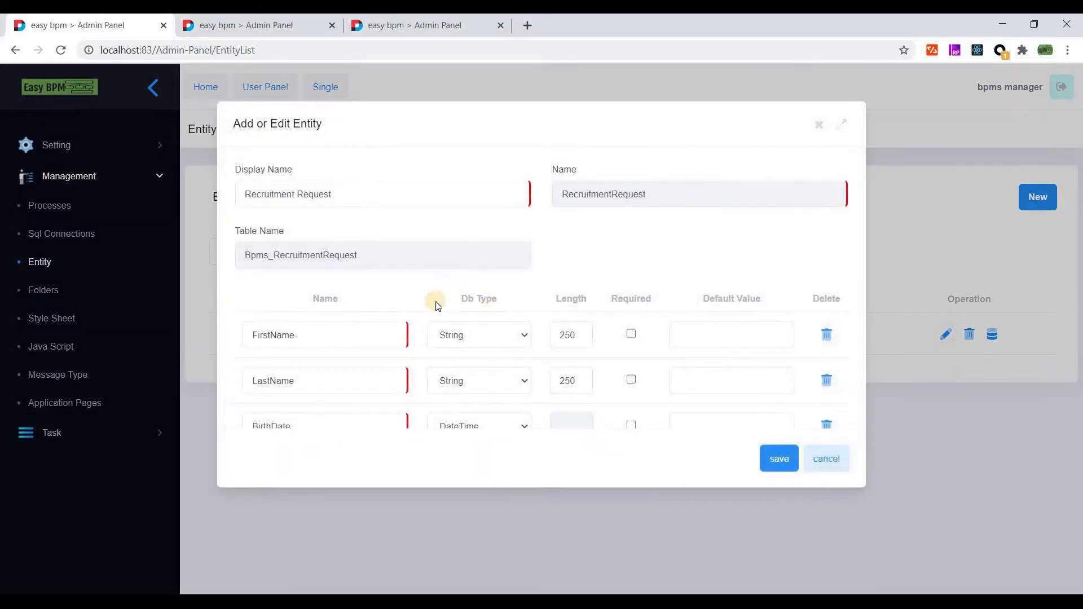
- Review the Recruitment Request entity's properties and save it with table Bpms_RecruitmentRequest
{"action": "scroll", "coordinate": [333, 272], "scroll_direction": "down", "scroll_amount": 2}
{"action": "scroll", "coordinate": [331, 269], "scroll_direction": "up", "scroll_amount": 2}
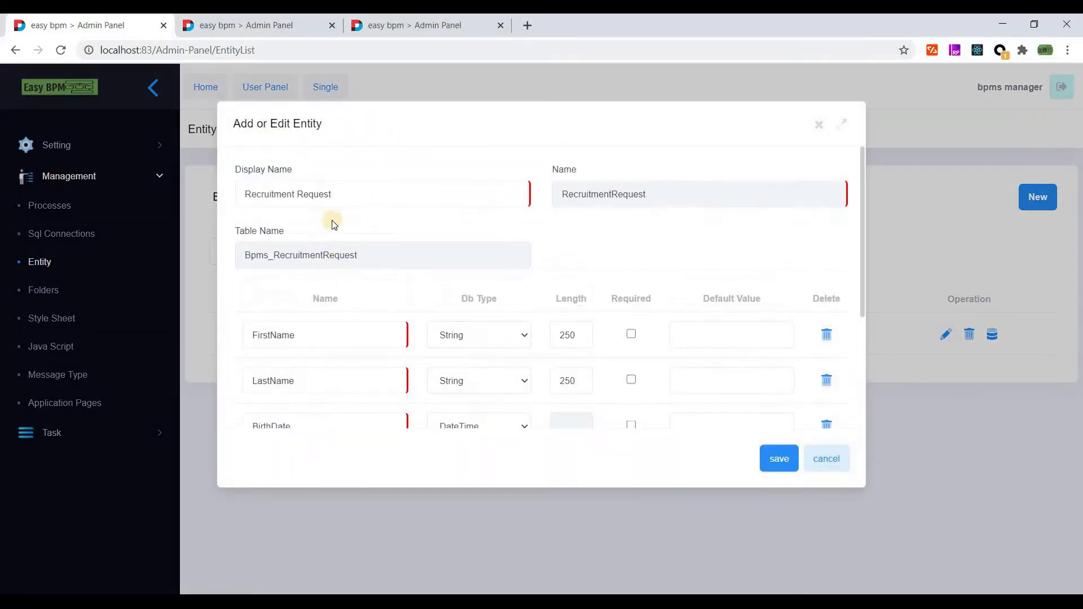
{"action": "scroll", "coordinate": [314, 329], "scroll_direction": "down", "scroll_amount": 2}
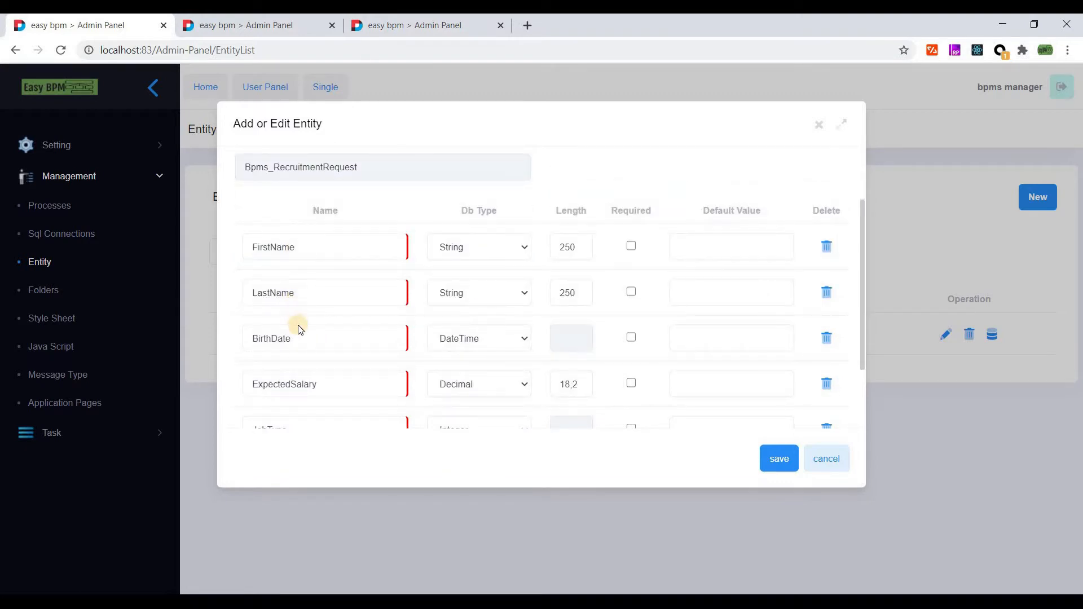
{"action": "scroll", "coordinate": [299, 328], "scroll_direction": "down", "scroll_amount": 2}
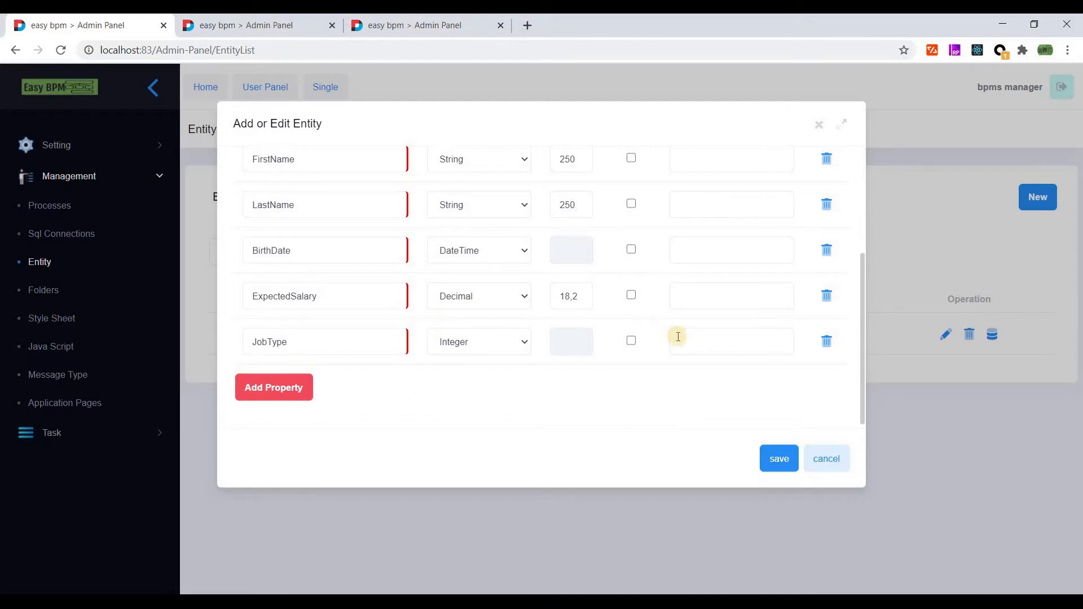
{"action": "scroll", "coordinate": [672, 316], "scroll_direction": "up", "scroll_amount": 4}
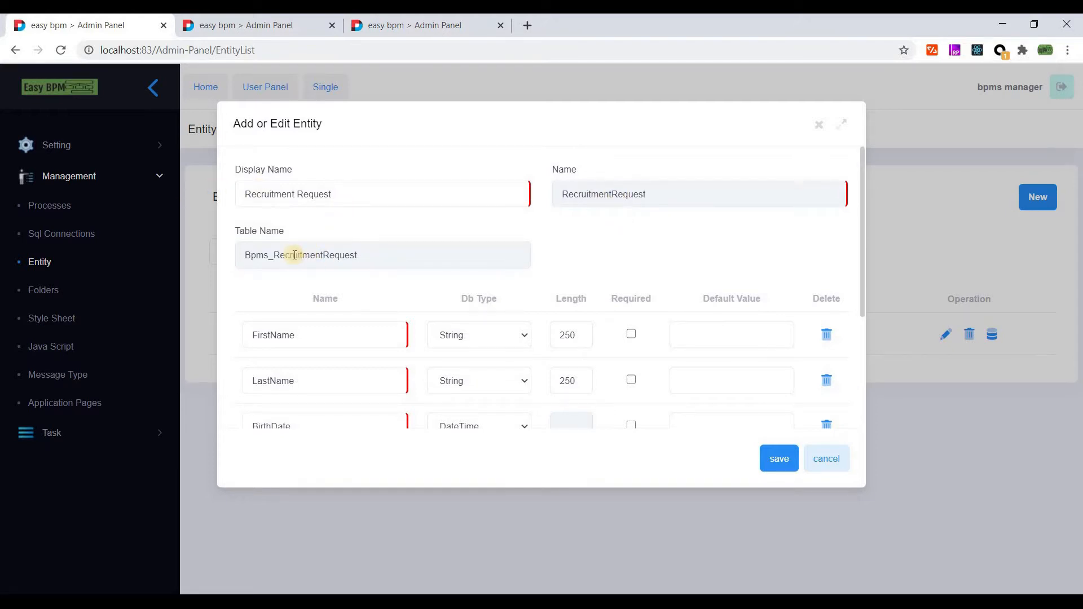
{"action": "left_click", "coordinate": [275, 255]}
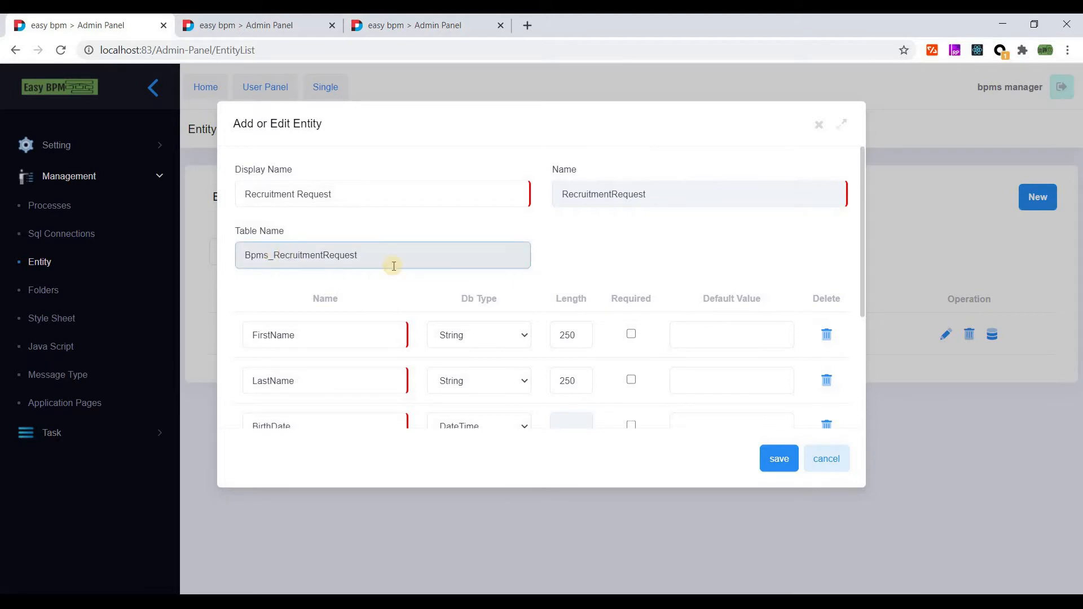
{"action": "scroll", "coordinate": [781, 398], "scroll_direction": "down", "scroll_amount": 3}
{"action": "left_click", "coordinate": [782, 459]}
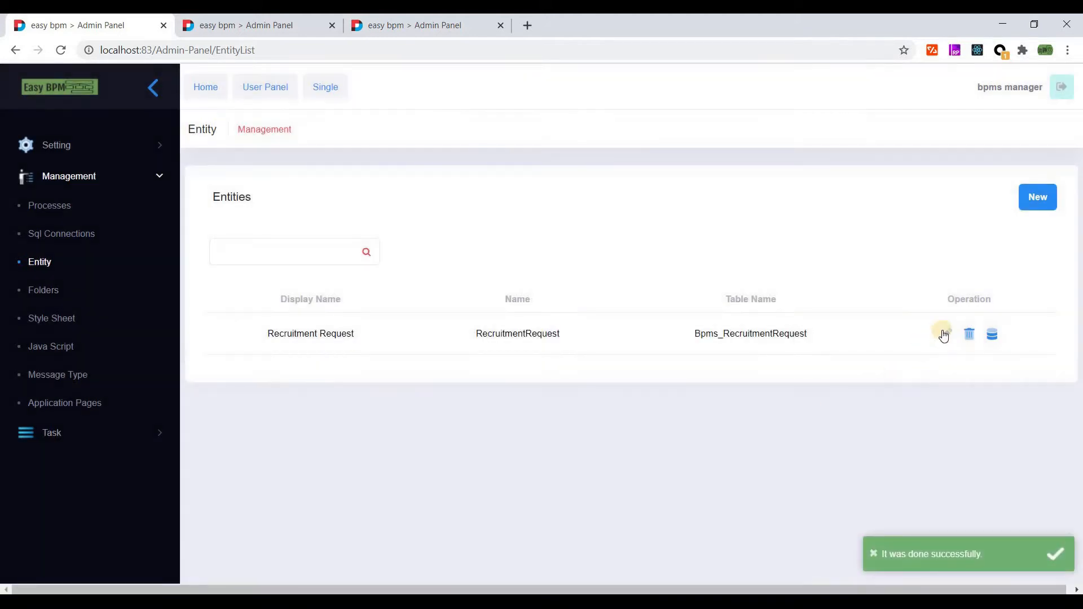
{"action": "scroll", "coordinate": [479, 316], "scroll_direction": "down", "scroll_amount": 3}
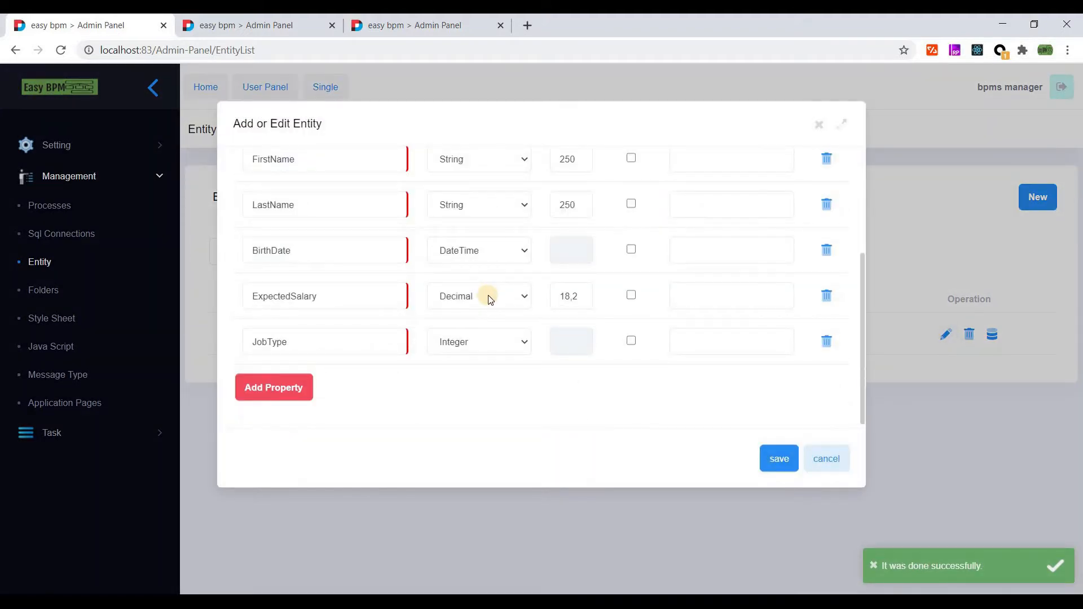
{"action": "left_click", "coordinate": [490, 300]}
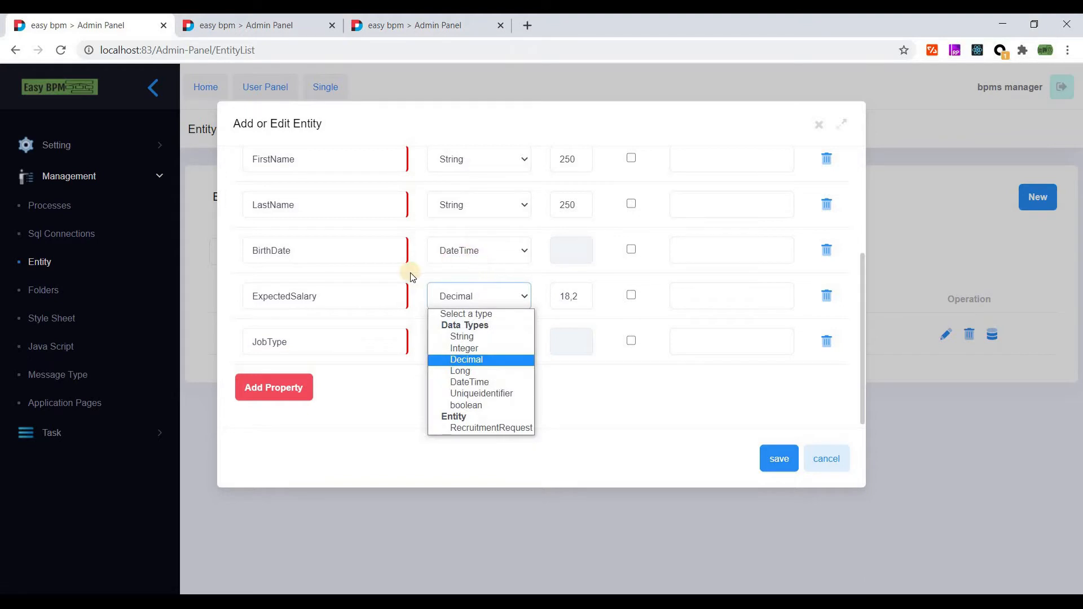
{"action": "left_click", "coordinate": [428, 278]}
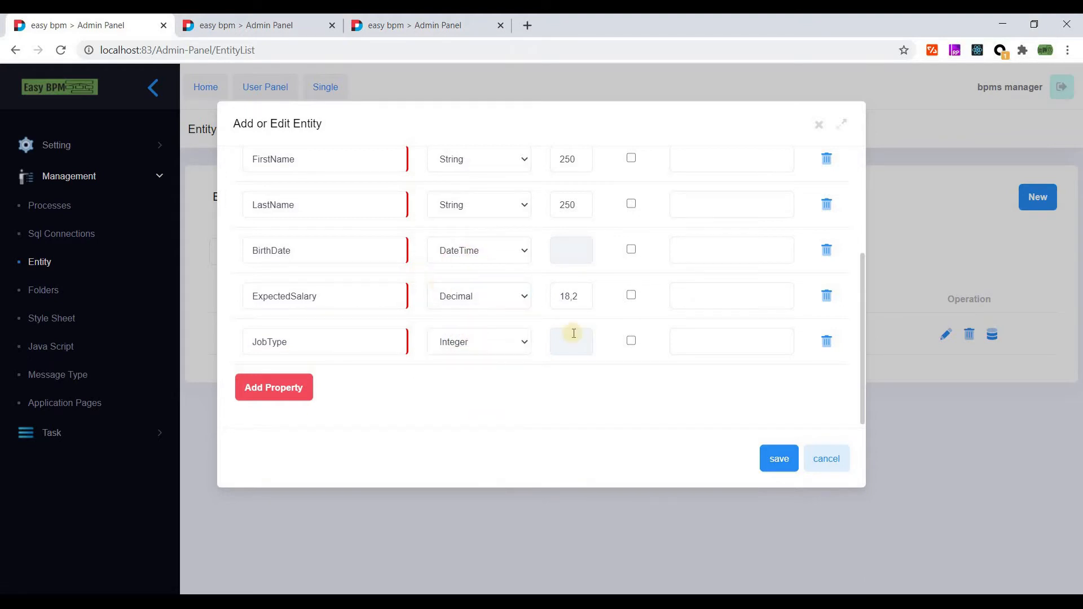
{"action": "scroll", "coordinate": [564, 378], "scroll_direction": "up", "scroll_amount": 3}
{"action": "scroll", "coordinate": [571, 371], "scroll_direction": "down", "scroll_amount": 2}
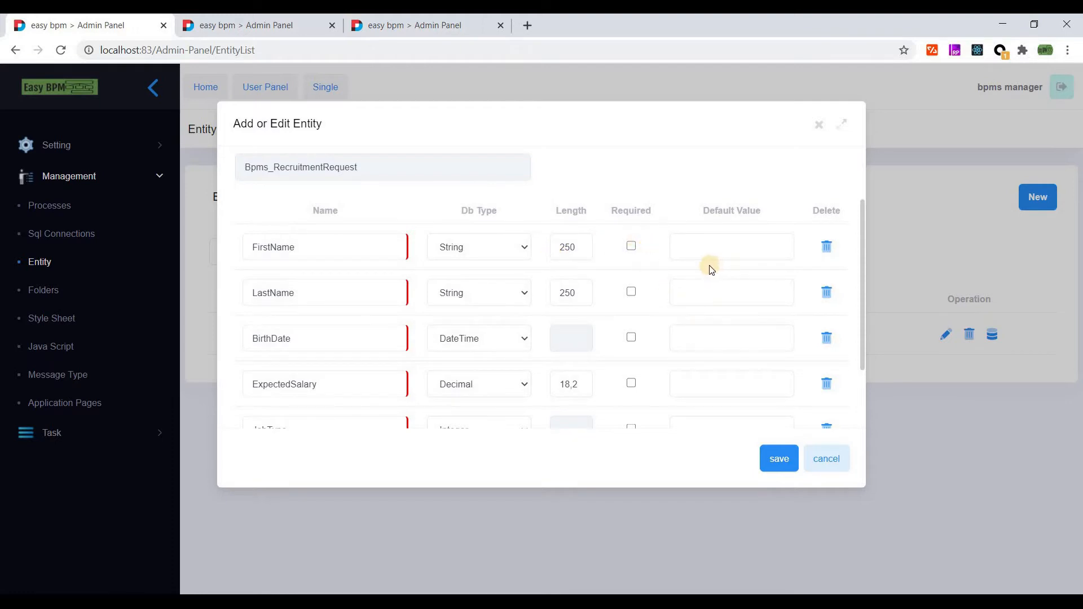
{"action": "left_click", "coordinate": [827, 459]}
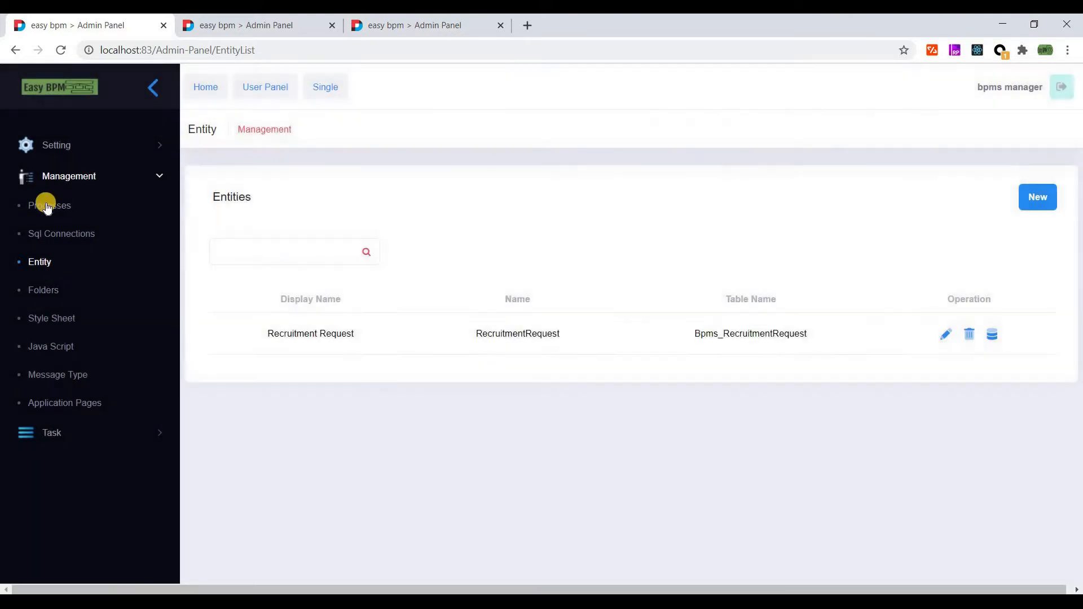
- In the test group, add a new process named 'Recruitment Process', leaving its type Public
{"action": "left_click", "coordinate": [47, 207]}
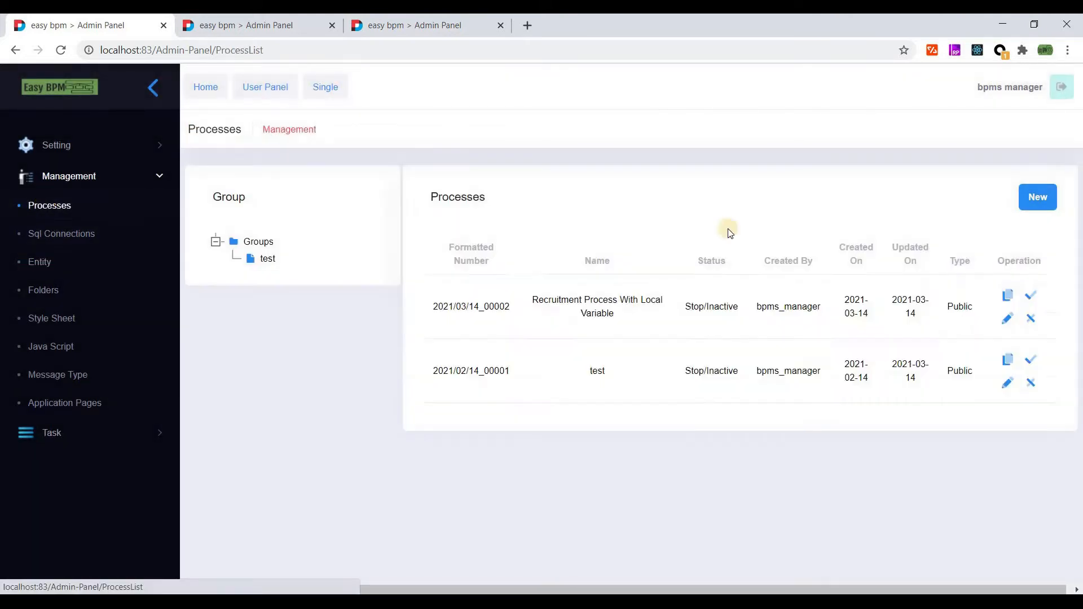
{"action": "left_click", "coordinate": [263, 259]}
{"action": "left_click", "coordinate": [1039, 197]}
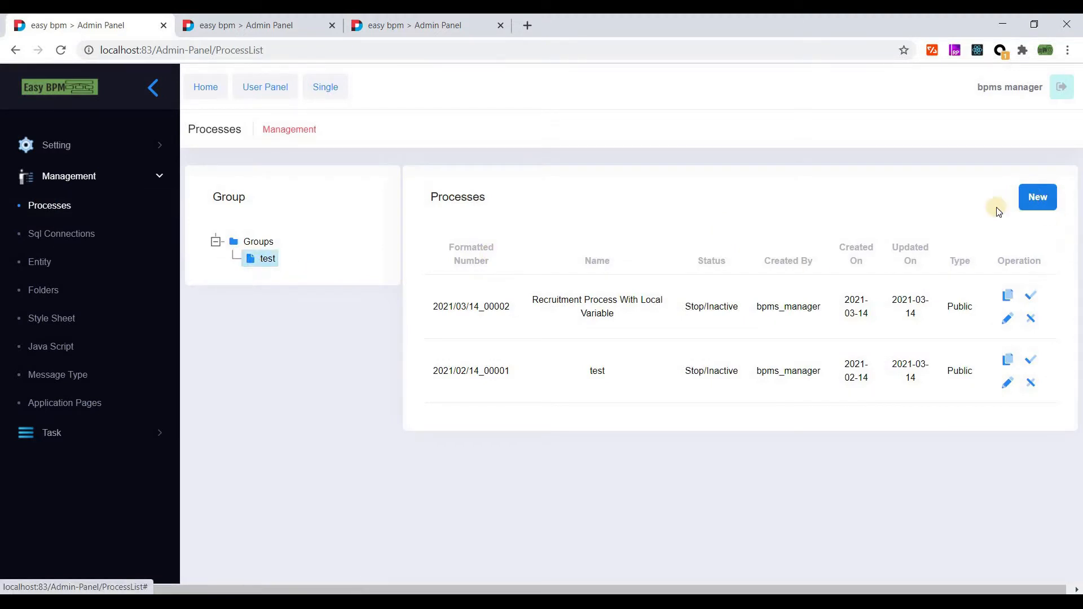
{"action": "left_click", "coordinate": [416, 198]}
{"action": "type", "text": "Recruitment Process"}
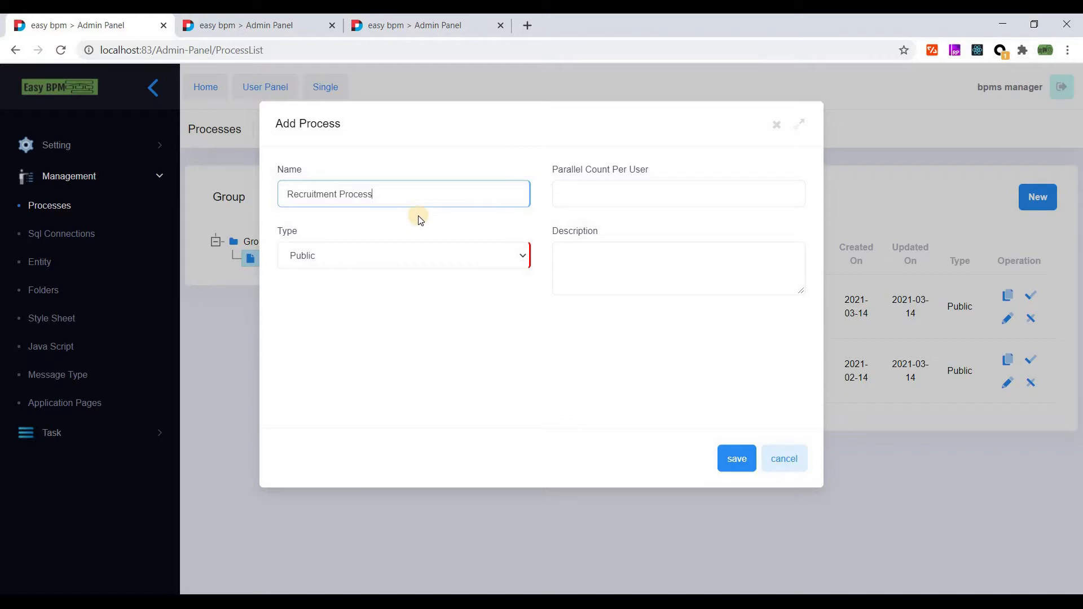
{"action": "left_click", "coordinate": [387, 249]}
{"action": "key", "text": "Escape"}
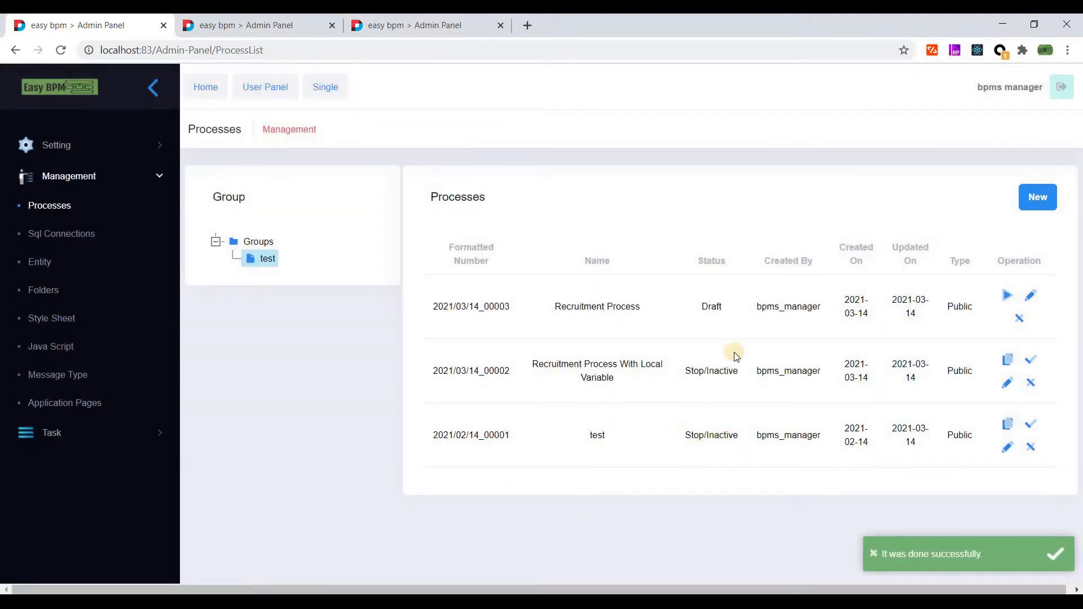
- Open the Recruitment Process diagram and drop a start event and an end event on the canvas
{"action": "left_click", "coordinate": [1029, 296]}
{"action": "mouse_move", "coordinate": [1079, 218]}
{"action": "left_mouse_down"}
{"action": "mouse_move", "coordinate": [1027, 194]}
{"action": "mouse_move", "coordinate": [892, 225]}
{"action": "left_mouse_up"}
{"action": "left_click_drag", "start_coordinate": [230, 375], "coordinate": [372, 376]}
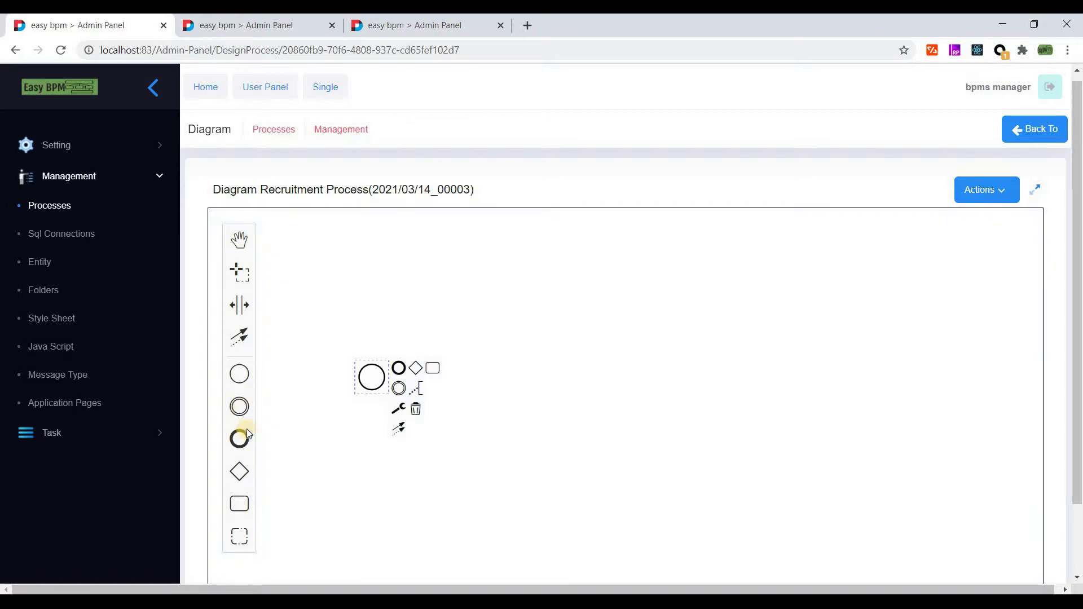
{"action": "left_click_drag", "start_coordinate": [685, 428], "coordinate": [828, 378]}
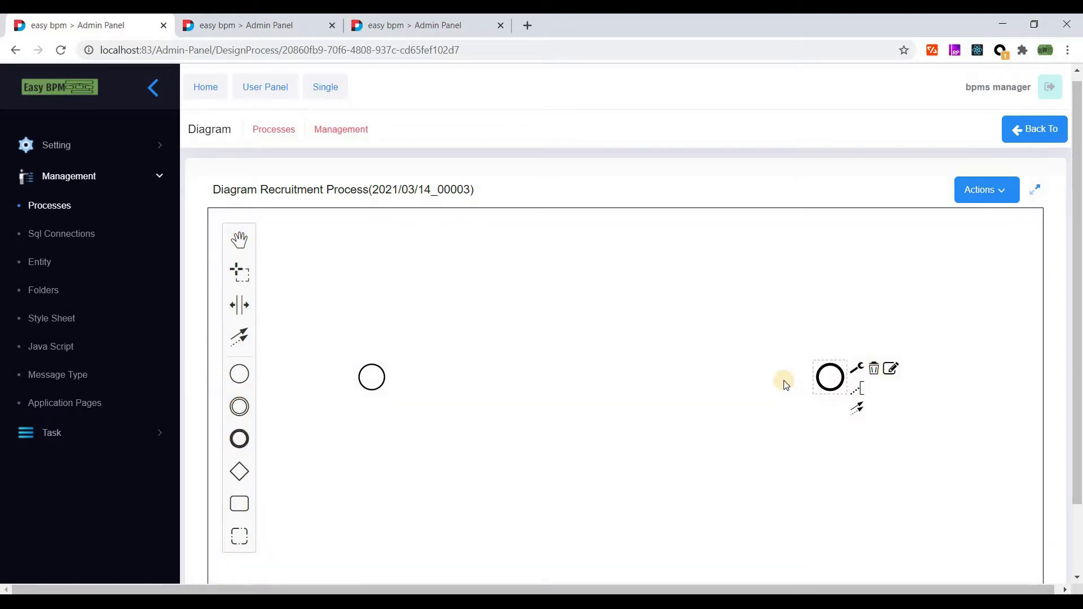
- Label the two events 'start' and 'end'
{"action": "double_click", "coordinate": [381, 377]}
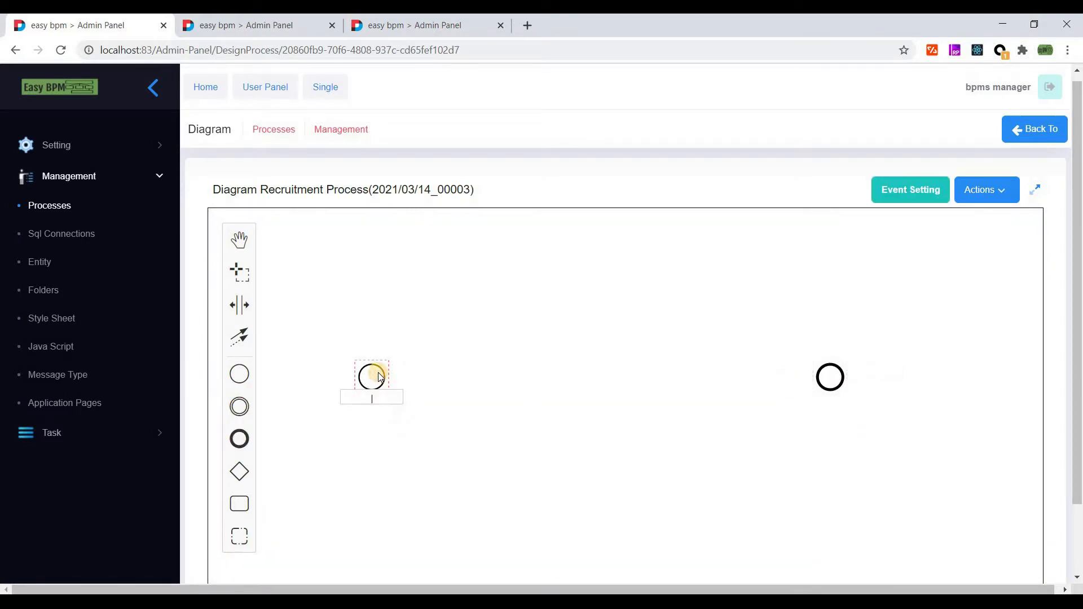
{"action": "type", "text": "start"}
{"action": "double_click", "coordinate": [830, 376]}
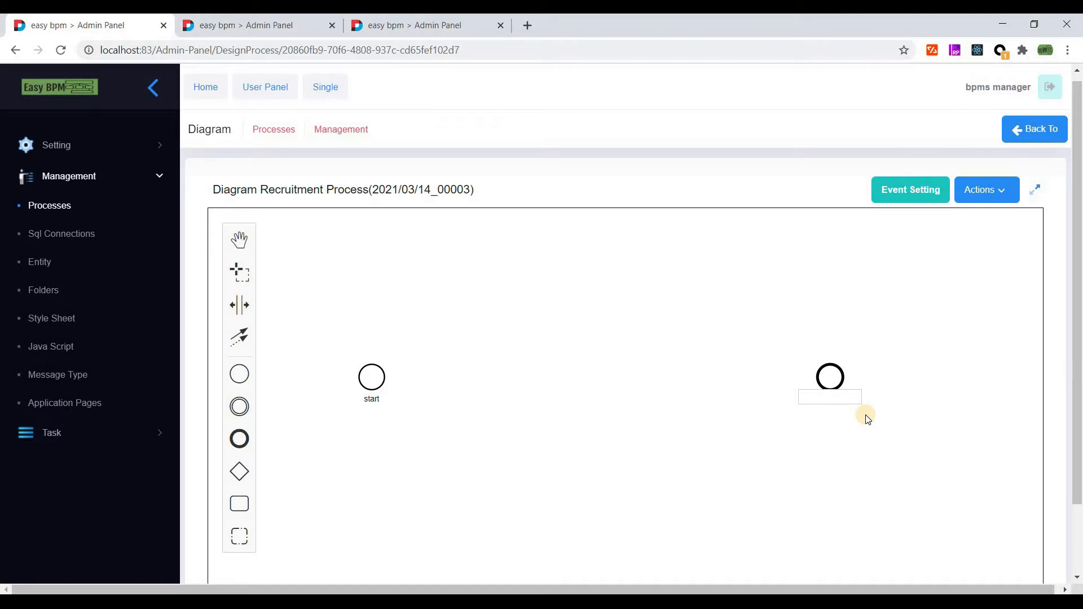
{"action": "left_click", "coordinate": [834, 425]}
{"action": "left_click", "coordinate": [371, 377]}
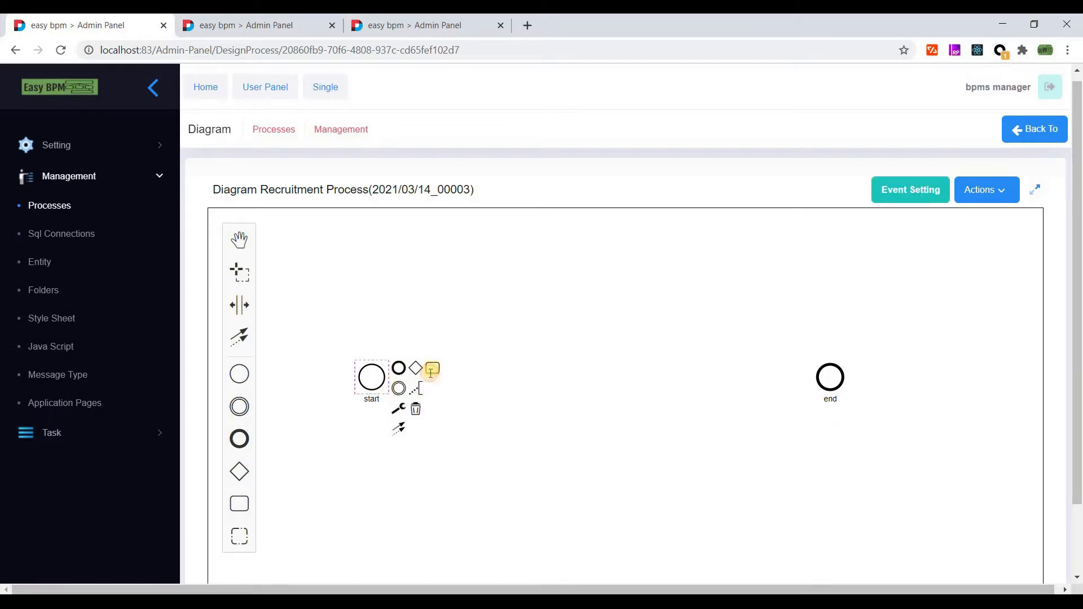
- Append an 'Add Request' task after the start event and make it a User Task
{"action": "left_click", "coordinate": [432, 370]}
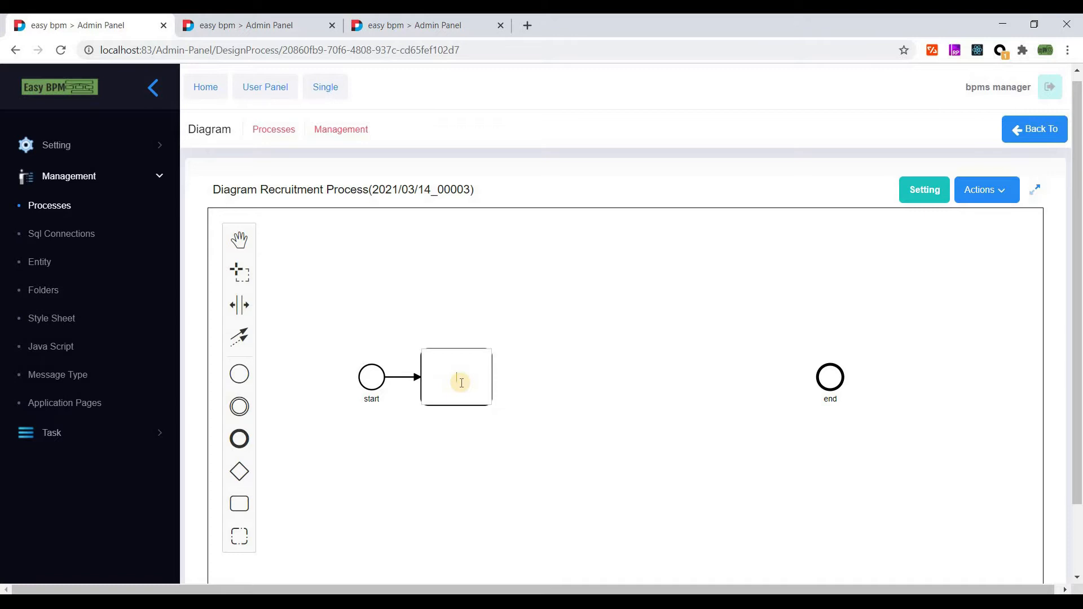
{"action": "type", "text": "Add Request"}
{"action": "left_click", "coordinate": [455, 364]}
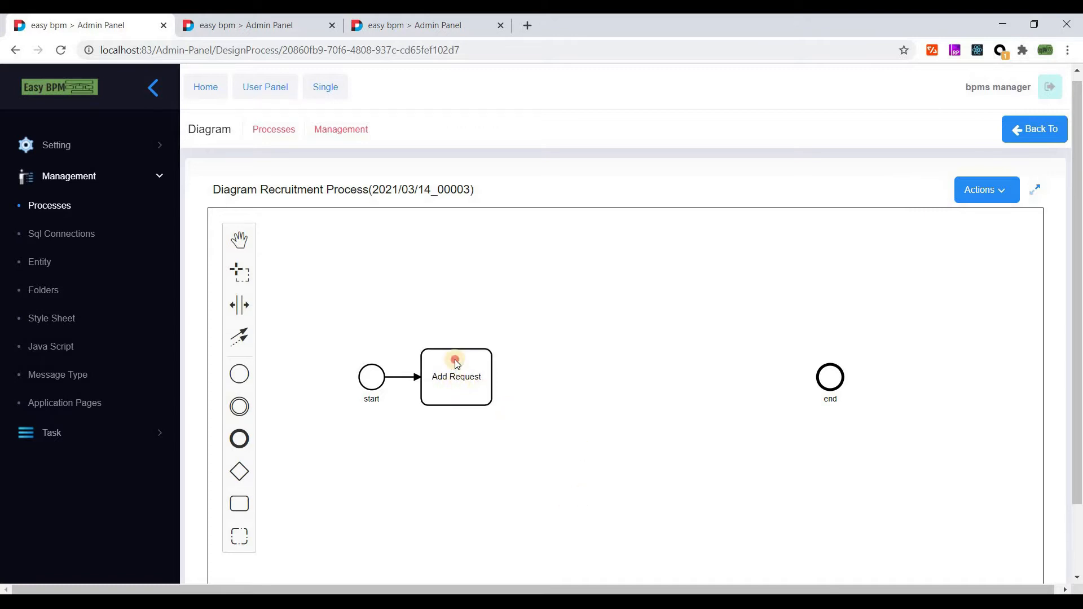
{"action": "left_click", "coordinate": [495, 393]}
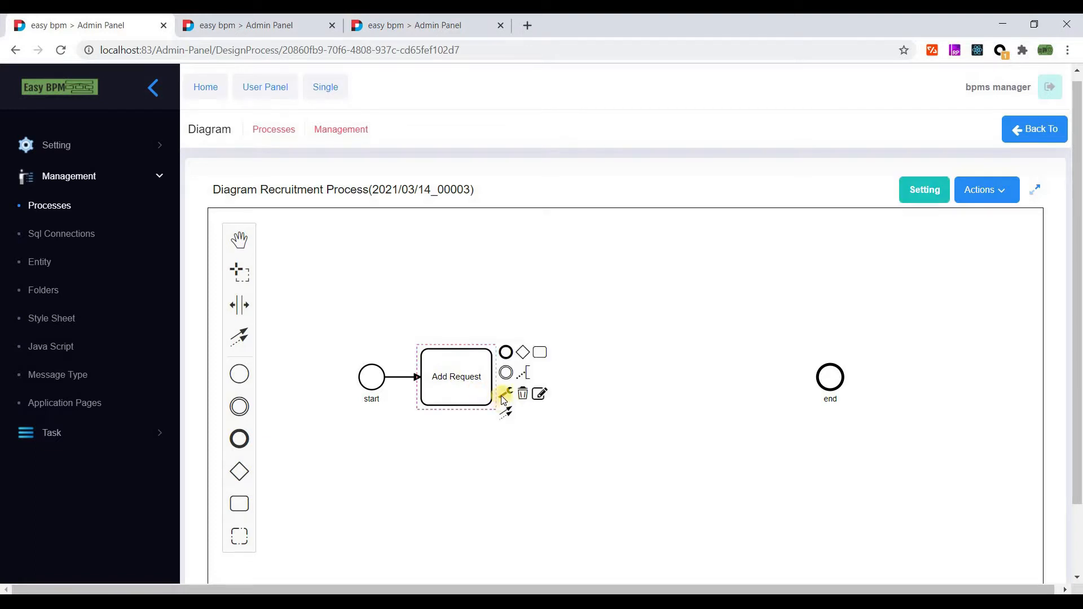
{"action": "left_click", "coordinate": [504, 397]}
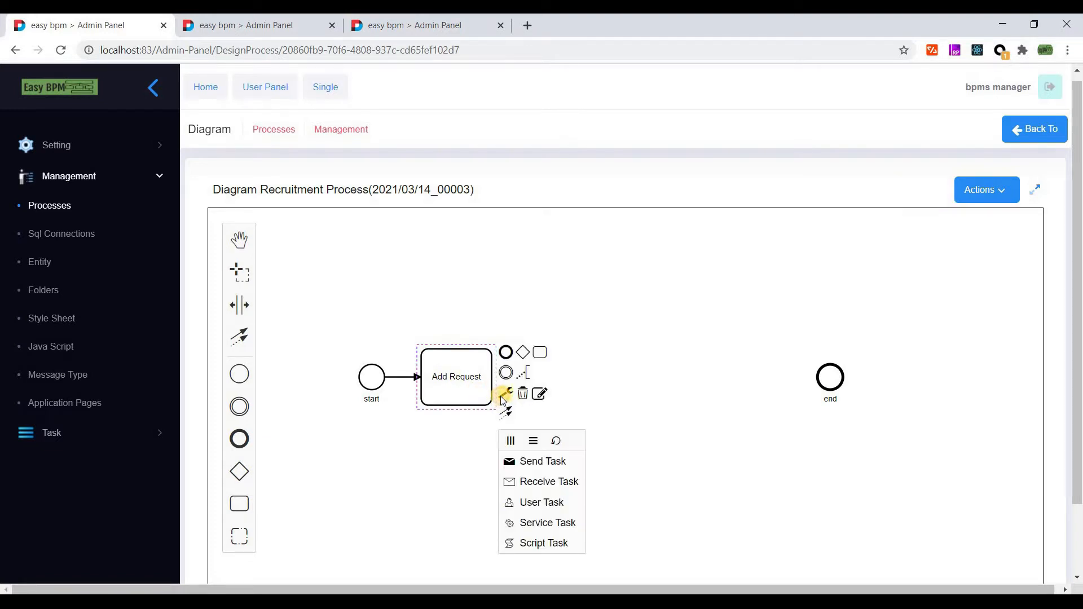
{"action": "left_click", "coordinate": [553, 504]}
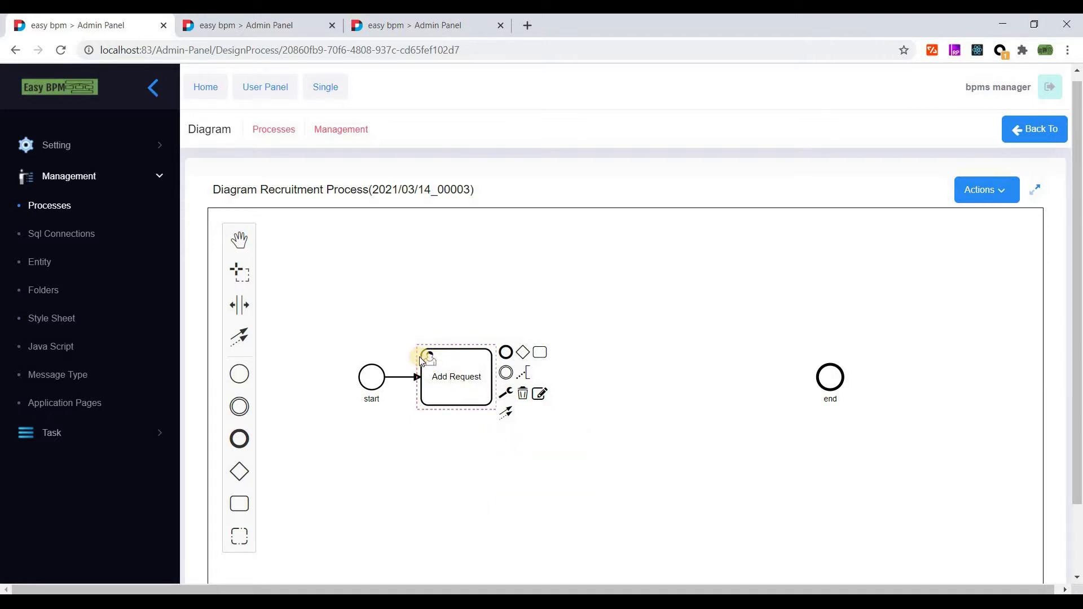
{"action": "left_click", "coordinate": [459, 380]}
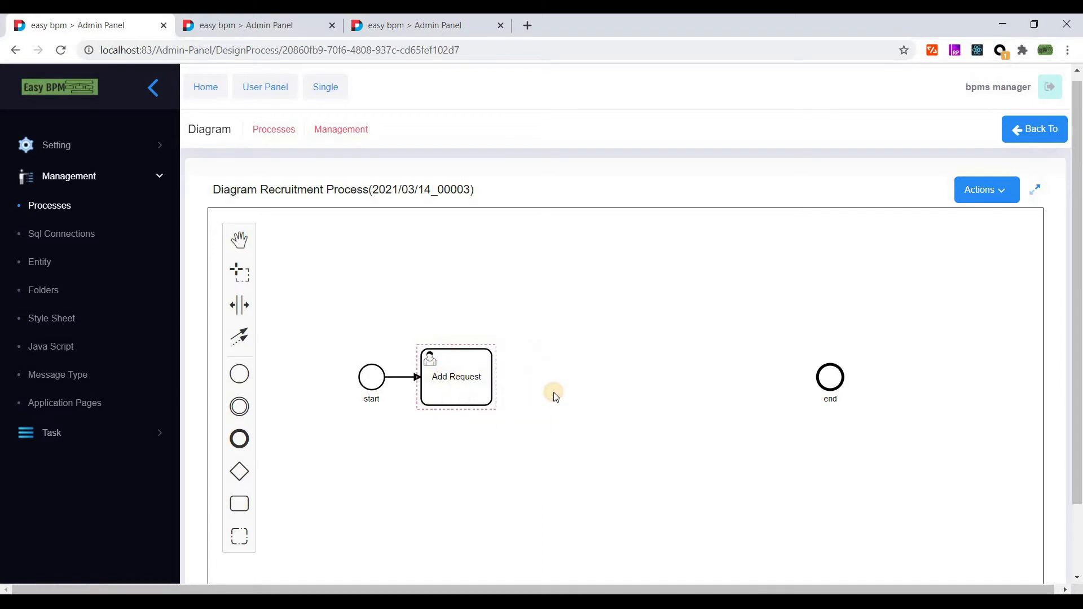
- Append a 'Check Request' User Task after Add Request, followed by a gateway
{"action": "left_click", "coordinate": [539, 353]}
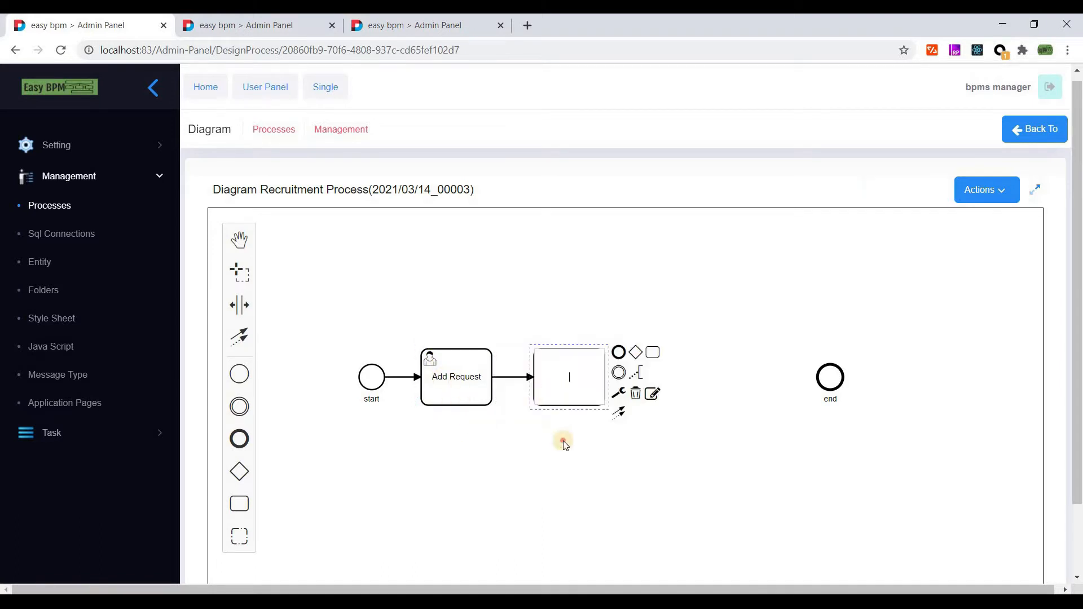
{"action": "double_click", "coordinate": [564, 379]}
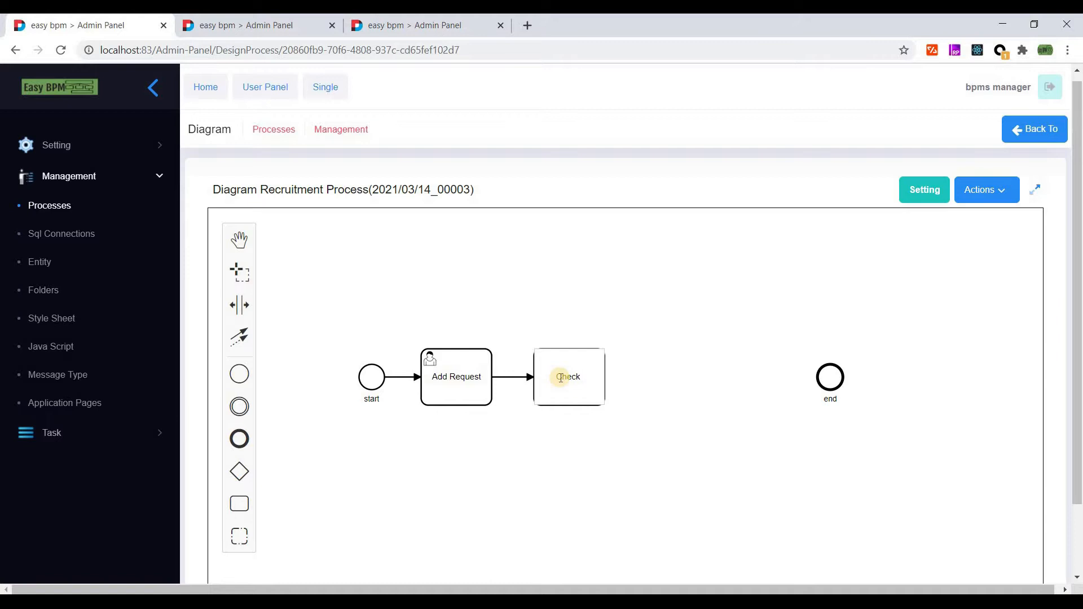
{"action": "type", "text": "Check Request"}
{"action": "left_click", "coordinate": [597, 462]}
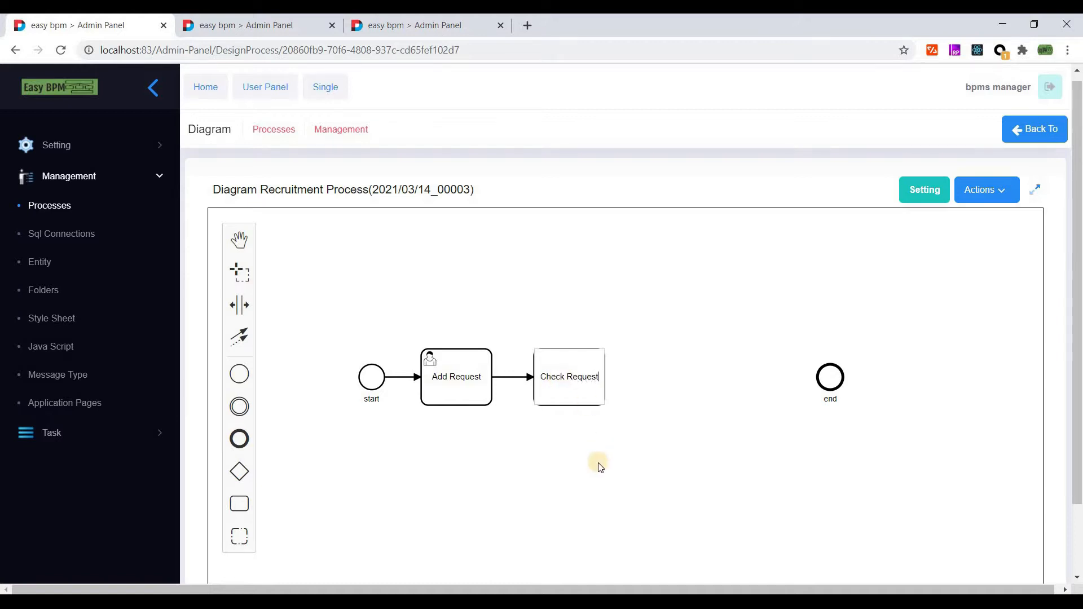
{"action": "left_click", "coordinate": [572, 369]}
{"action": "left_click", "coordinate": [619, 394]}
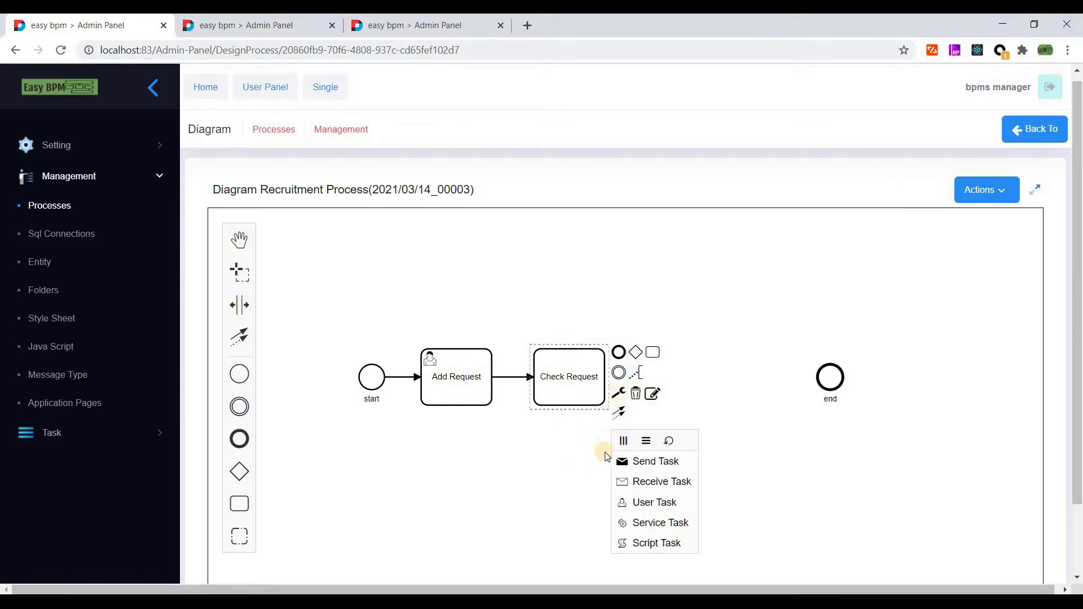
{"action": "left_click", "coordinate": [653, 504]}
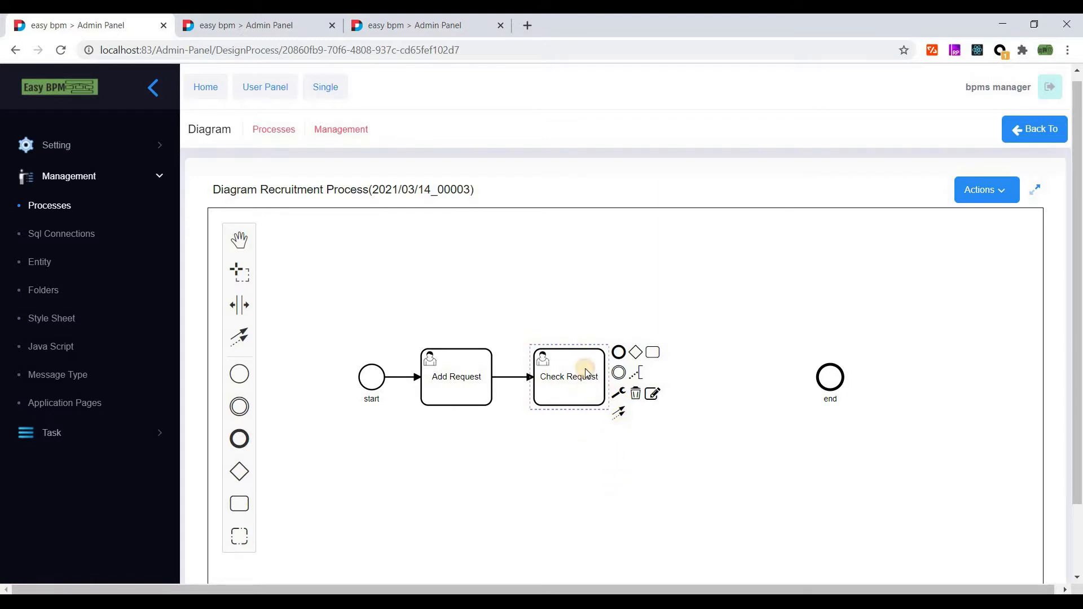
{"action": "left_click", "coordinate": [636, 352]}
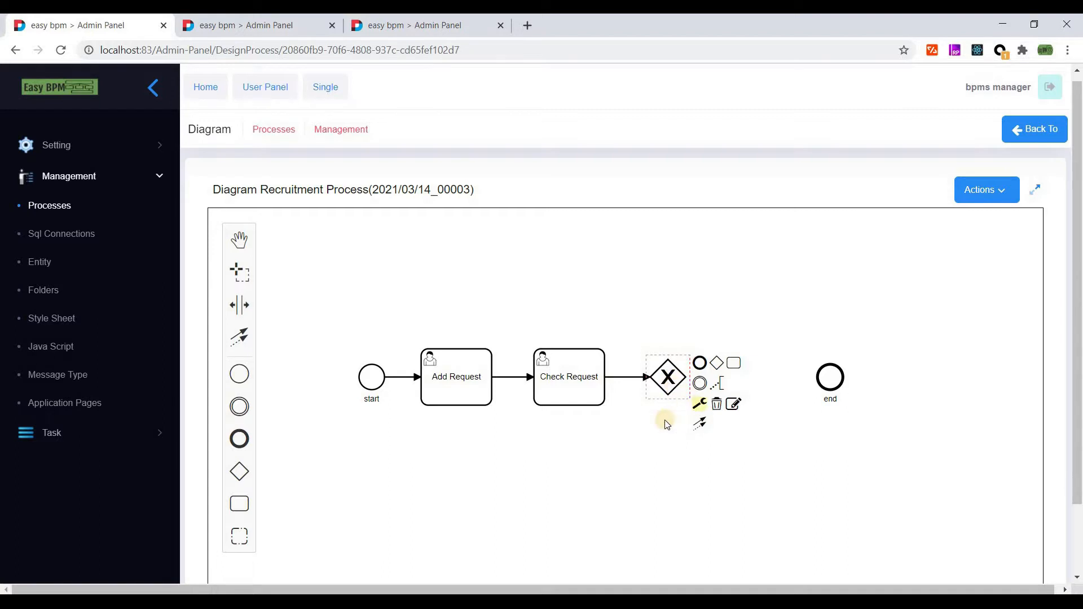
- Draw a flow from the exclusive gateway to the end event and label it 'Reject'
{"action": "left_click", "coordinate": [675, 391]}
{"action": "left_click", "coordinate": [676, 392]}
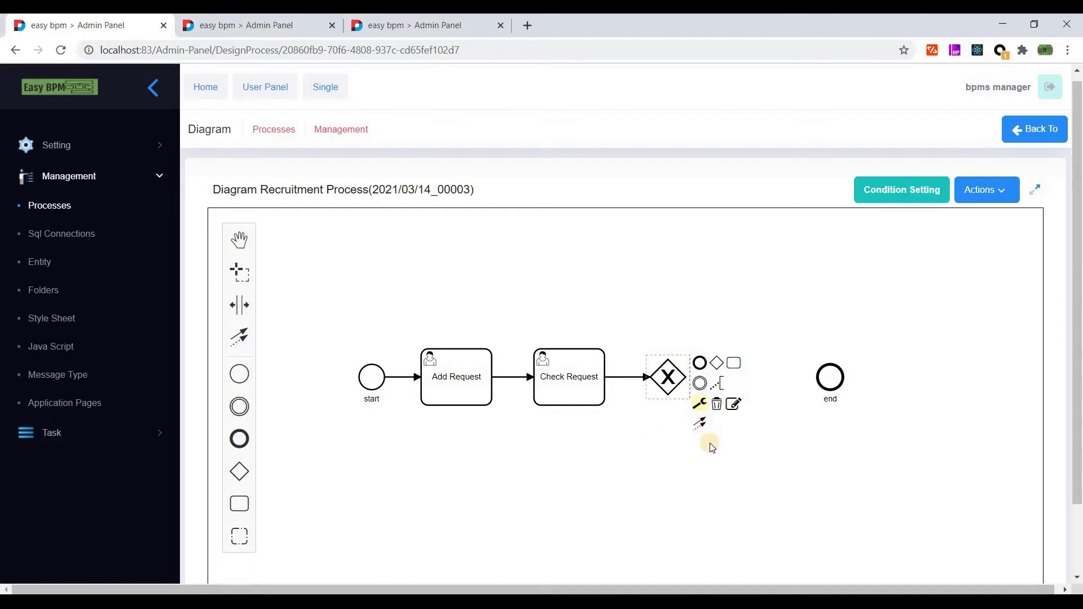
{"action": "left_click", "coordinate": [700, 406]}
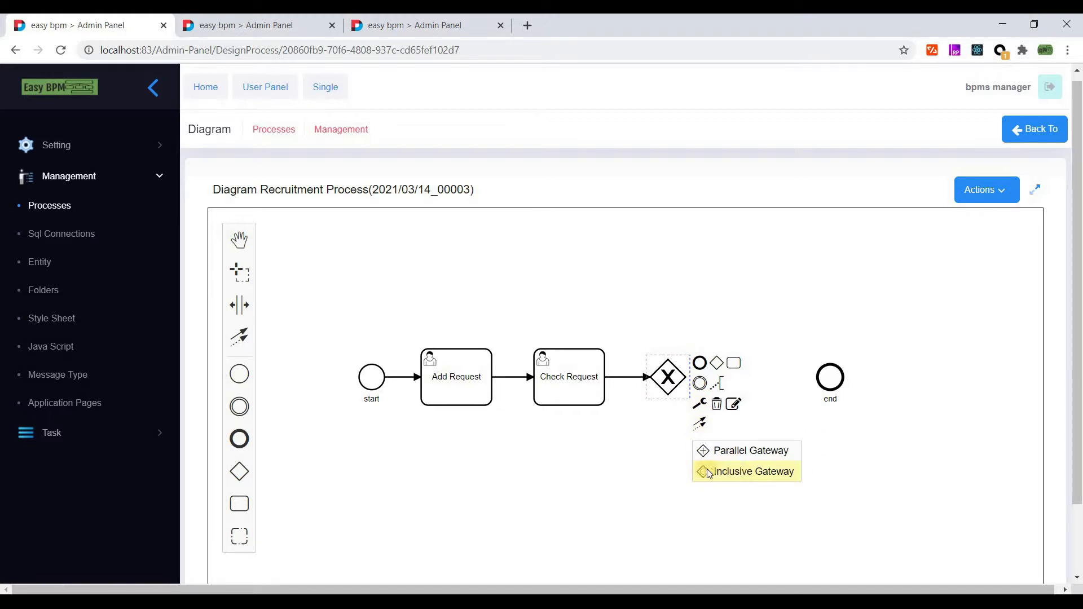
{"action": "left_click", "coordinate": [668, 384]}
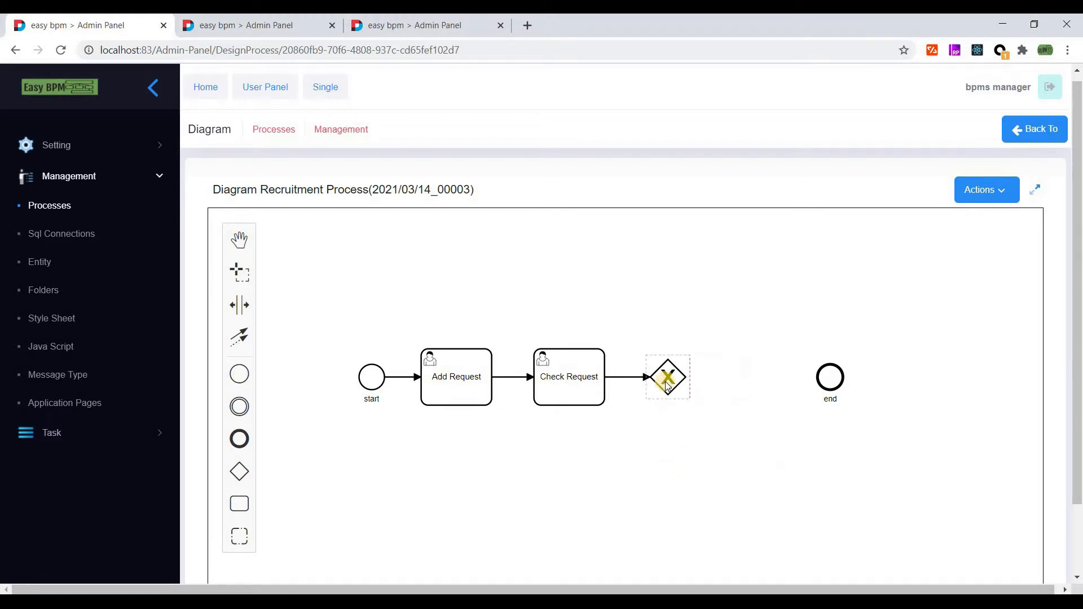
{"action": "left_click", "coordinate": [666, 391]}
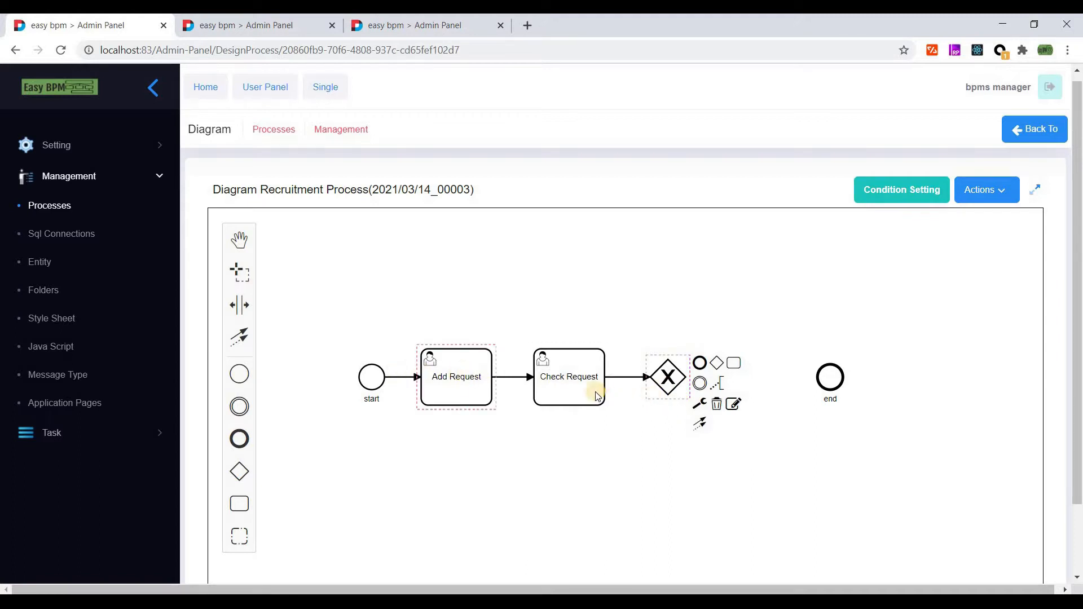
{"action": "left_click_drag", "start_coordinate": [702, 428], "coordinate": [830, 378]}
{"action": "double_click", "coordinate": [744, 377]}
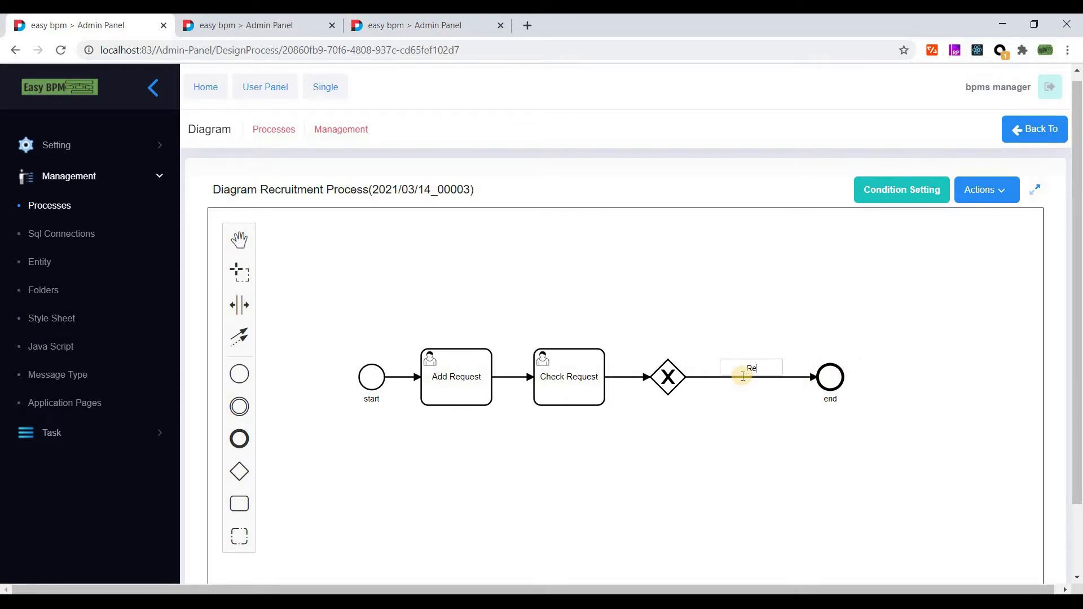
{"action": "left_click", "coordinate": [709, 421]}
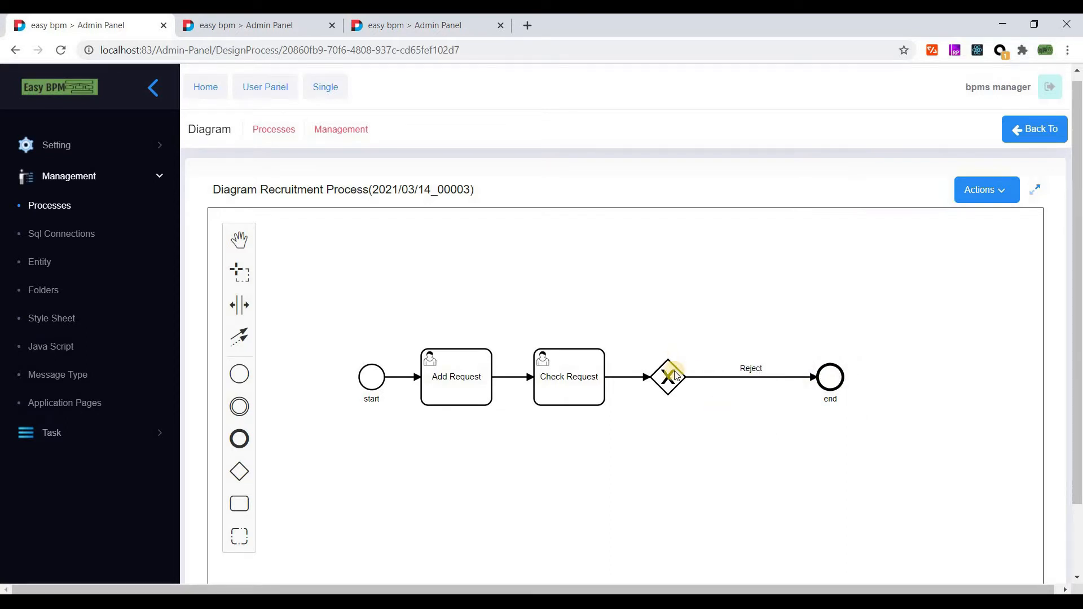
{"action": "left_click", "coordinate": [671, 372]}
- Append a task from the gateway, move it above, name it 'Aware Requester' and make it a User Task
{"action": "left_click_drag", "start_coordinate": [732, 364], "coordinate": [860, 456]}
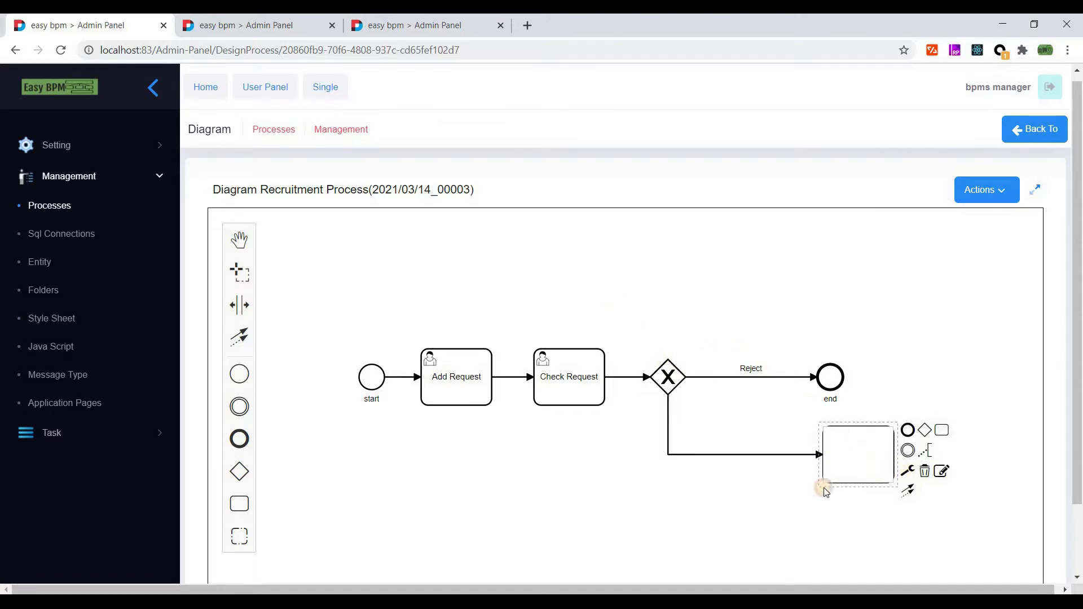
{"action": "left_click", "coordinate": [693, 293]}
{"action": "left_click_drag", "start_coordinate": [671, 291], "coordinate": [644, 293]}
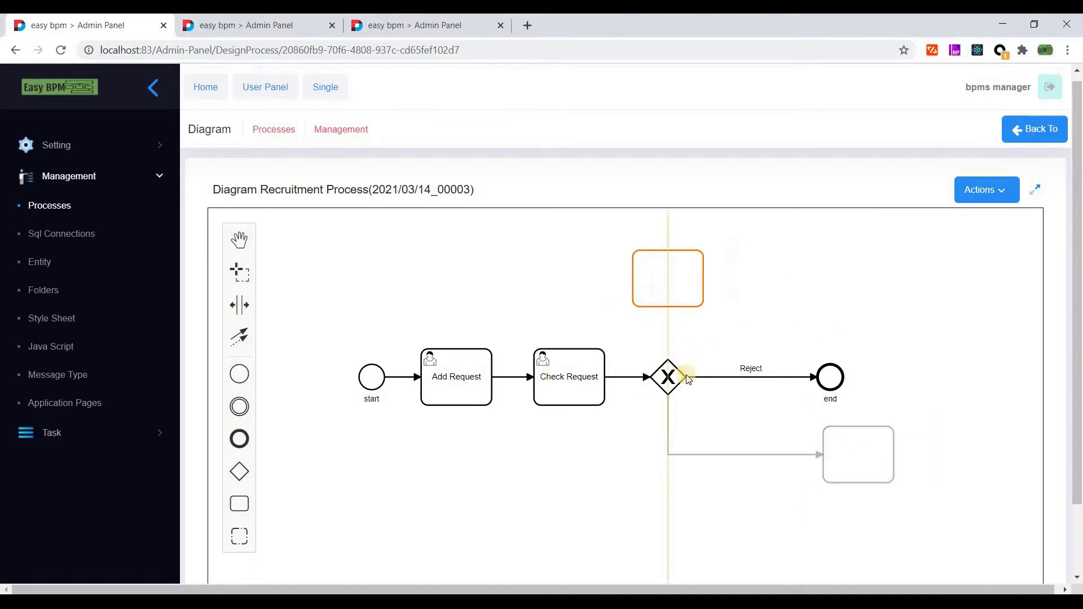
{"action": "left_click", "coordinate": [669, 381]}
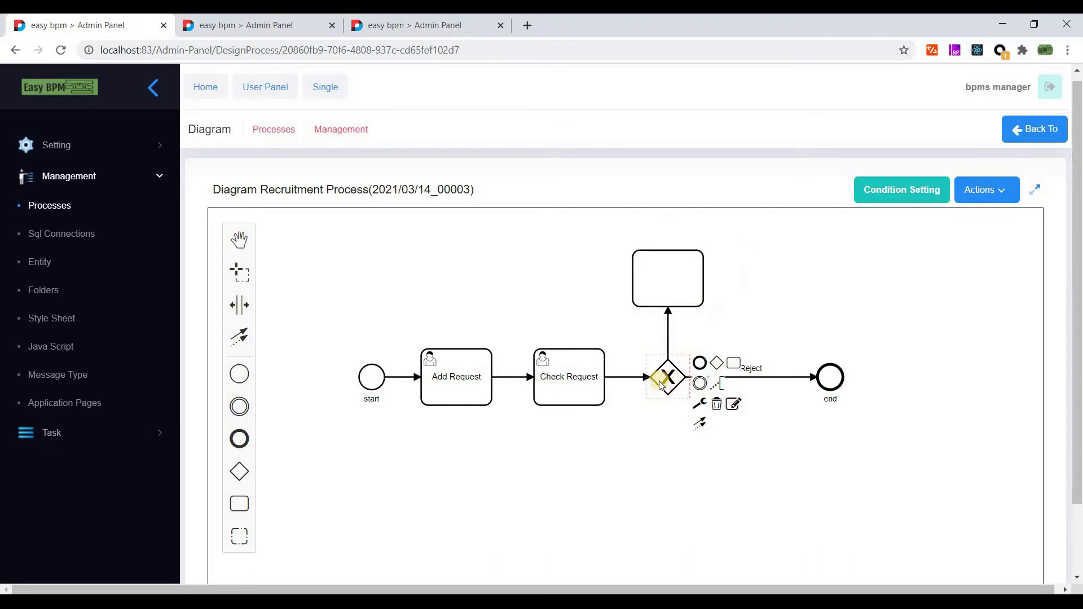
{"action": "double_click", "coordinate": [673, 293]}
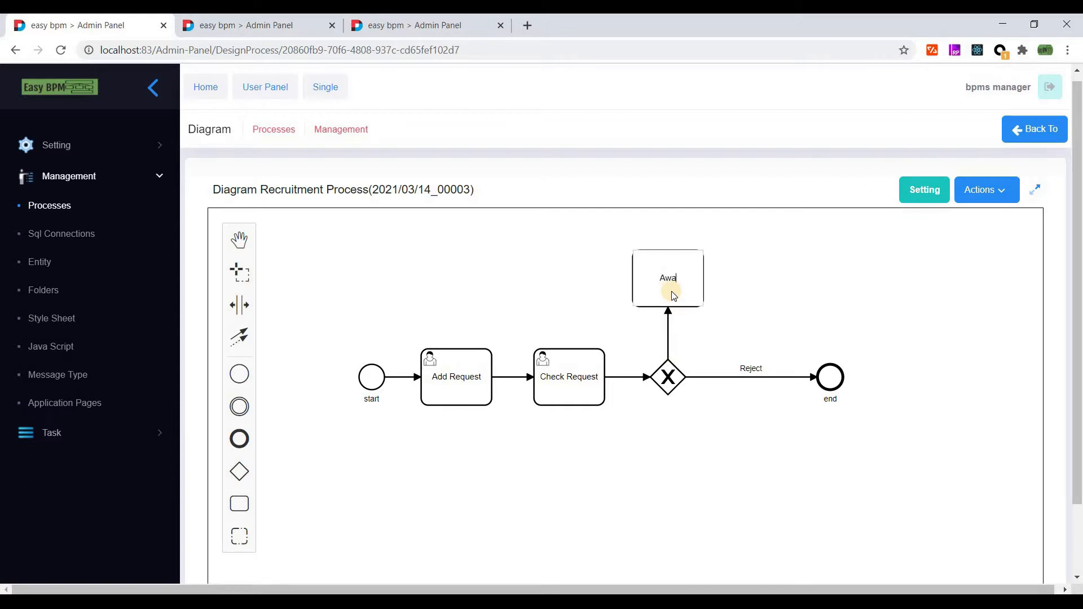
{"action": "type", "text": "Aware Requester"}
{"action": "left_click", "coordinate": [656, 293]}
{"action": "left_click", "coordinate": [714, 304]}
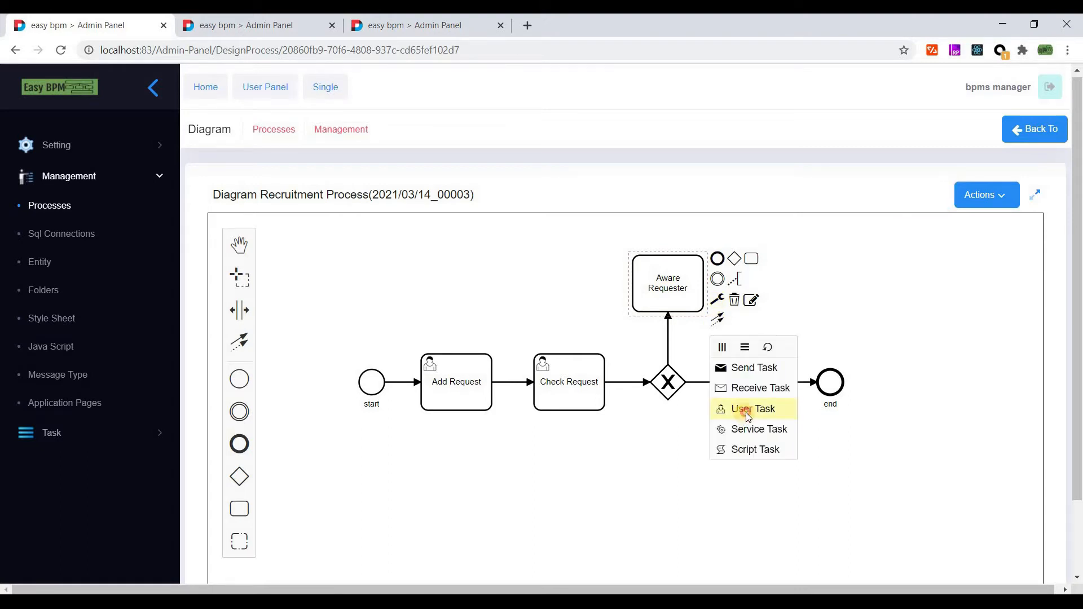
{"action": "left_click", "coordinate": [746, 412]}
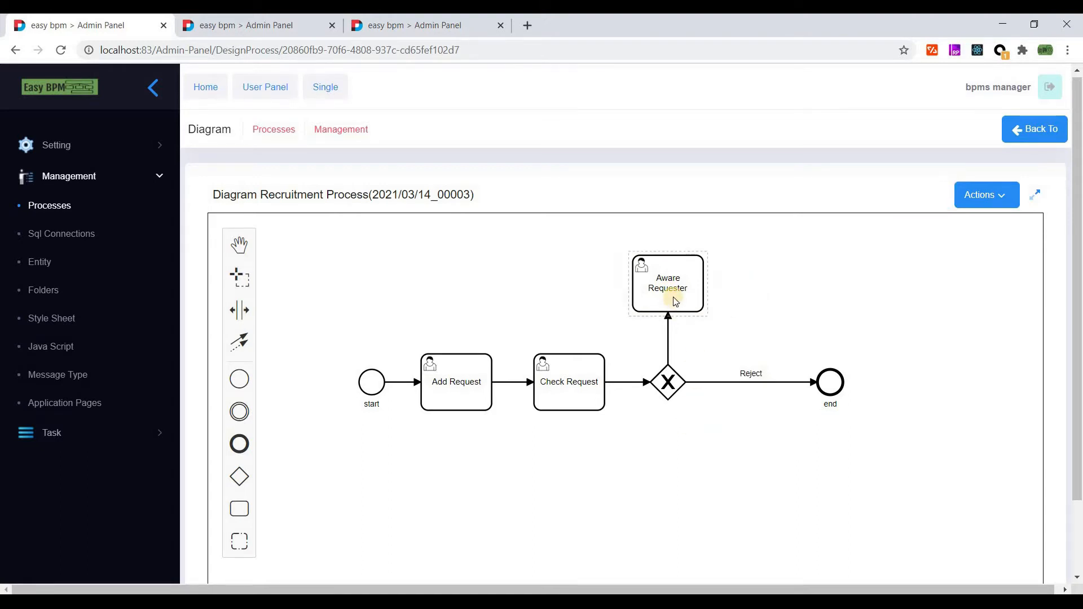
- Label the gateway's flow into Aware Requester 'Yes' and append a gateway after the task
{"action": "left_click", "coordinate": [673, 346]}
{"action": "double_click", "coordinate": [673, 346]}
{"action": "type", "text": "Yes"}
{"action": "left_click", "coordinate": [937, 311]}
{"action": "left_click", "coordinate": [659, 290]}
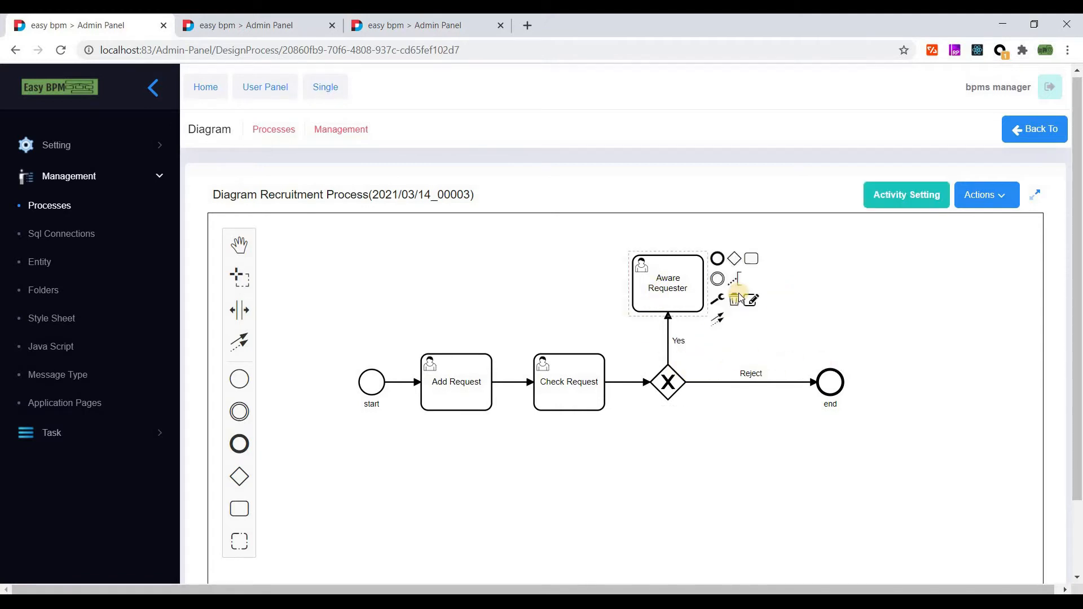
{"action": "left_click", "coordinate": [737, 260]}
- Place the new gateway above the end event and route a loop from it back to Check Request over Aware Requester
{"action": "left_click_drag", "start_coordinate": [761, 285], "coordinate": [803, 288]}
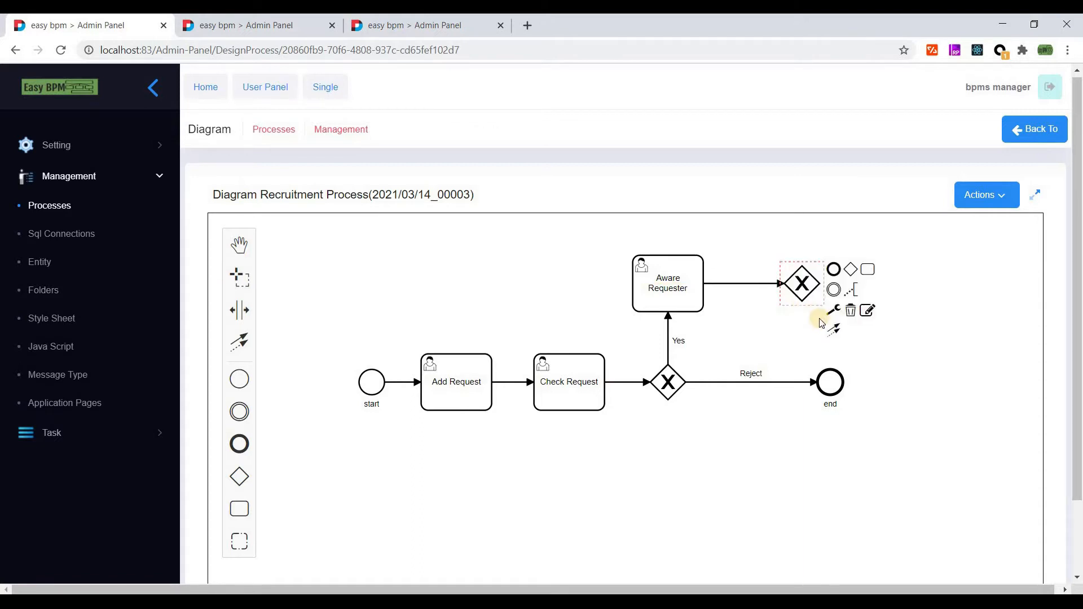
{"action": "left_click_drag", "start_coordinate": [805, 287], "coordinate": [830, 379]}
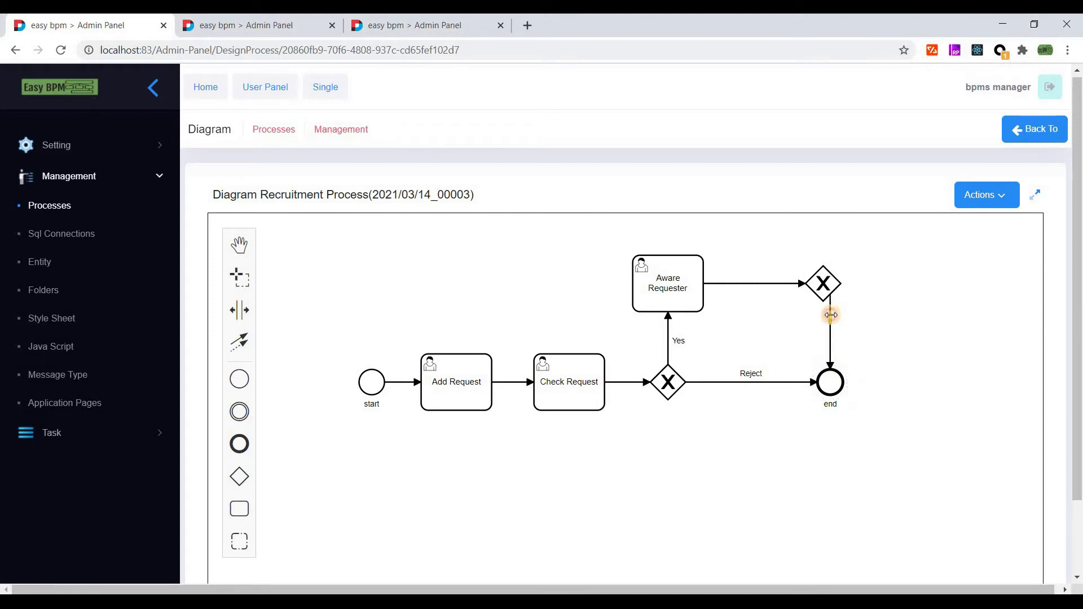
{"action": "left_click_drag", "start_coordinate": [823, 282], "coordinate": [830, 277]}
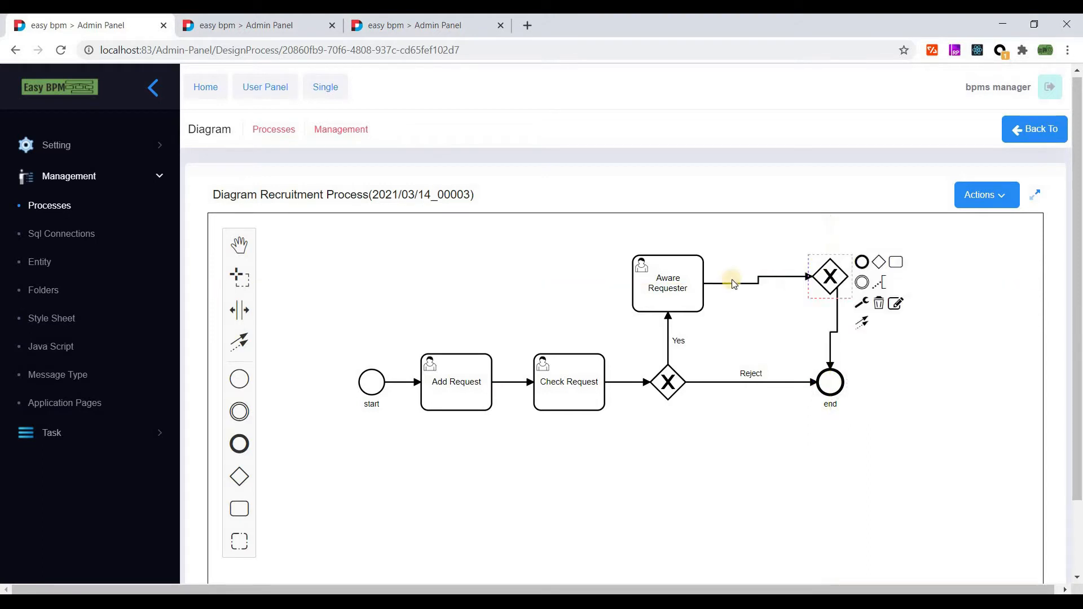
{"action": "left_click_drag", "start_coordinate": [658, 279], "coordinate": [655, 273]}
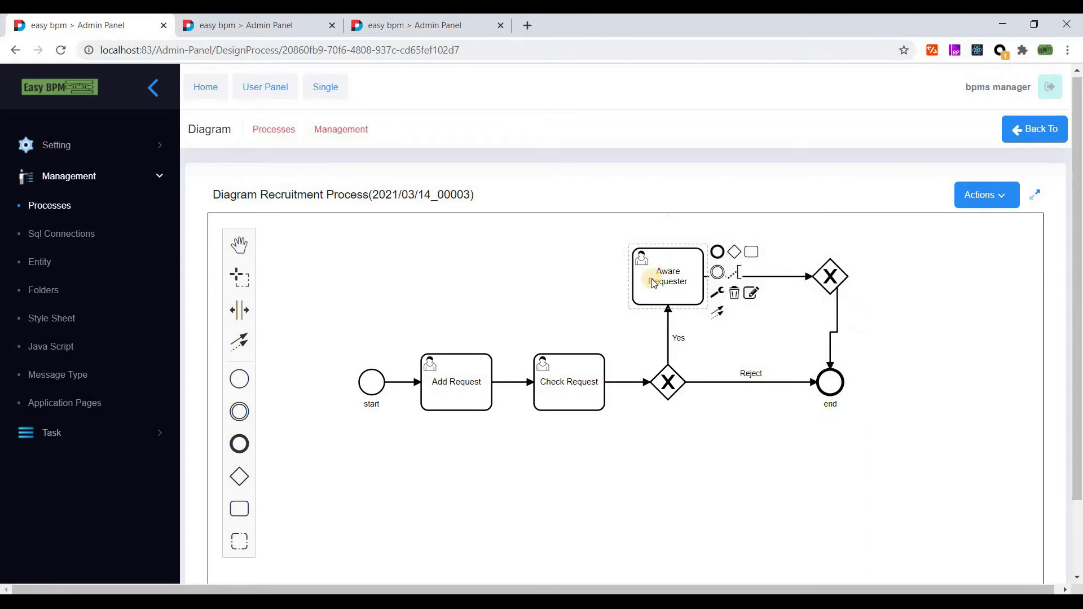
{"action": "left_click", "coordinate": [838, 281]}
{"action": "left_click_drag", "start_coordinate": [861, 322], "coordinate": [561, 366]}
{"action": "left_click_drag", "start_coordinate": [780, 360], "coordinate": [619, 249]}
{"action": "left_click_drag", "start_coordinate": [1082, 263], "coordinate": [1079, 327]}
- Label the loop flow back to Check Request 'Reject'
{"action": "left_click", "coordinate": [563, 398]}
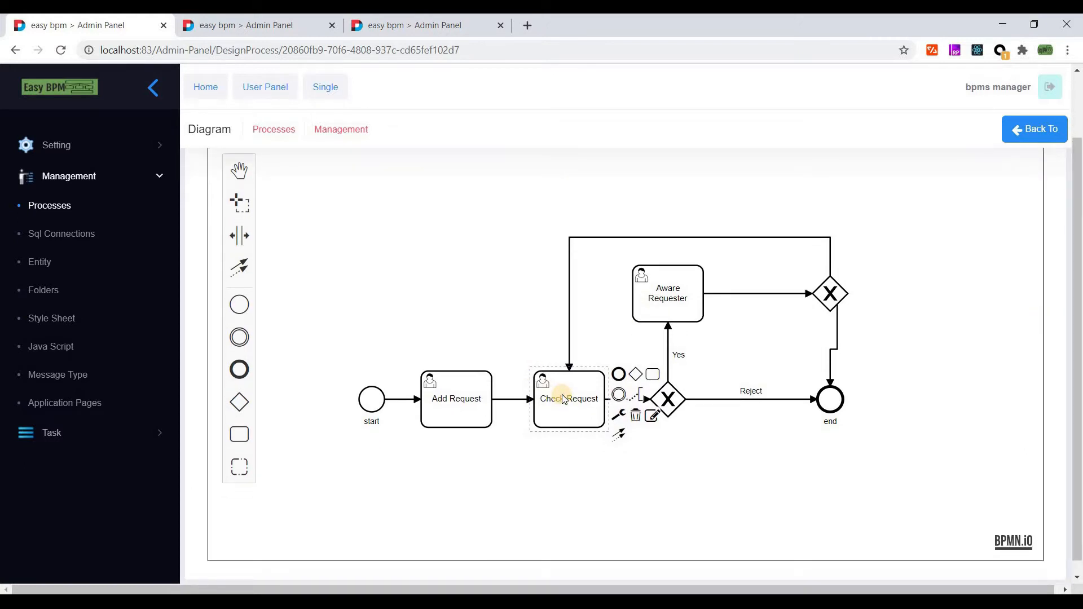
{"action": "left_click", "coordinate": [563, 399]}
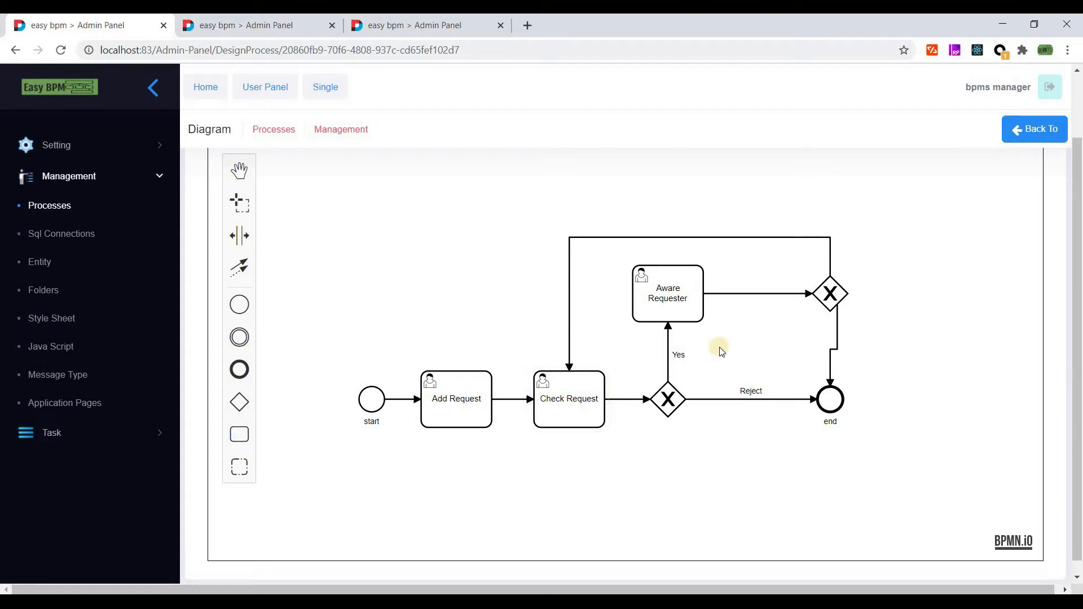
{"action": "double_click", "coordinate": [800, 237]}
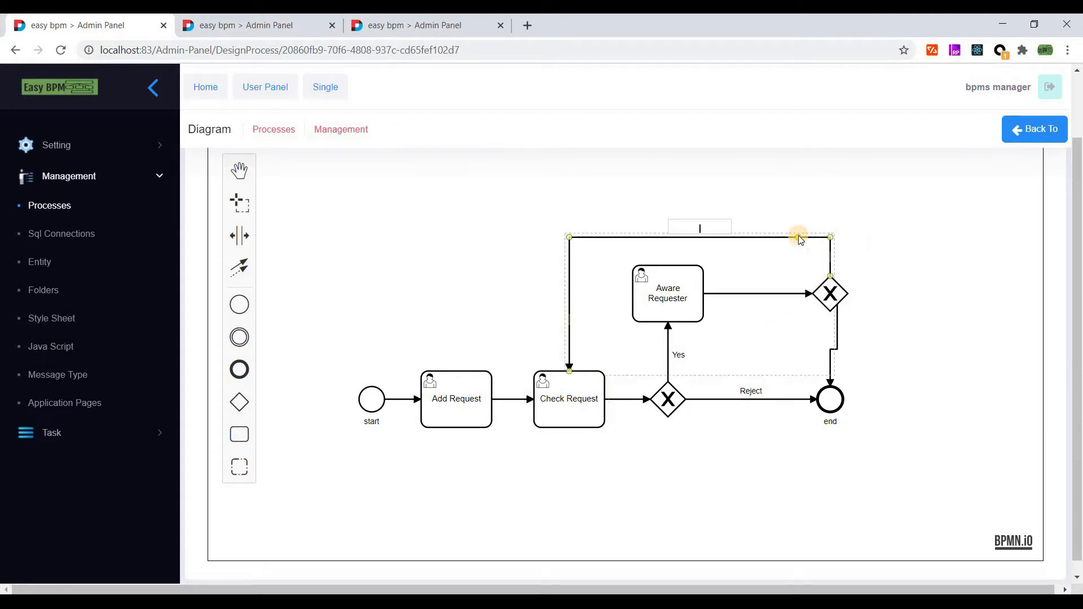
{"action": "type", "text": "No"}
{"action": "left_click", "coordinate": [742, 219]}
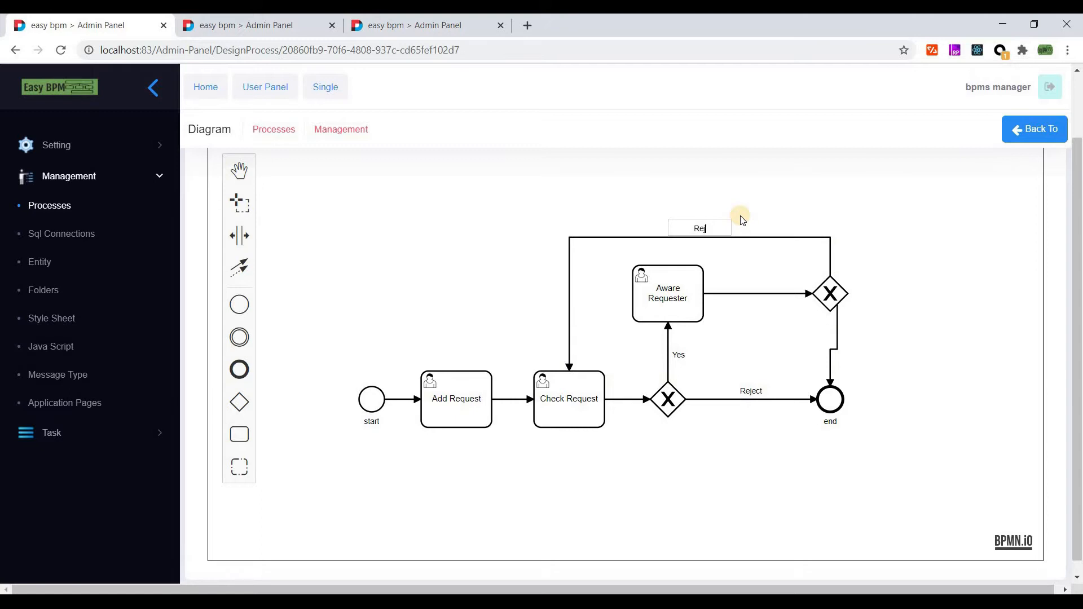
{"action": "left_click", "coordinate": [789, 219]}
- Label the second gateway's flow to the end event 'Yes', straightening the line and placing the label beside it
{"action": "double_click", "coordinate": [835, 328]}
{"action": "type", "text": "Yes"}
{"action": "left_click_drag", "start_coordinate": [829, 342], "coordinate": [818, 343]}
{"action": "left_click", "coordinate": [839, 340]}
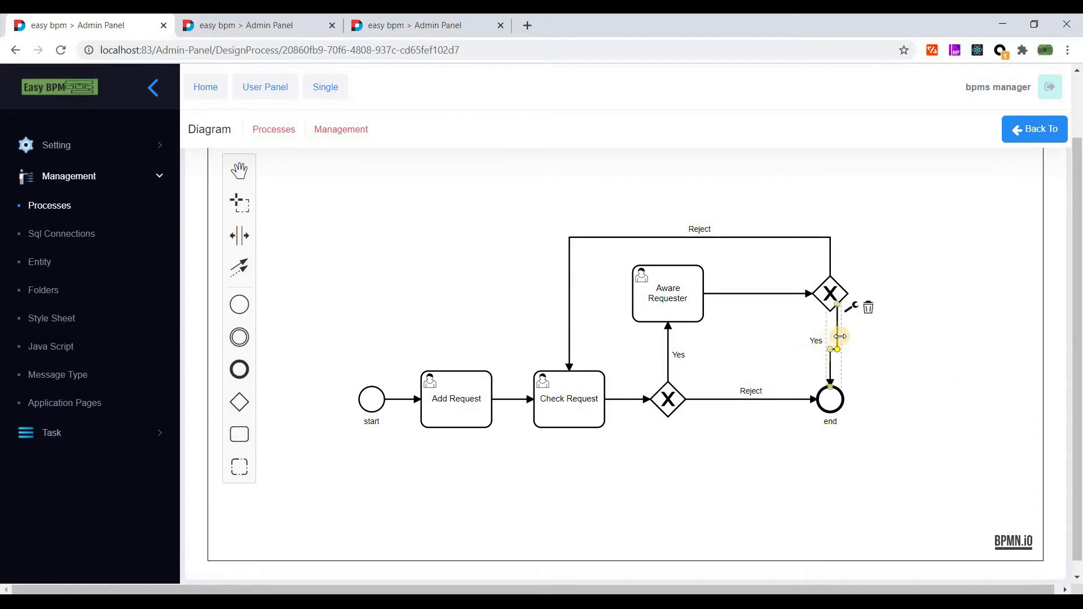
{"action": "left_click_drag", "start_coordinate": [831, 338], "coordinate": [818, 346]}
{"action": "left_click", "coordinate": [822, 345]}
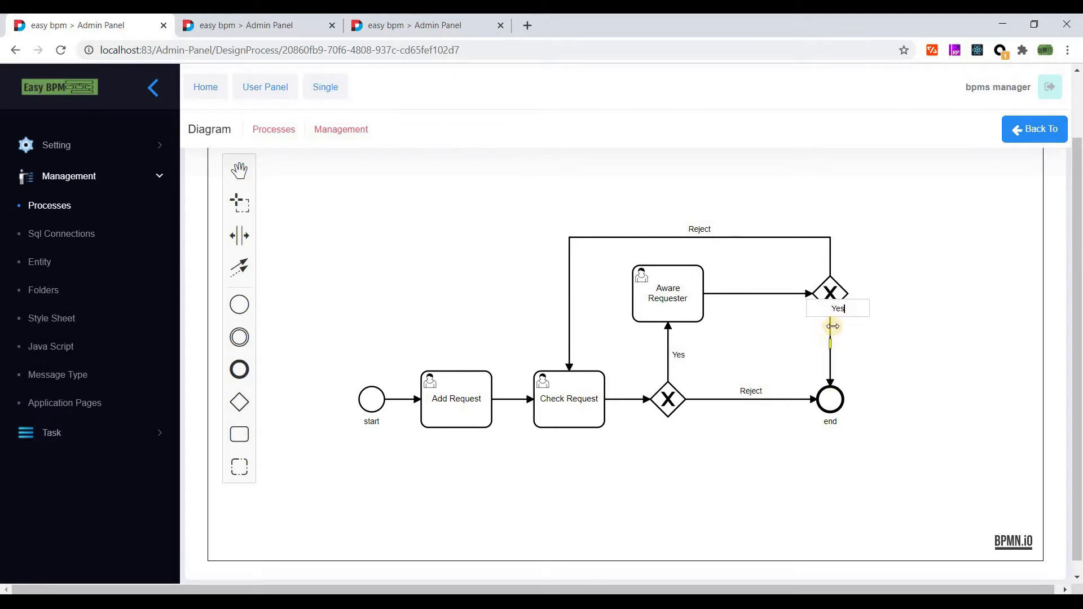
{"action": "mouse_move", "coordinate": [842, 342]}
{"action": "left_mouse_down"}
{"action": "mouse_move", "coordinate": [856, 362]}
{"action": "mouse_move", "coordinate": [841, 351]}
{"action": "left_mouse_up"}
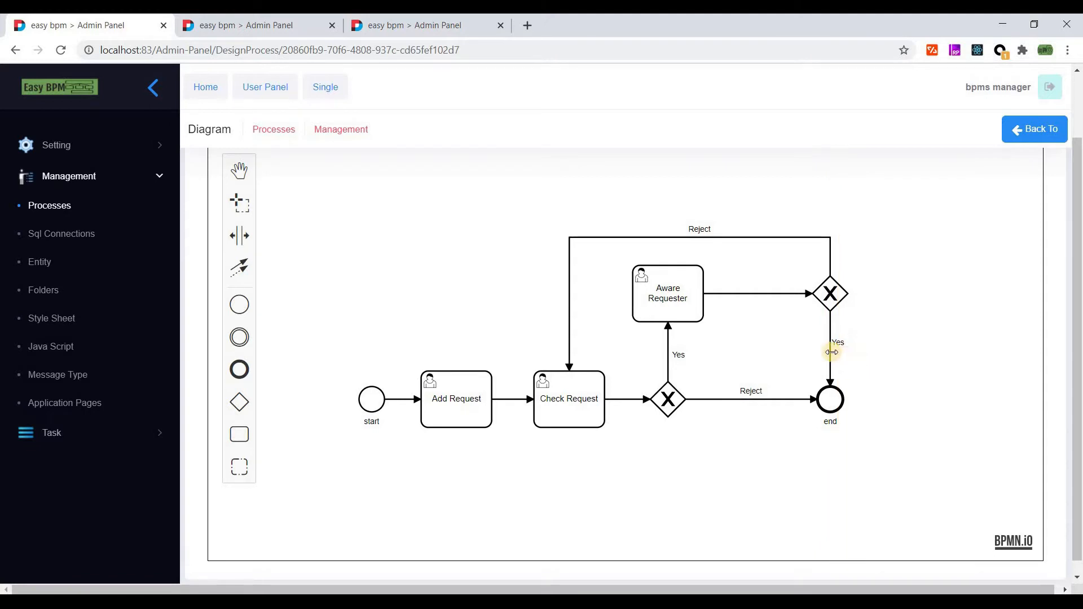
{"action": "left_click", "coordinate": [835, 299]}
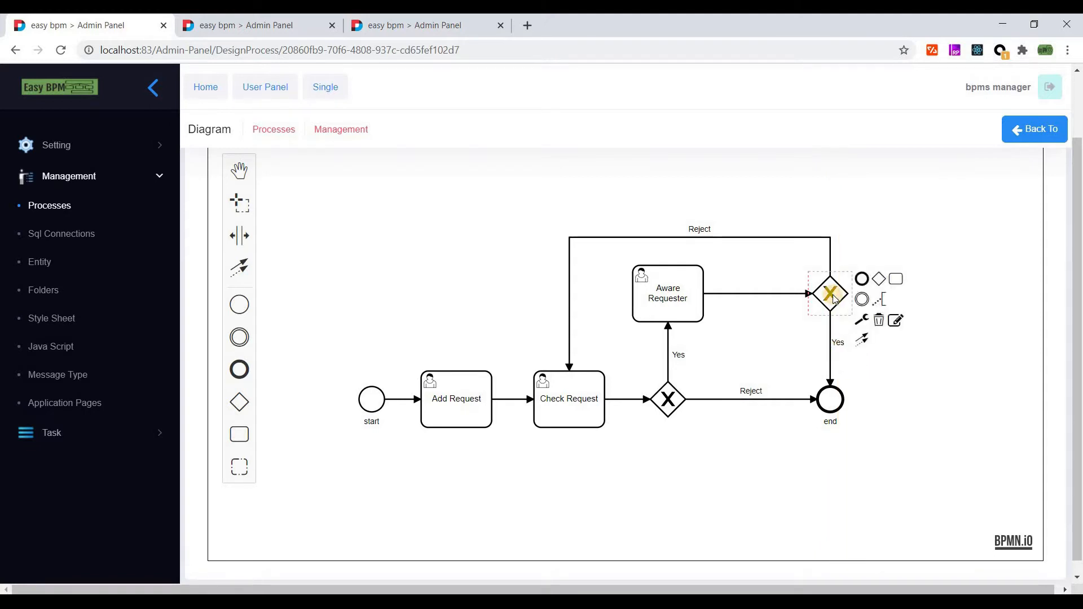
{"action": "left_click", "coordinate": [702, 381]}
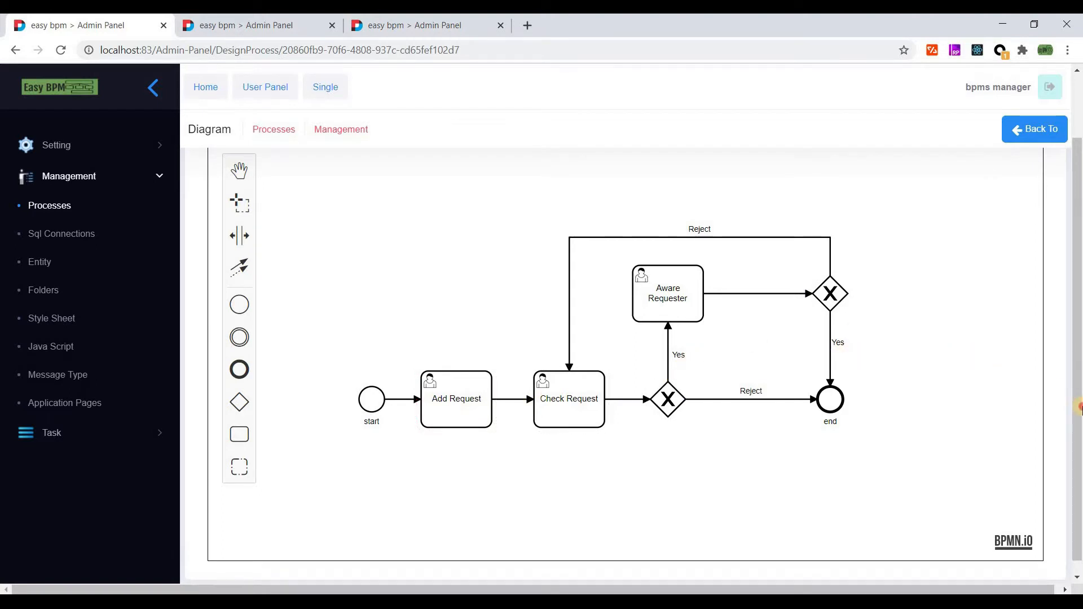
- Move Aware Requester higher and delete the gateway's Yes flow into it
{"action": "scroll", "coordinate": [1079, 399], "scroll_direction": "up", "scroll_amount": 1}
{"action": "scroll", "coordinate": [1079, 400], "scroll_direction": "down", "scroll_amount": 1}
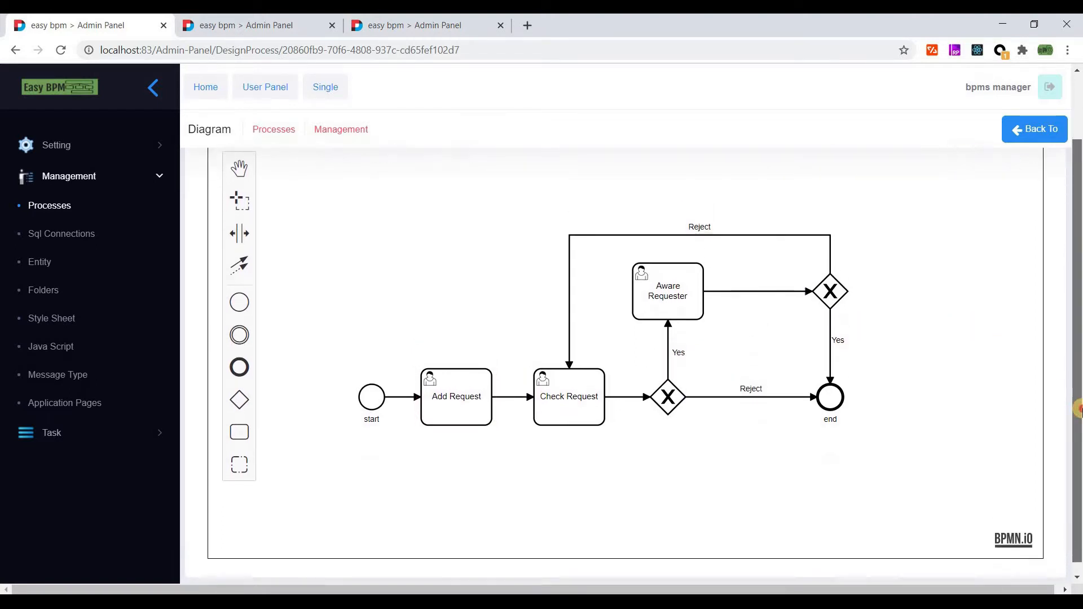
{"action": "left_click_drag", "start_coordinate": [672, 278], "coordinate": [671, 257]}
{"action": "left_click", "coordinate": [665, 399]}
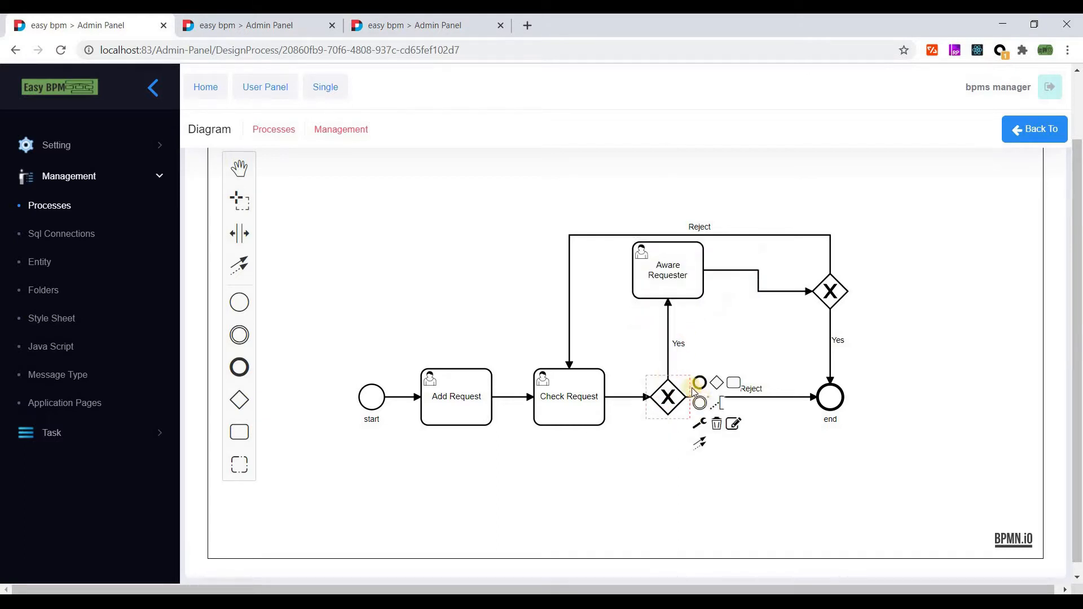
{"action": "left_click", "coordinate": [668, 337]}
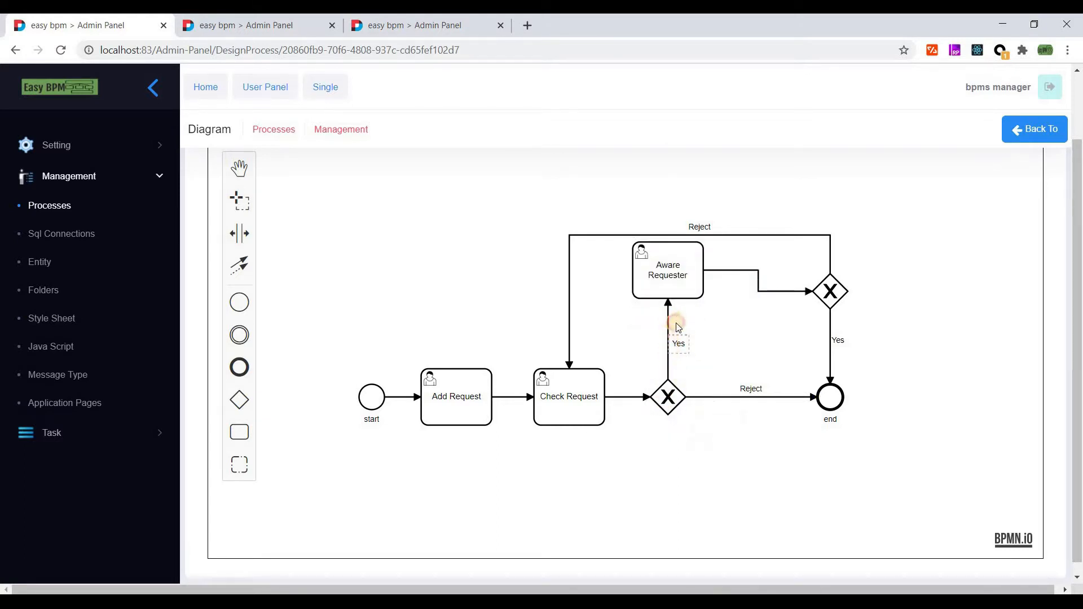
{"action": "left_click", "coordinate": [699, 302]}
- Add a message intermediate throw event above the lower gateway and connect it up to Aware Requester
{"action": "left_click", "coordinate": [668, 405]}
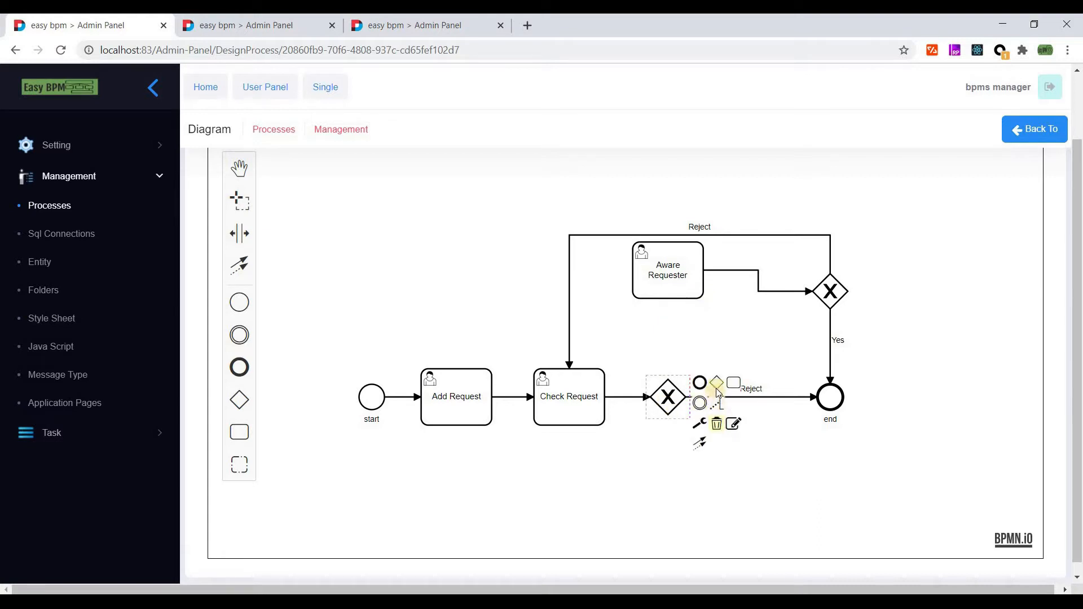
{"action": "left_click", "coordinate": [699, 383]}
{"action": "left_click_drag", "start_coordinate": [831, 474], "coordinate": [669, 347]}
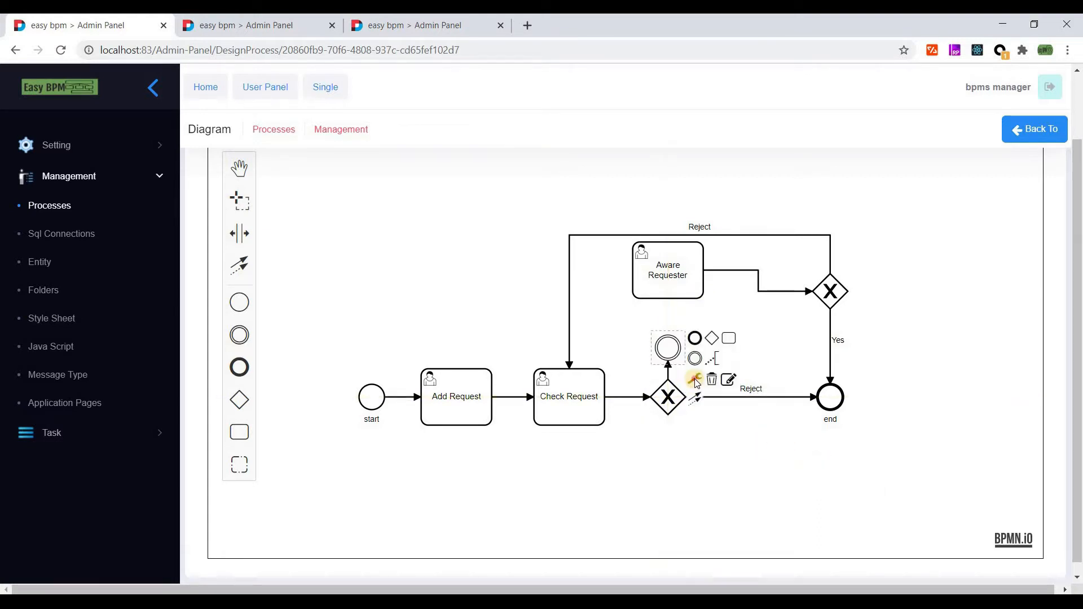
{"action": "left_click", "coordinate": [695, 380]}
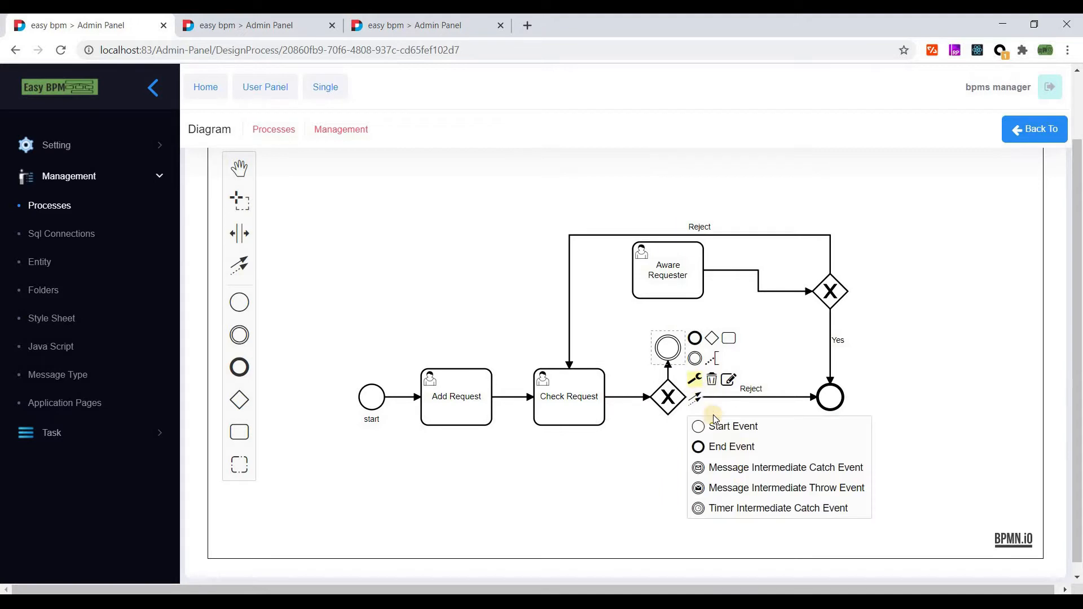
{"action": "left_click", "coordinate": [744, 489]}
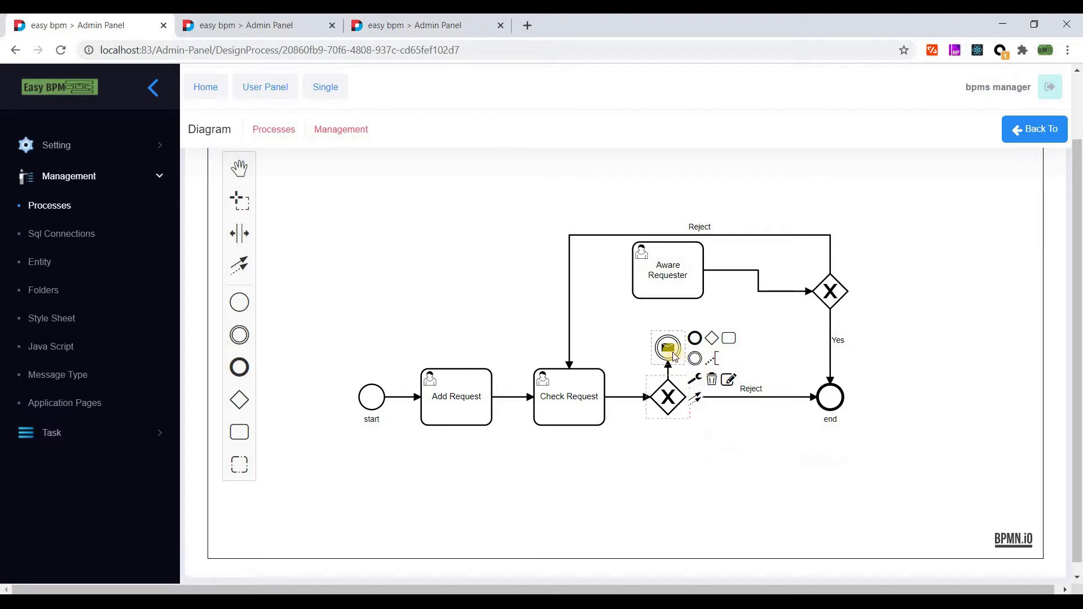
{"action": "left_click_drag", "start_coordinate": [696, 390], "coordinate": [665, 287]}
{"action": "left_click", "coordinate": [699, 340]}
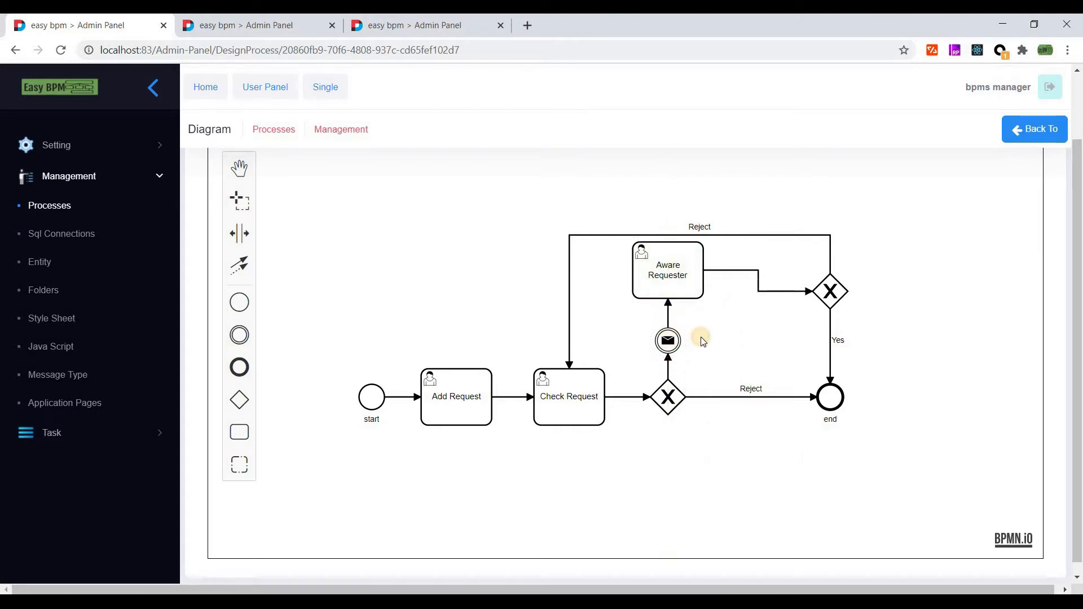
- Label the gateway-to-event flow 'Yes' and the message event 'Email', moving its label left
{"action": "left_click", "coordinate": [668, 318]}
{"action": "left_click", "coordinate": [676, 372]}
{"action": "double_click", "coordinate": [677, 370]}
{"action": "type", "text": "Yes"}
{"action": "left_click", "coordinate": [749, 342]}
{"action": "double_click", "coordinate": [668, 343]}
{"action": "type", "text": "Email"}
{"action": "left_click", "coordinate": [711, 346]}
{"action": "left_click_drag", "start_coordinate": [619, 342], "coordinate": [648, 345]}
- Straighten the flow from Aware Requester to the second gateway and save the diagram from Actions
{"action": "left_click", "coordinate": [599, 381]}
{"action": "left_click_drag", "start_coordinate": [742, 278], "coordinate": [746, 291]}
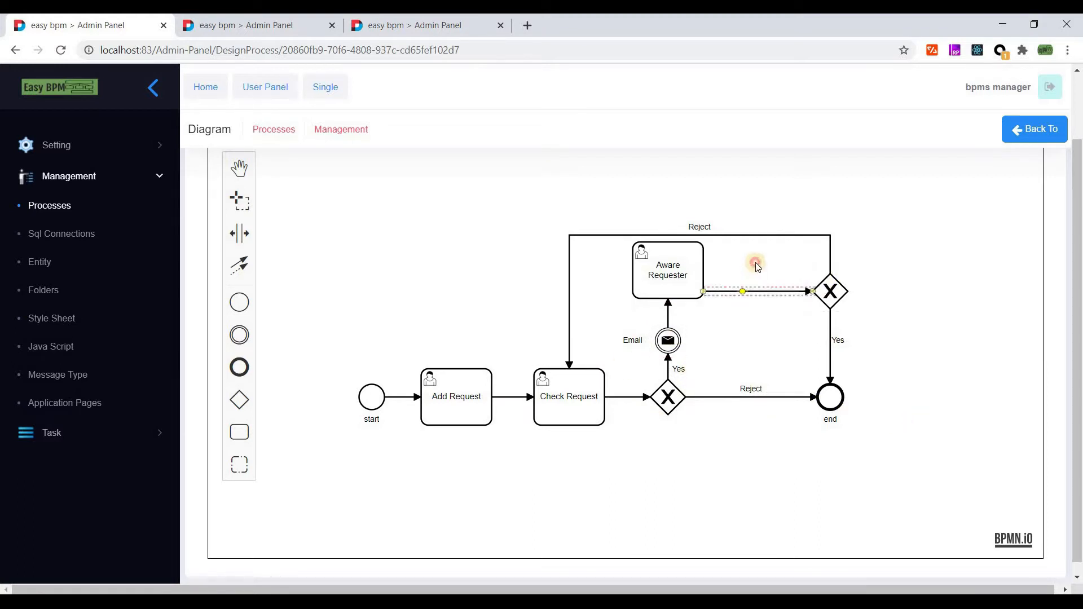
{"action": "left_click_drag", "start_coordinate": [1078, 305], "coordinate": [1078, 240]}
{"action": "left_click", "coordinate": [988, 198]}
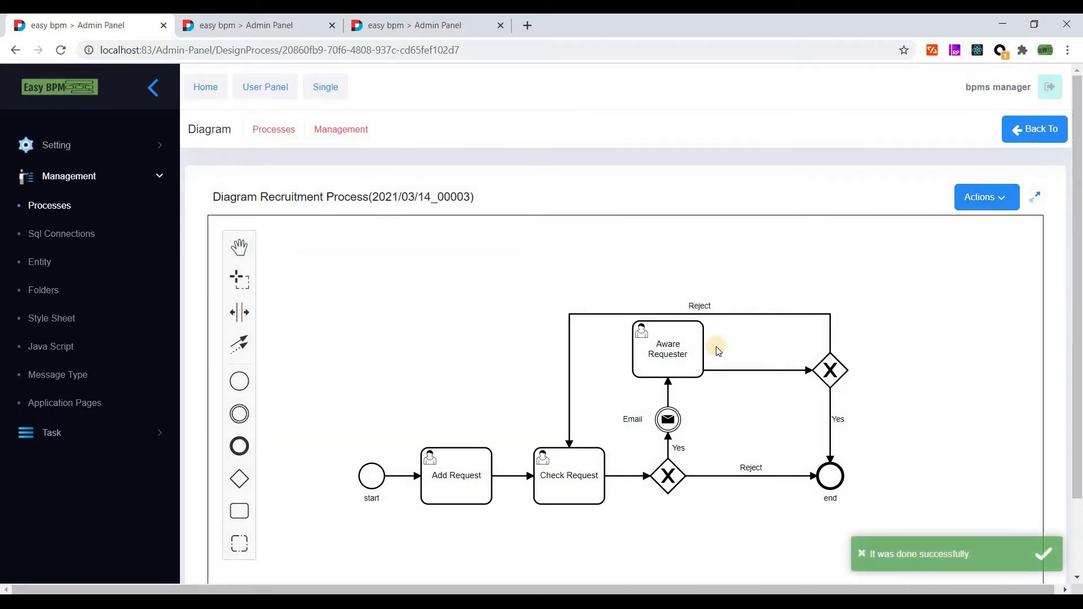
- From the process's form pages, create a page named 'Add Request' and open it in the designer
{"action": "left_click", "coordinate": [1013, 199]}
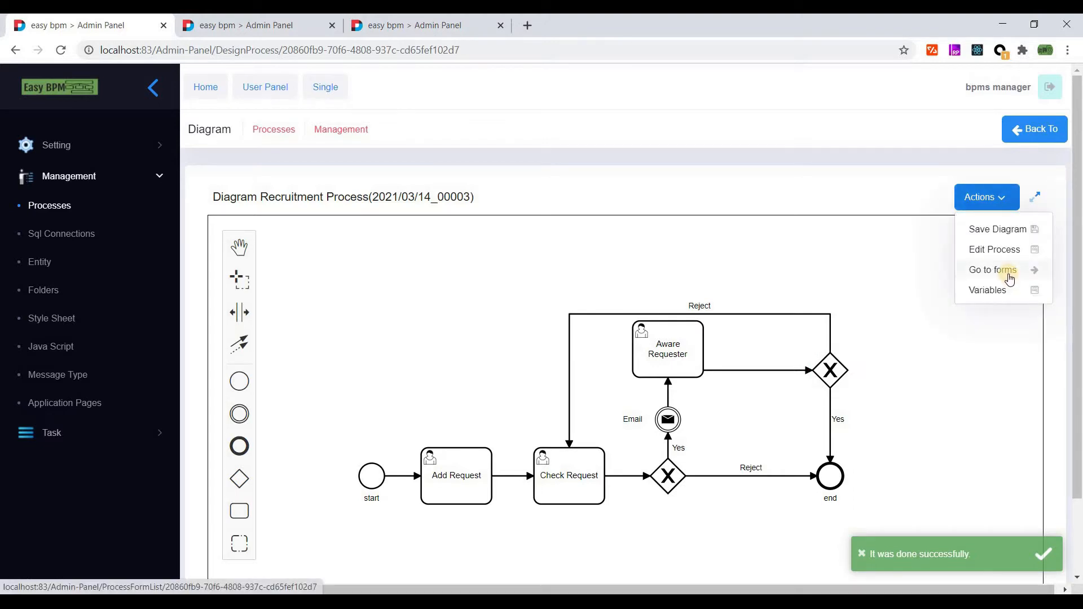
{"action": "left_click", "coordinate": [1008, 272]}
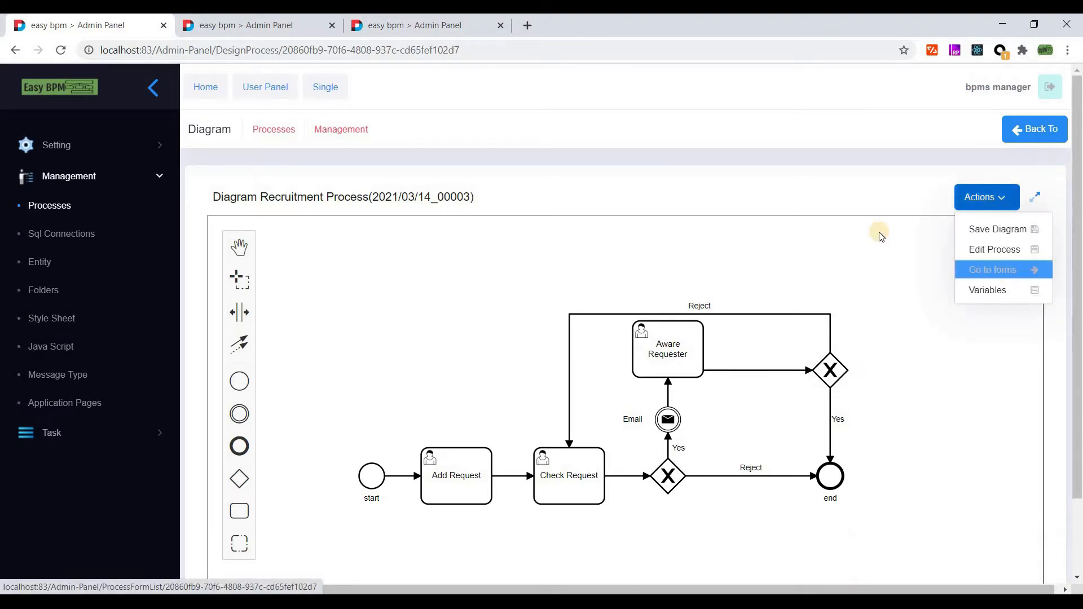
{"action": "left_click", "coordinate": [1027, 202]}
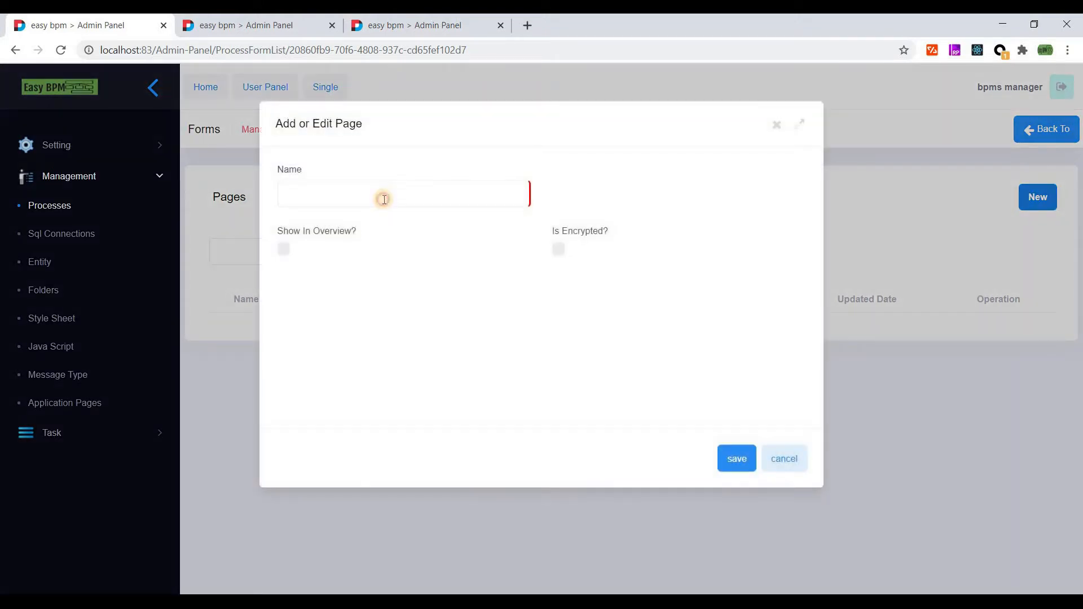
{"action": "left_click", "coordinate": [386, 193]}
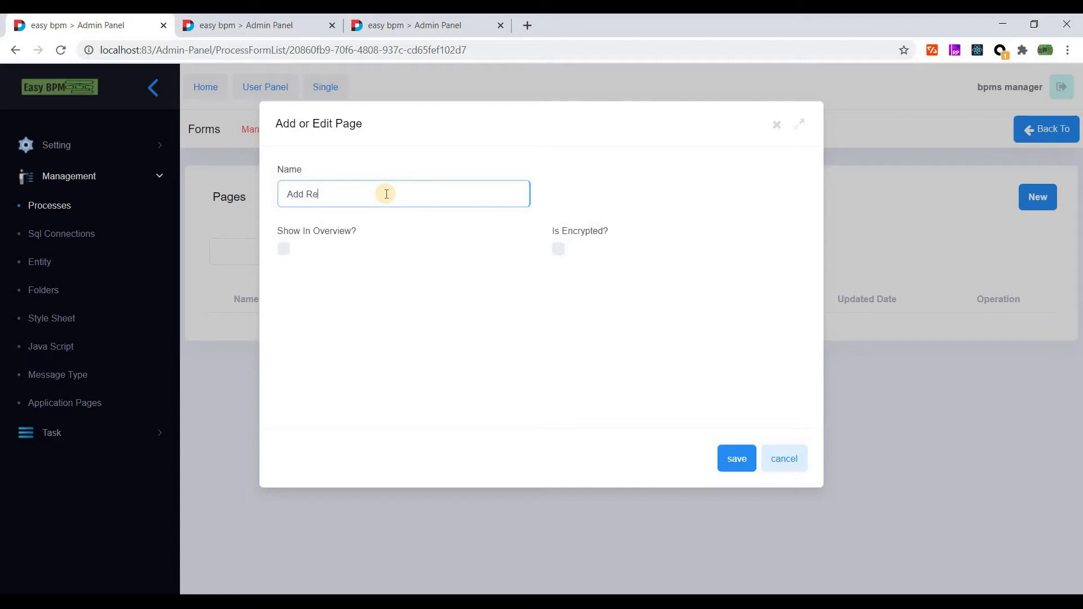
{"action": "left_click", "coordinate": [734, 461]}
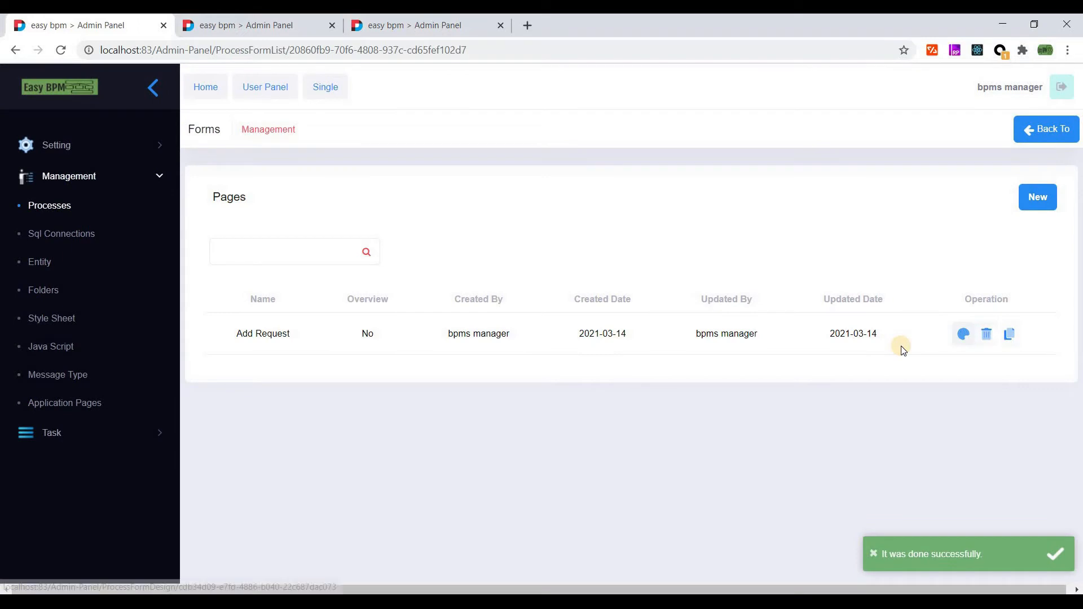
{"action": "left_click", "coordinate": [902, 349]}
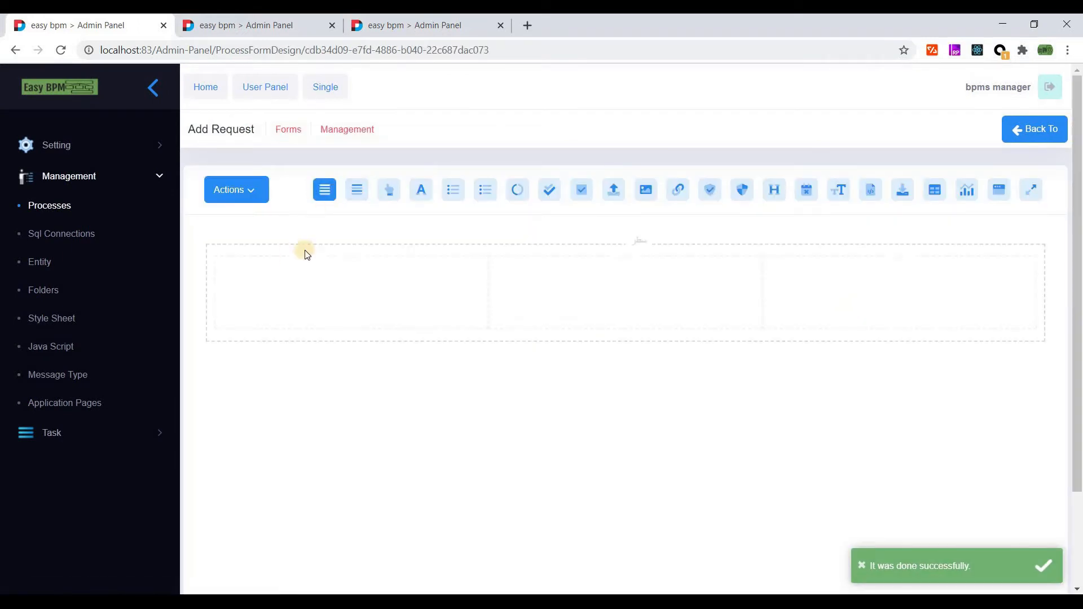
- Add two rows to the Add Request form layout
{"action": "left_click", "coordinate": [326, 195]}
{"action": "left_click", "coordinate": [327, 192]}
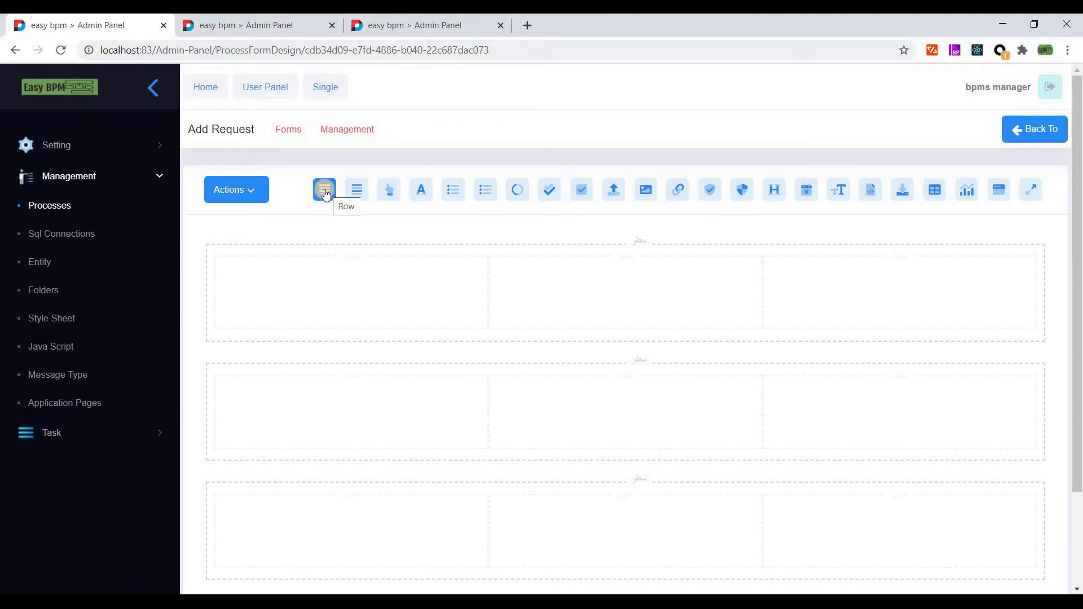
{"action": "mouse_move", "coordinate": [280, 294]}
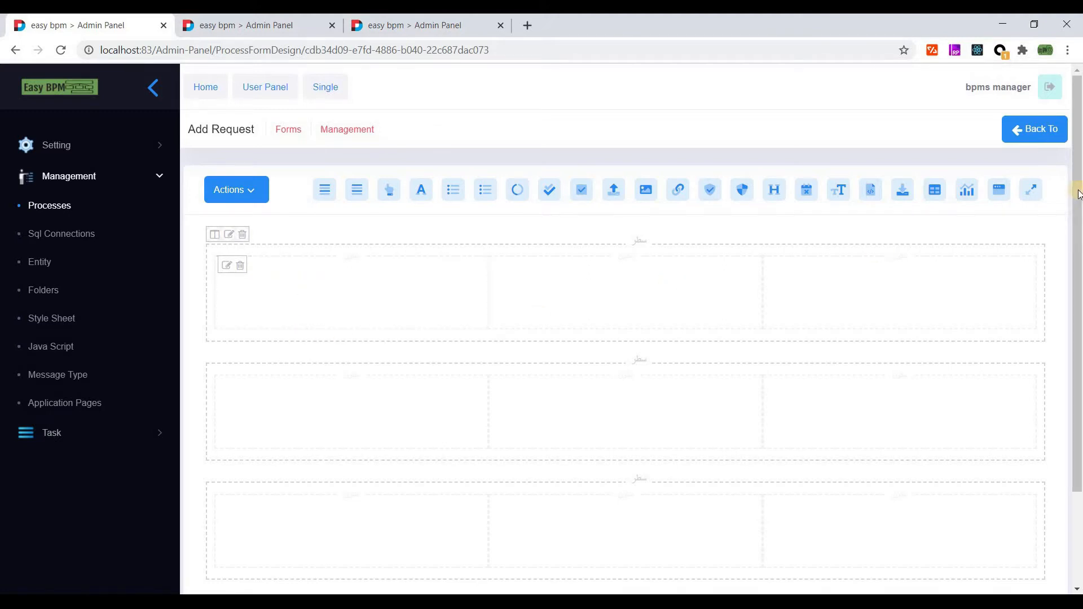
{"action": "scroll", "coordinate": [1078, 198], "scroll_direction": "down", "scroll_amount": 2}
{"action": "scroll", "coordinate": [1079, 197], "scroll_direction": "up", "scroll_amount": 2}
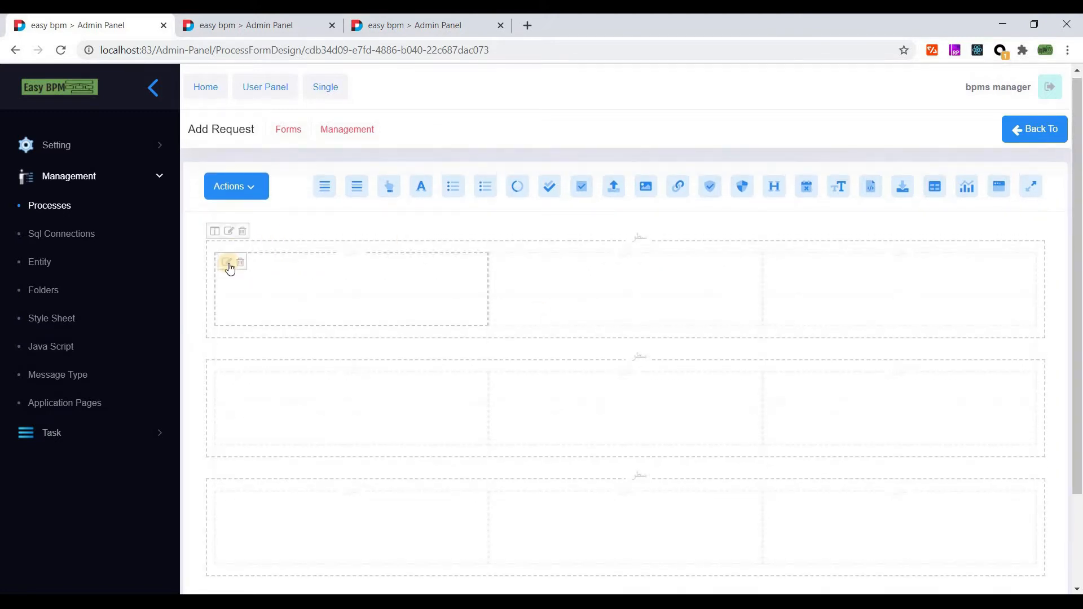
- Put two text inputs and a date picker in row one, and two text inputs in row two
{"action": "left_click_drag", "start_coordinate": [423, 191], "coordinate": [322, 265]}
{"action": "left_click_drag", "start_coordinate": [423, 190], "coordinate": [310, 271]}
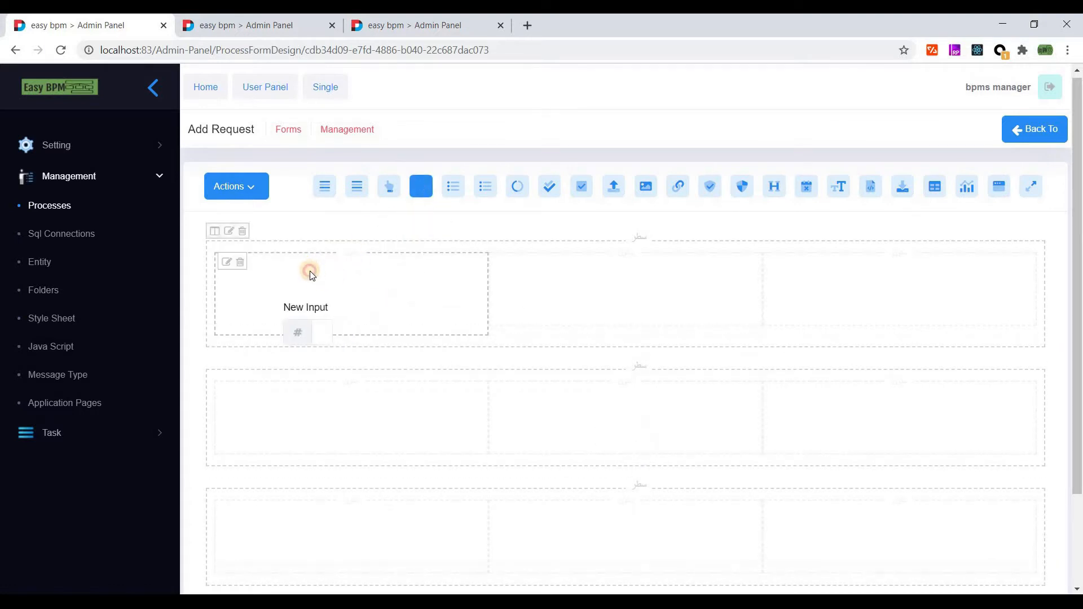
{"action": "left_click_drag", "start_coordinate": [531, 267], "coordinate": [549, 270]}
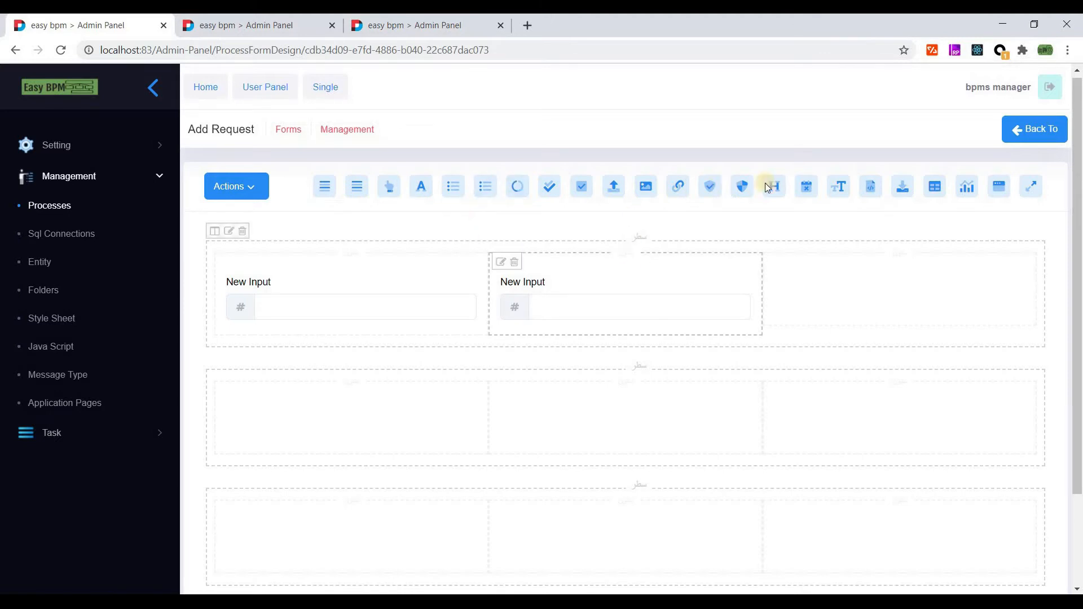
{"action": "left_click_drag", "start_coordinate": [808, 187], "coordinate": [818, 283]}
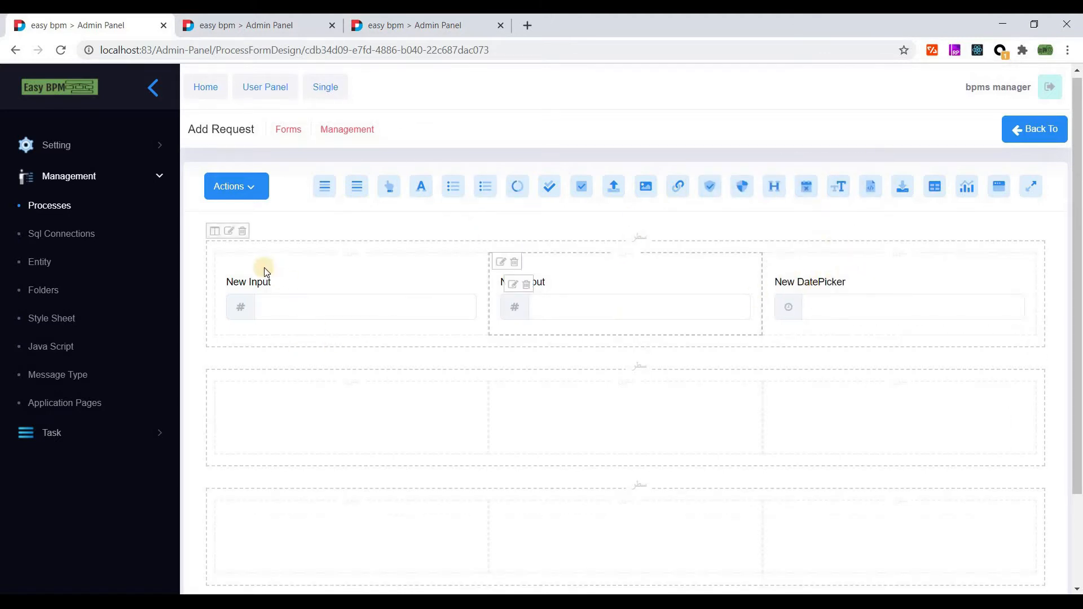
{"action": "left_click_drag", "start_coordinate": [359, 187], "coordinate": [263, 400]}
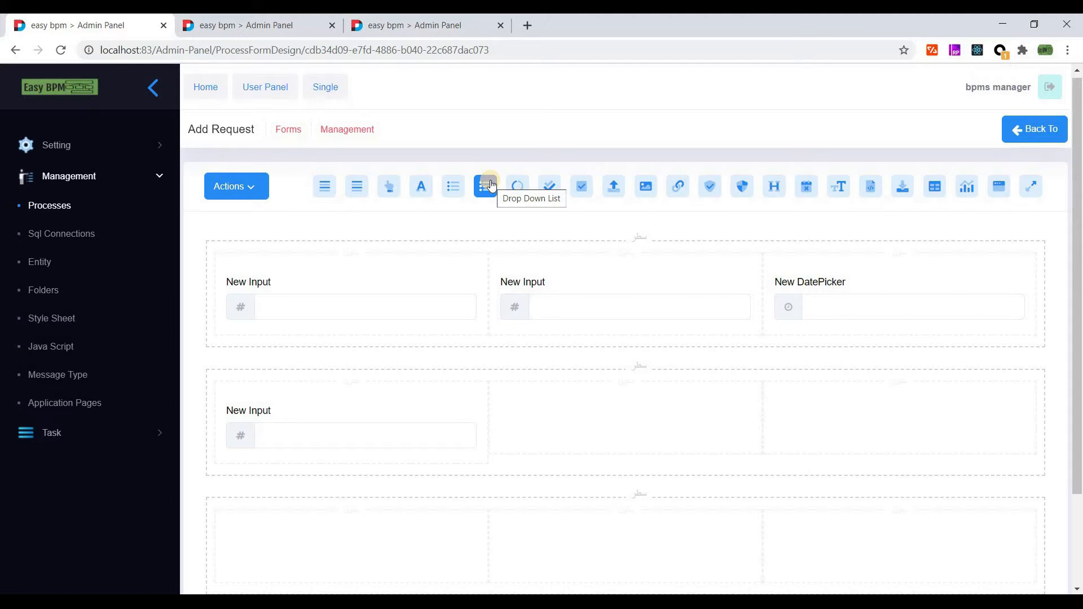
{"action": "left_click_drag", "start_coordinate": [421, 186], "coordinate": [542, 416]}
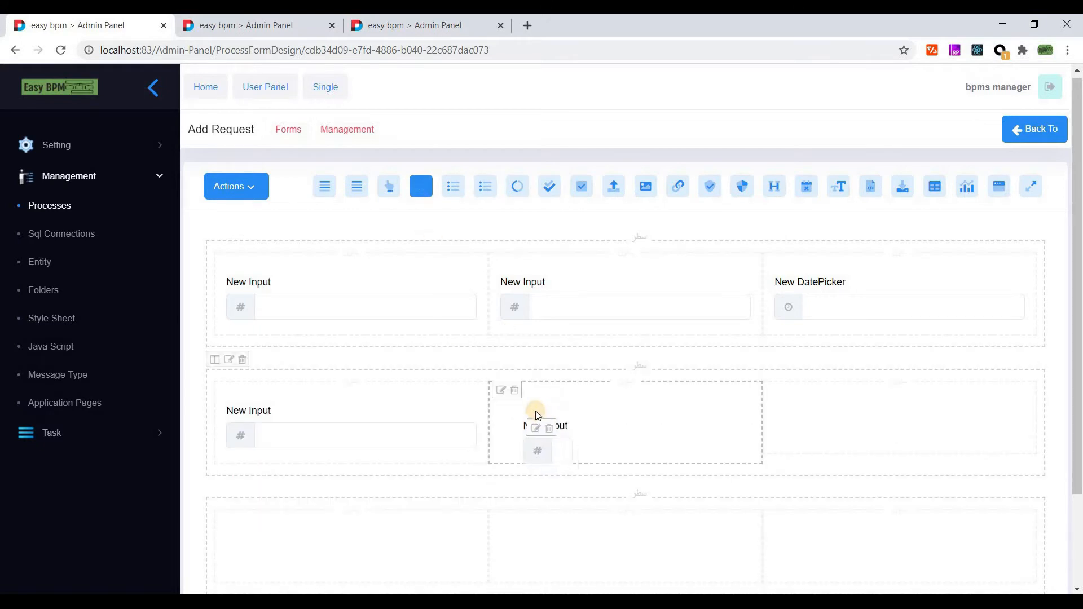
- Label the new row-two input 'Expected Salary'
{"action": "left_click", "coordinate": [512, 413]}
{"action": "left_click", "coordinate": [341, 249]}
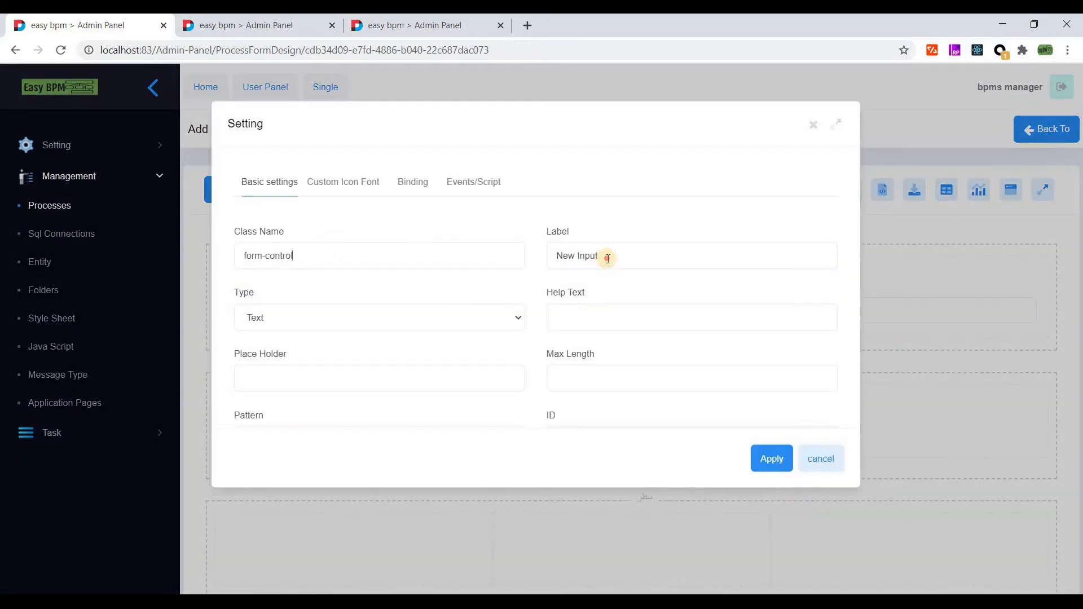
{"action": "key", "text": "Tab"}
{"action": "type", "text": "E"}
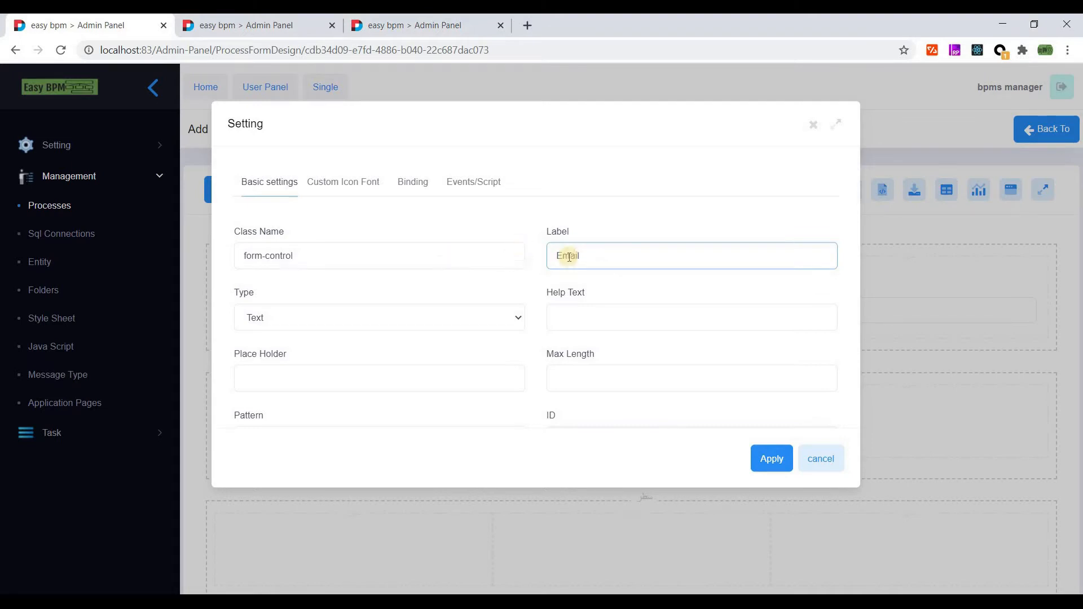
{"action": "left_click", "coordinate": [761, 463]}
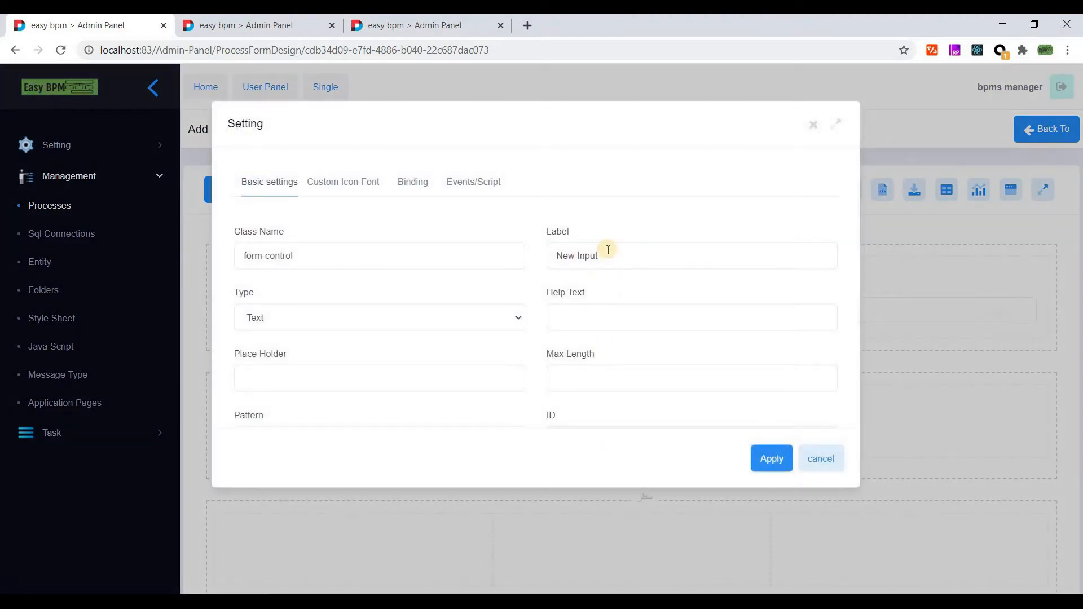
{"action": "left_click_drag", "start_coordinate": [607, 250], "coordinate": [553, 251]}
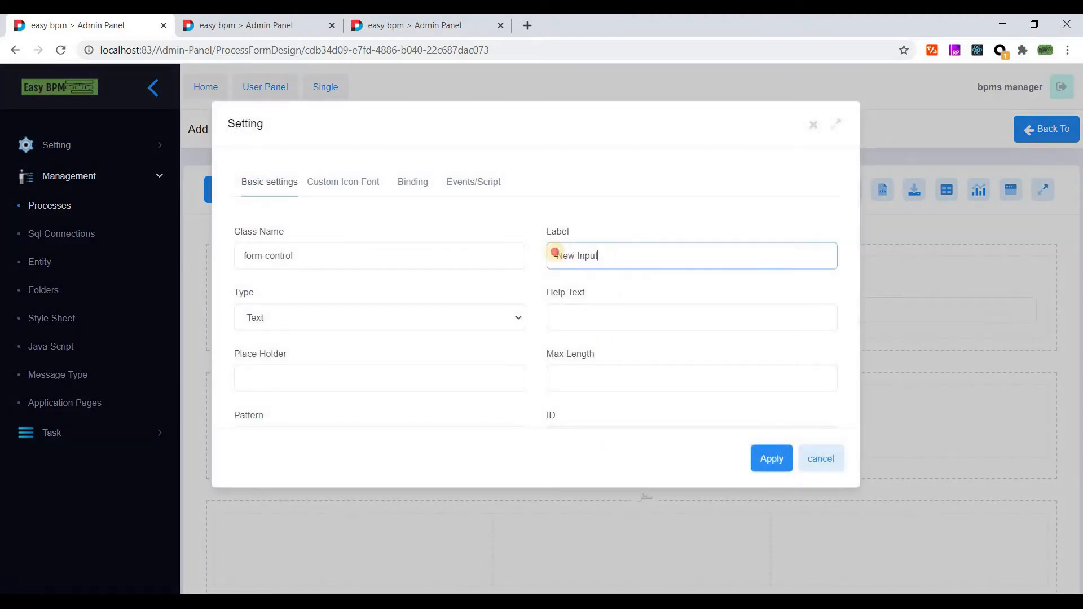
{"action": "type", "text": "s"}
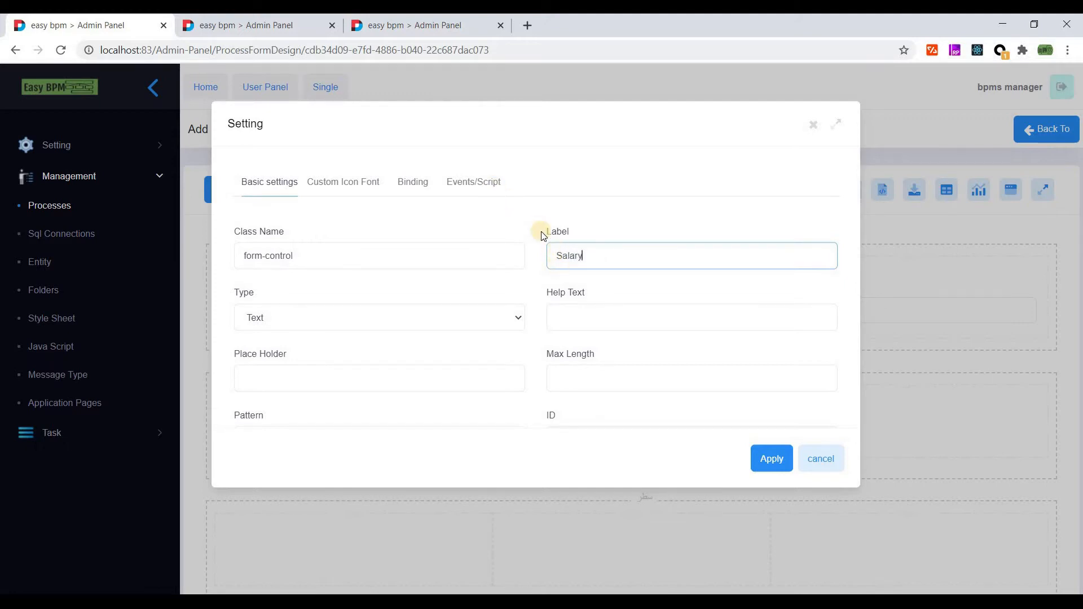
{"action": "left_click", "coordinate": [557, 259]}
{"action": "type", "text": "Expected"}
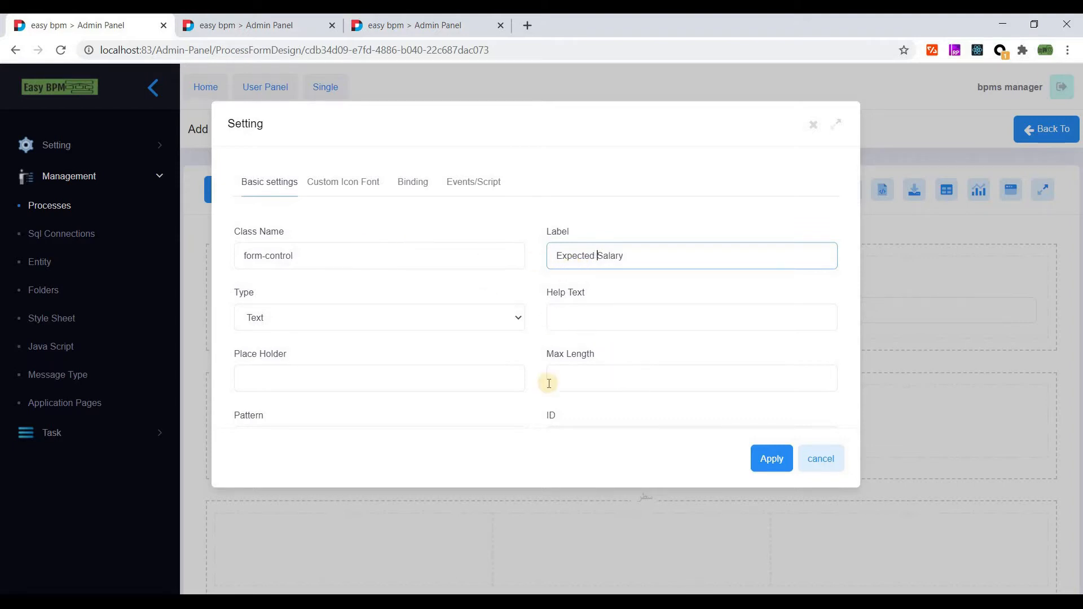
{"action": "scroll", "coordinate": [310, 346], "scroll_direction": "down", "scroll_amount": 3}
{"action": "scroll", "coordinate": [285, 240], "scroll_direction": "up", "scroll_amount": 2}
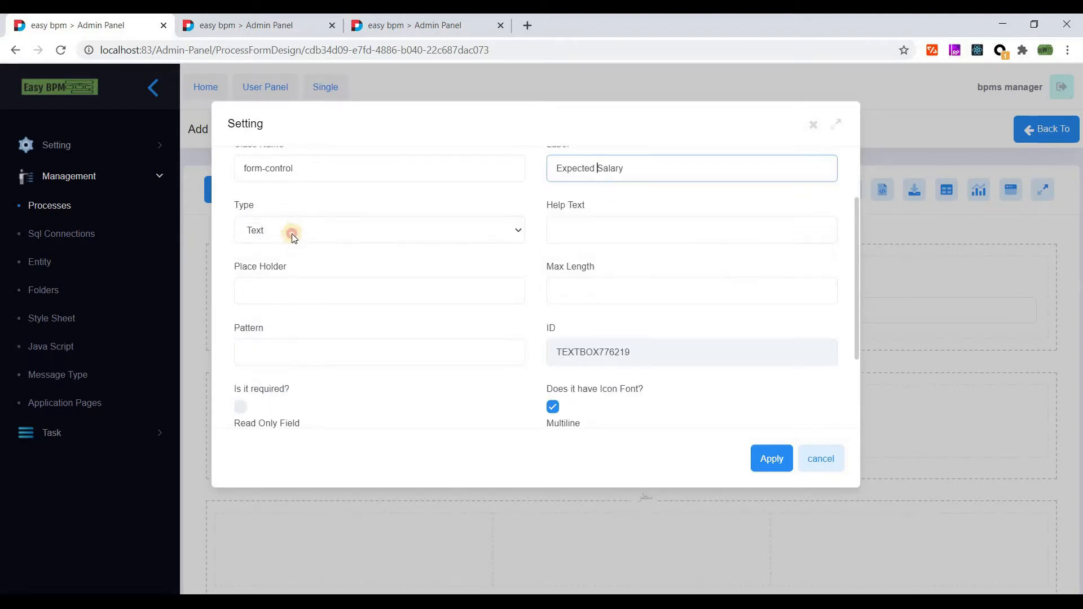
- Set the Expected Salary input type to Money and make it required
{"action": "left_click", "coordinate": [290, 231]}
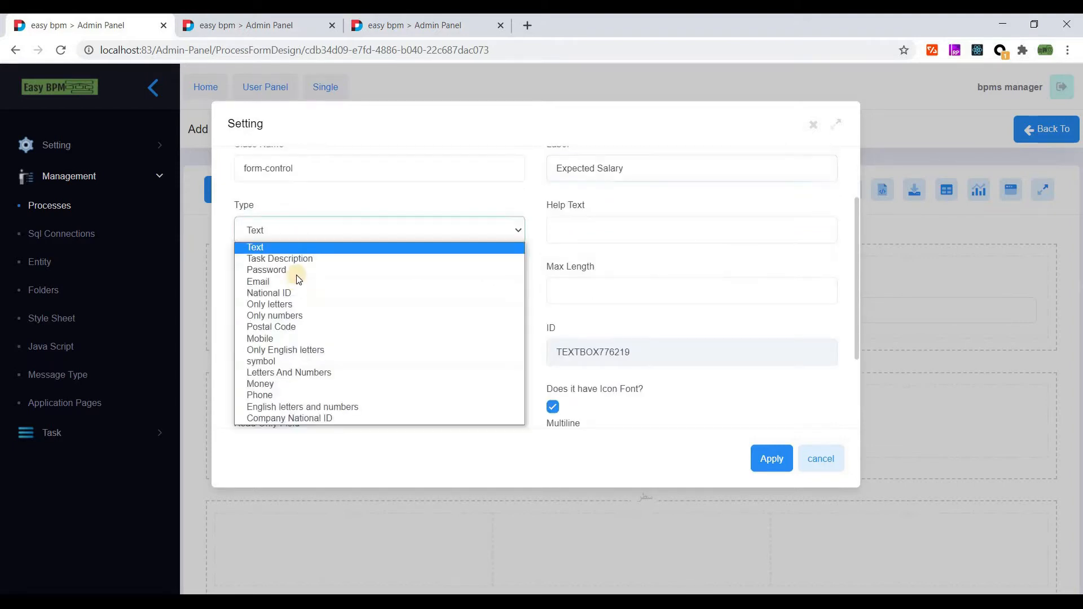
{"action": "left_click", "coordinate": [286, 375]}
{"action": "left_click", "coordinate": [290, 231]}
{"action": "left_click", "coordinate": [273, 384]}
{"action": "left_click", "coordinate": [241, 406]}
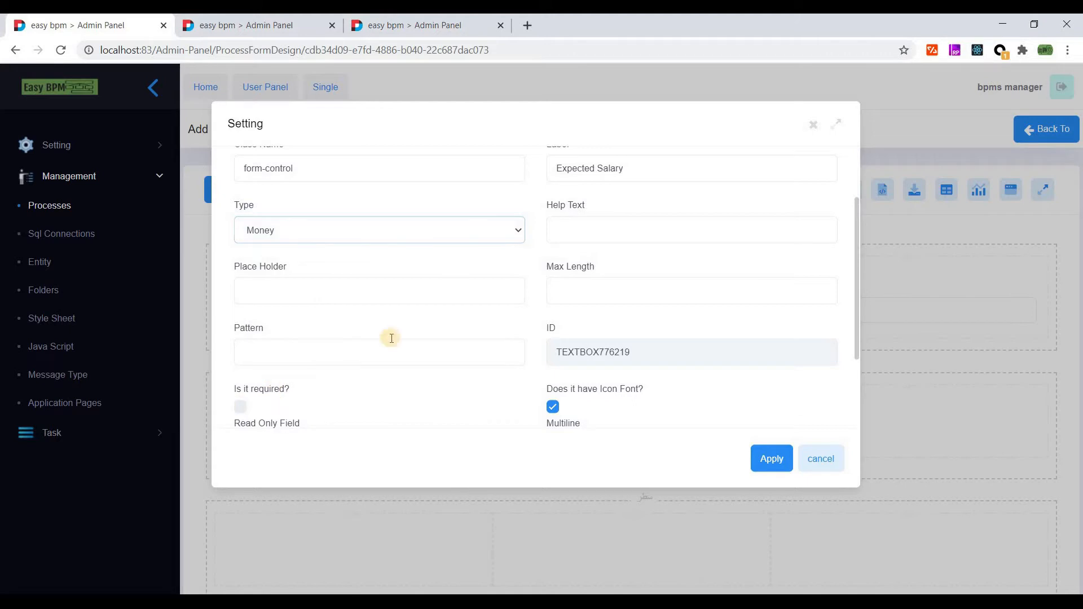
- Choose the money icon (fa fa-money) under Custom Icon Font for Expected Salary
{"action": "scroll", "coordinate": [398, 310], "scroll_direction": "down", "scroll_amount": 2}
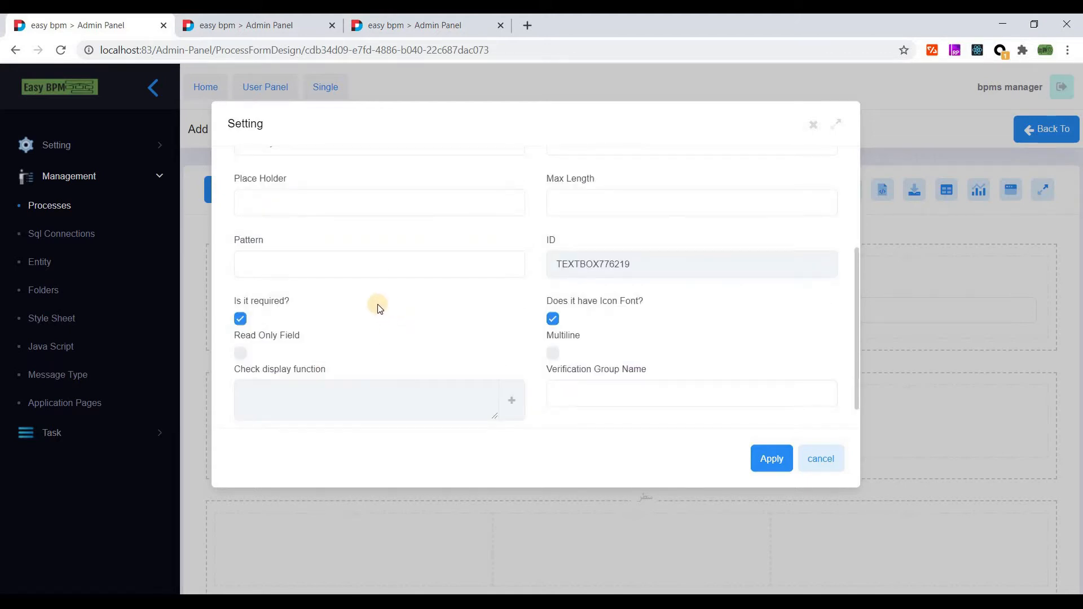
{"action": "scroll", "coordinate": [371, 309], "scroll_direction": "up", "scroll_amount": 2}
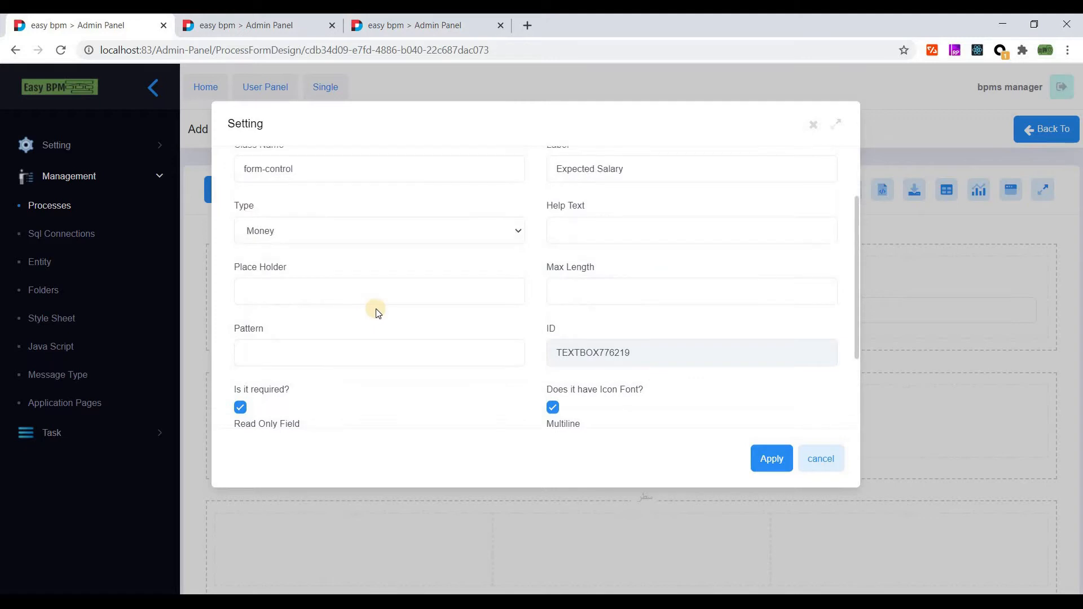
{"action": "scroll", "coordinate": [557, 325], "scroll_direction": "down", "scroll_amount": 3}
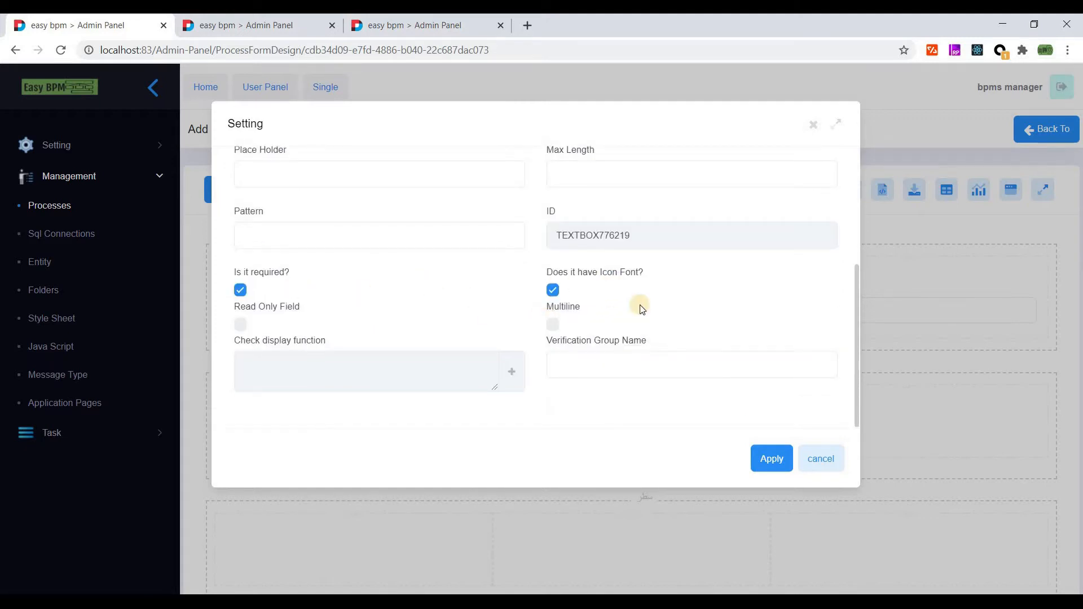
{"action": "scroll", "coordinate": [642, 310], "scroll_direction": "up", "scroll_amount": 5}
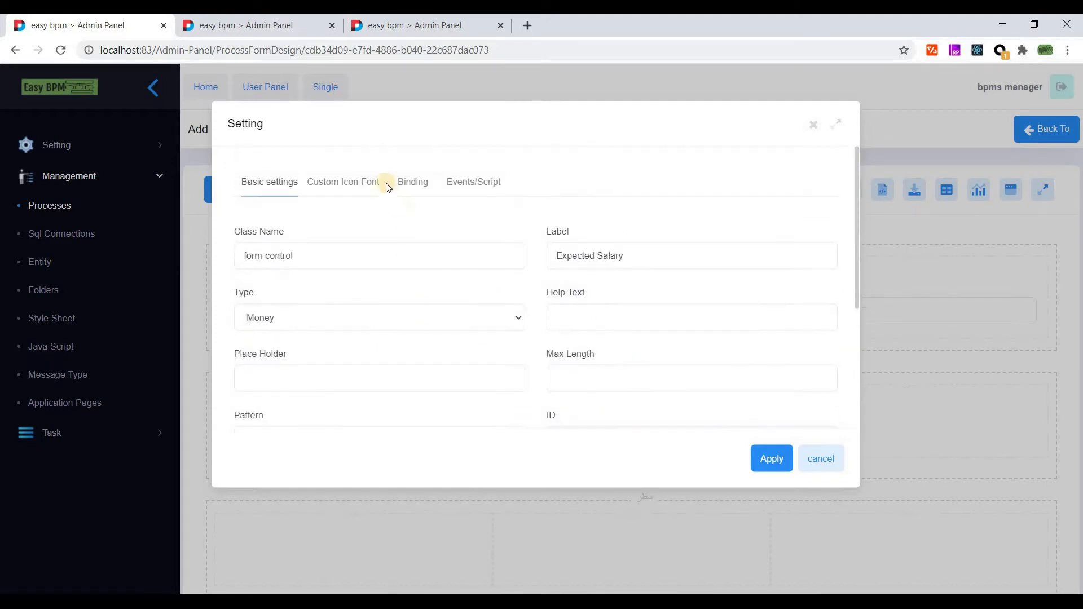
{"action": "left_click", "coordinate": [349, 187]}
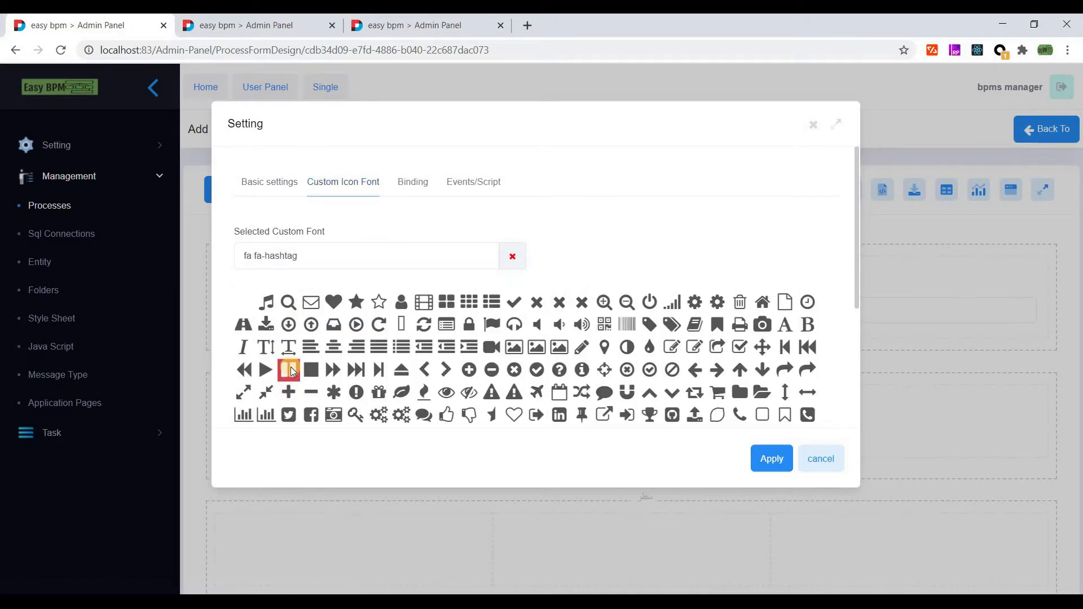
{"action": "scroll", "coordinate": [291, 367], "scroll_direction": "down", "scroll_amount": 2}
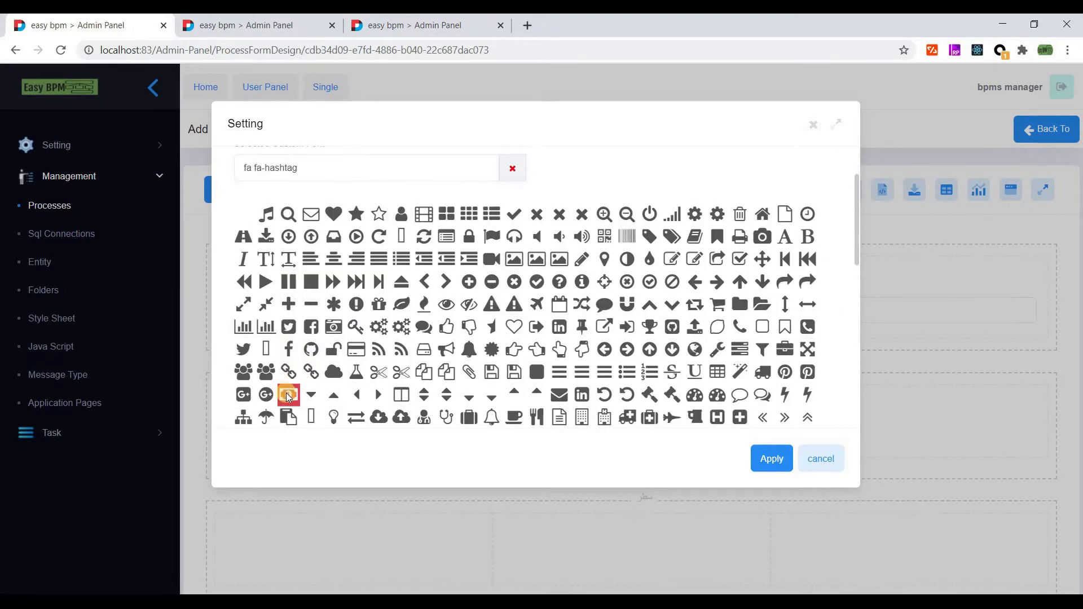
{"action": "left_click", "coordinate": [632, 389]}
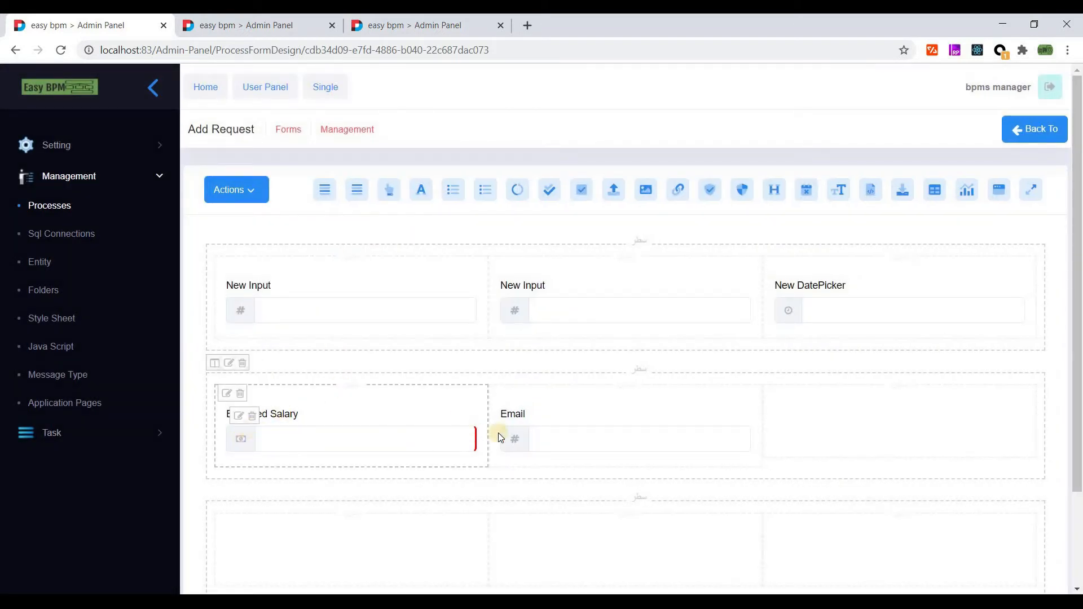
- Give the Email field the envelope icon
{"action": "left_click", "coordinate": [516, 419]}
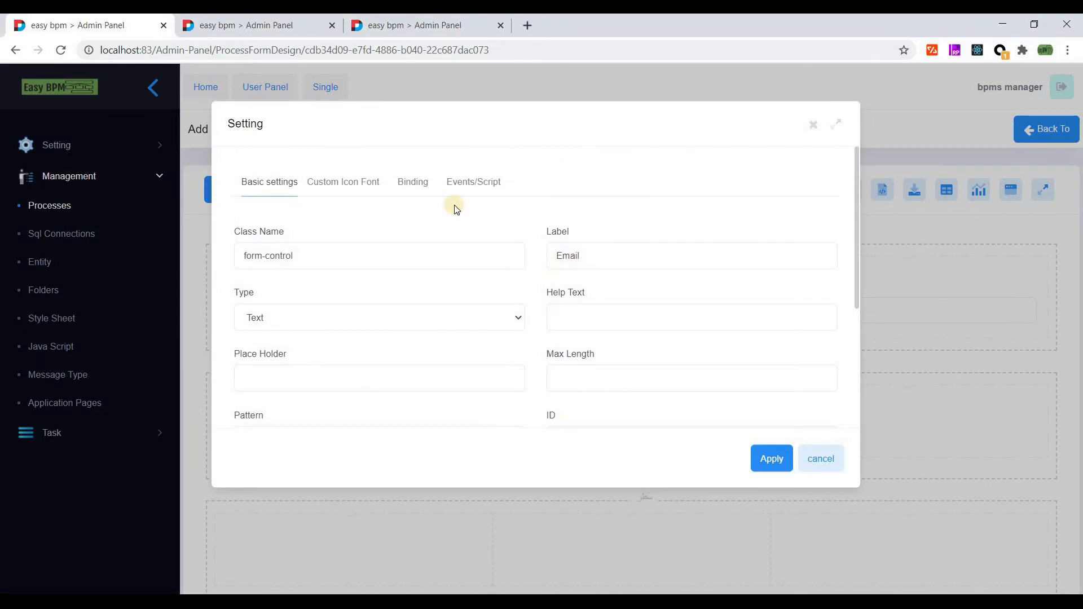
{"action": "left_click", "coordinate": [346, 182]}
{"action": "left_click", "coordinate": [312, 303]}
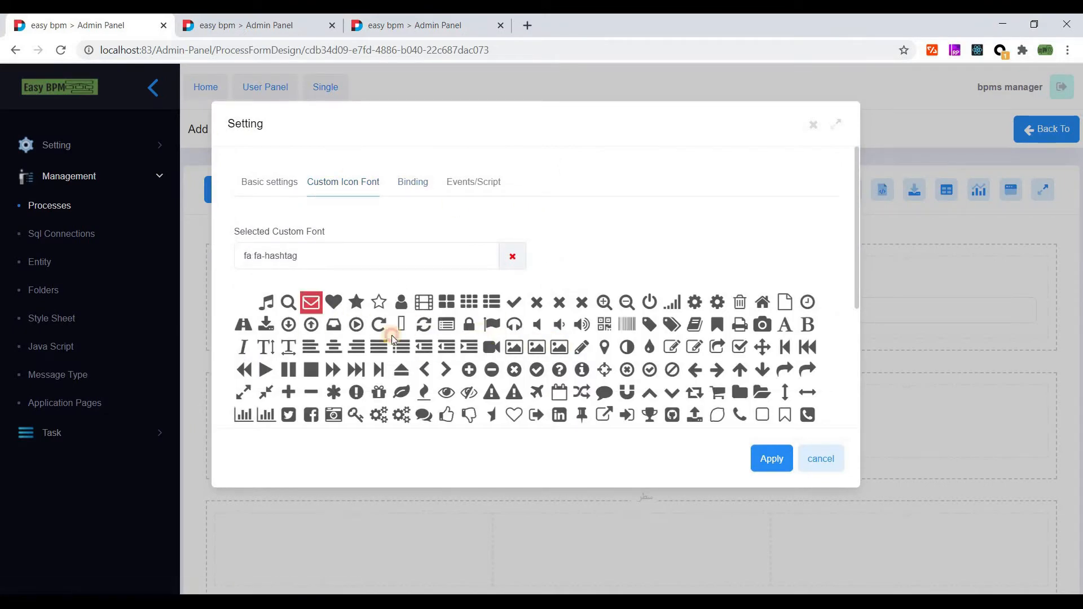
{"action": "left_click", "coordinate": [770, 469]}
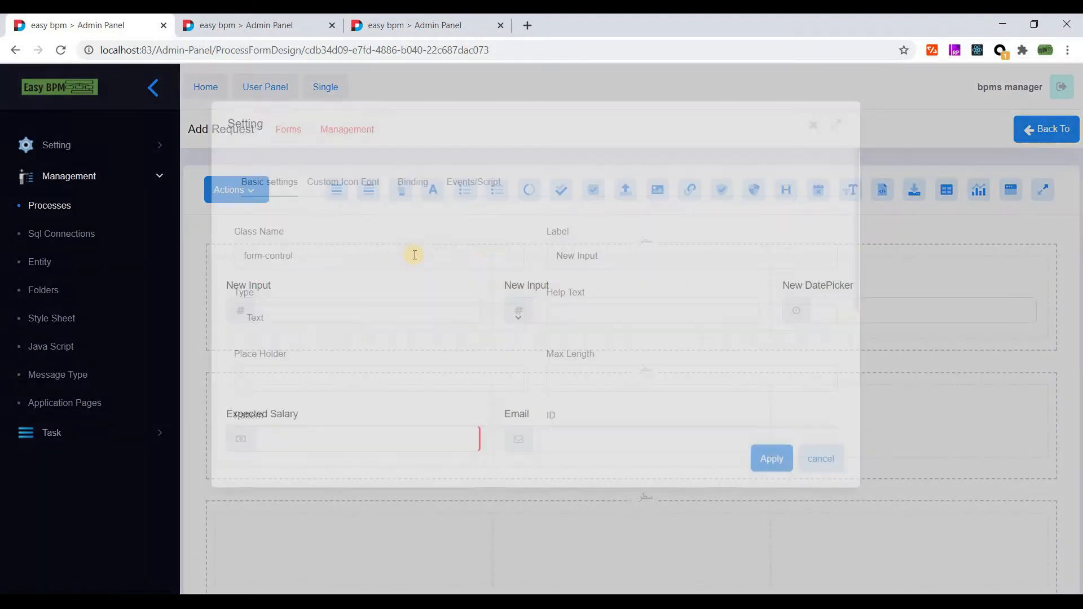
- Relabel the first row's first input 'First Name'
{"action": "key", "text": "Tab"}
{"action": "key", "text": "Tab"}
{"action": "type", "text": "F"}
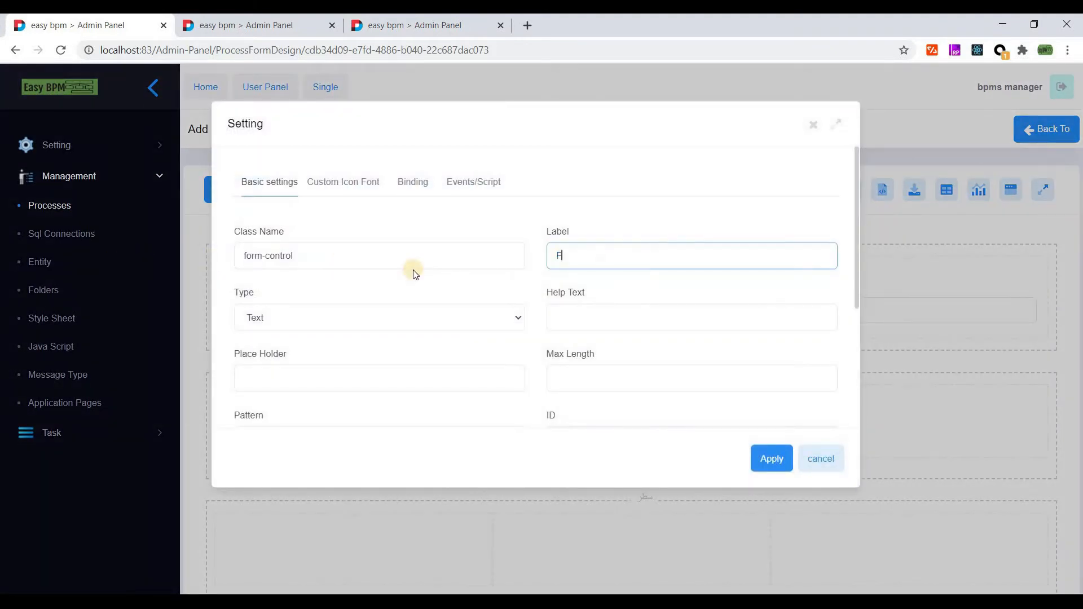
{"action": "type", "text": "irst Name"}
{"action": "key", "text": "shift+Tab"}
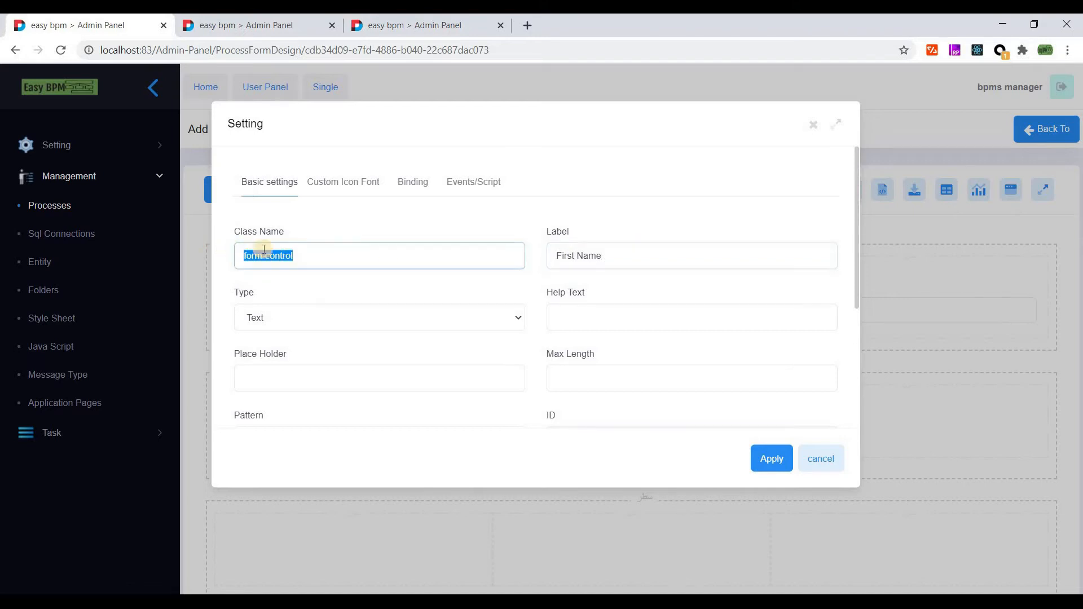
{"action": "left_click", "coordinate": [302, 255]}
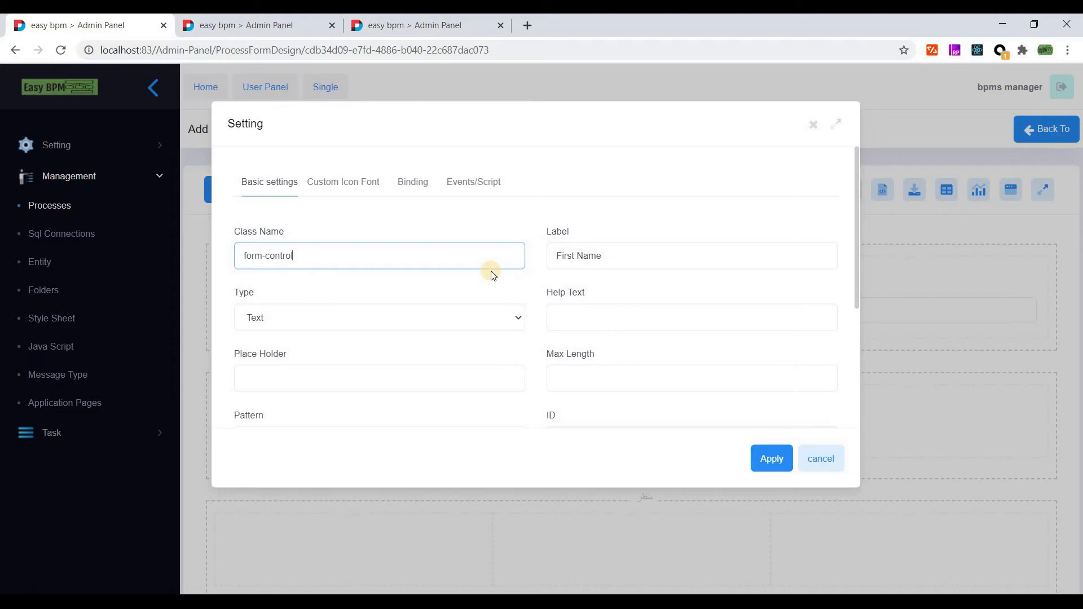
{"action": "left_click", "coordinate": [540, 255]}
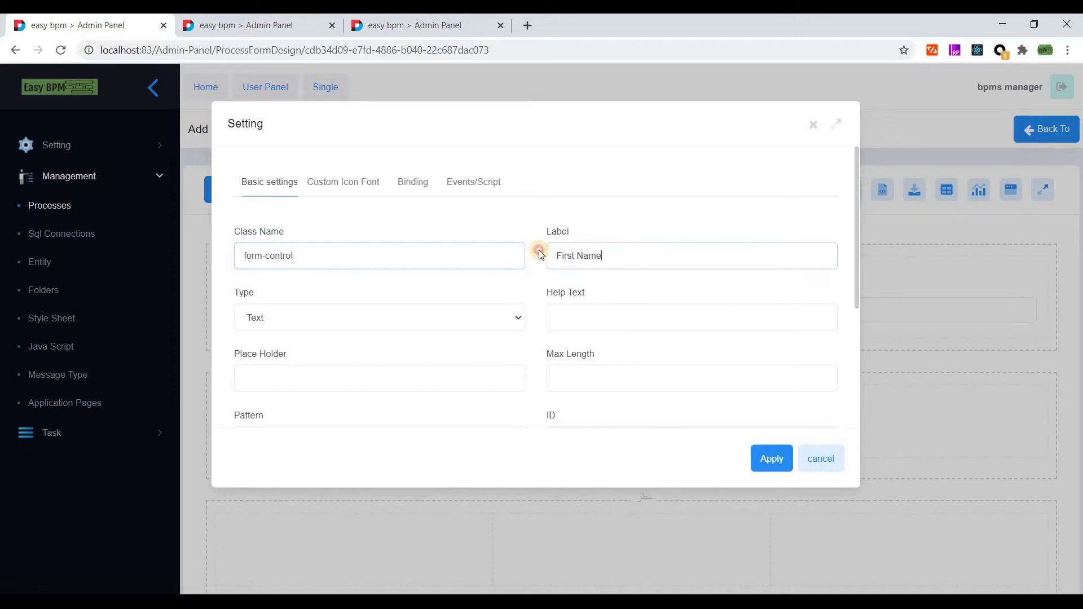
{"action": "key", "text": "ctrl+a"}
{"action": "left_click", "coordinate": [771, 458]}
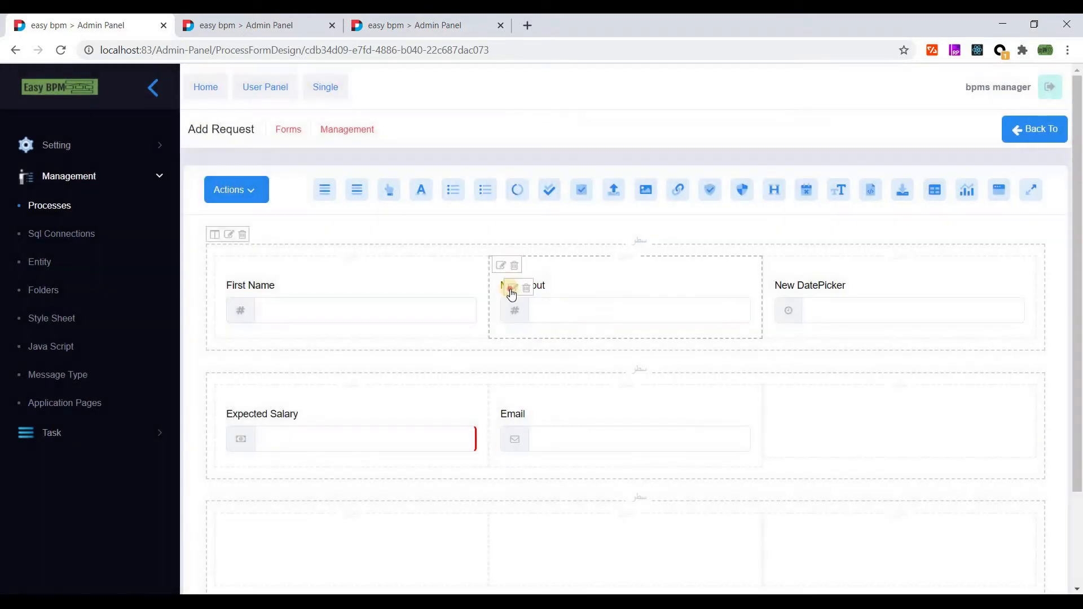
- Relabel the second input 'Last Name'
{"action": "left_click", "coordinate": [514, 289]}
{"action": "key", "text": "Tab"}
{"action": "type", "text": "La"}
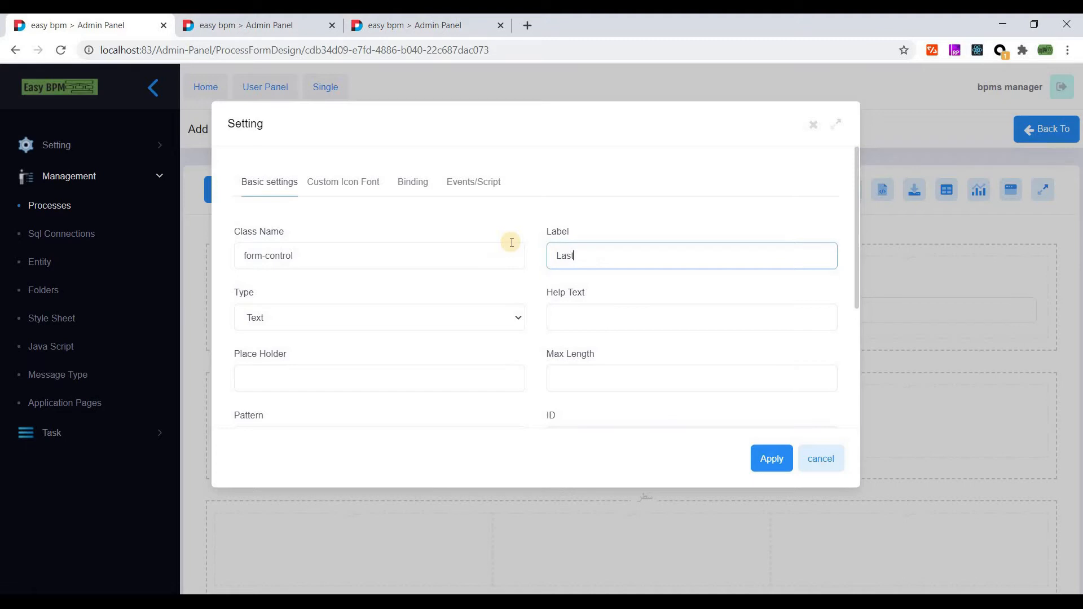
{"action": "type", "text": "st Name"}
{"action": "left_click", "coordinate": [769, 458]}
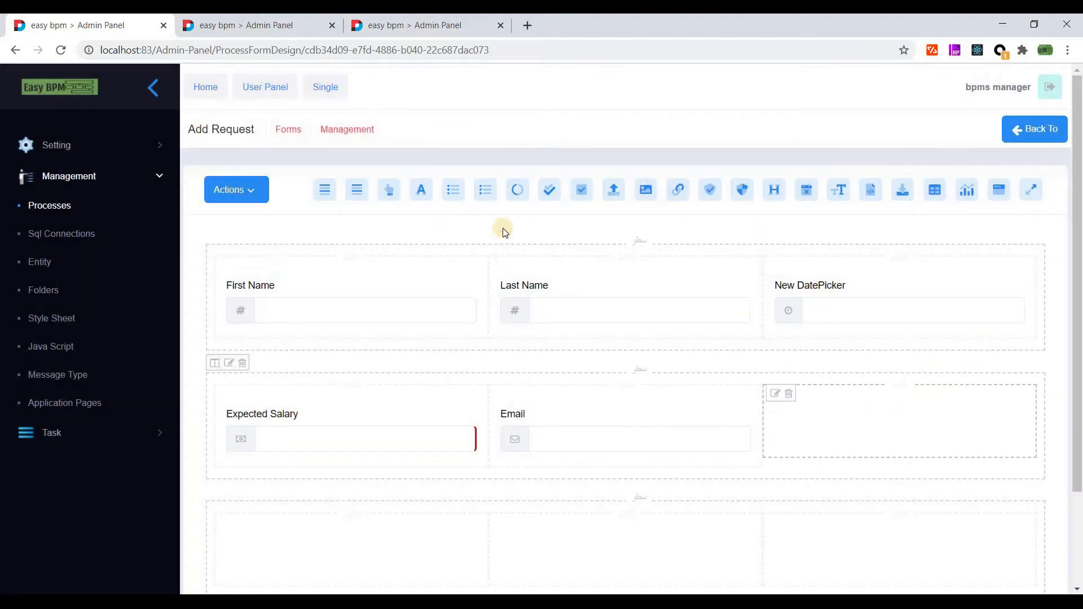
- Add a 'Job Type' dropdown in row two with options Programmer and Tester, Programmer default
{"action": "left_click_drag", "start_coordinate": [484, 193], "coordinate": [786, 416]}
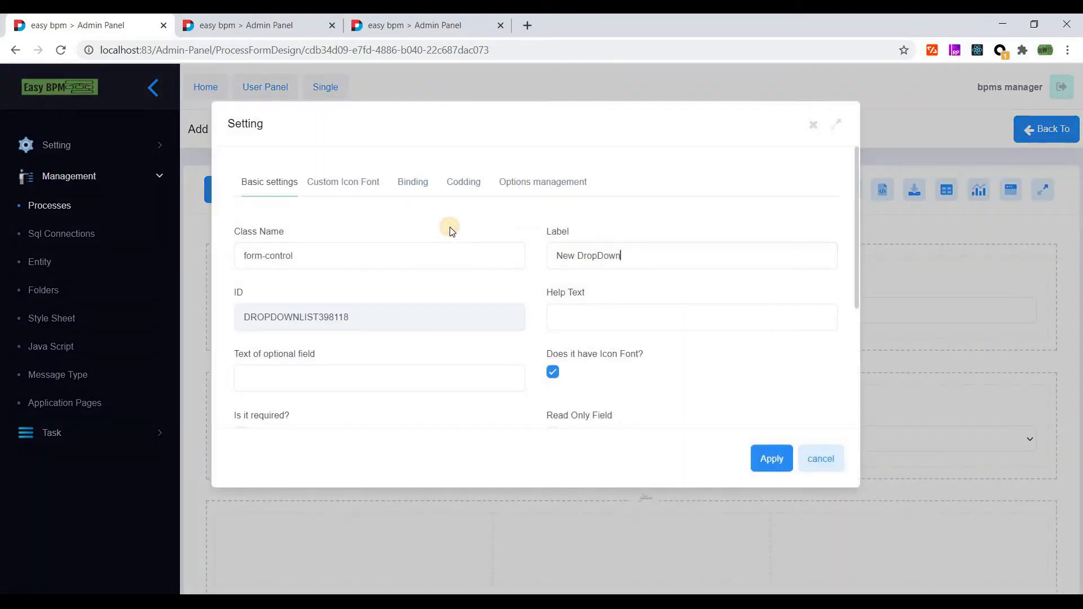
{"action": "key", "text": "ctrl+a"}
{"action": "type", "text": "Job Type"}
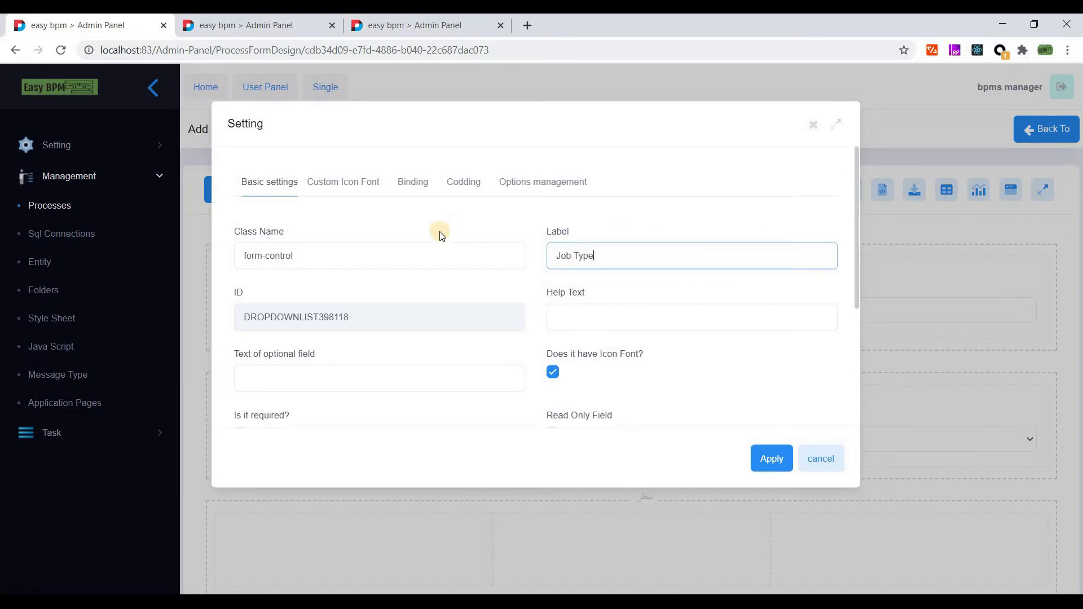
{"action": "left_click", "coordinate": [524, 179]}
{"action": "triple_click", "coordinate": [320, 273]}
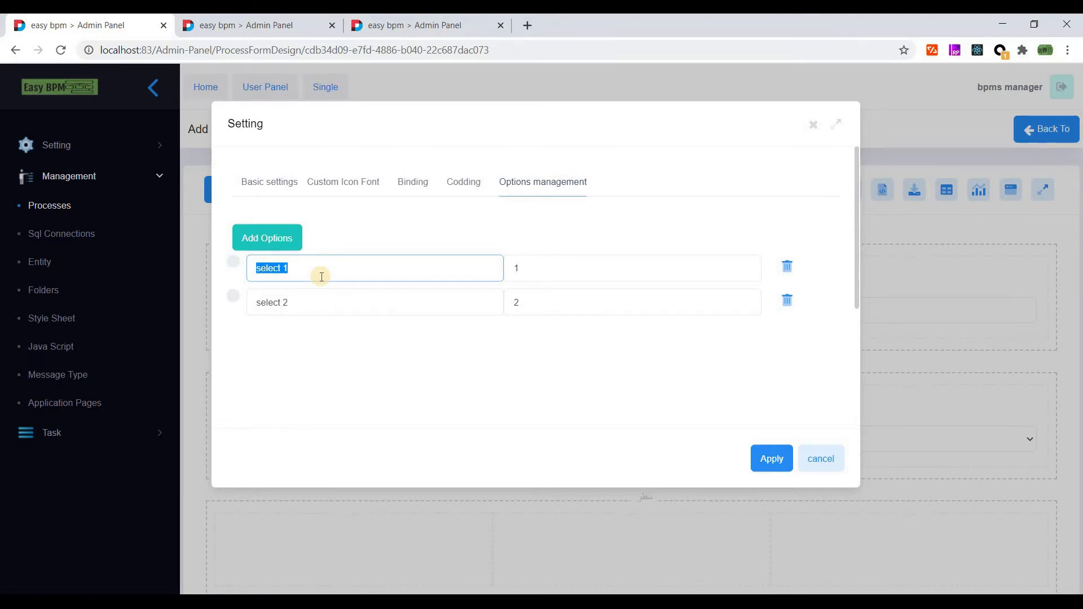
{"action": "type", "text": "Programmer"}
{"action": "key", "text": "Tab"}
{"action": "left_click_drag", "start_coordinate": [320, 295], "coordinate": [229, 297]}
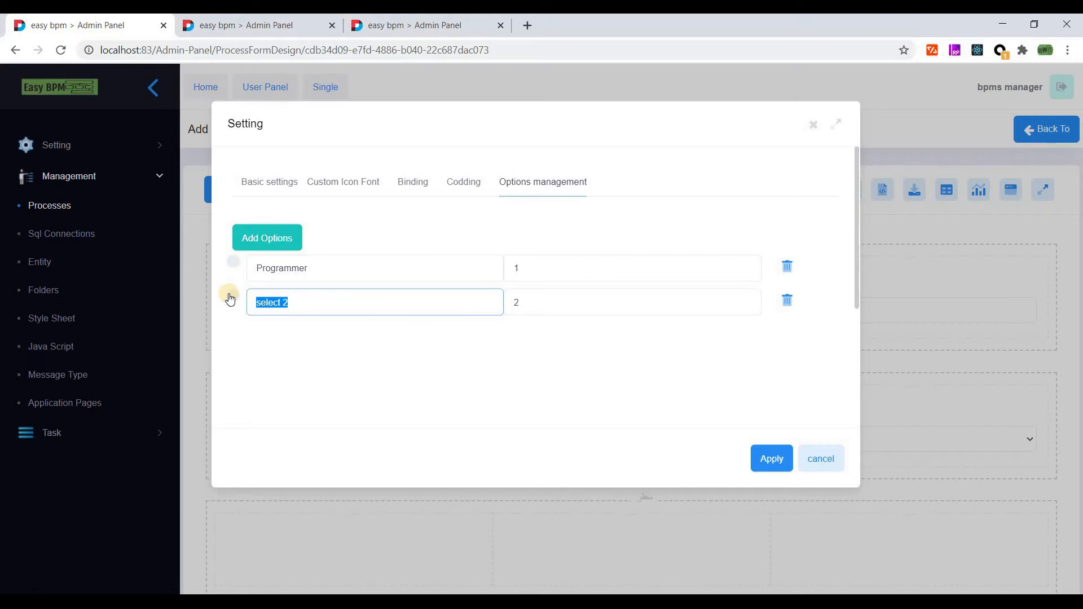
{"action": "type", "text": "Tester"}
{"action": "left_click", "coordinate": [233, 261]}
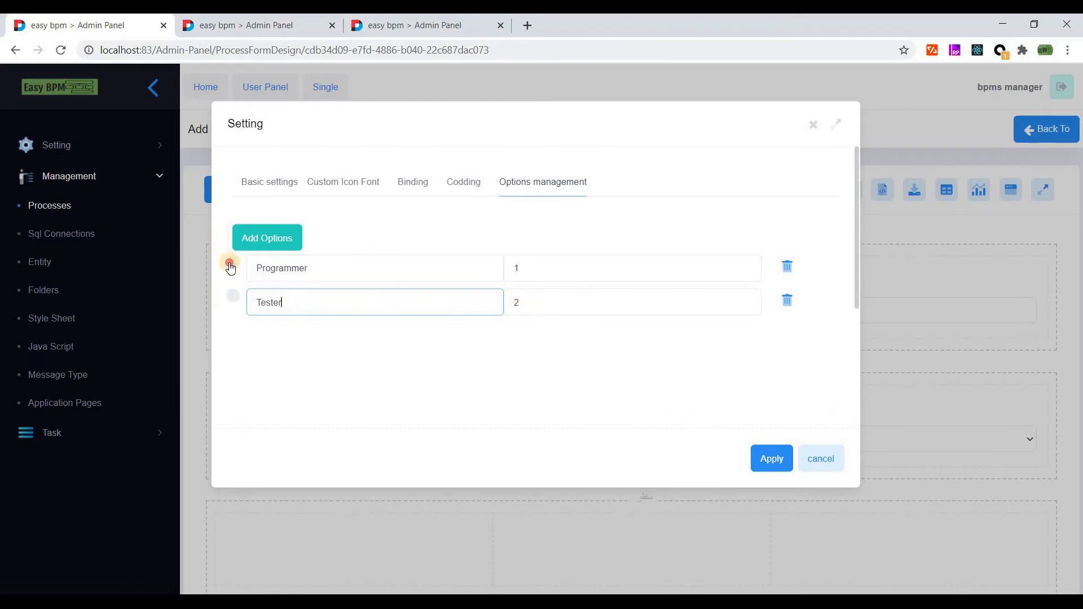
{"action": "left_click", "coordinate": [375, 191]}
{"action": "left_click", "coordinate": [773, 459]}
- Save the Add Request form from the Actions menu
{"action": "scroll", "coordinate": [473, 274], "scroll_direction": "down", "scroll_amount": 1}
{"action": "left_click", "coordinate": [250, 171]}
{"action": "left_click", "coordinate": [248, 206]}
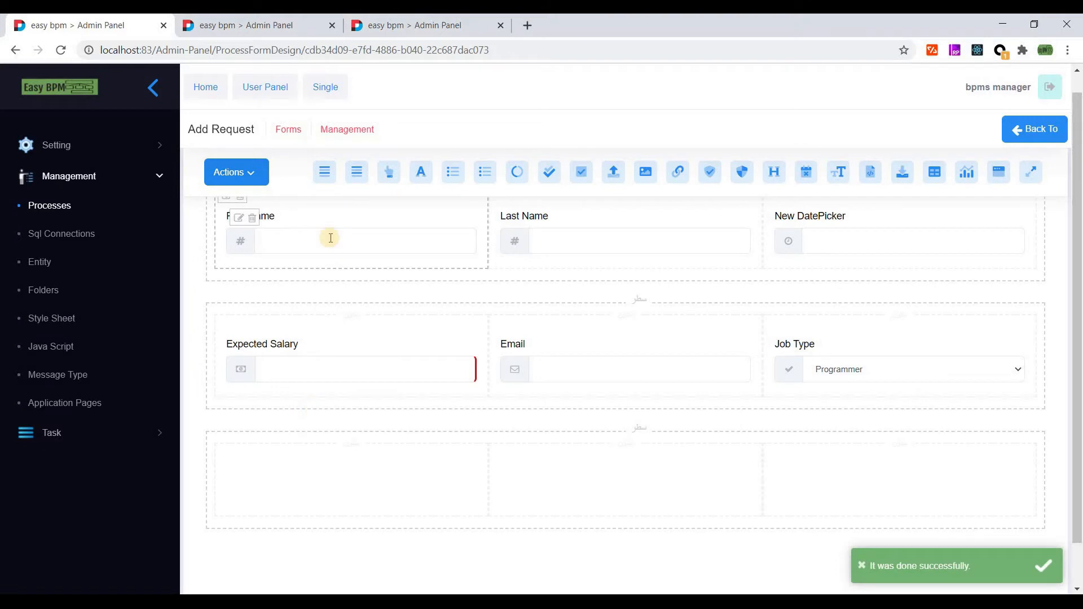
- Place a file uploader in row three and widen its cell to col-sm-12
{"action": "left_click_drag", "start_coordinate": [618, 179], "coordinate": [311, 479]}
{"action": "left_click", "coordinate": [514, 454]}
{"action": "left_click", "coordinate": [226, 454]}
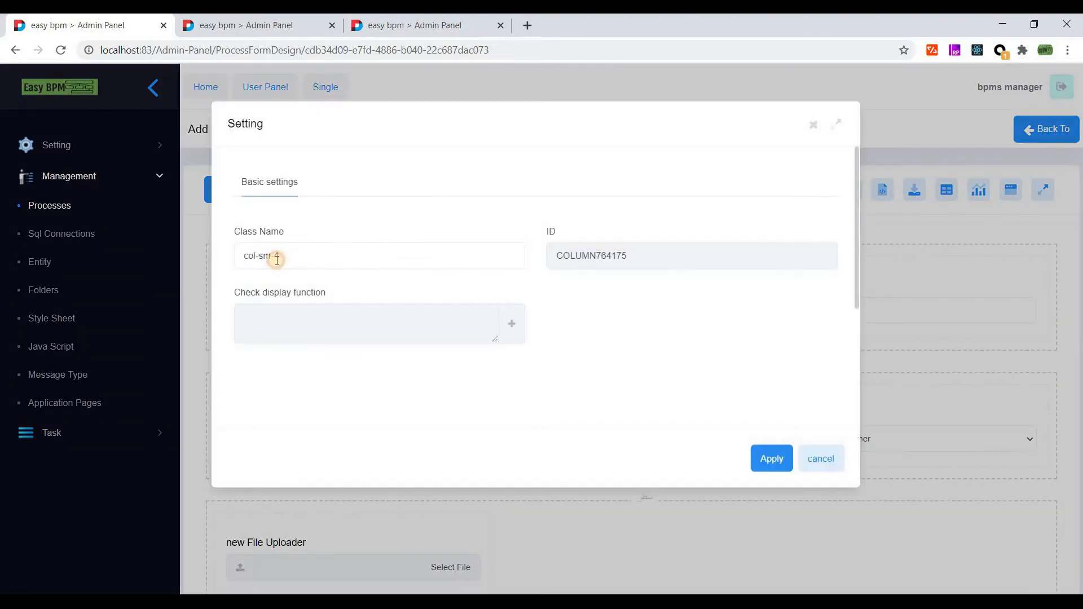
{"action": "left_click", "coordinate": [277, 259]}
{"action": "key", "text": "BackSpace"}
{"action": "type", "text": "12"}
{"action": "left_click", "coordinate": [756, 457]}
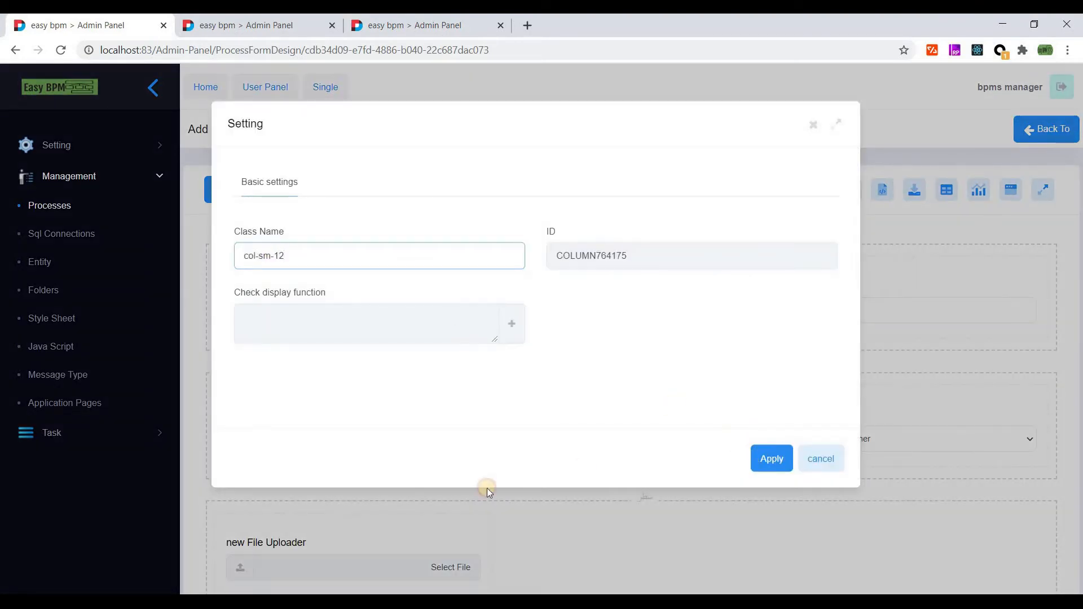
- Label the uploader 'FIles' and link it to the Recruitment document
{"action": "scroll", "coordinate": [242, 448], "scroll_direction": "down", "scroll_amount": 2}
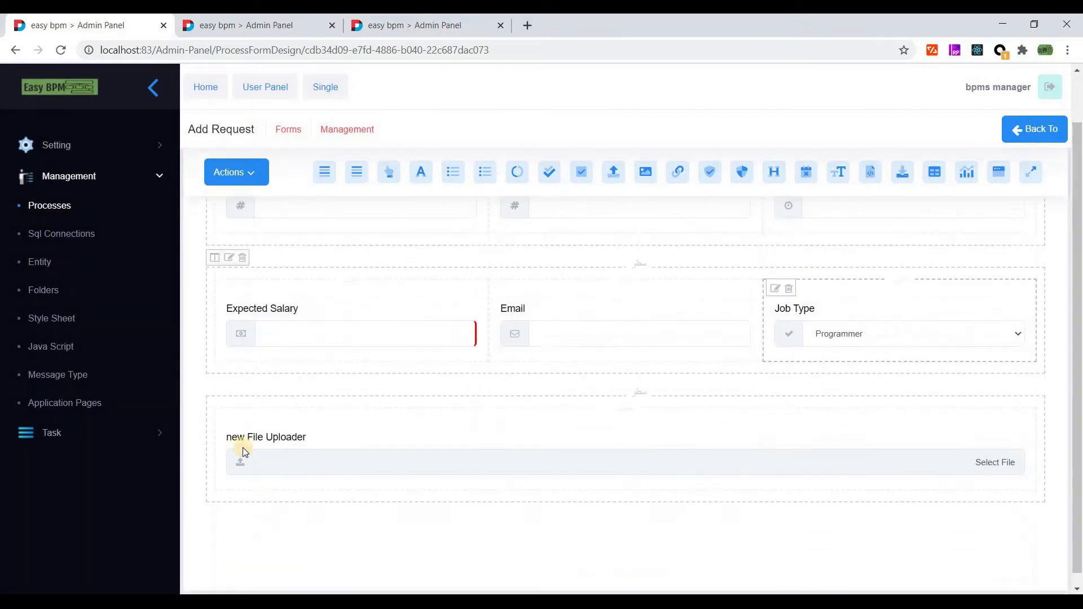
{"action": "left_click", "coordinate": [241, 443]}
{"action": "left_click_drag", "start_coordinate": [650, 251], "coordinate": [503, 252]}
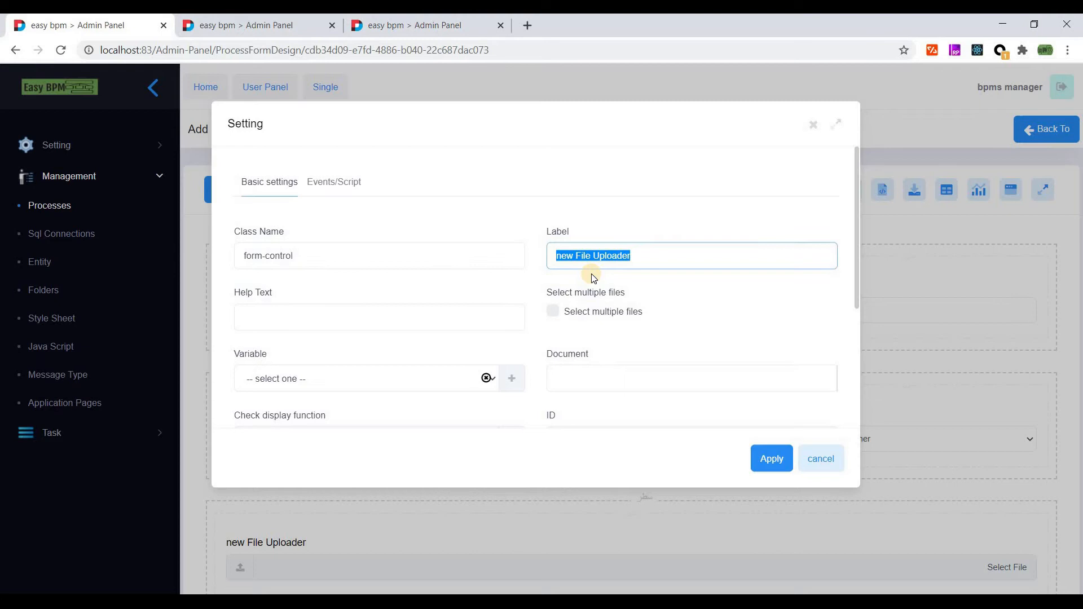
{"action": "type", "text": "FIles"}
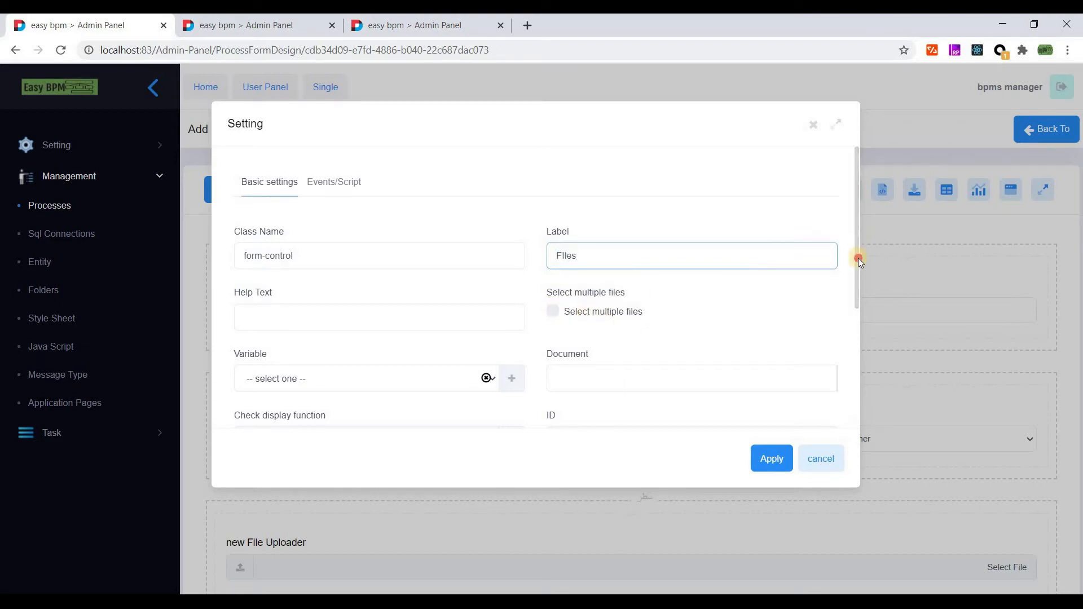
{"action": "scroll", "coordinate": [573, 285], "scroll_direction": "down", "scroll_amount": 3}
{"action": "left_click", "coordinate": [551, 310]}
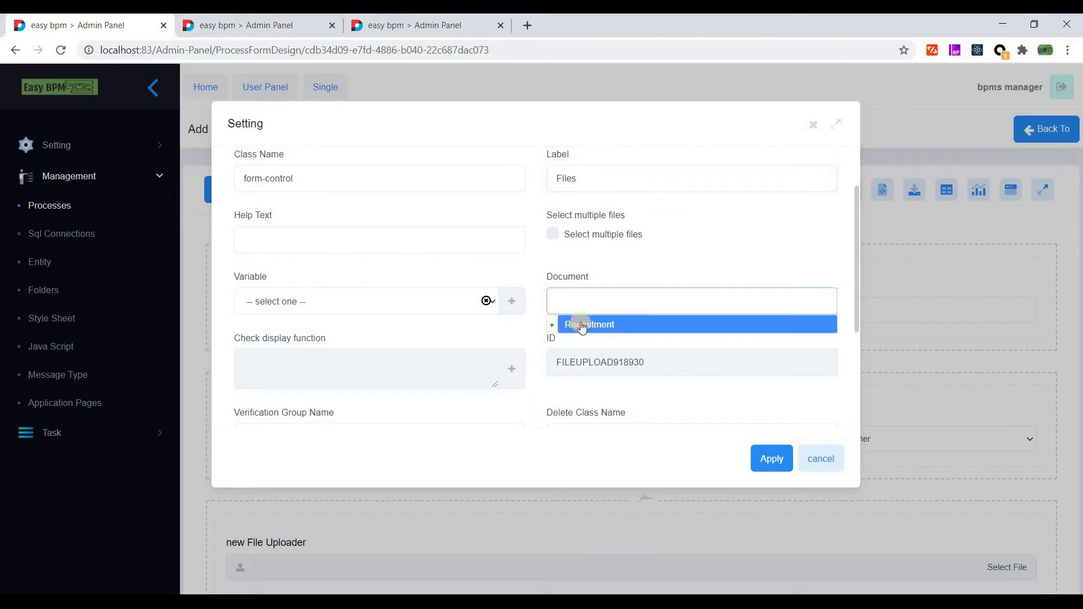
{"action": "left_click", "coordinate": [607, 323]}
{"action": "left_click", "coordinate": [585, 299]}
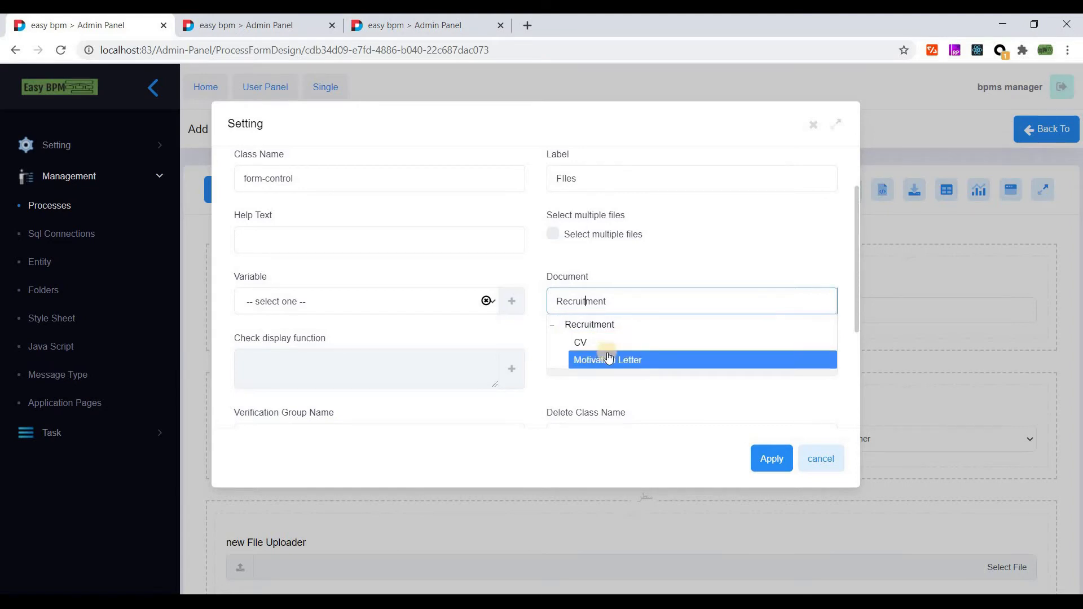
{"action": "left_click", "coordinate": [739, 427]}
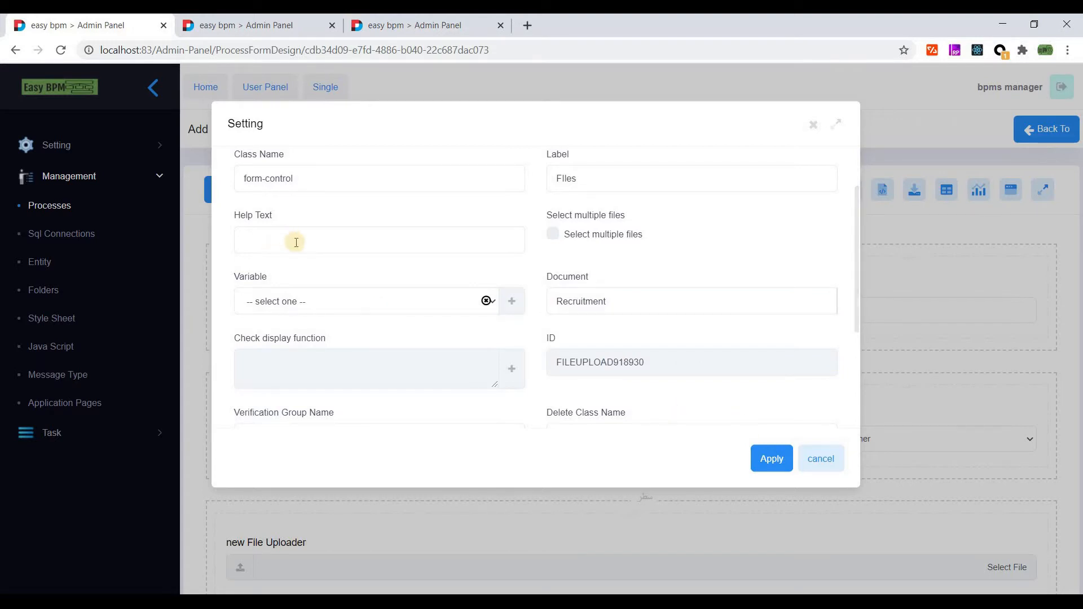
{"action": "scroll", "coordinate": [300, 244], "scroll_direction": "up", "scroll_amount": 2}
{"action": "scroll", "coordinate": [299, 243], "scroll_direction": "down", "scroll_amount": 2}
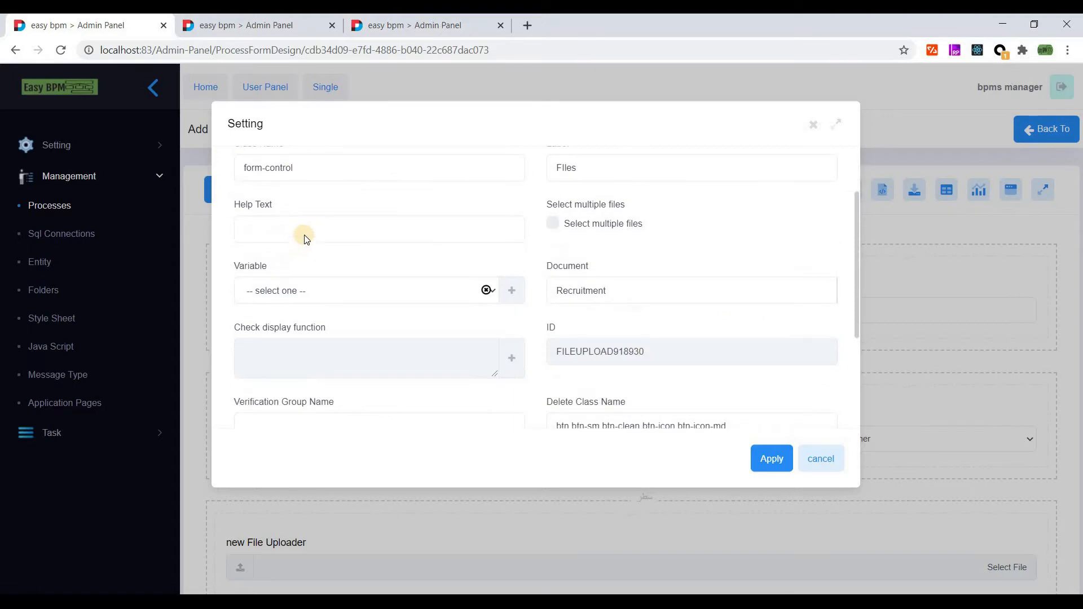
{"action": "scroll", "coordinate": [304, 234], "scroll_direction": "up", "scroll_amount": 2}
{"action": "left_click", "coordinate": [766, 459]}
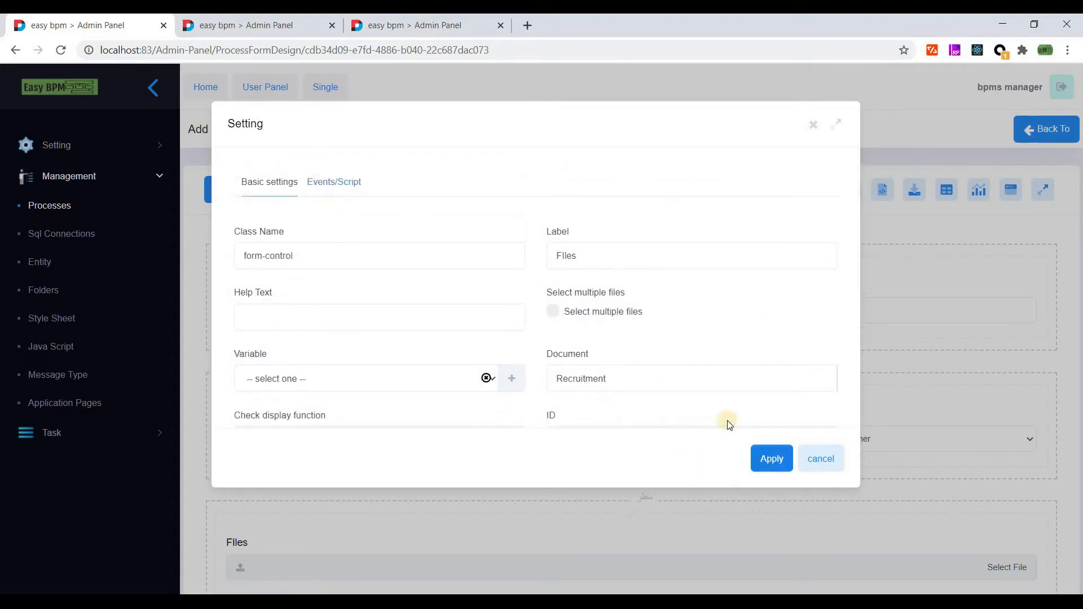
{"action": "left_click_drag", "start_coordinate": [1080, 310], "coordinate": [443, 321]}
- From the First Name field's binding options, start a new variable named varRequest
{"action": "mouse_move", "coordinate": [230, 290]}
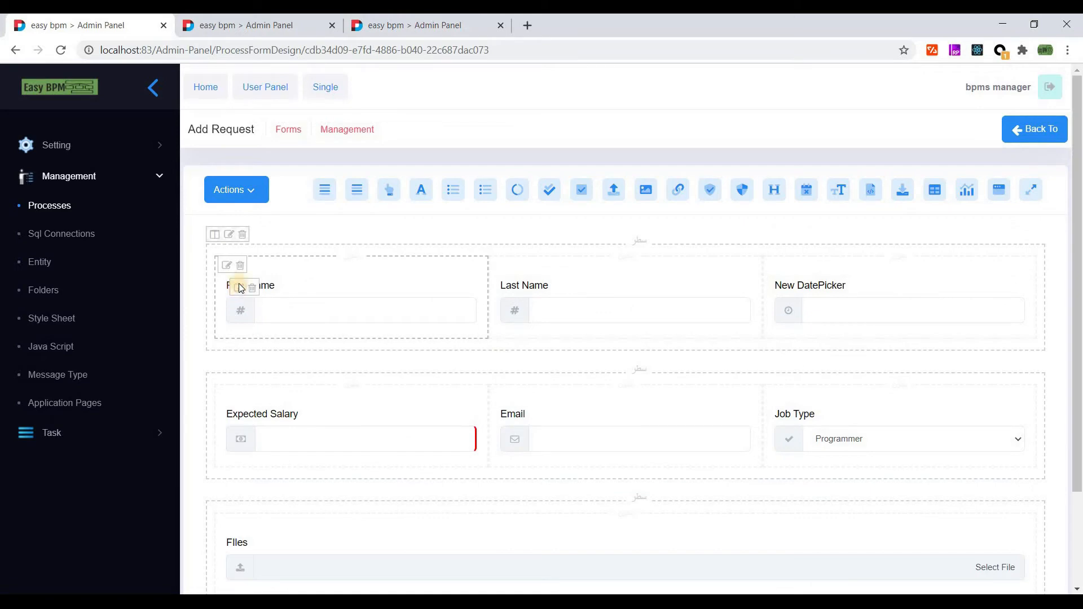
{"action": "left_click", "coordinate": [239, 287]}
{"action": "left_click", "coordinate": [409, 183]}
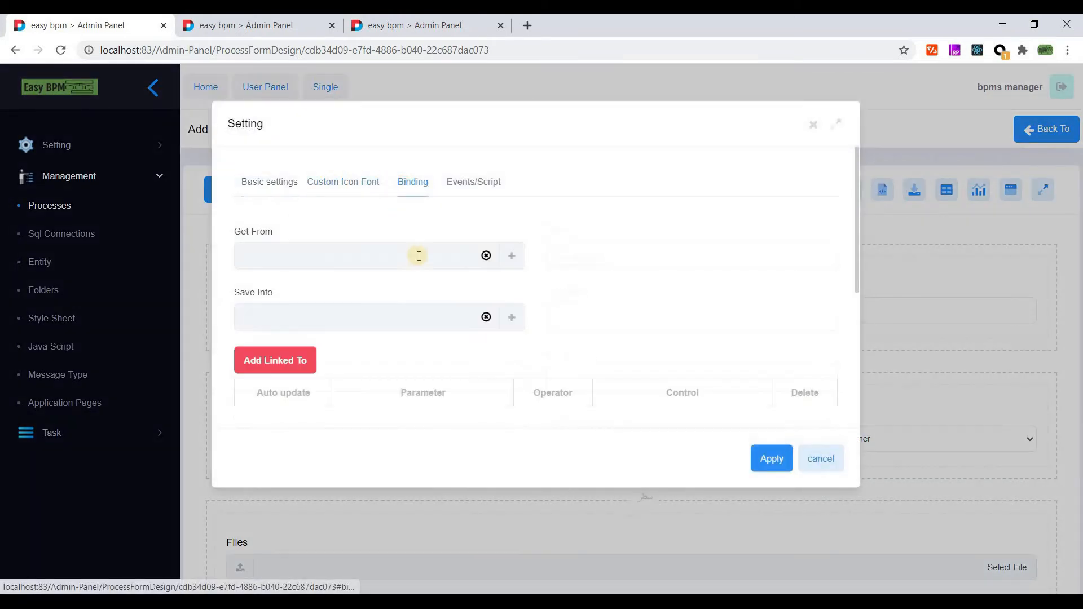
{"action": "left_click", "coordinate": [512, 257]}
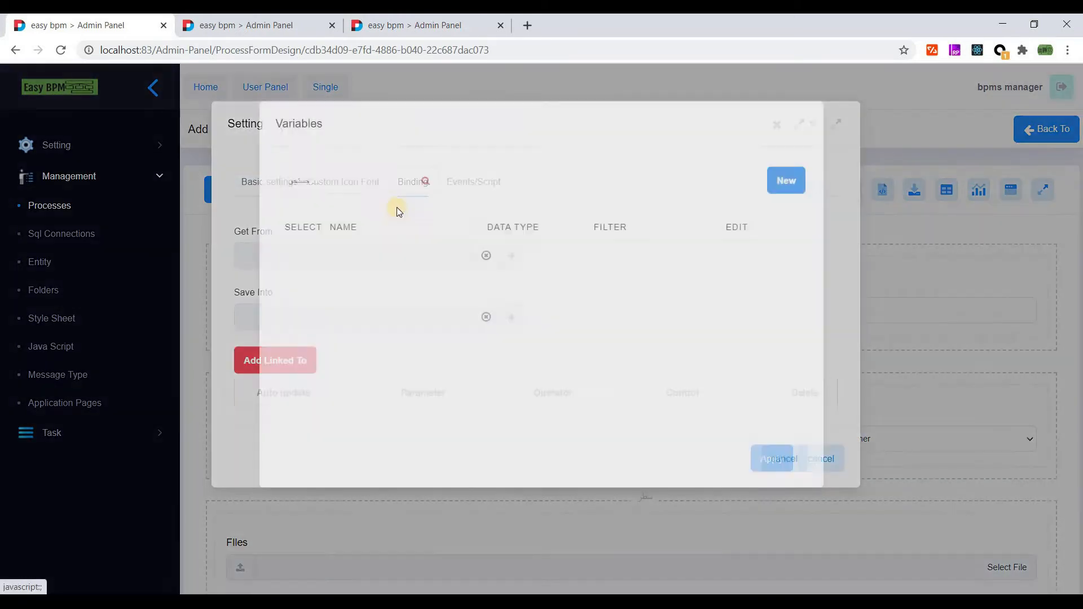
{"action": "left_click", "coordinate": [785, 180]}
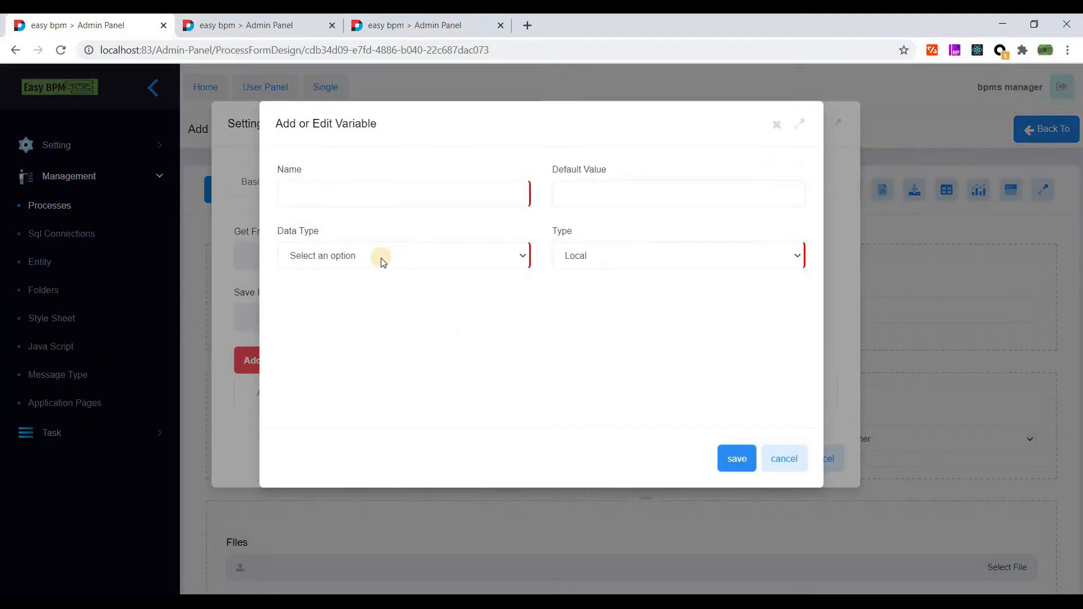
{"action": "left_click", "coordinate": [345, 198]}
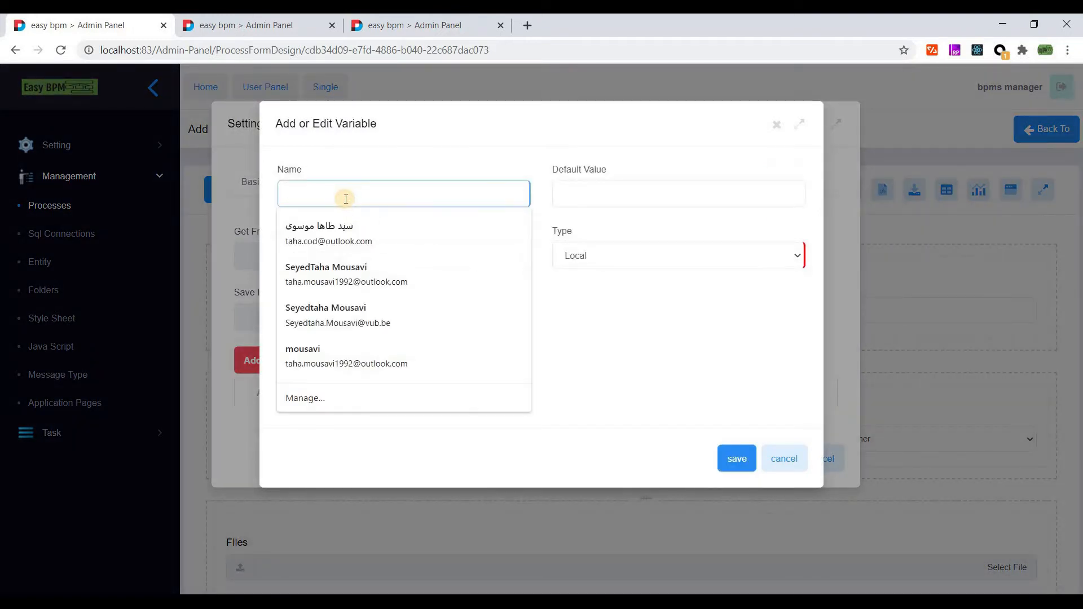
{"action": "type", "text": "varRequest"}
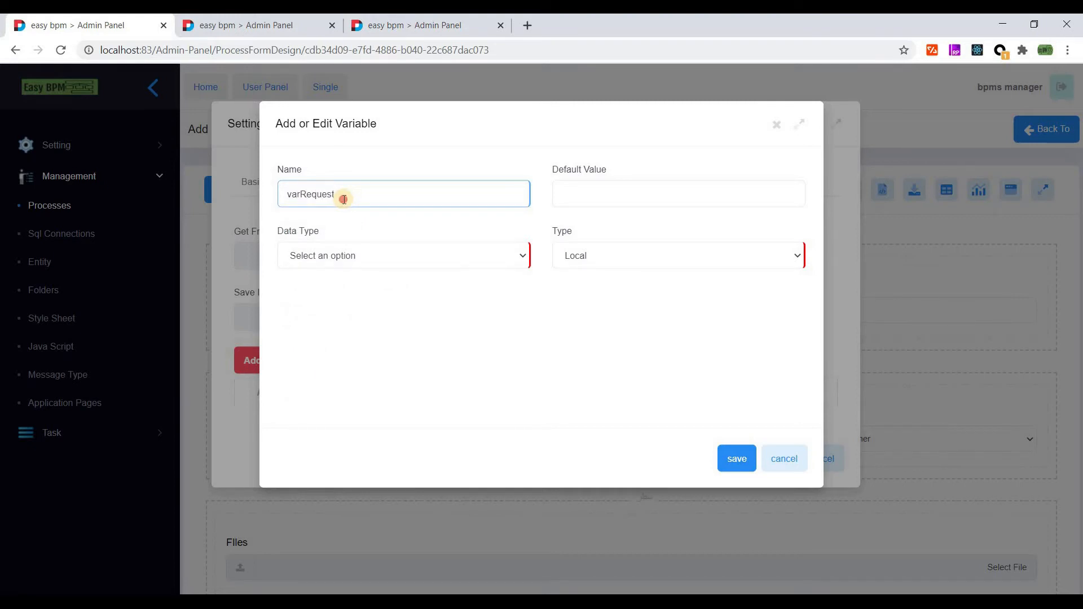
{"action": "double_click", "coordinate": [345, 199]}
- Make varRequest an Entity of RecruitmentRequest filtered by thread, and save it
{"action": "left_click", "coordinate": [592, 256]}
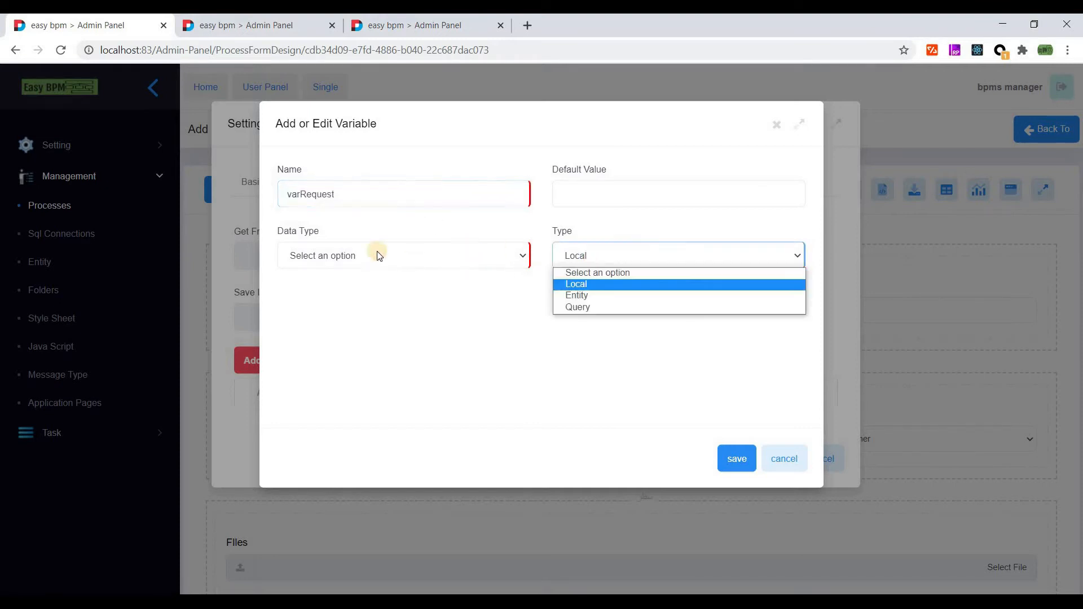
{"action": "left_click", "coordinate": [378, 265]}
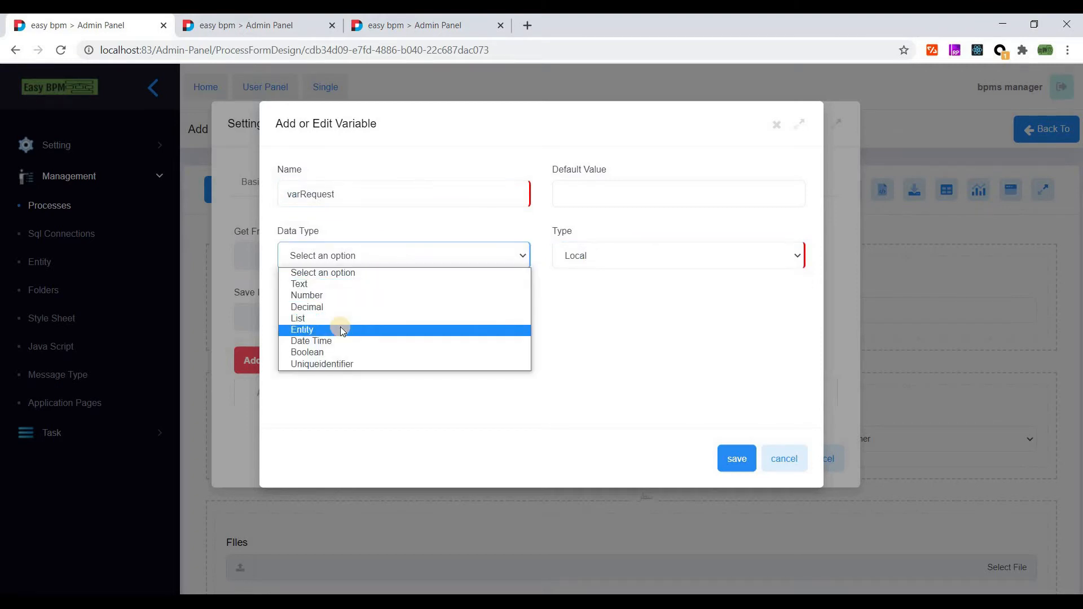
{"action": "left_click", "coordinate": [340, 330]}
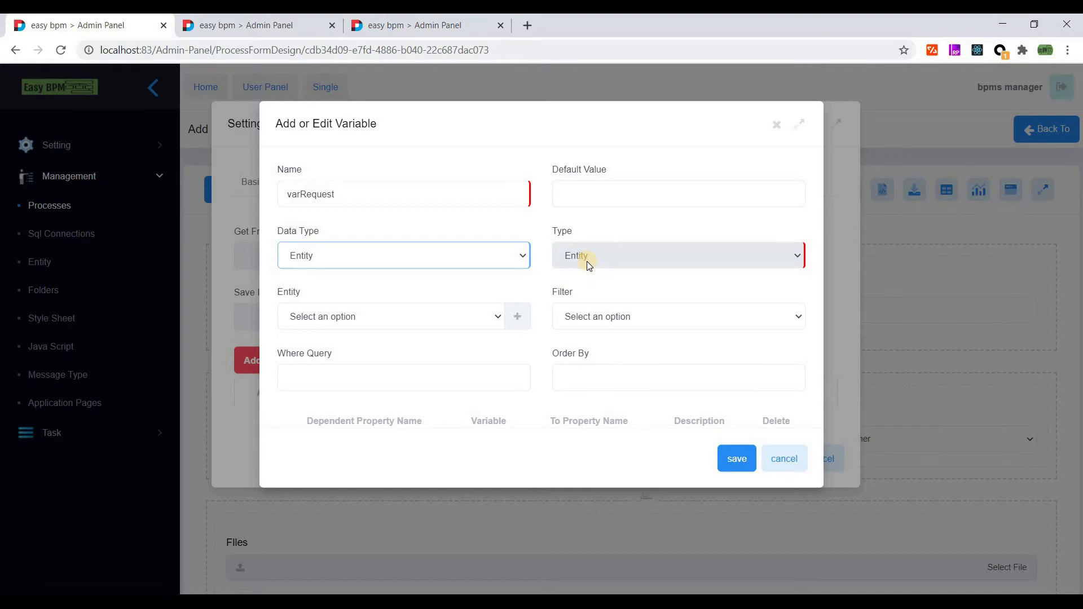
{"action": "scroll", "coordinate": [345, 261], "scroll_direction": "down", "scroll_amount": 1}
{"action": "left_click", "coordinate": [345, 260]}
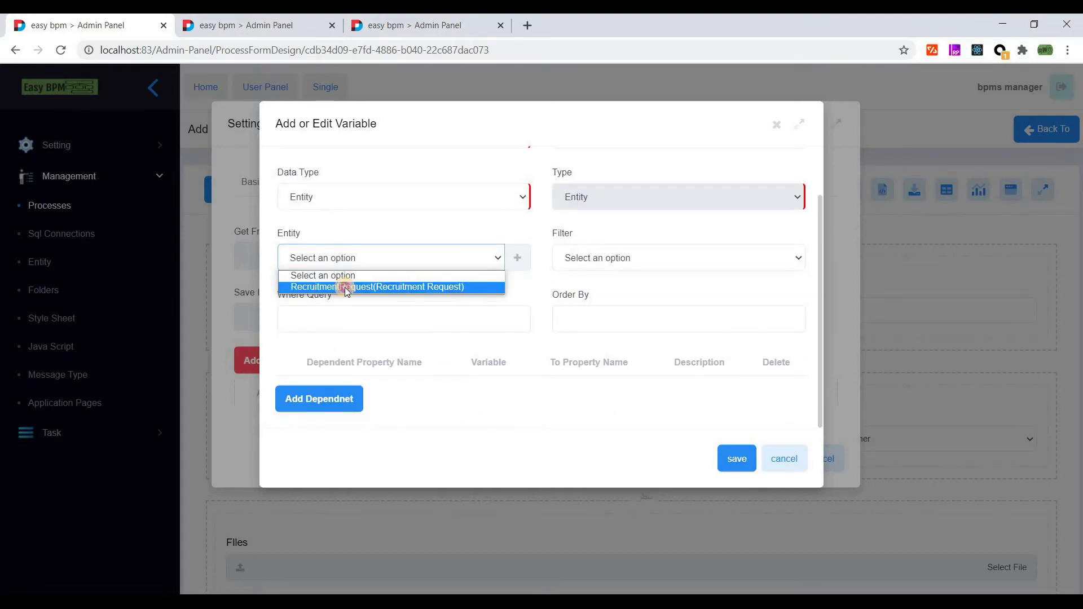
{"action": "left_click", "coordinate": [345, 288]}
{"action": "left_click", "coordinate": [623, 258]}
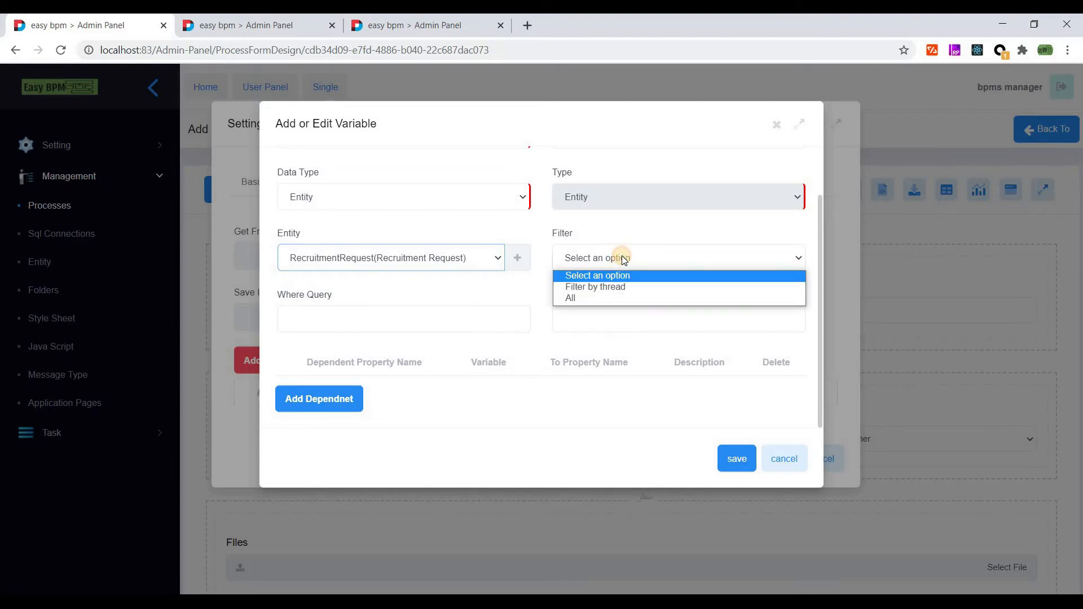
{"action": "left_click", "coordinate": [625, 288]}
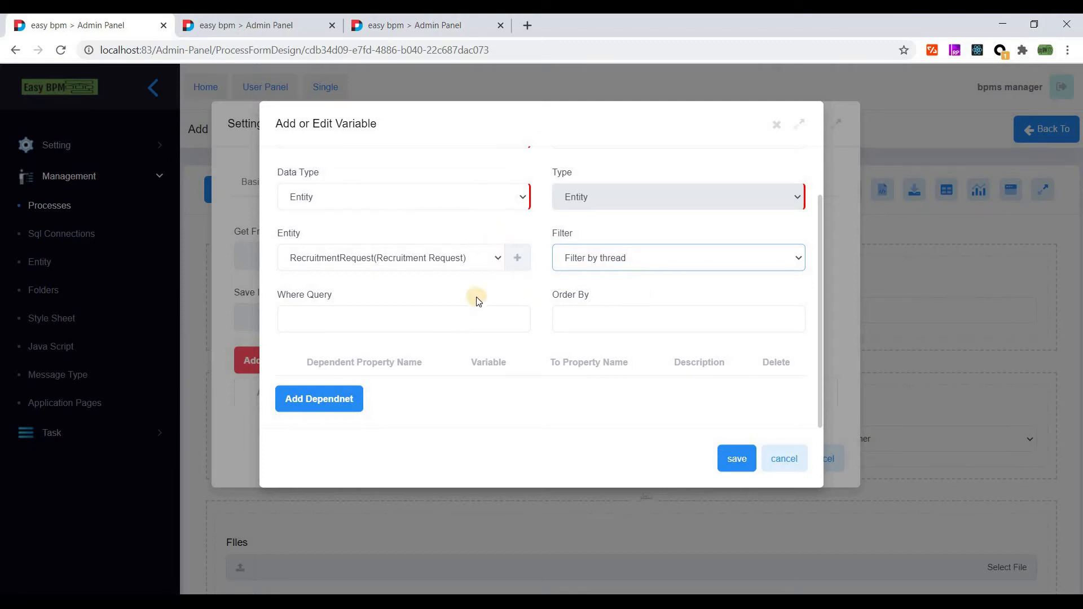
{"action": "left_click", "coordinate": [383, 318]}
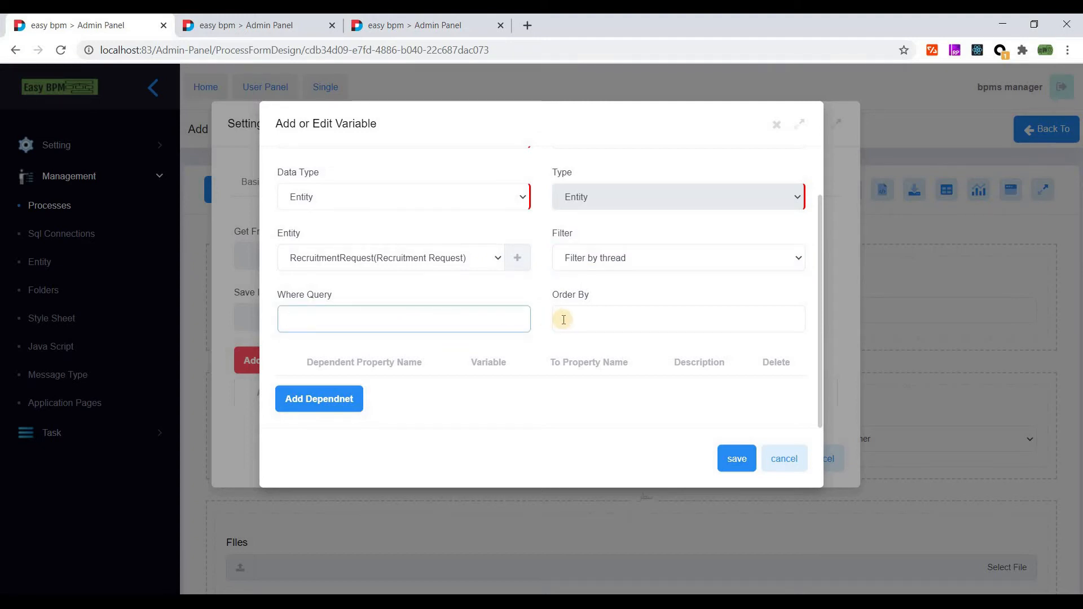
{"action": "scroll", "coordinate": [559, 299], "scroll_direction": "up", "scroll_amount": 1}
{"action": "scroll", "coordinate": [558, 299], "scroll_direction": "down", "scroll_amount": 1}
{"action": "scroll", "coordinate": [552, 312], "scroll_direction": "up", "scroll_amount": 1}
{"action": "left_click", "coordinate": [737, 463]}
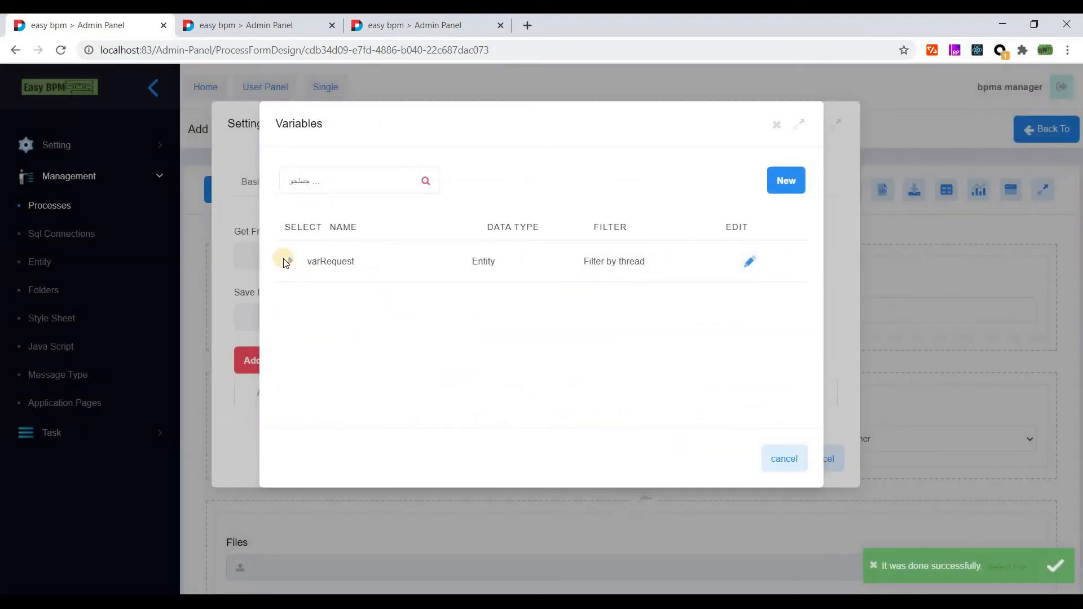
- Bind First Name to get from and save into varRequest.FirstName
{"action": "left_click", "coordinate": [289, 263]}
{"action": "scroll", "coordinate": [395, 347], "scroll_direction": "down", "scroll_amount": 2}
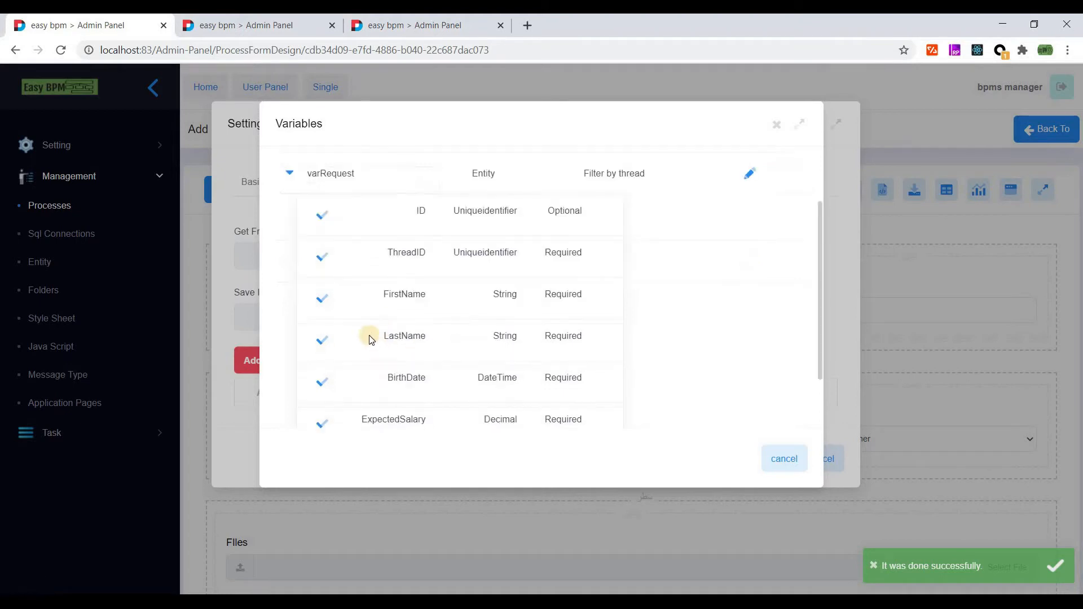
{"action": "left_click", "coordinate": [322, 299]}
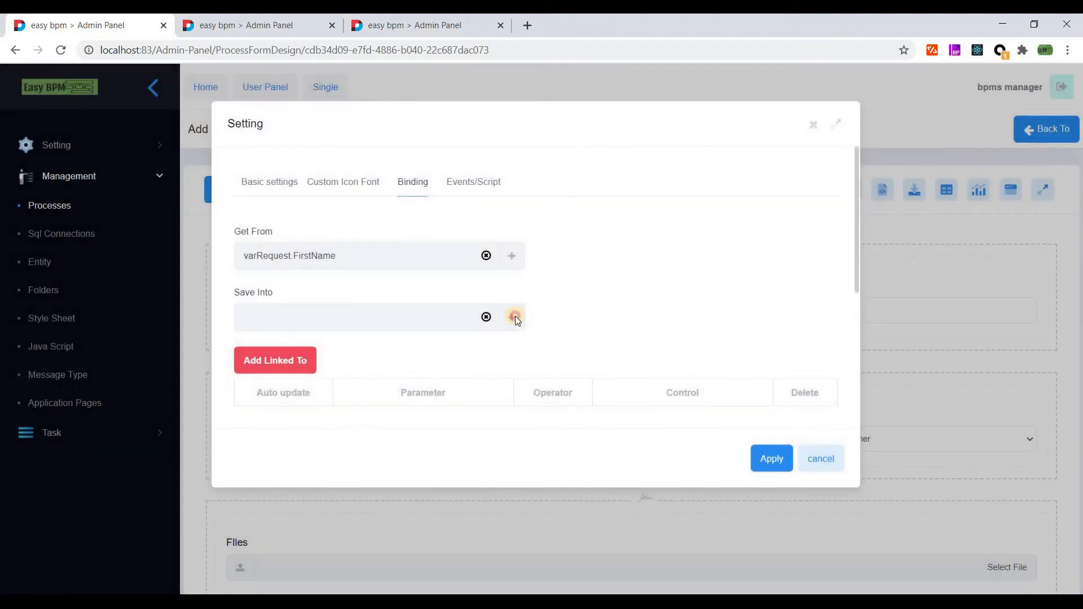
{"action": "left_click", "coordinate": [516, 316]}
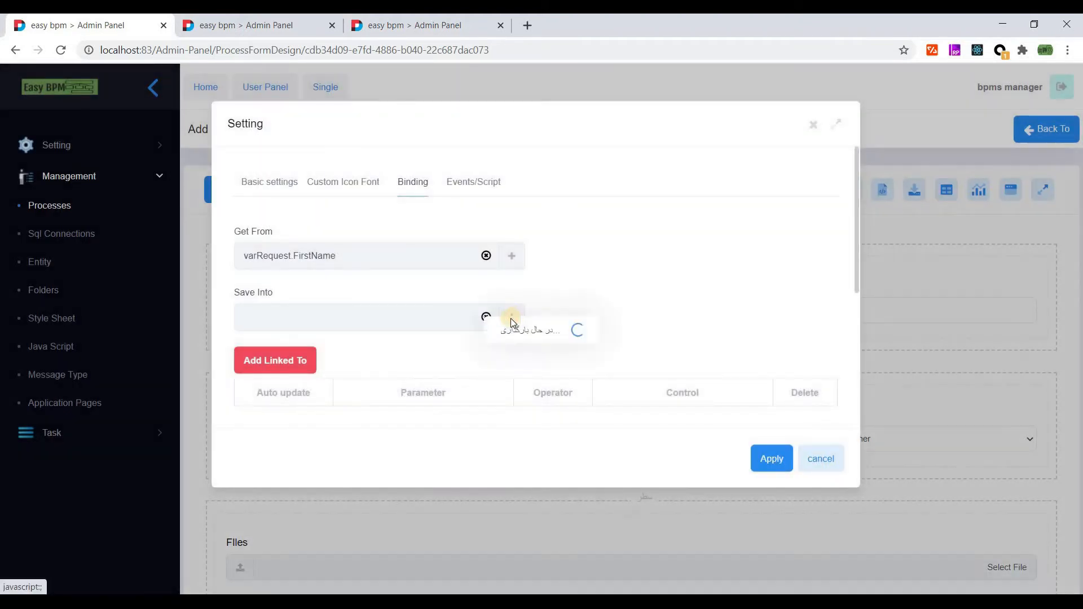
{"action": "left_click", "coordinate": [298, 267]}
{"action": "scroll", "coordinate": [346, 353], "scroll_direction": "down", "scroll_amount": 2}
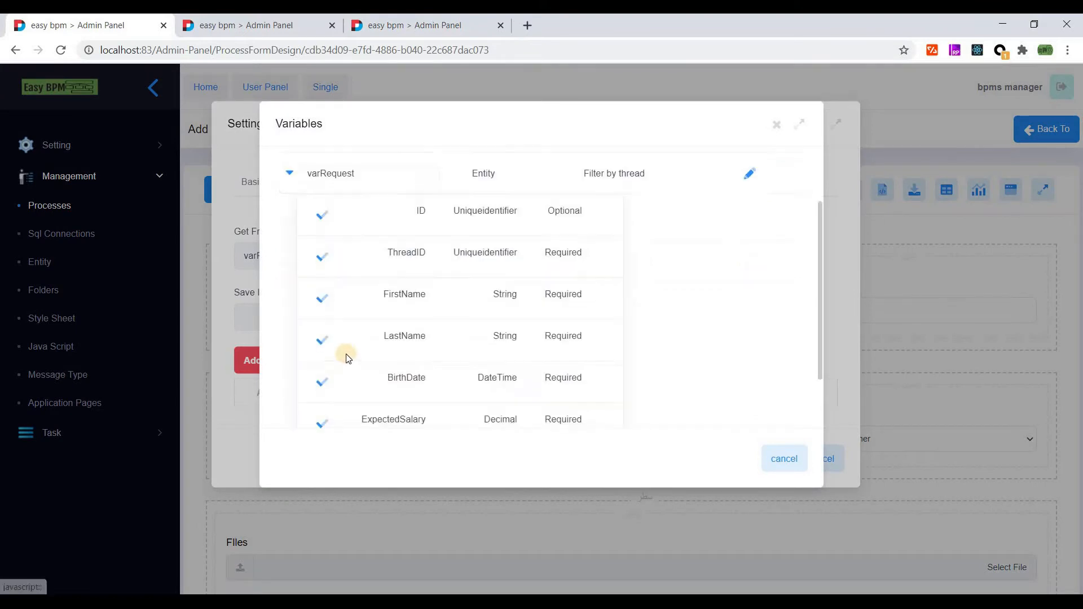
{"action": "left_click", "coordinate": [323, 301]}
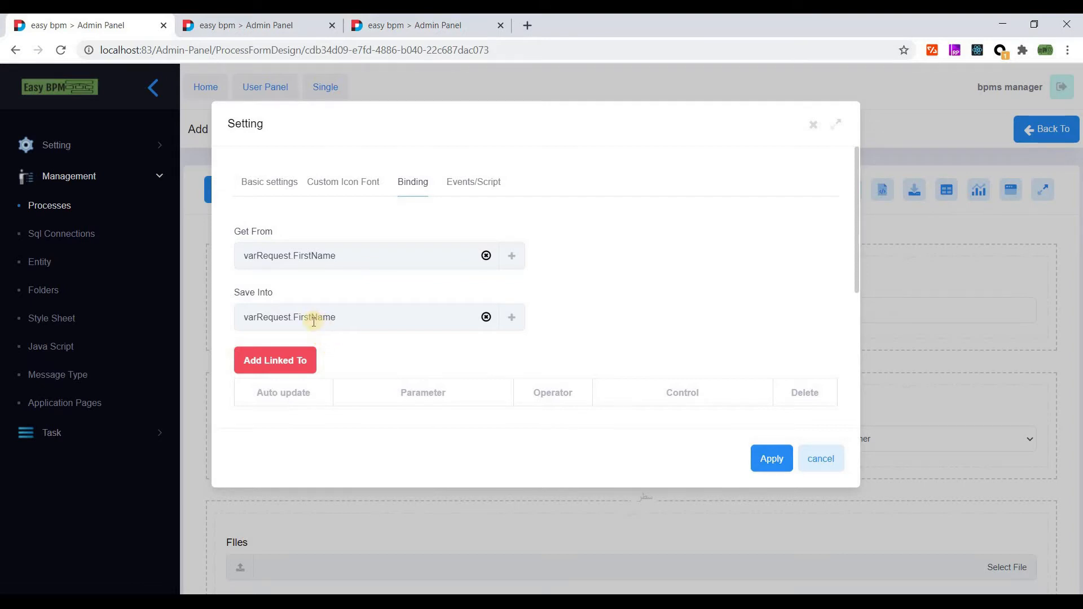
{"action": "left_click", "coordinate": [362, 183]}
{"action": "left_click", "coordinate": [769, 467]}
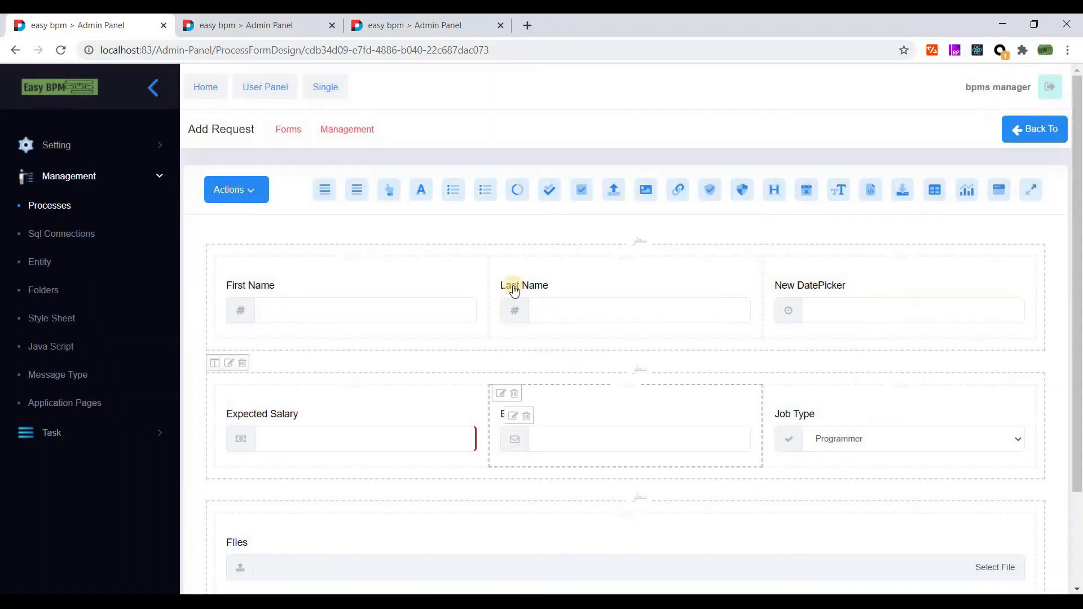
- Bind Last Name to get from and save into varRequest.LastName
{"action": "left_click", "coordinate": [512, 288]}
{"action": "left_click", "coordinate": [415, 184]}
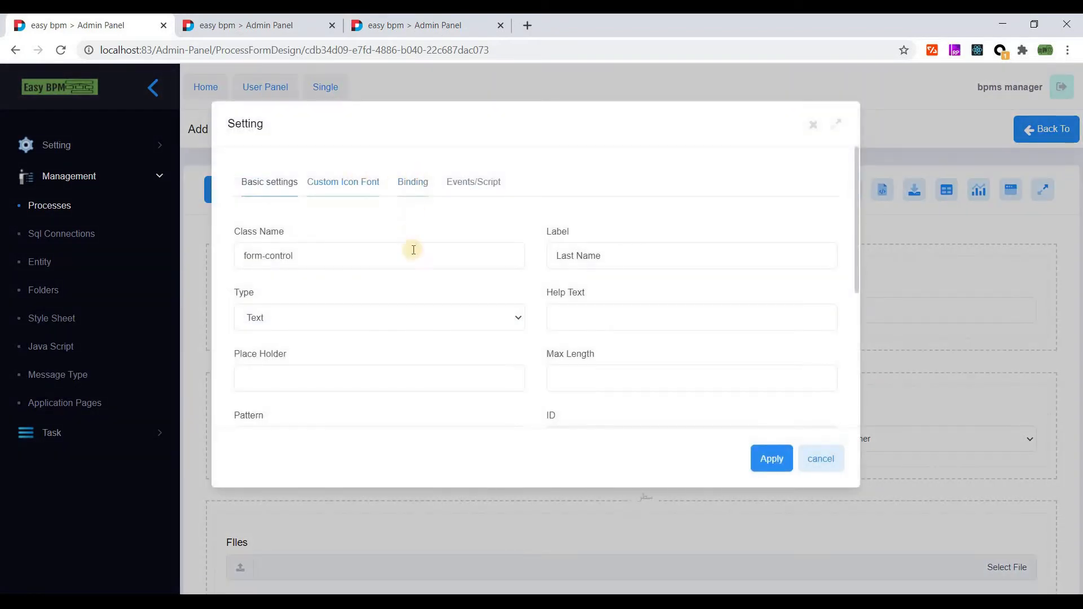
{"action": "left_click", "coordinate": [388, 274]}
{"action": "left_click", "coordinate": [289, 261]}
{"action": "scroll", "coordinate": [341, 381], "scroll_direction": "down", "scroll_amount": 2}
{"action": "left_click", "coordinate": [327, 346]}
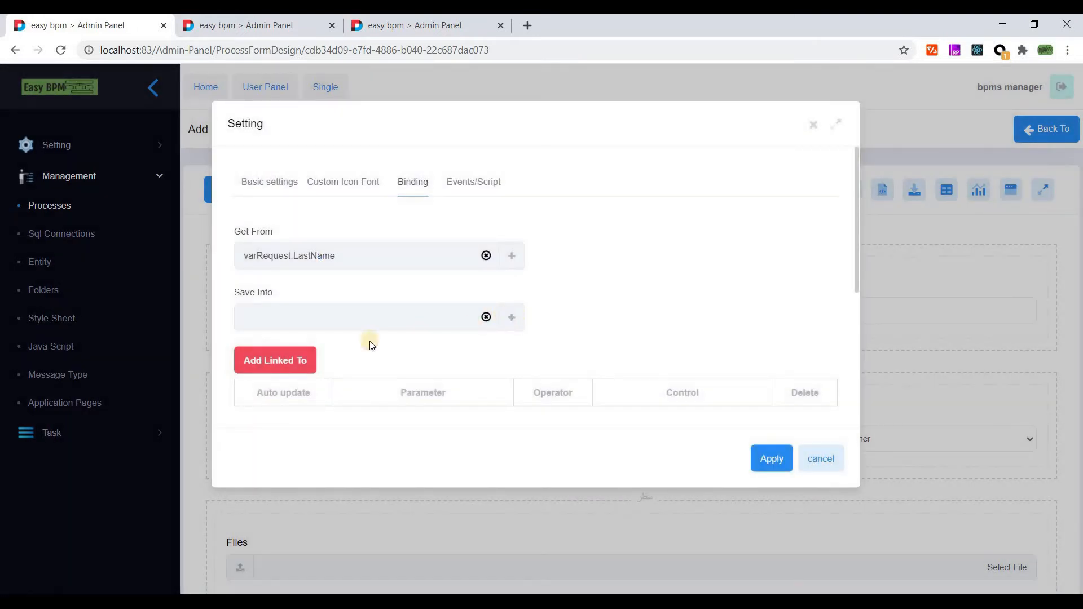
{"action": "left_click", "coordinate": [344, 317]}
{"action": "left_click", "coordinate": [331, 265]}
{"action": "scroll", "coordinate": [341, 273], "scroll_direction": "down", "scroll_amount": 3}
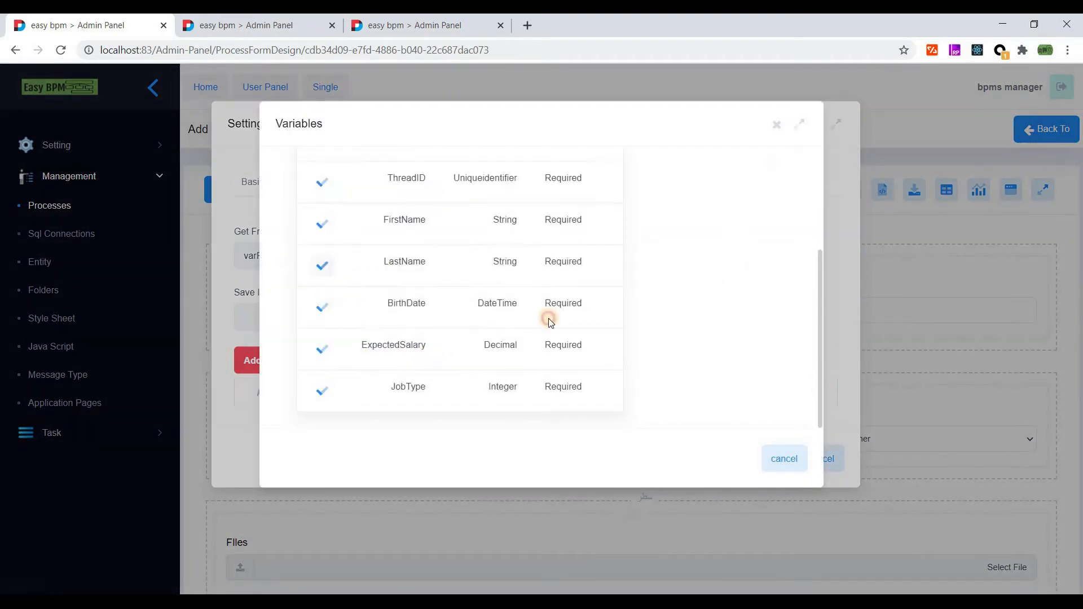
{"action": "left_click", "coordinate": [339, 271]}
- Apply the Last Name binding, then relabel the date picker Birth Date and make it required
{"action": "left_click", "coordinate": [769, 457]}
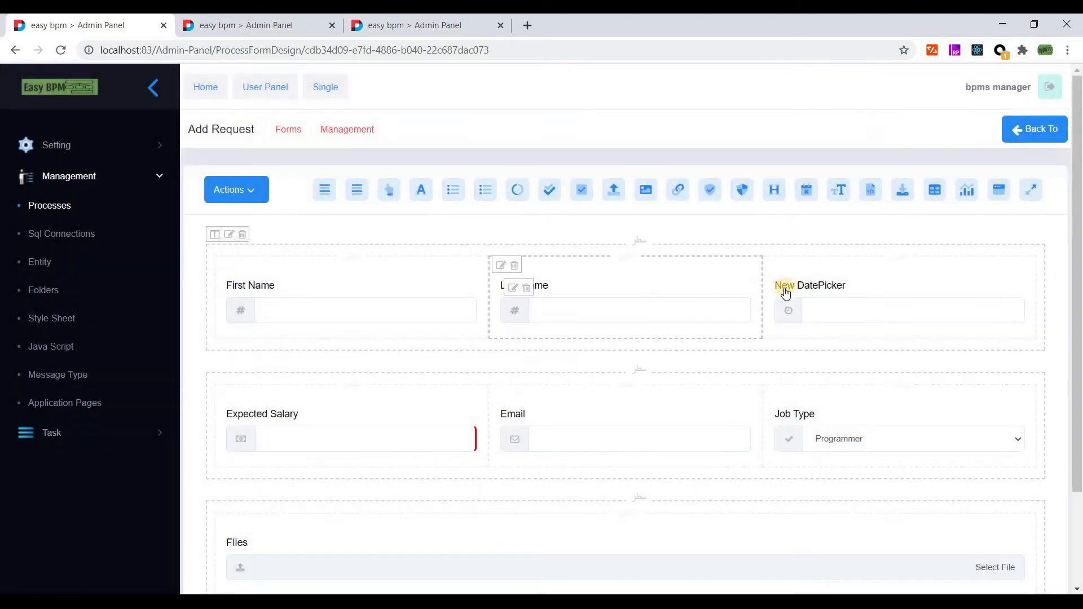
{"action": "left_click", "coordinate": [789, 289]}
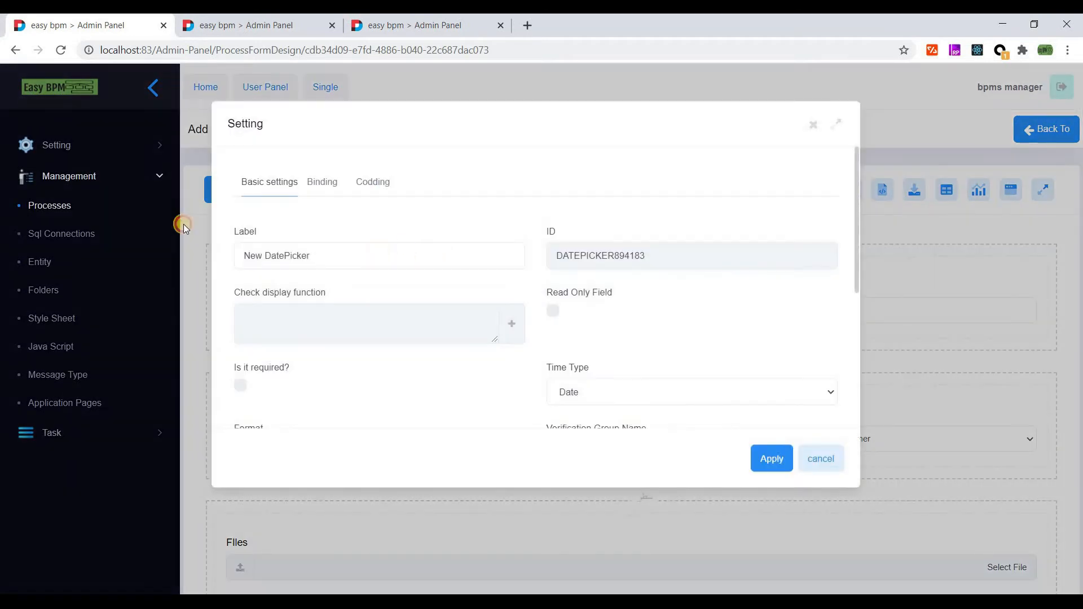
{"action": "triple_click", "coordinate": [483, 266]}
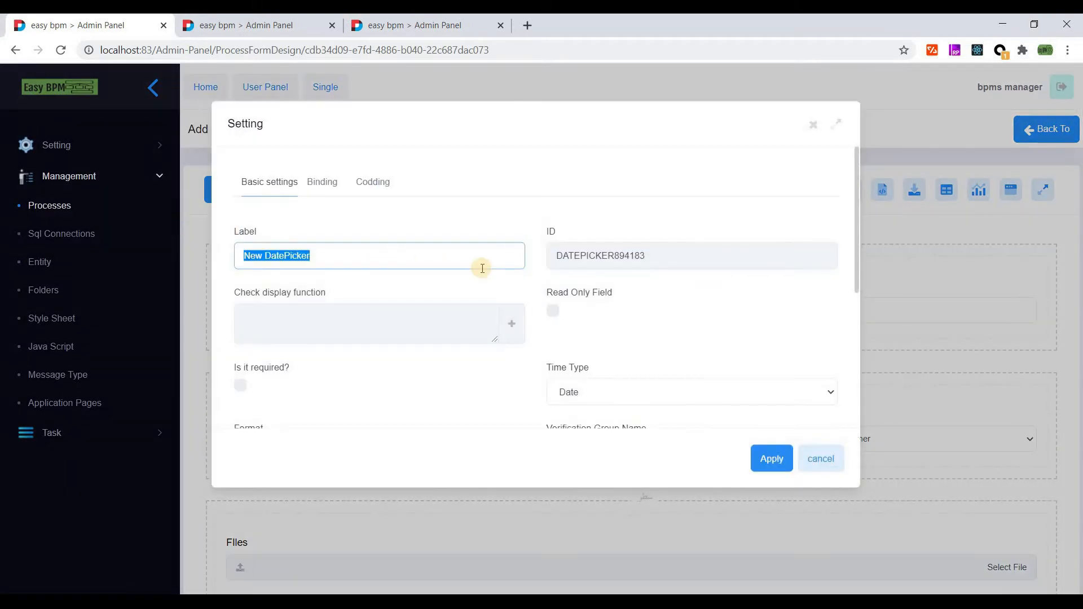
{"action": "type", "text": "Birth Date"}
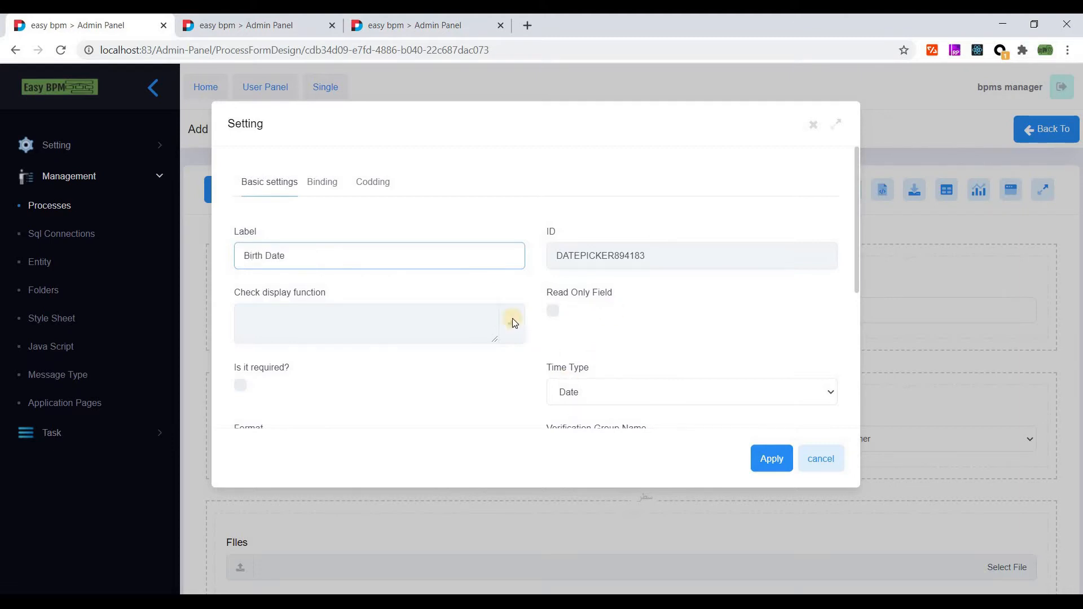
{"action": "scroll", "coordinate": [513, 323], "scroll_direction": "down", "scroll_amount": 2}
{"action": "left_click", "coordinate": [483, 301]}
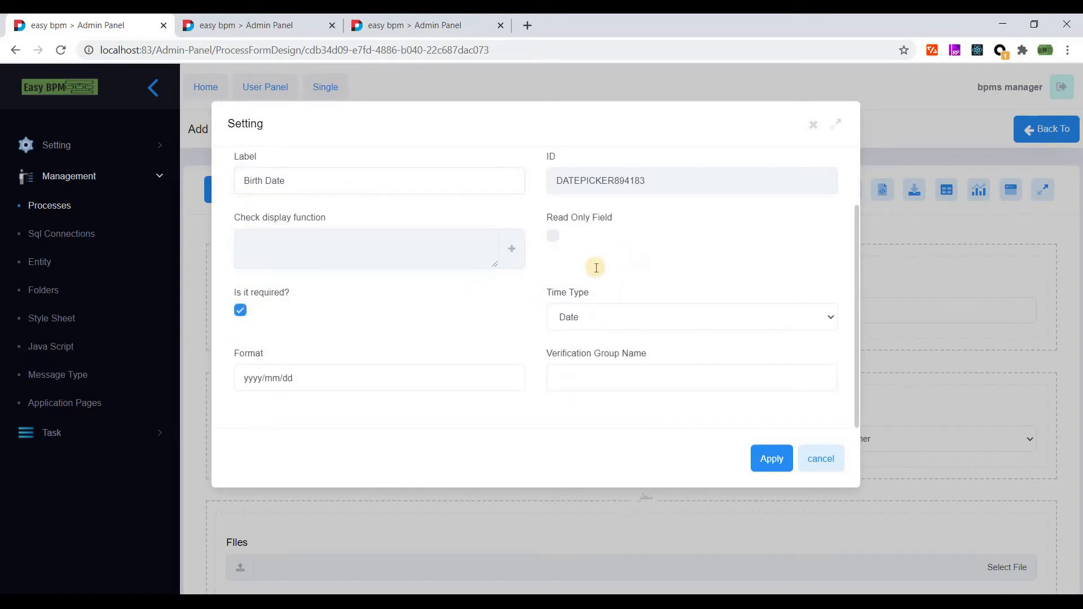
{"action": "scroll", "coordinate": [595, 267], "scroll_direction": "up", "scroll_amount": 2}
- Bind Birth Date to varRequest.BirthDate for both Get From and Save Into, and apply
{"action": "left_click", "coordinate": [514, 257]}
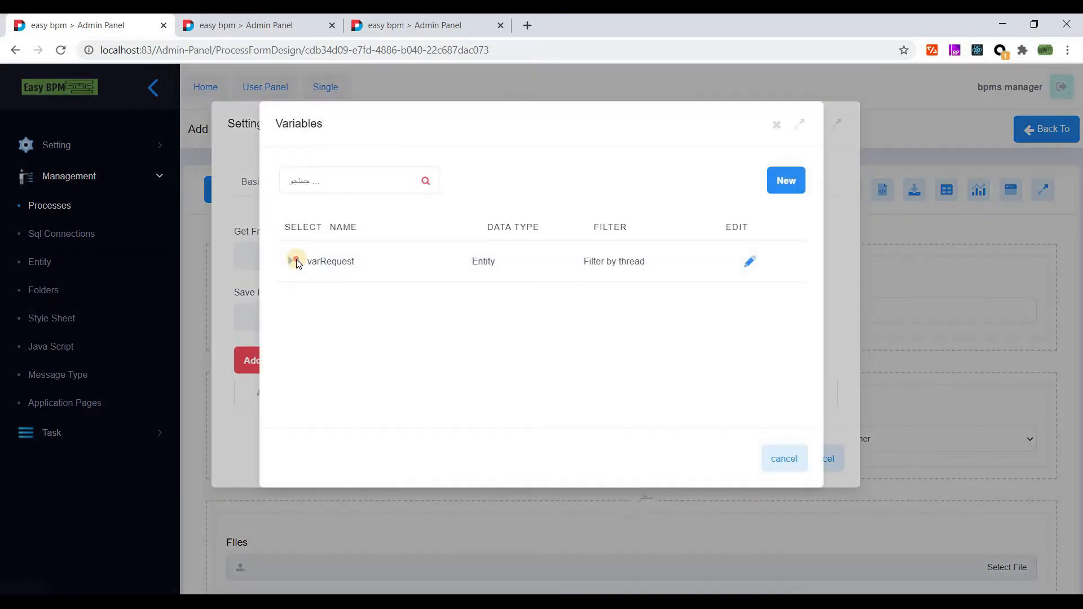
{"action": "left_click", "coordinate": [290, 259]}
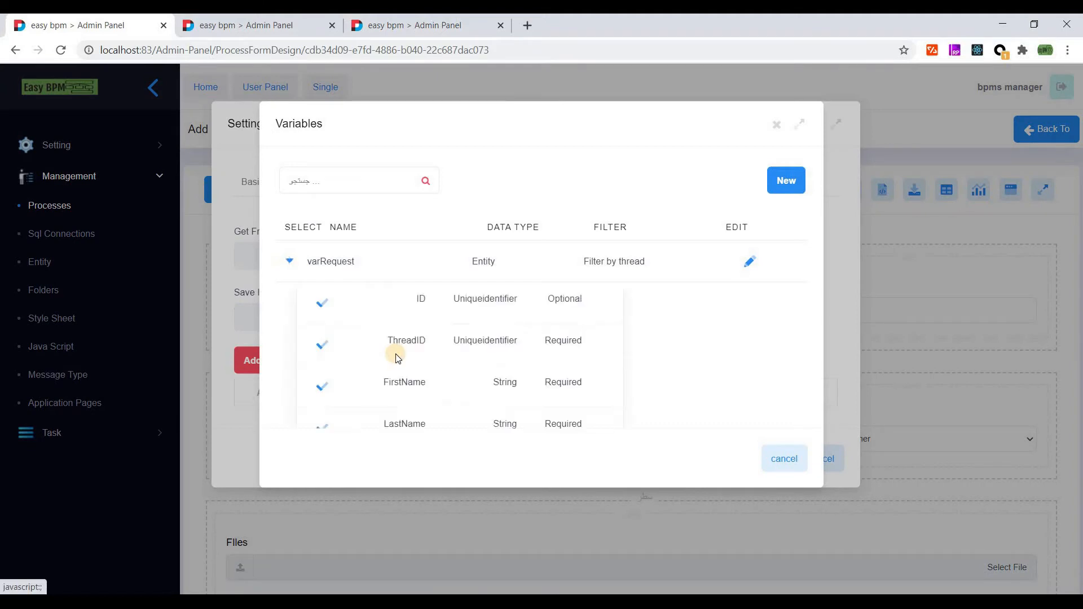
{"action": "scroll", "coordinate": [338, 309], "scroll_direction": "down", "scroll_amount": 3}
{"action": "left_click", "coordinate": [335, 311]}
{"action": "left_click", "coordinate": [513, 317]}
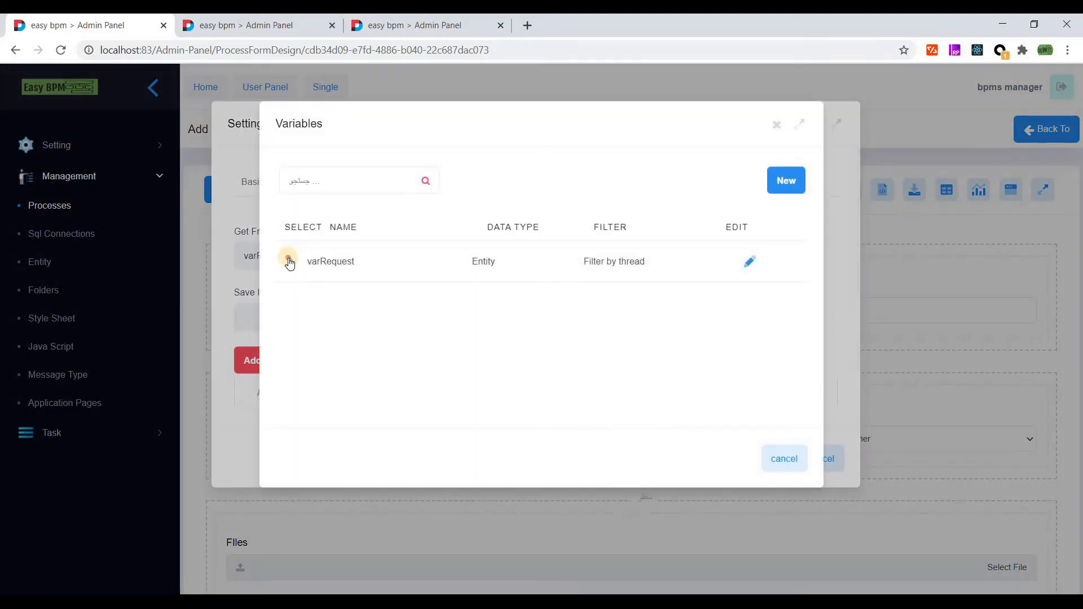
{"action": "left_click", "coordinate": [288, 263]}
{"action": "scroll", "coordinate": [361, 316], "scroll_direction": "down", "scroll_amount": 3}
{"action": "left_click", "coordinate": [321, 309]}
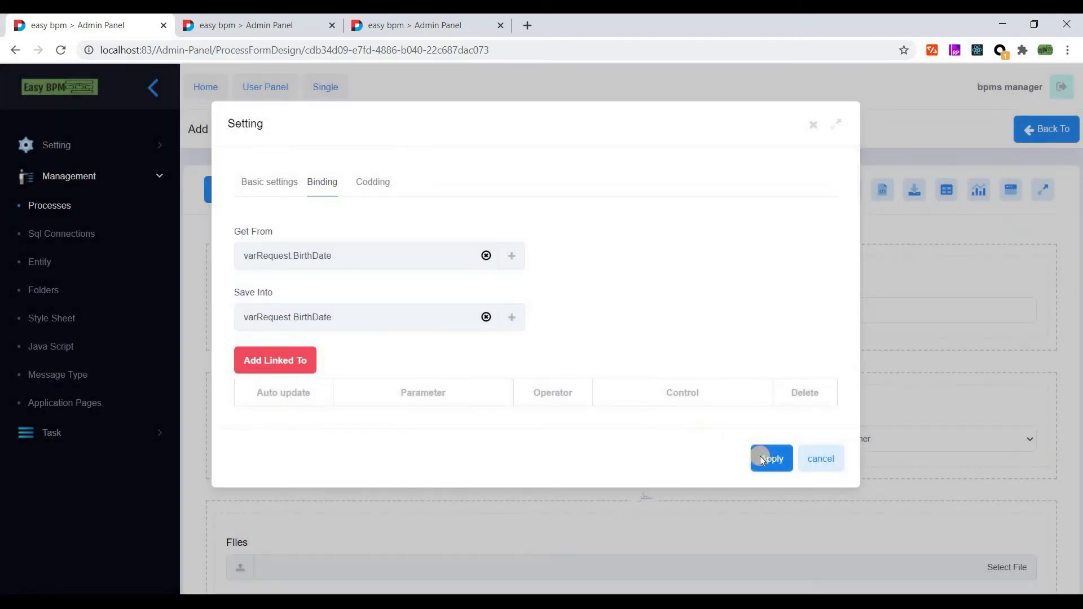
{"action": "left_click", "coordinate": [759, 458]}
{"action": "left_click", "coordinate": [513, 289]}
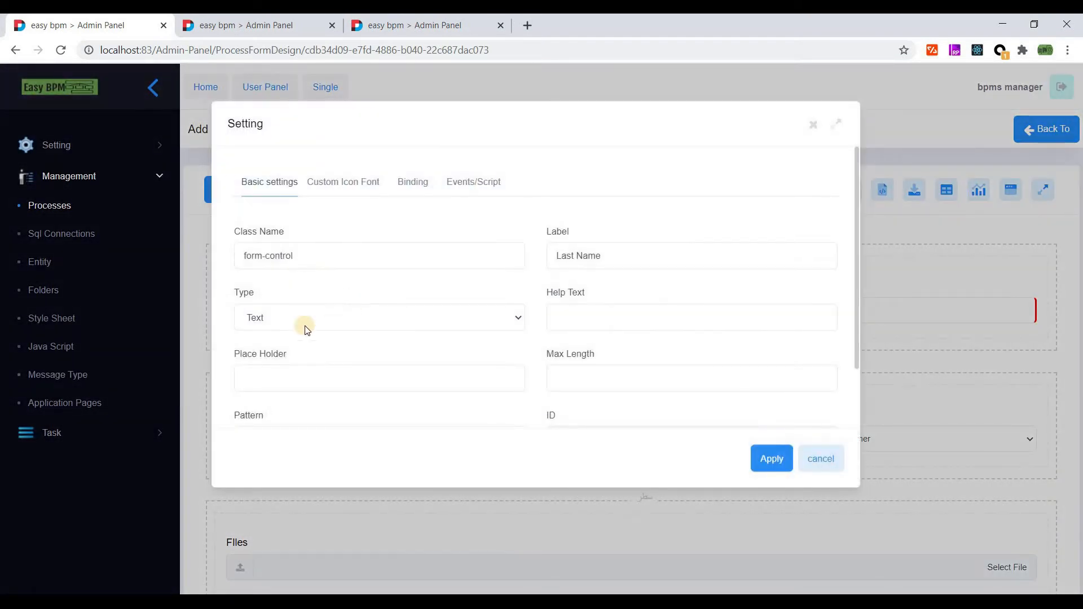
- Apply the current field settings and make the First Name field required
{"action": "scroll", "coordinate": [307, 330], "scroll_direction": "down", "scroll_amount": 3}
{"action": "left_click", "coordinate": [771, 459]}
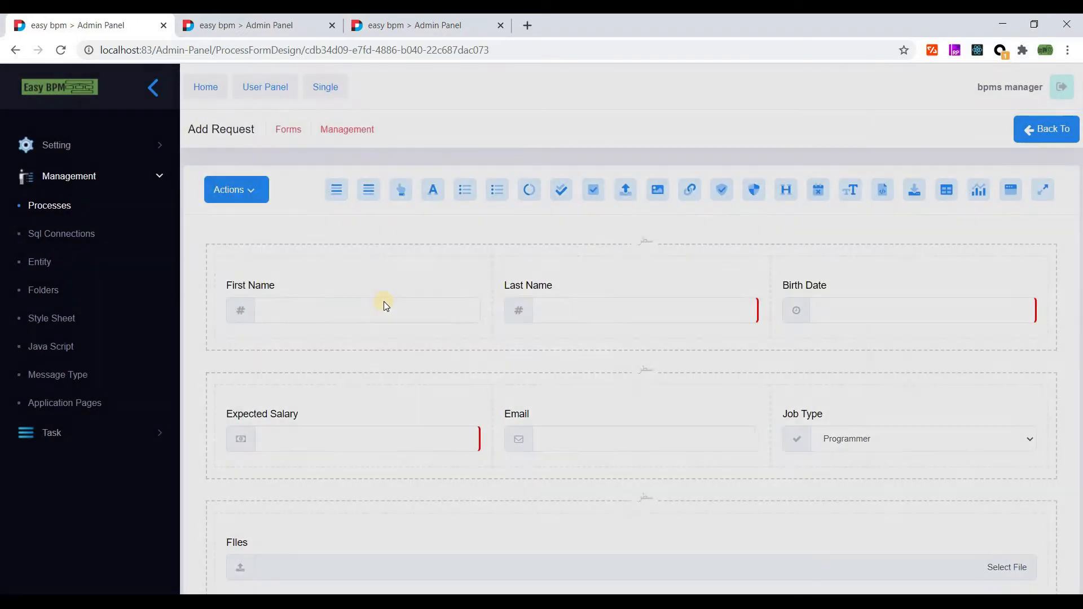
{"action": "double_click", "coordinate": [384, 306]}
{"action": "left_click", "coordinate": [240, 289]}
{"action": "left_click", "coordinate": [751, 459]}
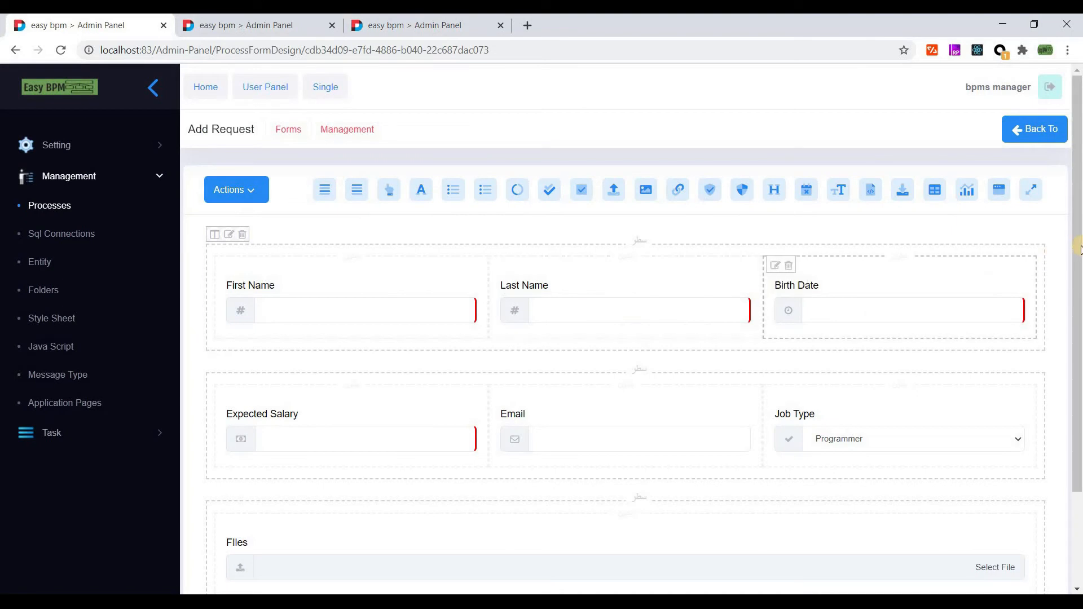
- Bind the Expected Salary field to varRequest.ExpectedSalary for loading and saving, and apply
{"action": "left_click_drag", "start_coordinate": [1079, 250], "coordinate": [1079, 263]}
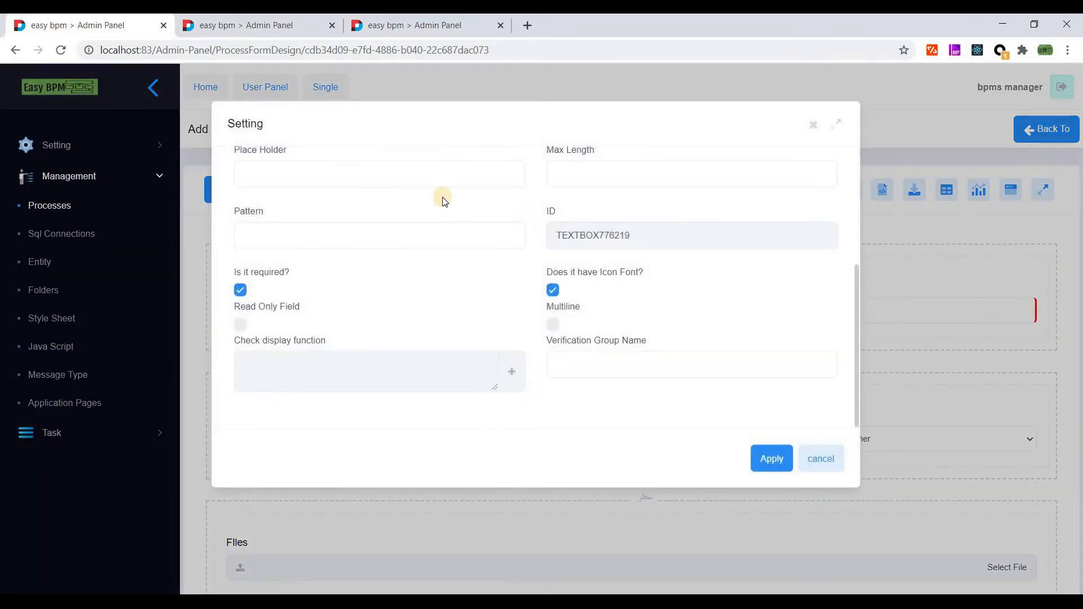
{"action": "scroll", "coordinate": [445, 201], "scroll_direction": "up", "scroll_amount": 5}
{"action": "left_click", "coordinate": [413, 181]}
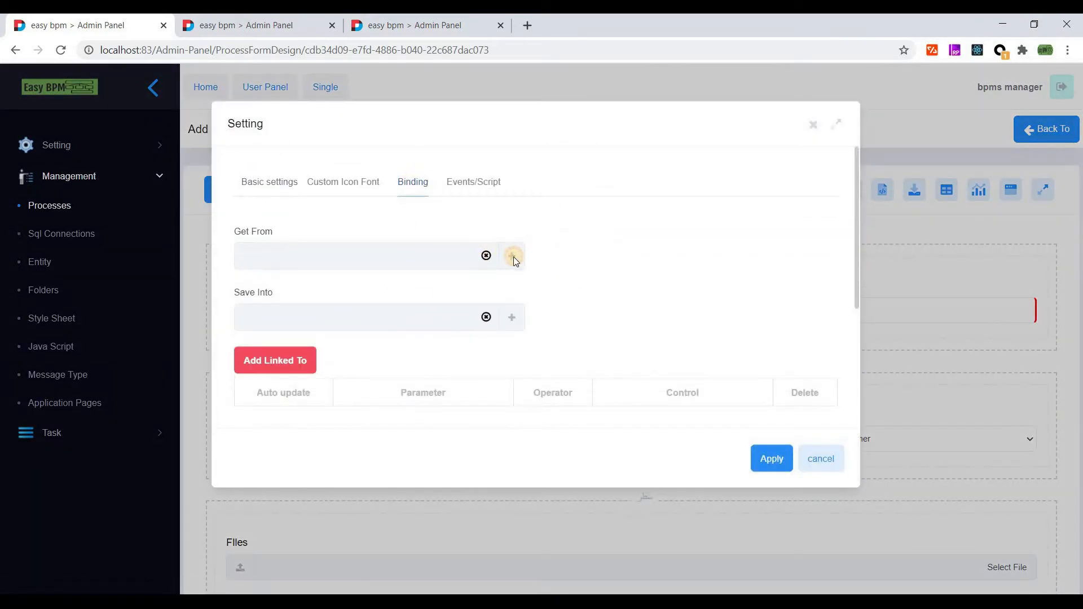
{"action": "left_click", "coordinate": [513, 256]}
{"action": "left_click", "coordinate": [289, 260]}
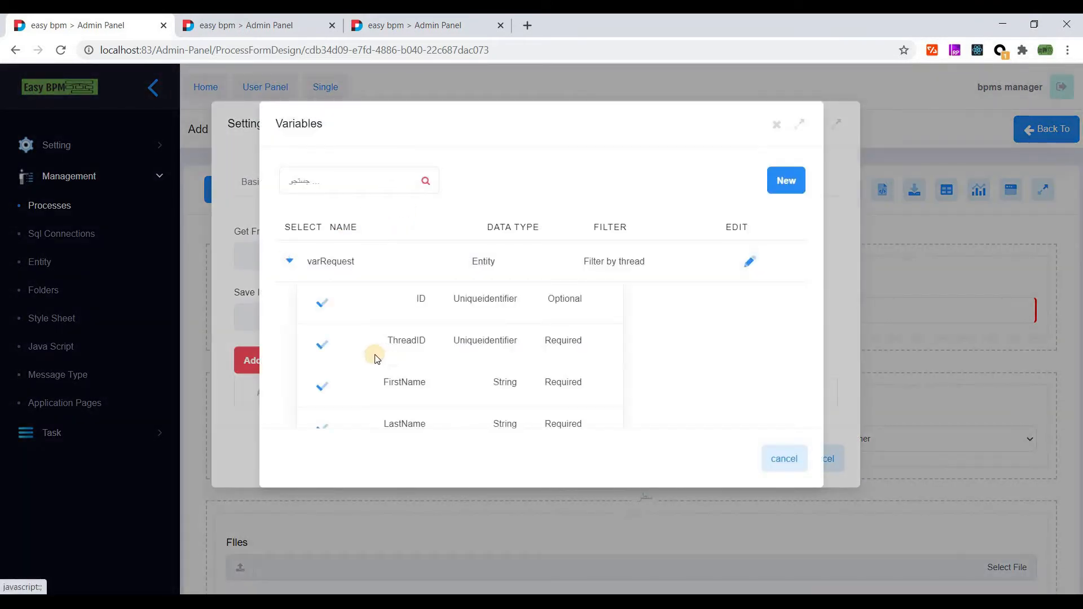
{"action": "scroll", "coordinate": [377, 359], "scroll_direction": "down", "scroll_amount": 3}
{"action": "left_click", "coordinate": [325, 347]}
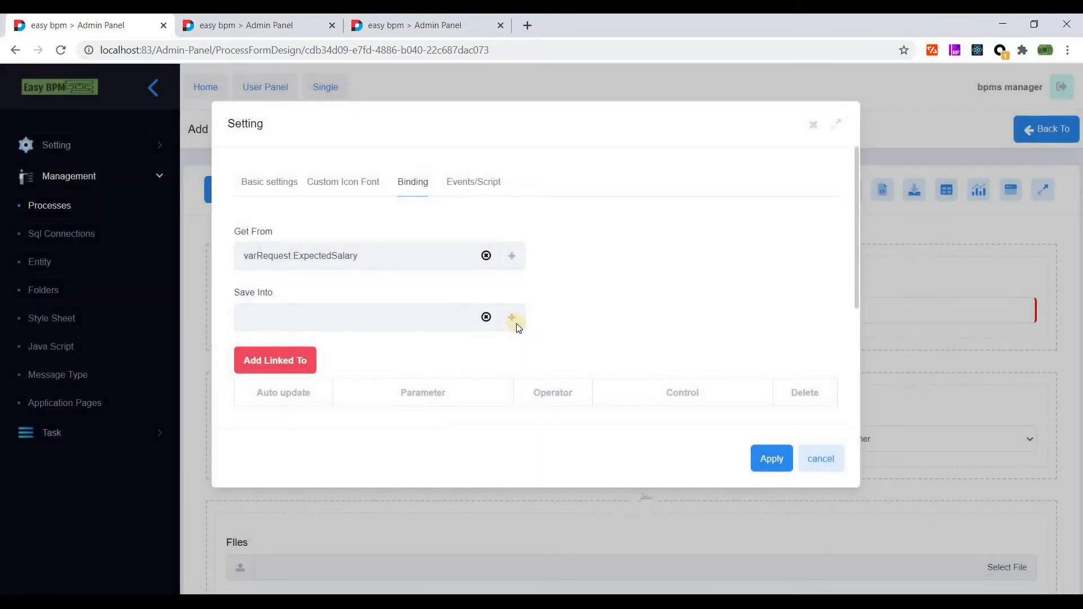
{"action": "left_click", "coordinate": [512, 317]}
{"action": "left_click", "coordinate": [289, 262]}
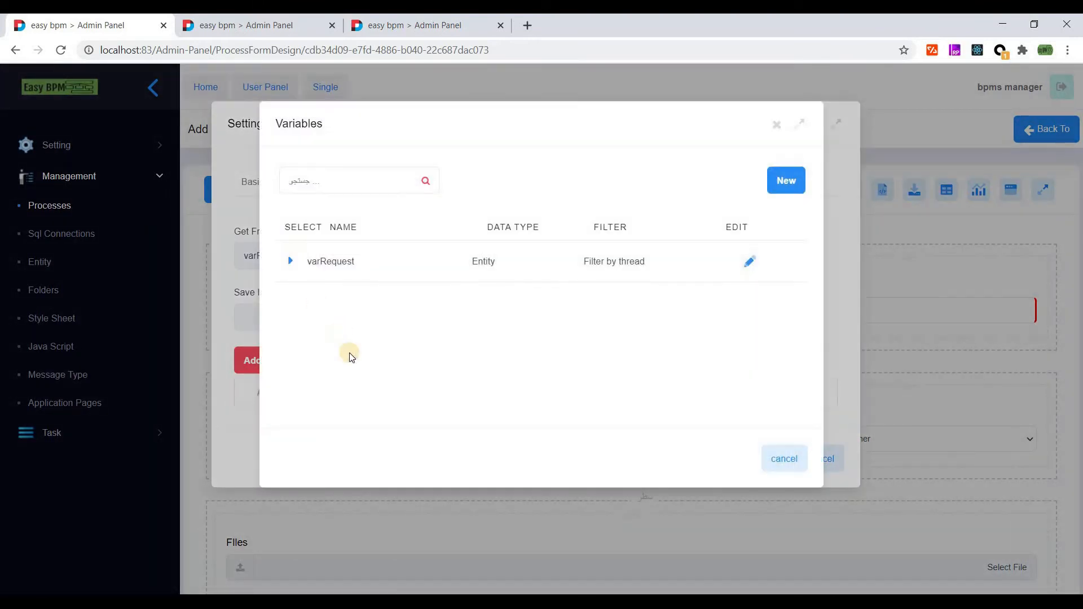
{"action": "scroll", "coordinate": [315, 348], "scroll_direction": "down", "scroll_amount": 3}
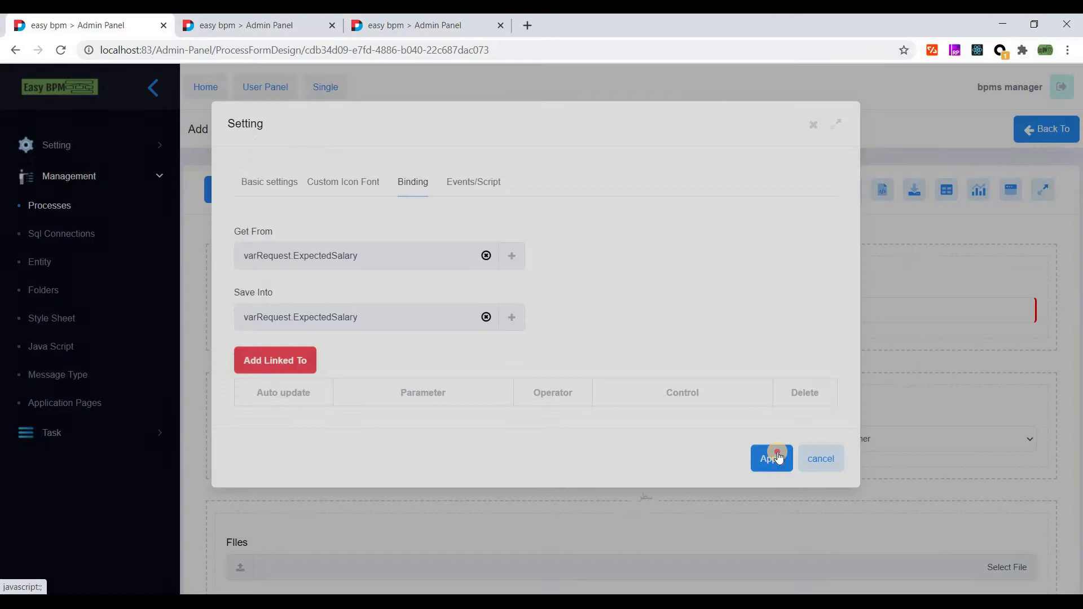
{"action": "left_click", "coordinate": [769, 455]}
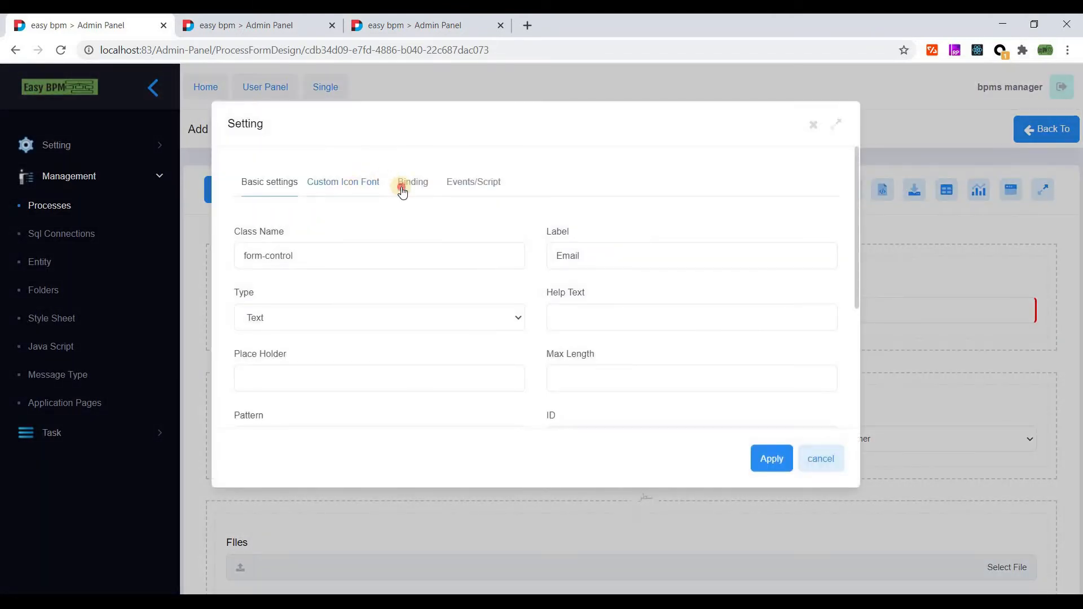
- Search varRequest for an Email property to bind the Email field to, then cancel
{"action": "left_click", "coordinate": [401, 185]}
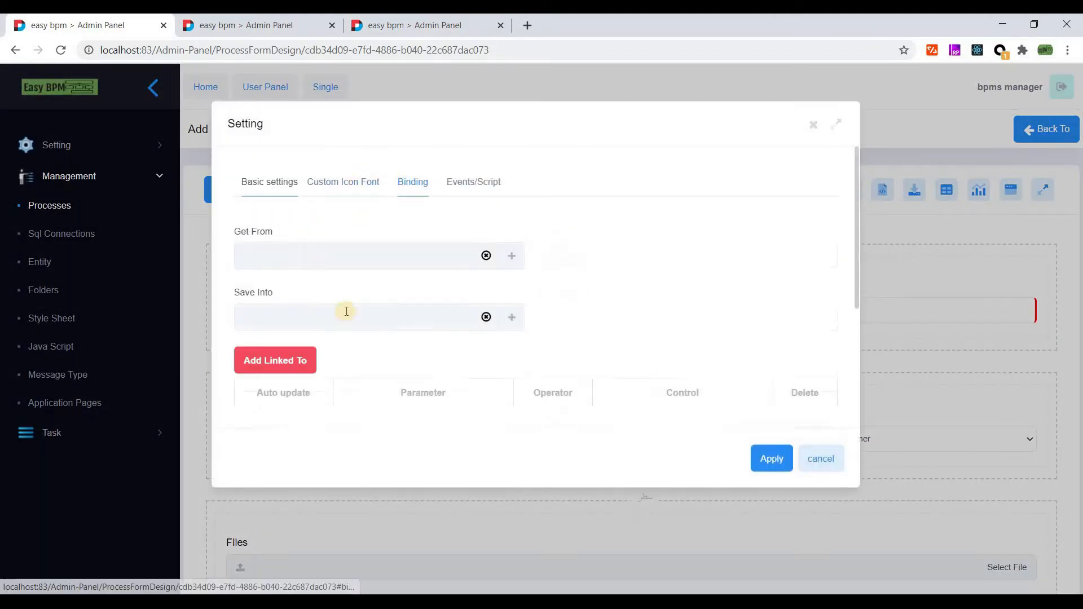
{"action": "left_click", "coordinate": [511, 259]}
{"action": "left_click", "coordinate": [290, 260]}
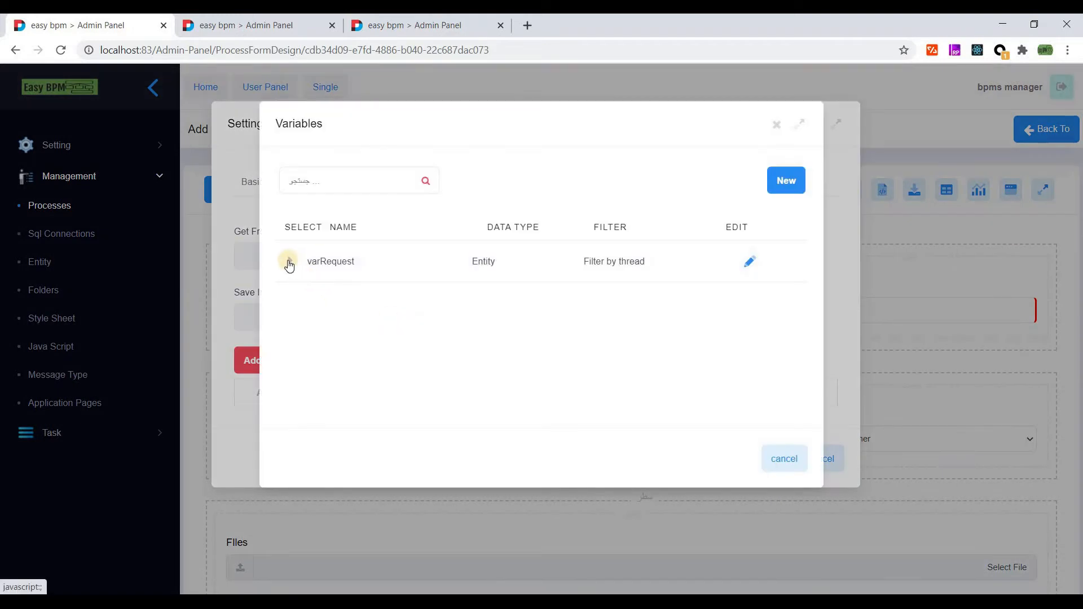
{"action": "scroll", "coordinate": [339, 305], "scroll_direction": "down", "scroll_amount": 3}
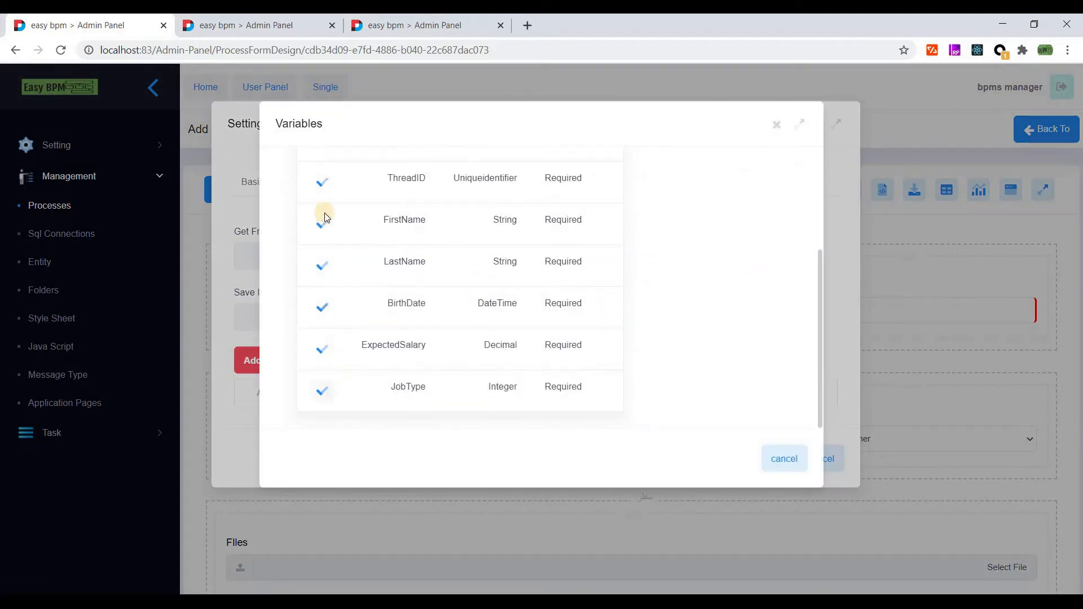
{"action": "scroll", "coordinate": [357, 281], "scroll_direction": "up", "scroll_amount": 3}
{"action": "scroll", "coordinate": [358, 284], "scroll_direction": "down", "scroll_amount": 2}
{"action": "scroll", "coordinate": [357, 282], "scroll_direction": "up", "scroll_amount": 2}
{"action": "scroll", "coordinate": [387, 303], "scroll_direction": "down", "scroll_amount": 2}
{"action": "scroll", "coordinate": [387, 305], "scroll_direction": "up", "scroll_amount": 3}
{"action": "scroll", "coordinate": [394, 300], "scroll_direction": "down", "scroll_amount": 3}
{"action": "scroll", "coordinate": [732, 420], "scroll_direction": "up", "scroll_amount": 3}
{"action": "left_click", "coordinate": [797, 460]}
{"action": "left_click", "coordinate": [820, 462]}
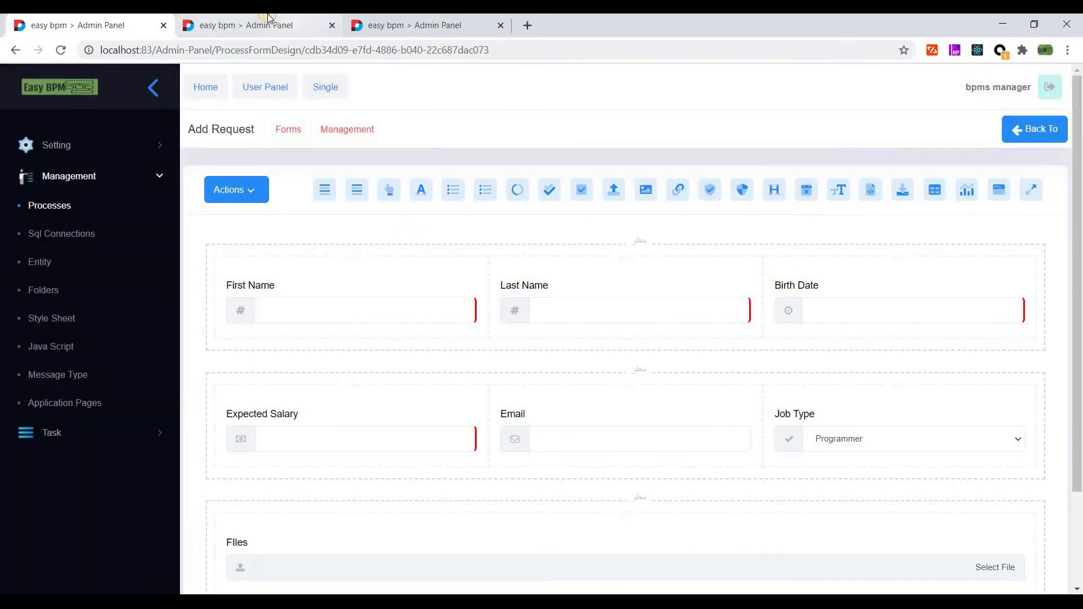
- On the Entity page, add an Email property with Db Type String to Recruitment Request and save
{"action": "left_click", "coordinate": [240, 24]}
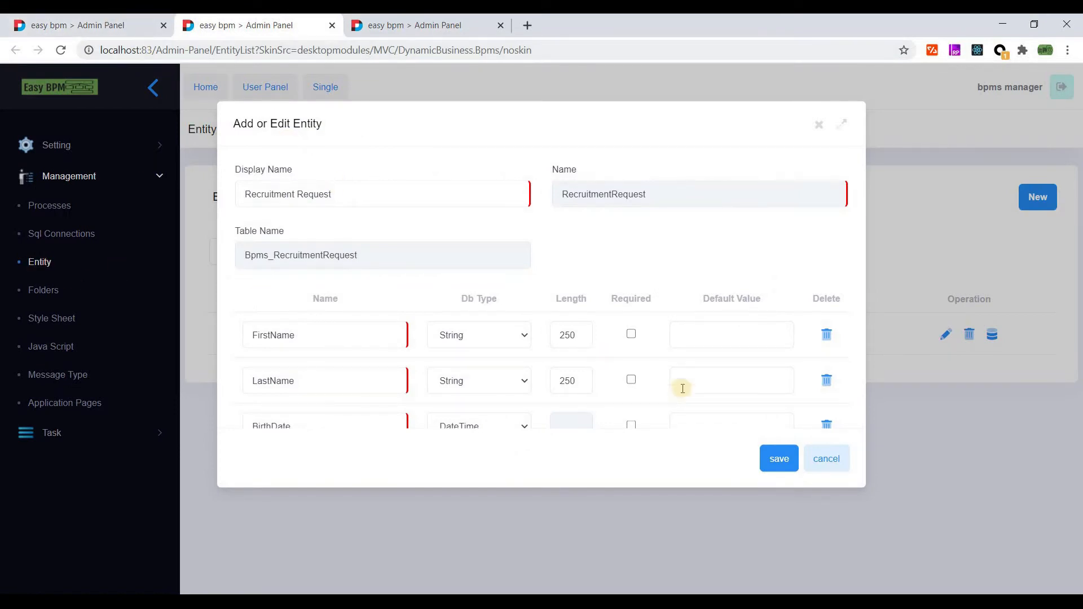
{"action": "left_click", "coordinate": [60, 50]}
{"action": "scroll", "coordinate": [416, 302], "scroll_direction": "down", "scroll_amount": 3}
{"action": "left_click", "coordinate": [310, 392]}
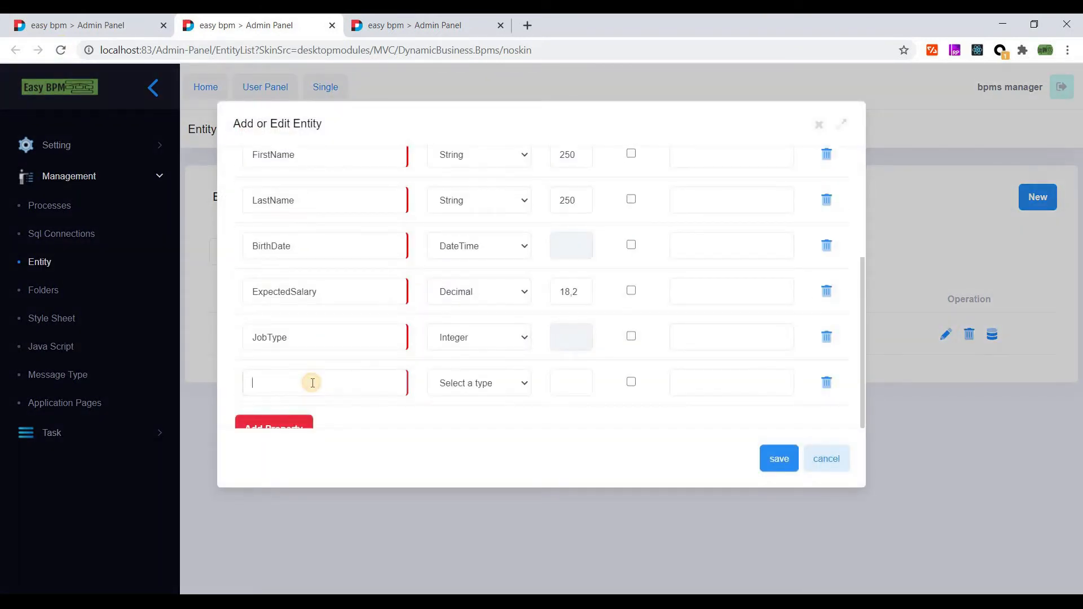
{"action": "type", "text": "Email"}
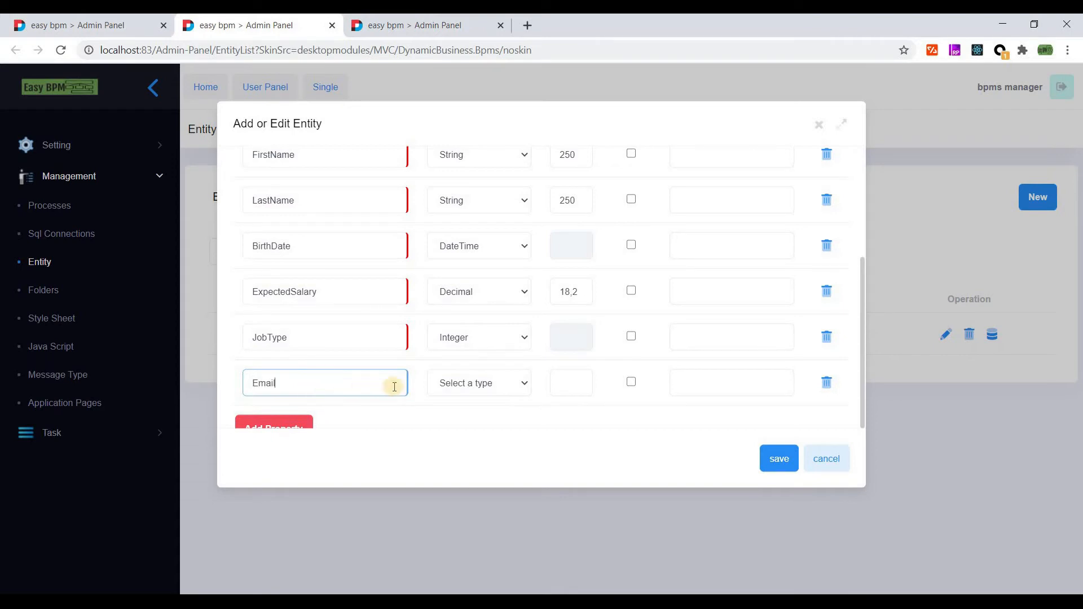
{"action": "left_click", "coordinate": [445, 386]}
{"action": "left_click", "coordinate": [525, 424]}
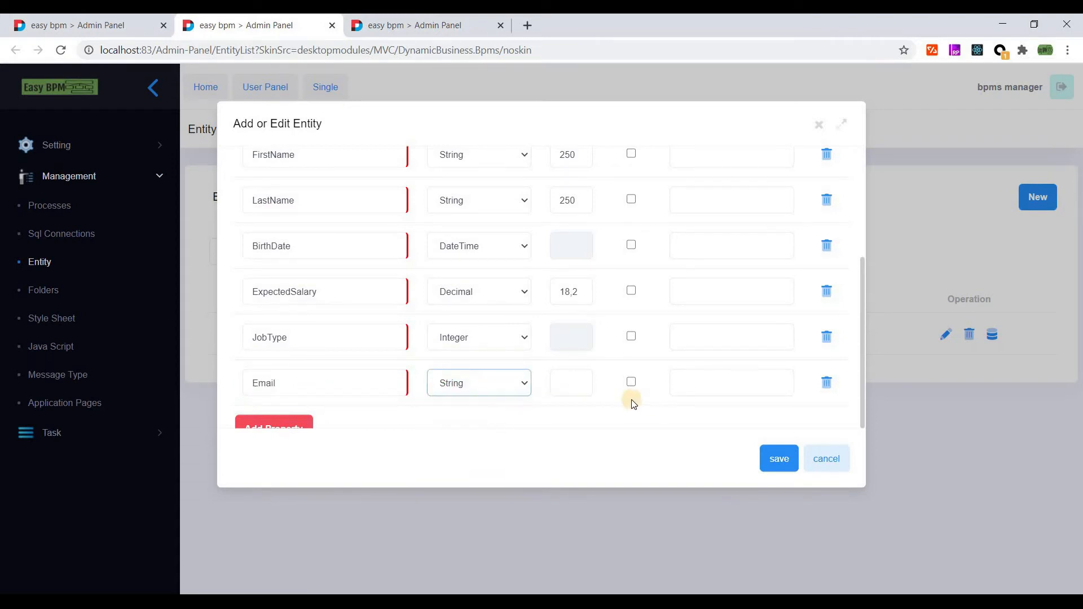
{"action": "left_click", "coordinate": [779, 467]}
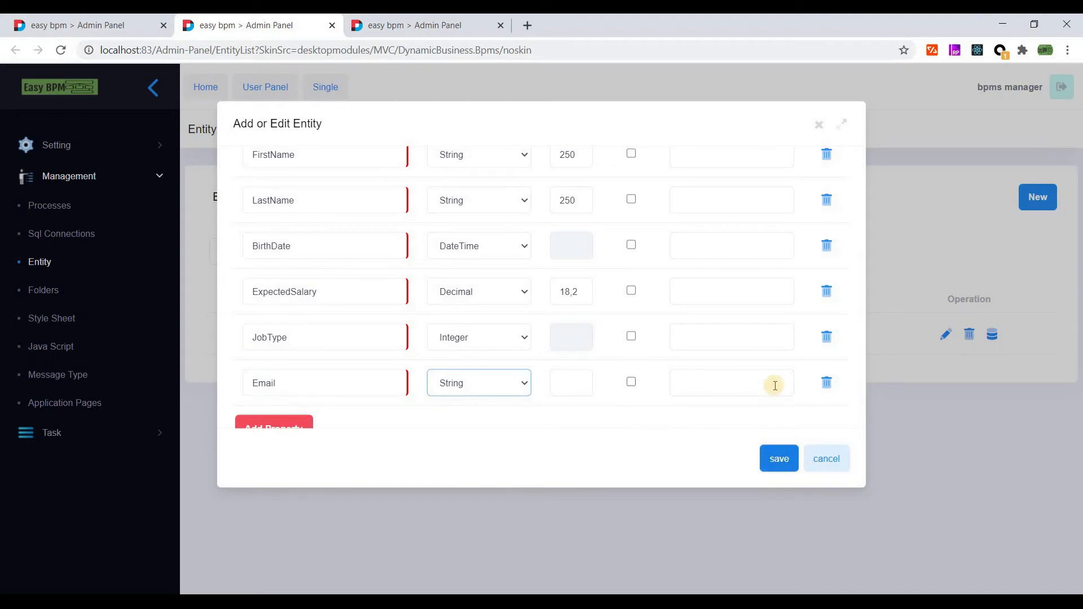
{"action": "scroll", "coordinate": [773, 386], "scroll_direction": "up", "scroll_amount": 4}
{"action": "scroll", "coordinate": [776, 395], "scroll_direction": "down", "scroll_amount": 4}
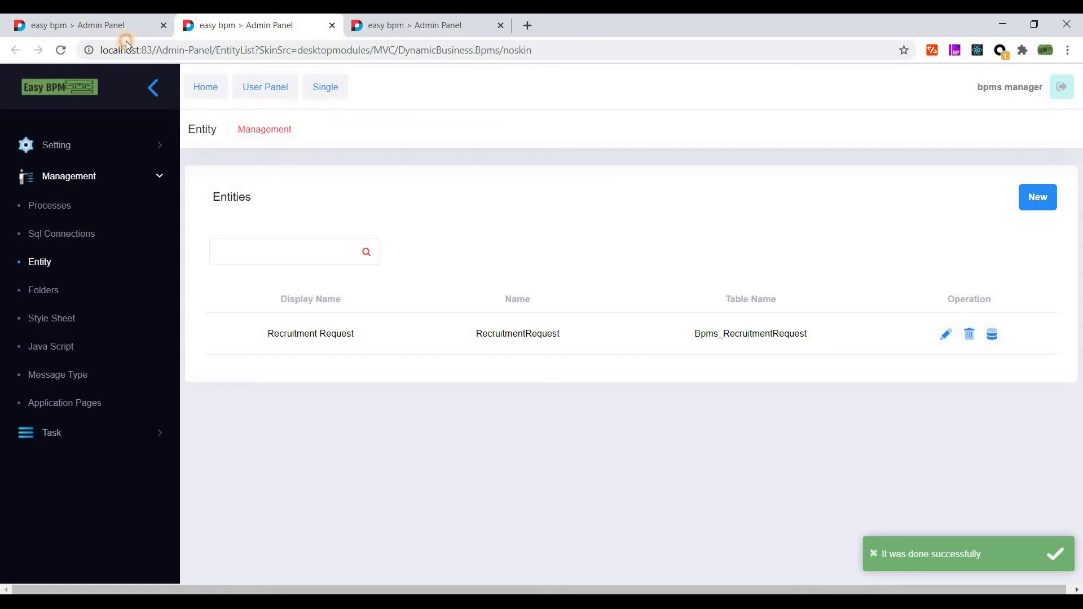
- Save the Add Request form design, then bind Email to varRequest.Email for Get From and Save Into
{"action": "left_click", "coordinate": [121, 28]}
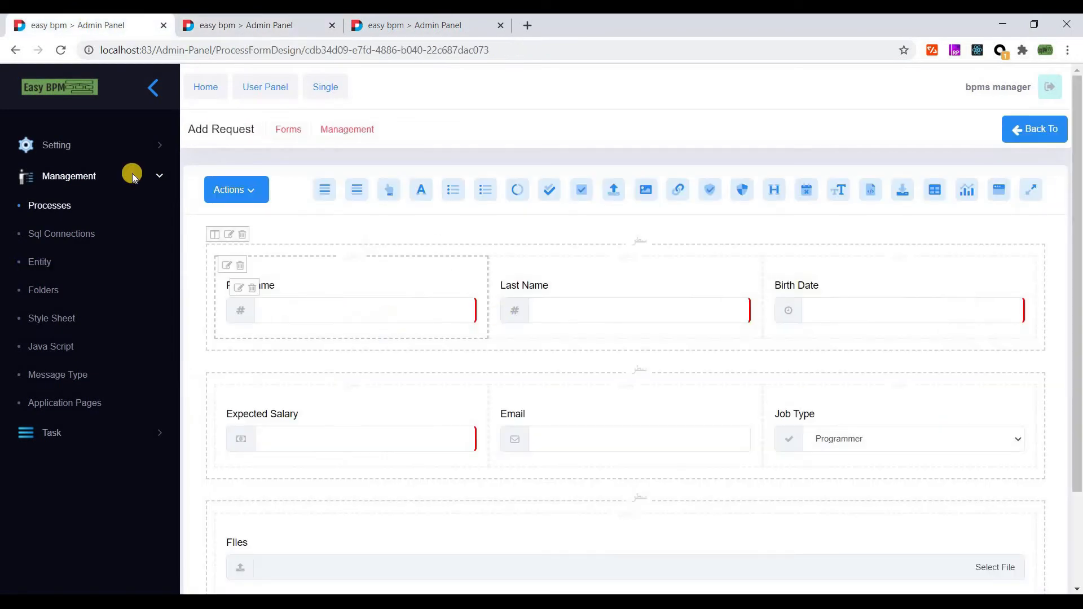
{"action": "left_click", "coordinate": [248, 190]}
{"action": "left_click", "coordinate": [241, 220]}
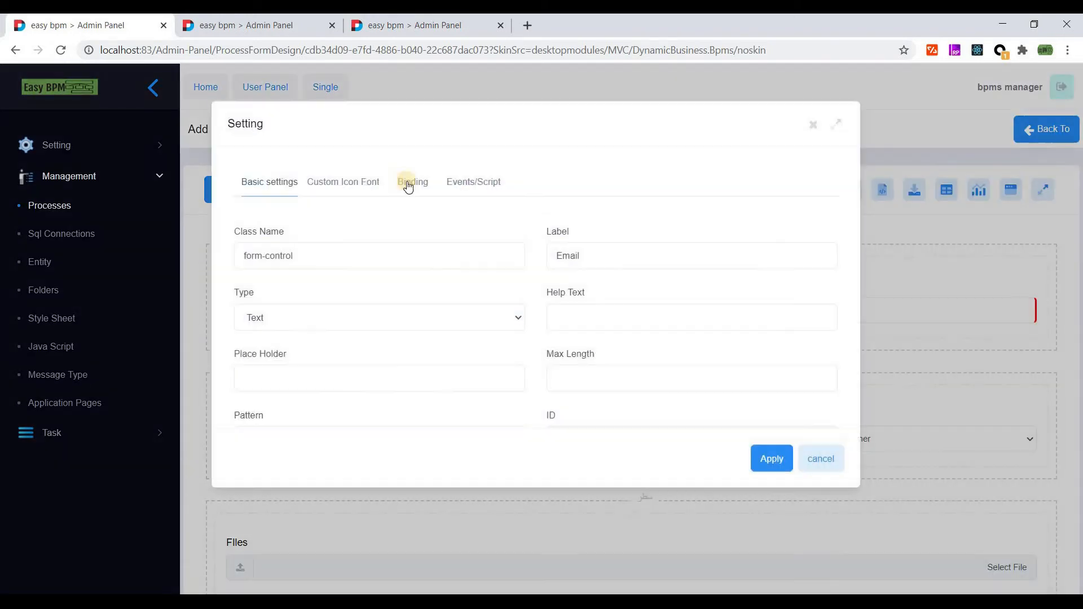
{"action": "left_click", "coordinate": [409, 182]}
{"action": "left_click", "coordinate": [512, 256]}
{"action": "left_click", "coordinate": [290, 259]}
{"action": "scroll", "coordinate": [433, 369], "scroll_direction": "down", "scroll_amount": 3}
{"action": "left_click", "coordinate": [323, 419]}
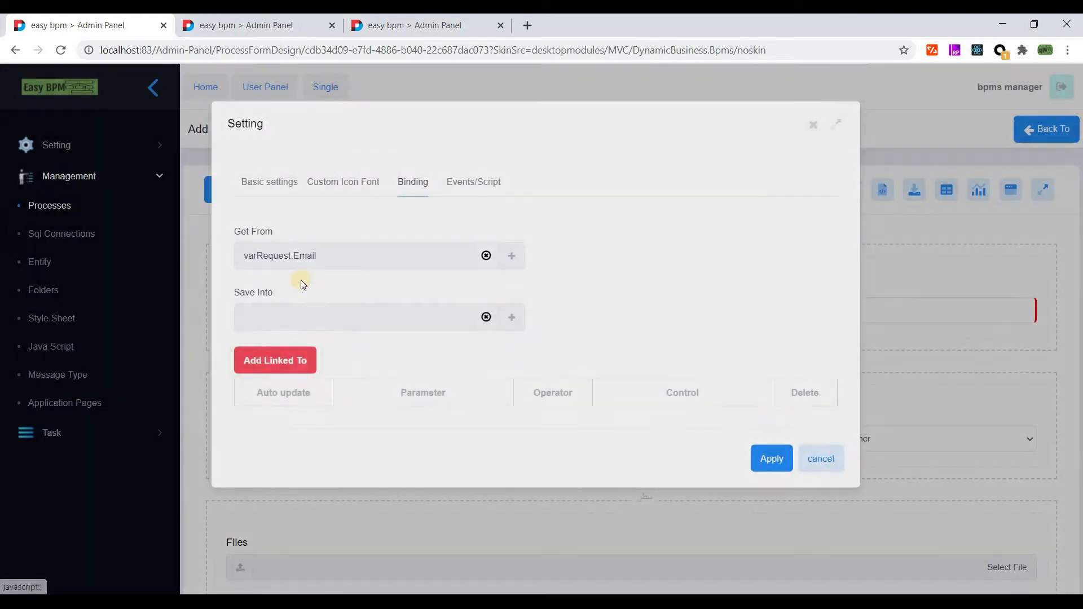
{"action": "left_click", "coordinate": [290, 259]}
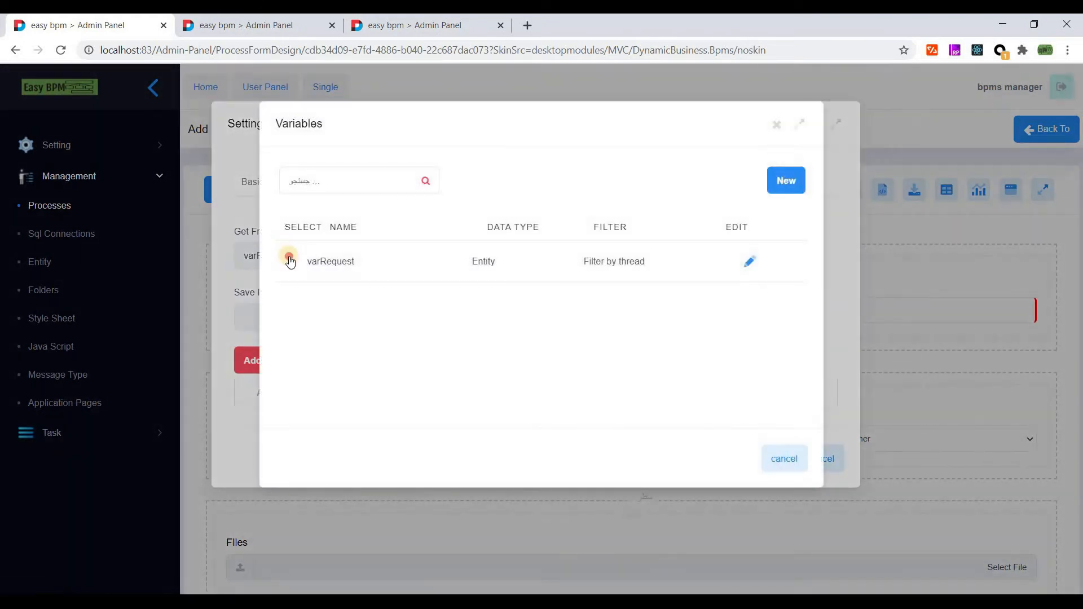
{"action": "scroll", "coordinate": [523, 361], "scroll_direction": "down", "scroll_amount": 4}
{"action": "left_click", "coordinate": [322, 390]}
{"action": "left_click", "coordinate": [788, 458]}
{"action": "left_click", "coordinate": [771, 457]}
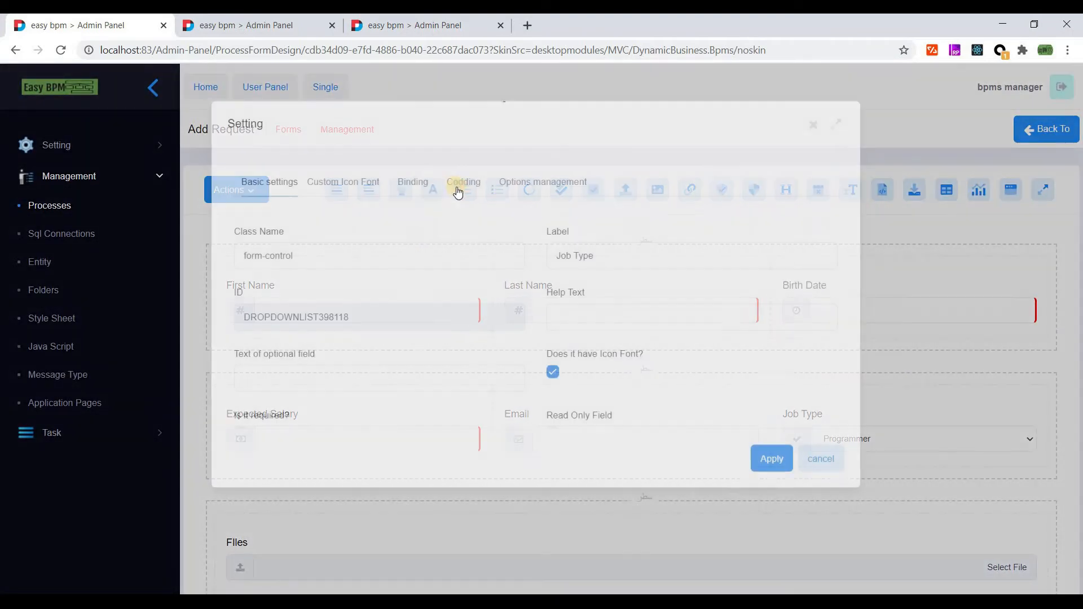
- Bind the Job Type dropdown to varRequest.JobType for loading and saving
{"action": "left_click", "coordinate": [415, 180]}
{"action": "left_click", "coordinate": [511, 319]}
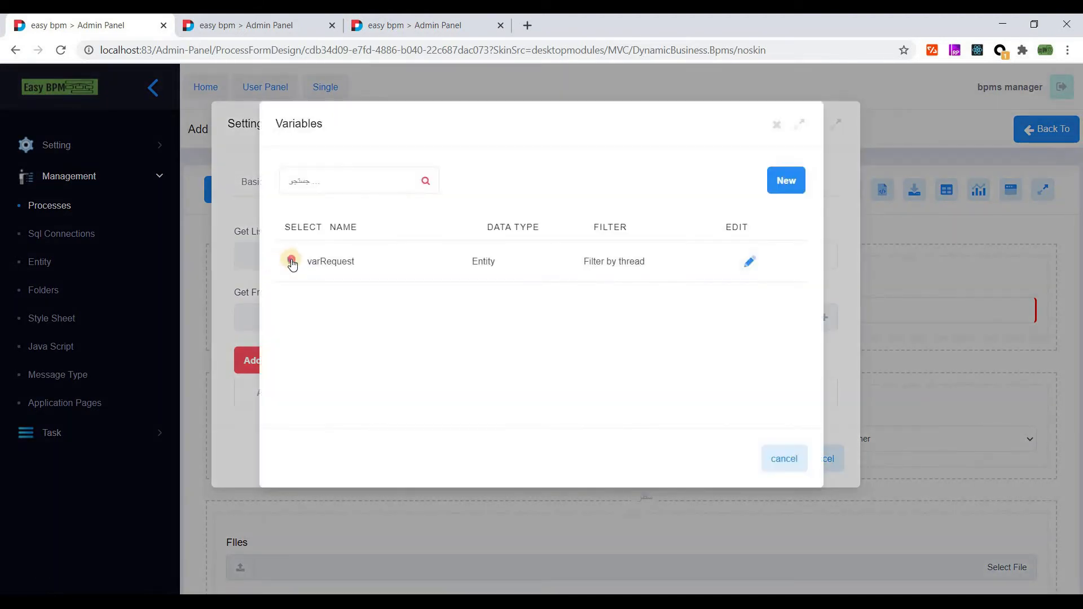
{"action": "left_click", "coordinate": [290, 262]}
{"action": "scroll", "coordinate": [348, 351], "scroll_direction": "down", "scroll_amount": 3}
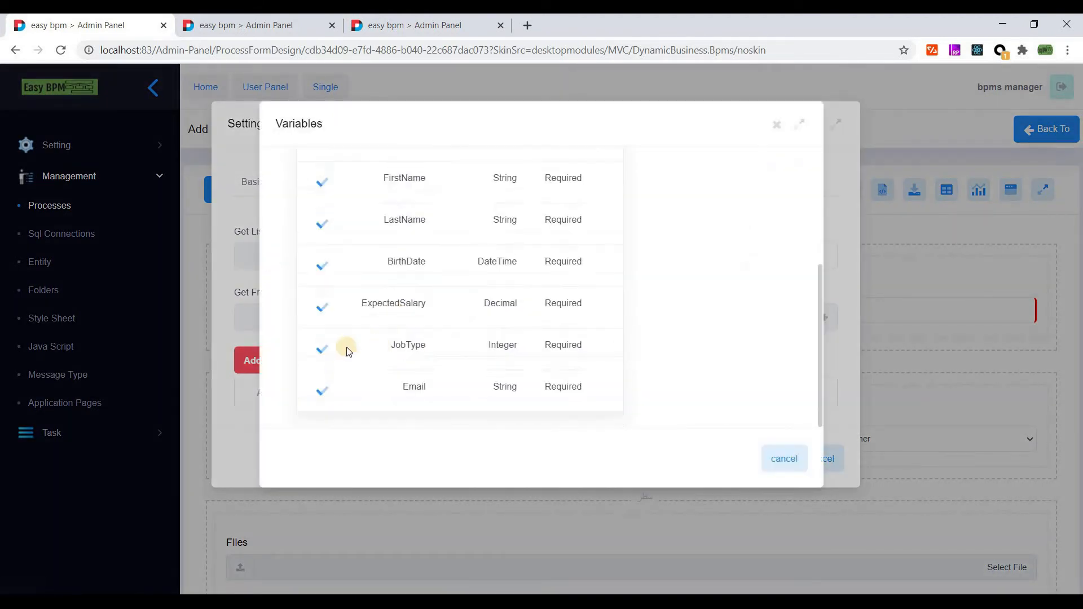
{"action": "left_click", "coordinate": [362, 346]}
{"action": "left_click", "coordinate": [825, 318]}
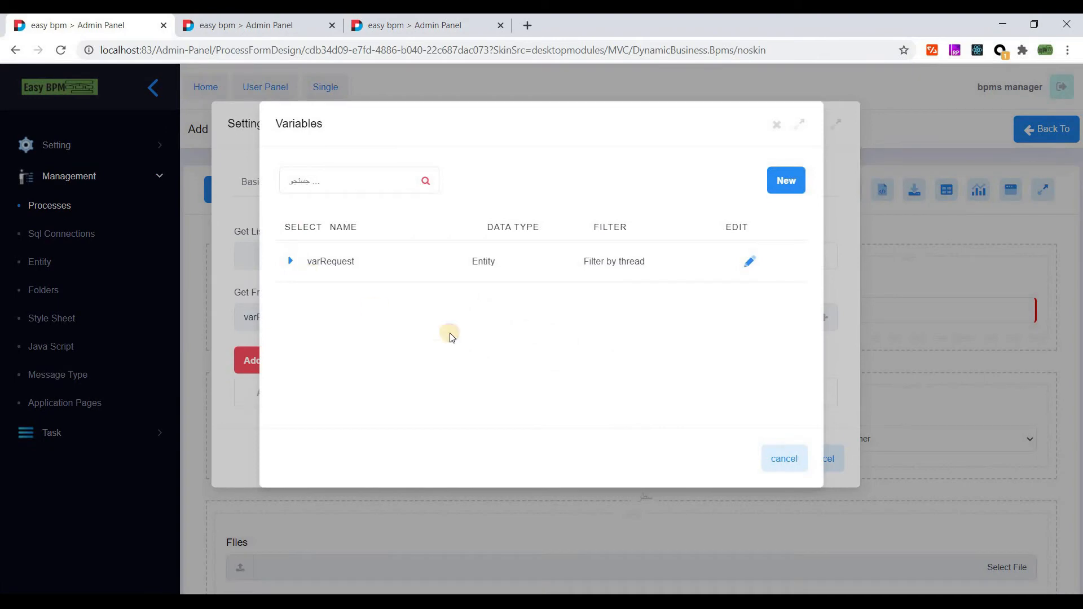
{"action": "left_click", "coordinate": [374, 351]}
{"action": "left_click", "coordinate": [774, 459]}
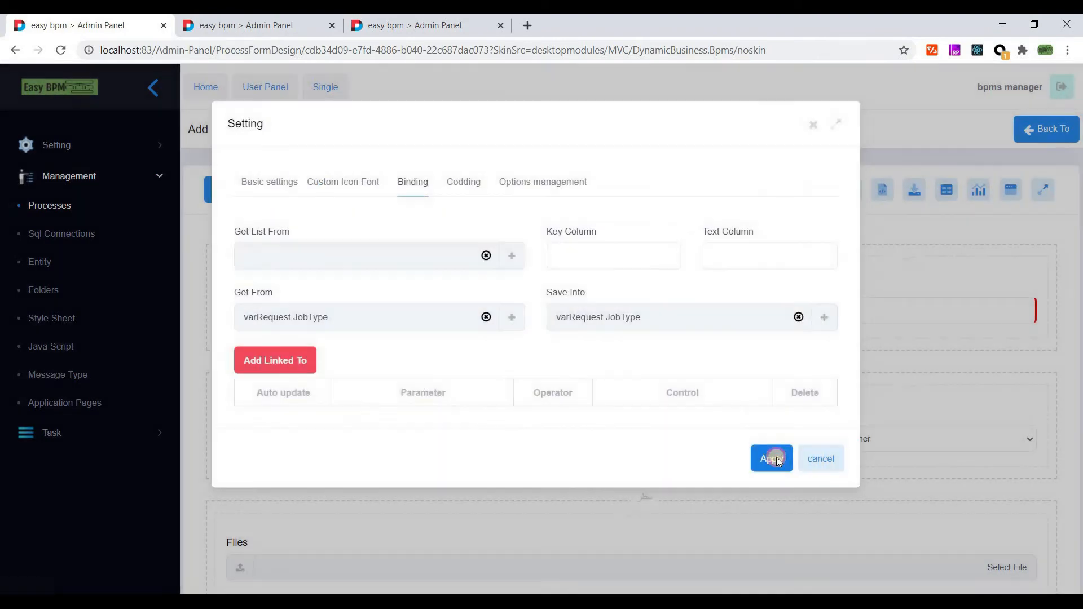
{"action": "left_click", "coordinate": [249, 192]}
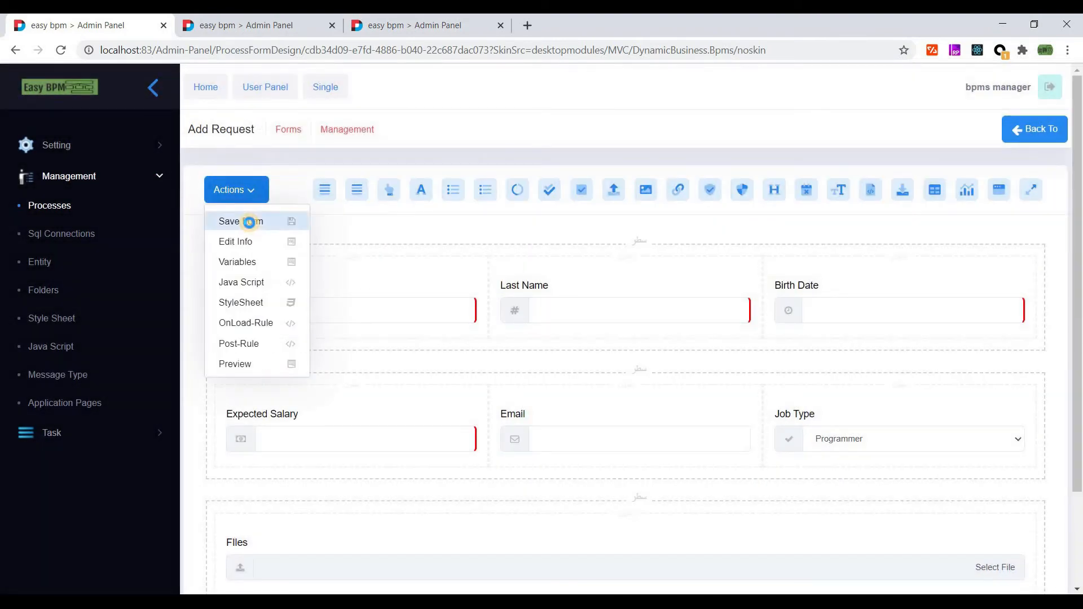
- Save the form design and link the Files field to varRequest
{"action": "left_click", "coordinate": [249, 222]}
{"action": "scroll", "coordinate": [367, 315], "scroll_direction": "down", "scroll_amount": 3}
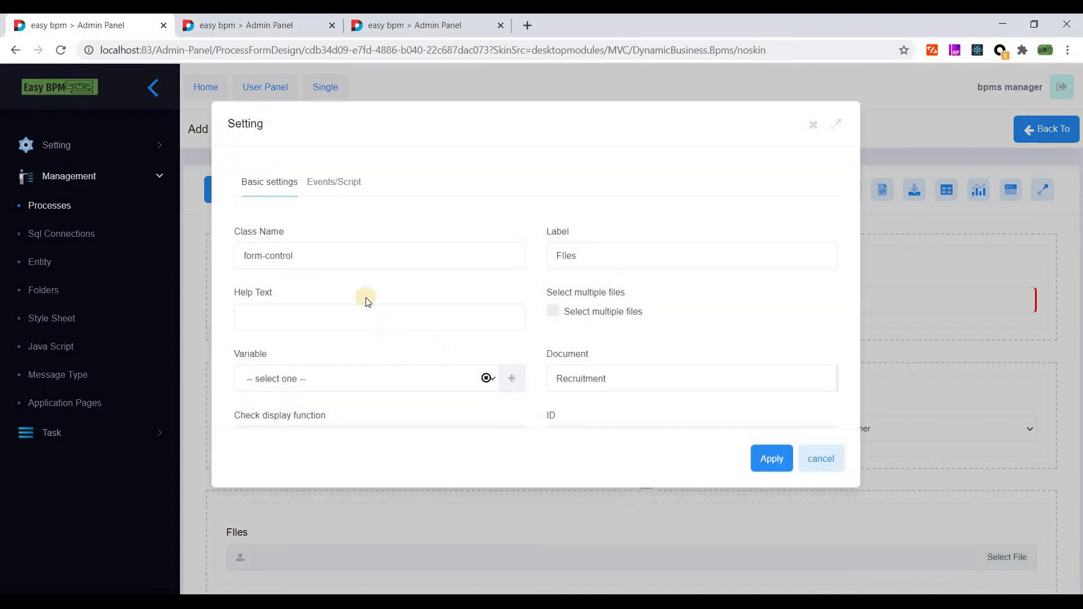
{"action": "scroll", "coordinate": [366, 296], "scroll_direction": "down", "scroll_amount": 3}
{"action": "left_click", "coordinate": [342, 203]}
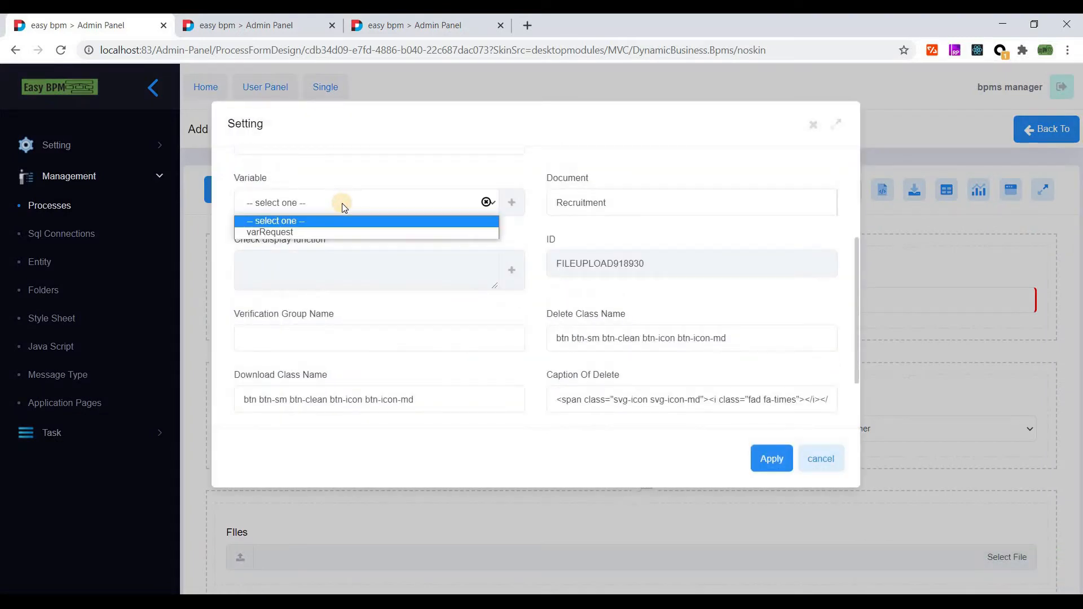
{"action": "scroll", "coordinate": [394, 316], "scroll_direction": "up", "scroll_amount": 2}
{"action": "left_click", "coordinate": [336, 291]}
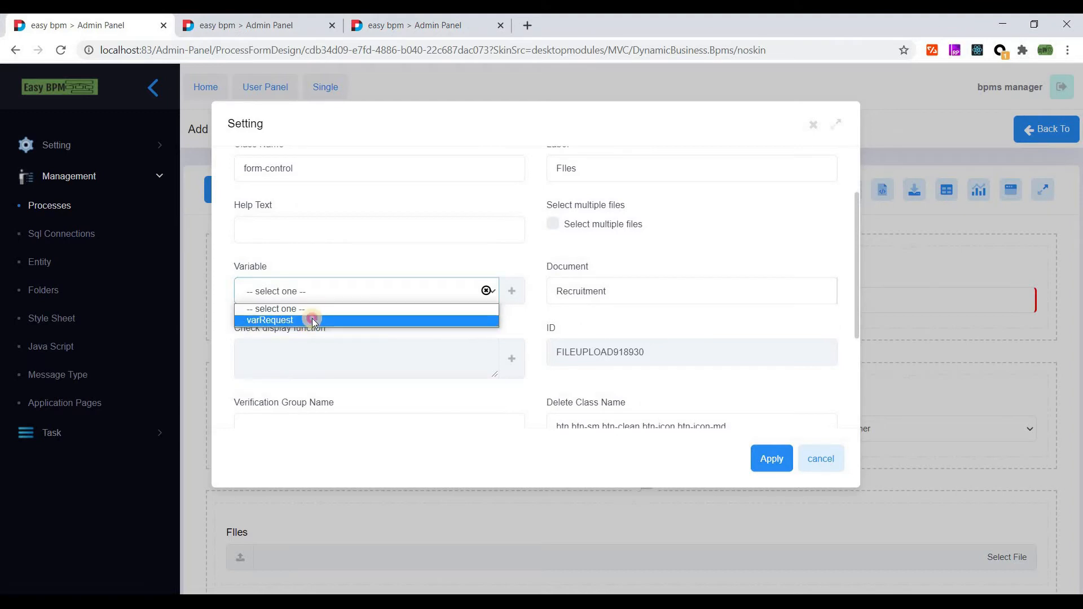
{"action": "left_click", "coordinate": [313, 320]}
- Reset the Files field's variable to '-- select one --', apply, save the form, and return to the forms list
{"action": "left_click", "coordinate": [367, 302]}
{"action": "left_click", "coordinate": [367, 308]}
{"action": "left_click", "coordinate": [765, 461]}
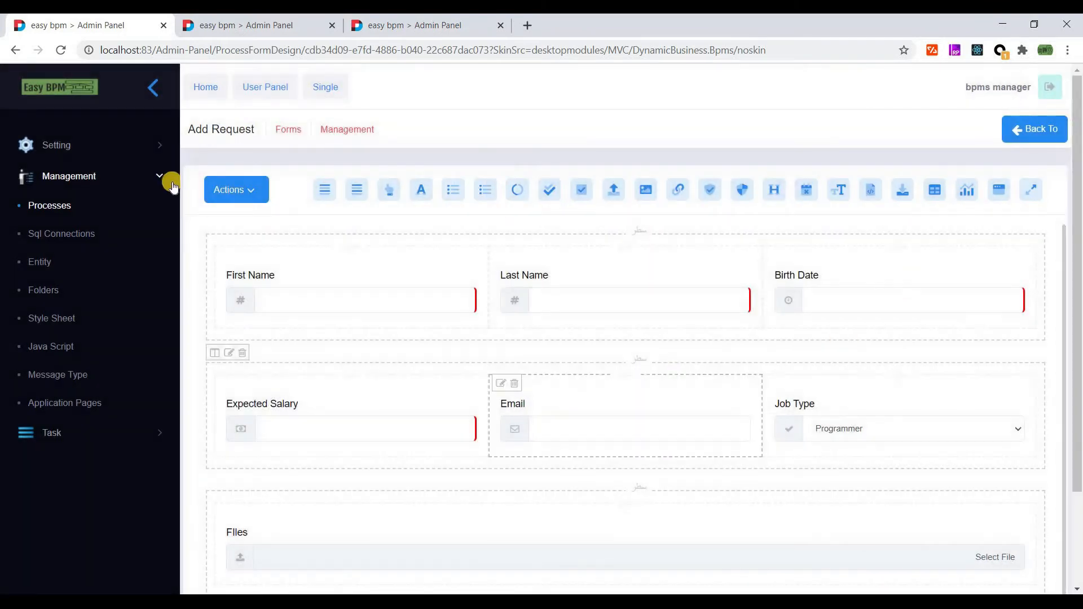
{"action": "left_click", "coordinate": [218, 189]}
{"action": "left_click", "coordinate": [316, 222]}
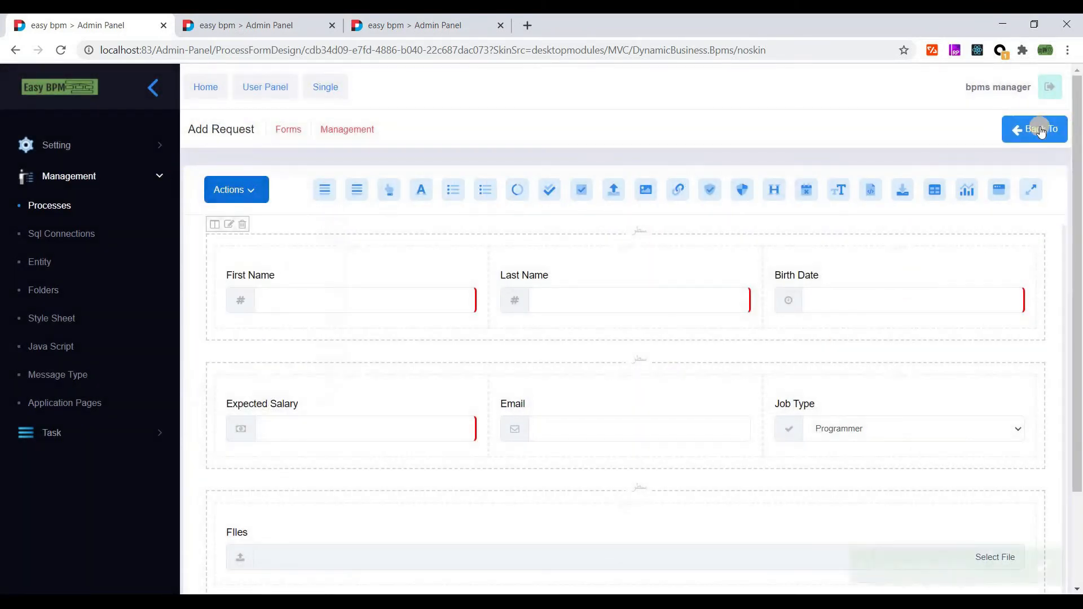
{"action": "left_click", "coordinate": [1041, 130]}
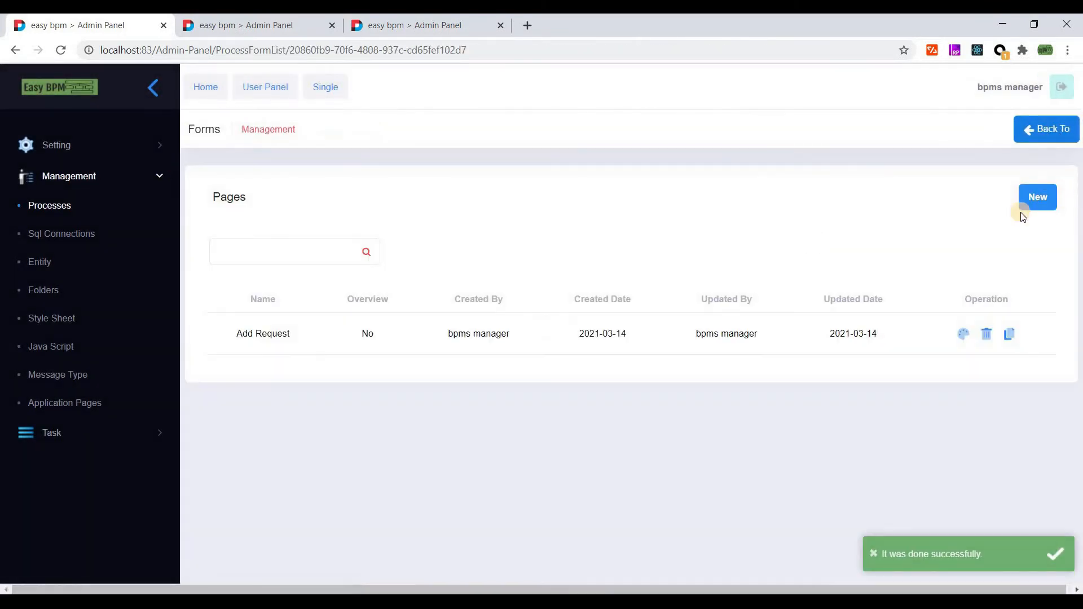
- Open the Check Request form in the designer
{"action": "left_click", "coordinate": [1039, 197]}
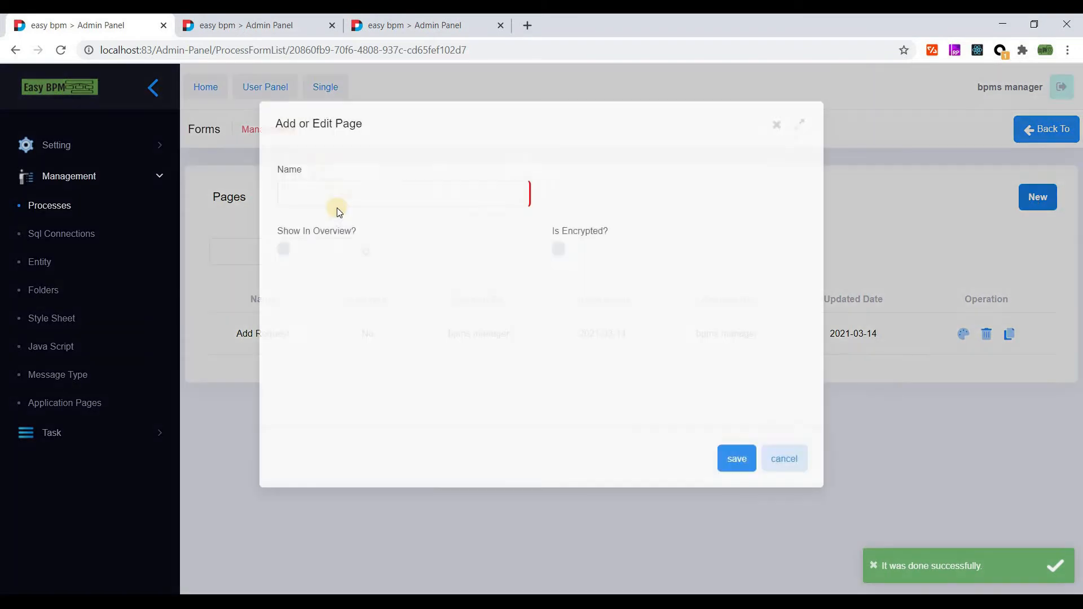
{"action": "left_click", "coordinate": [328, 189]}
{"action": "type", "text": "C"}
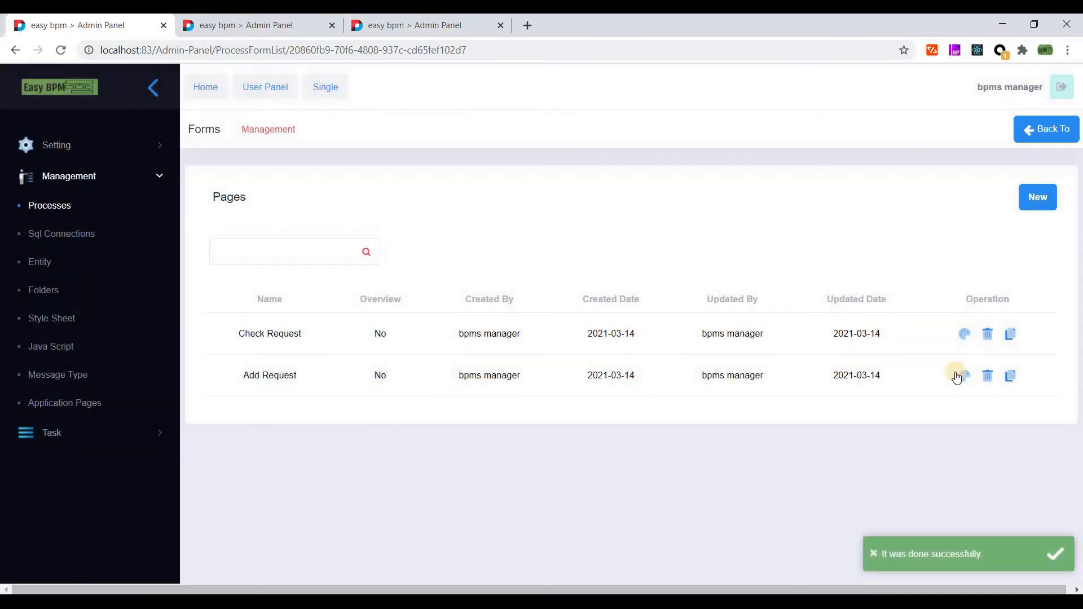
{"action": "left_click", "coordinate": [964, 335]}
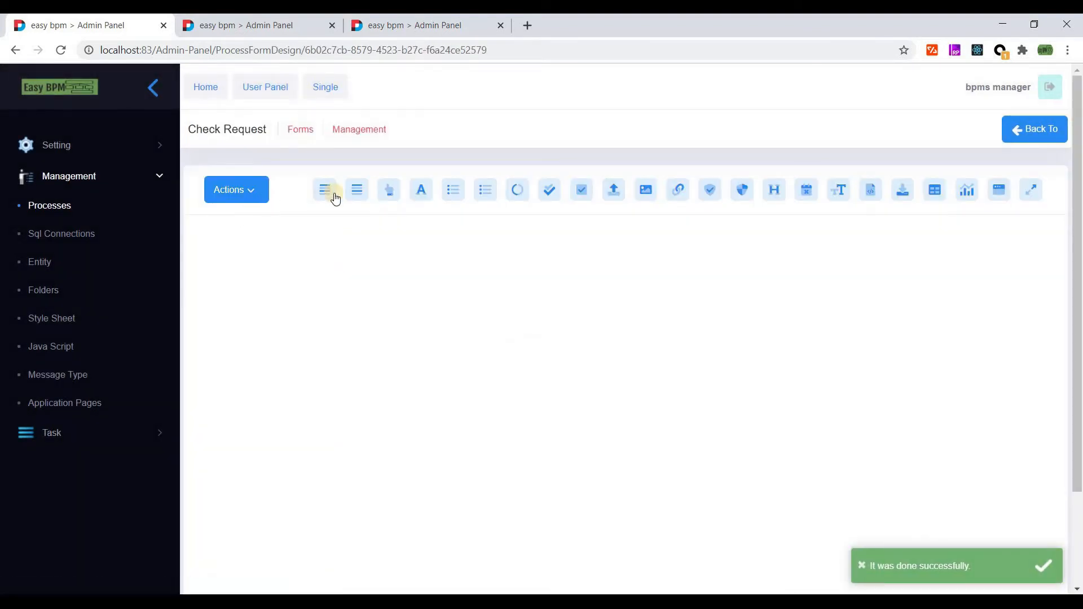
- Add a three-column row and make its first column full width with col-sm-12
{"action": "left_click", "coordinate": [542, 274]}
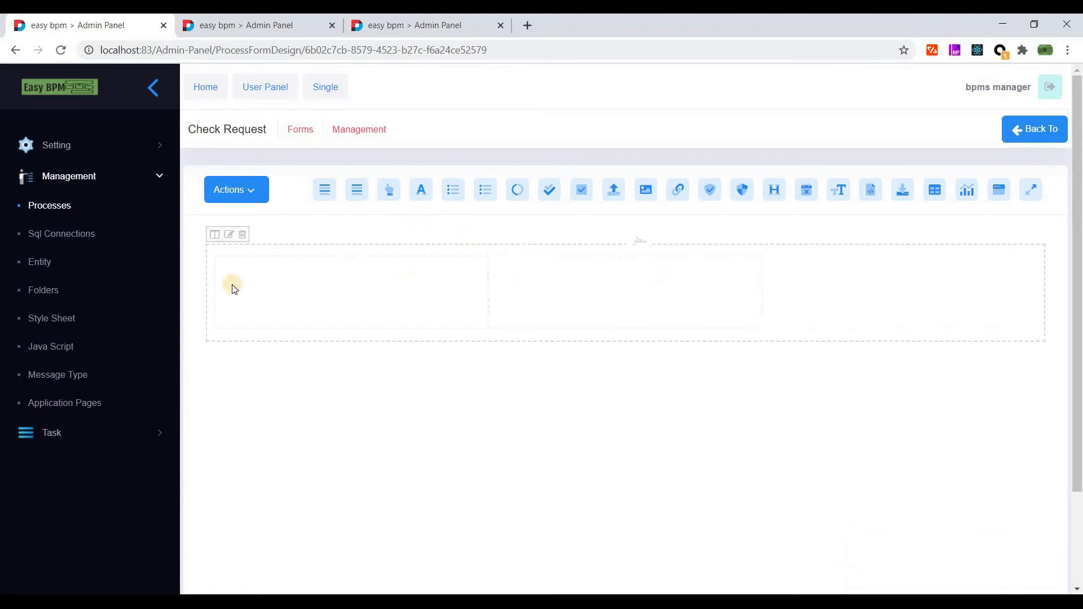
{"action": "mouse_move", "coordinate": [227, 268]}
{"action": "left_click", "coordinate": [258, 261]}
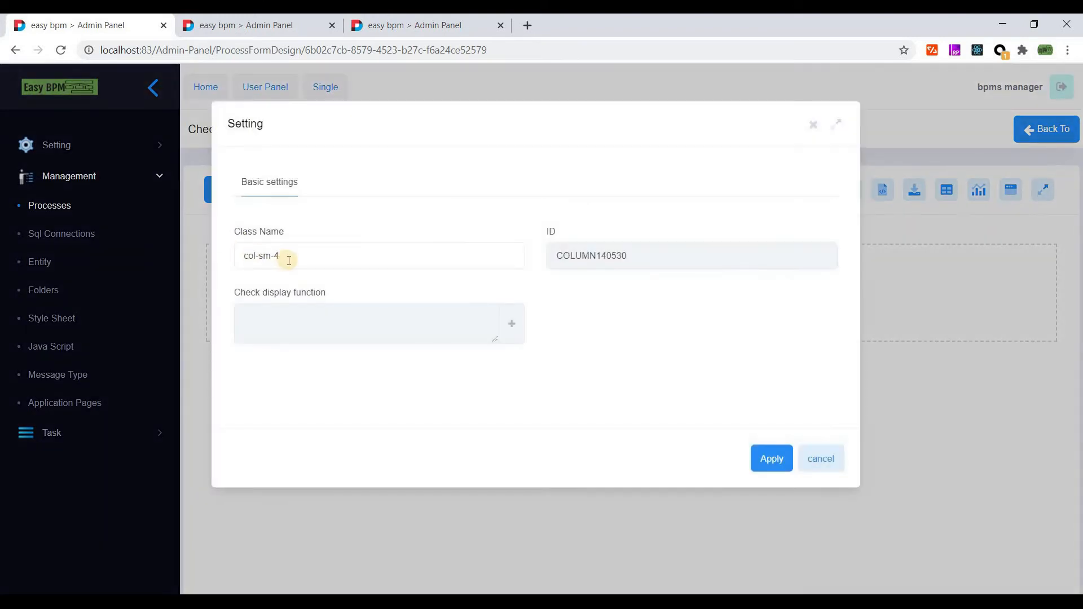
{"action": "double_click", "coordinate": [277, 256]}
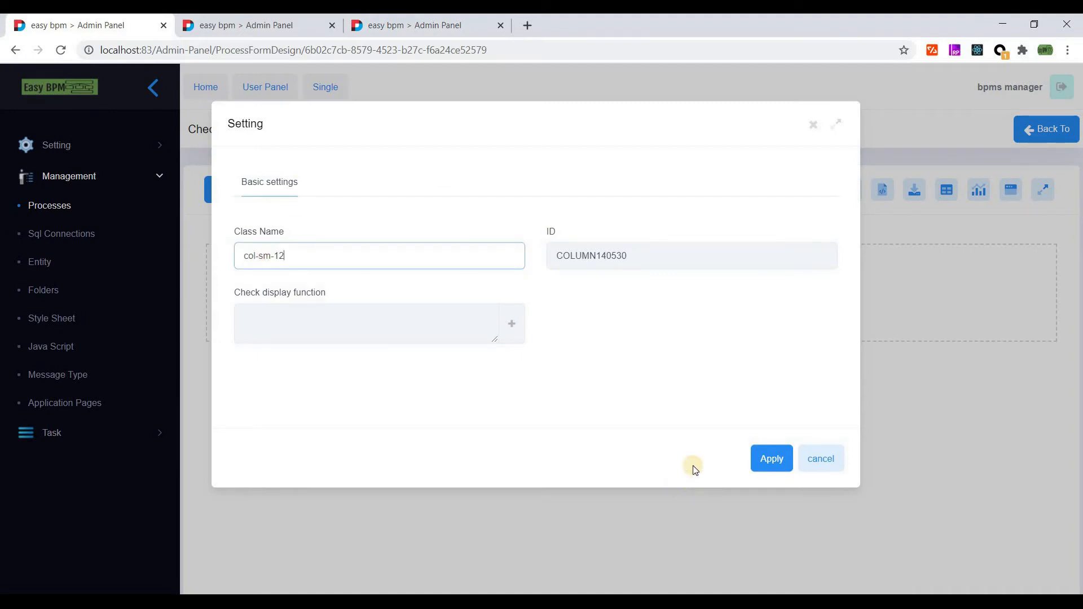
{"action": "left_click", "coordinate": [764, 457]}
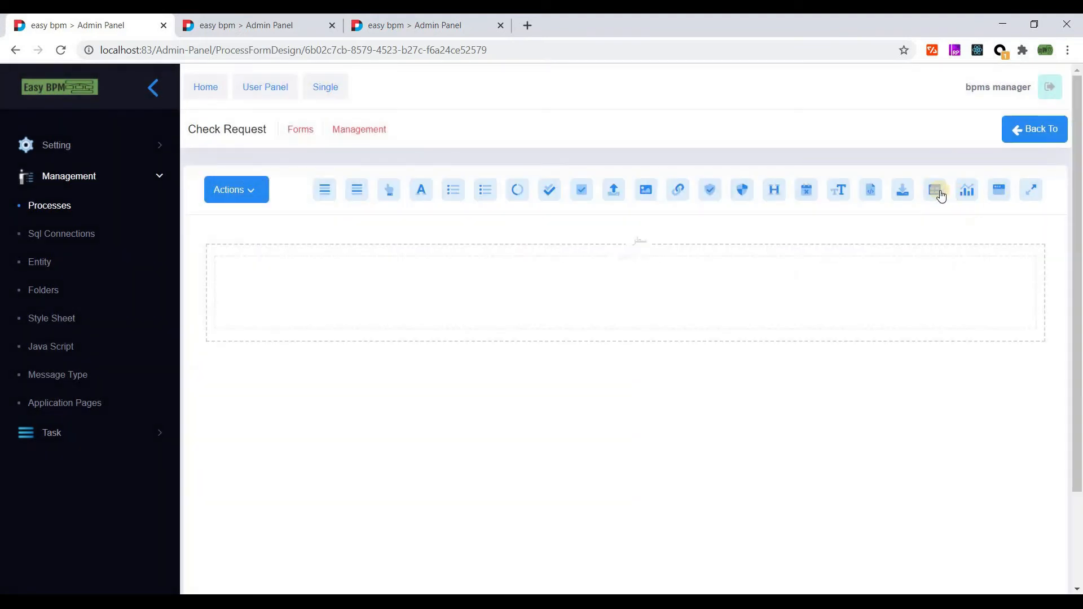
- Embed the Add Request form in the row as a read-only form element
{"action": "left_click_drag", "start_coordinate": [1000, 189], "coordinate": [536, 294]}
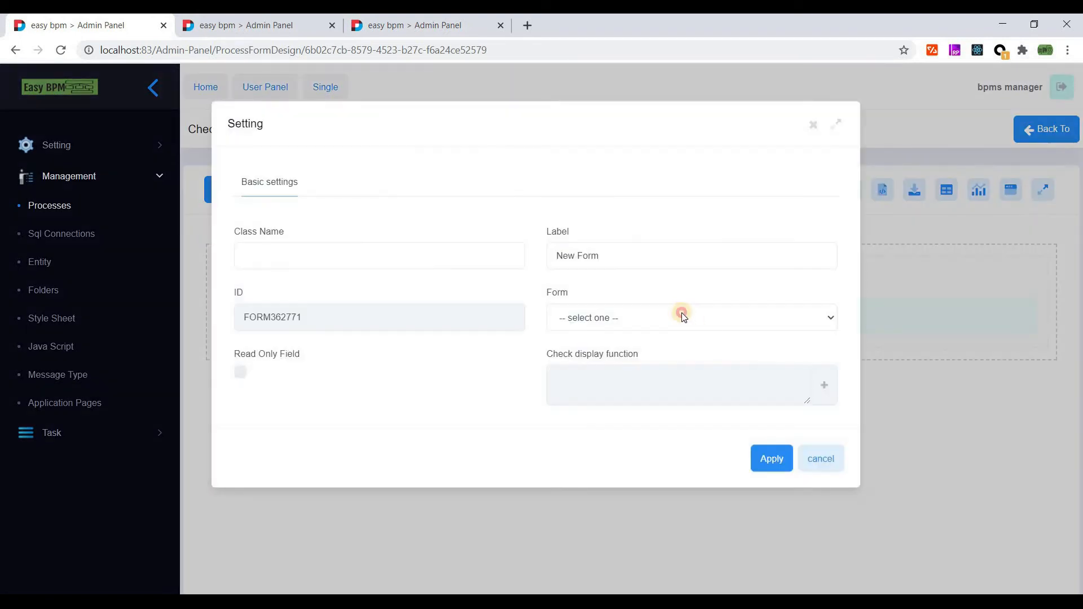
{"action": "left_click", "coordinate": [682, 314]}
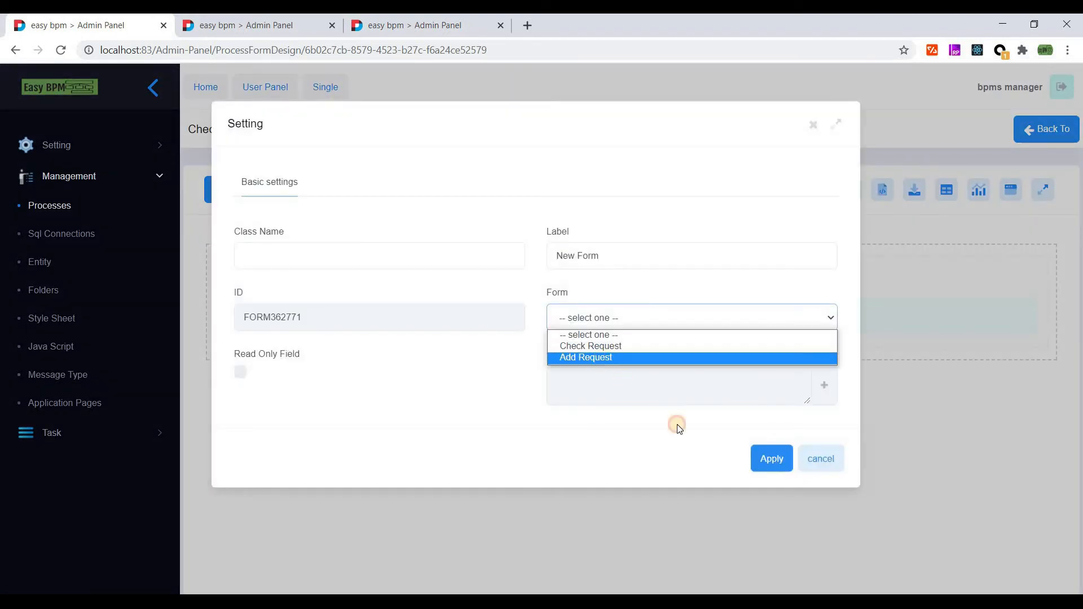
{"action": "left_click", "coordinate": [624, 380]}
{"action": "left_click", "coordinate": [241, 371]}
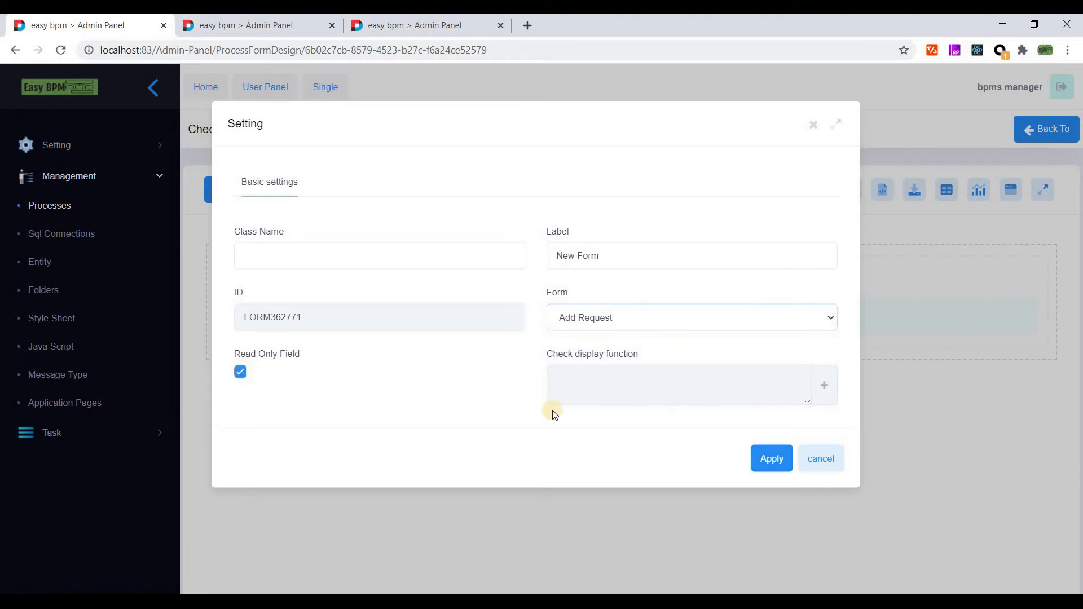
{"action": "left_click", "coordinate": [766, 460]}
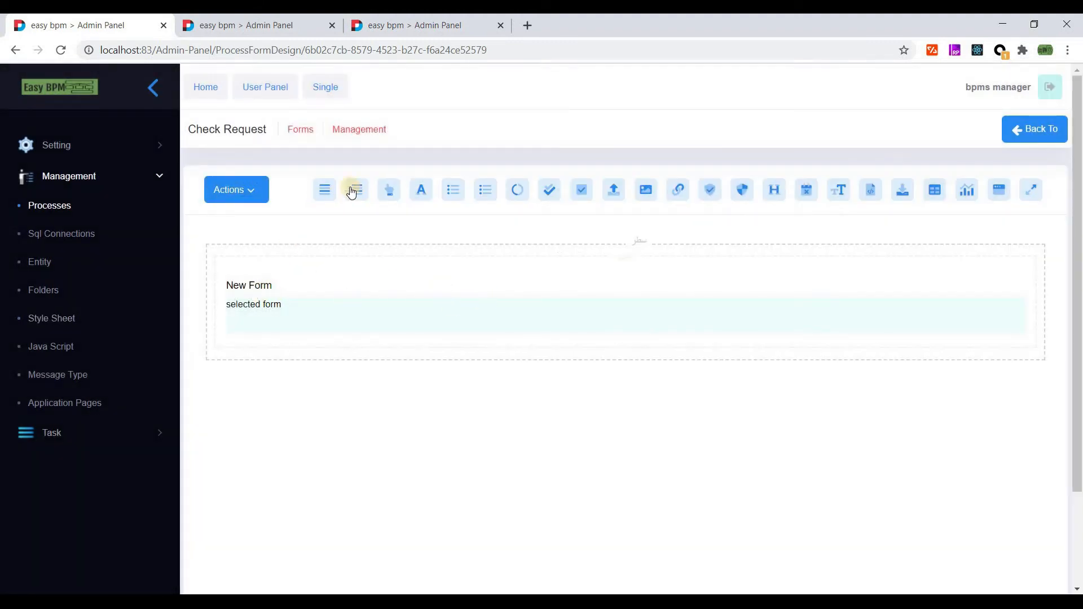
- Add a second three-column row and place a date picker in its first cell
{"action": "left_click_drag", "start_coordinate": [322, 190], "coordinate": [253, 411]}
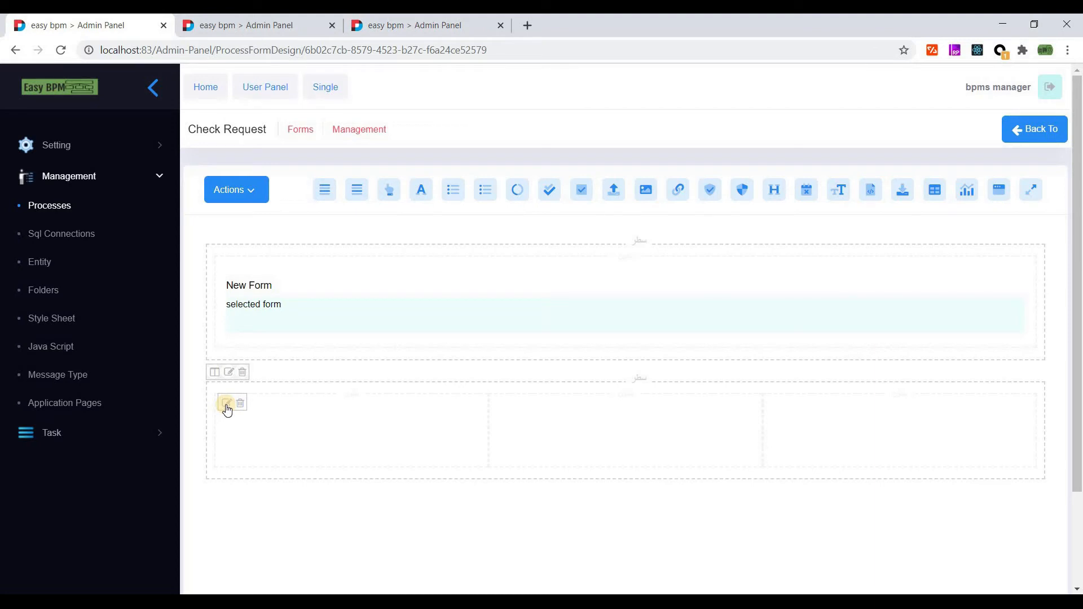
{"action": "left_click_drag", "start_coordinate": [421, 191], "coordinate": [309, 428]}
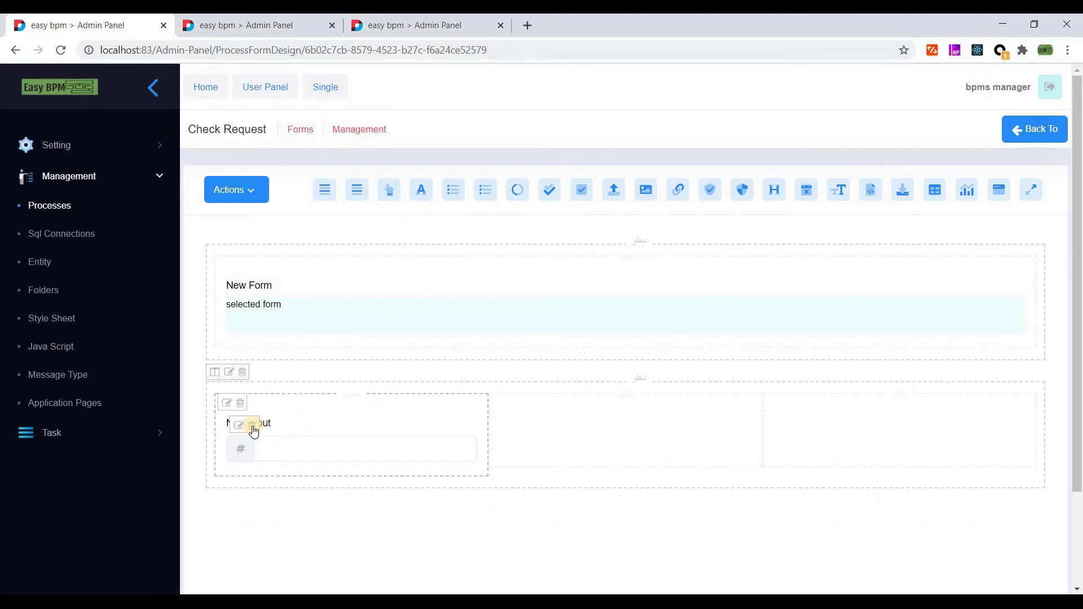
{"action": "left_click_drag", "start_coordinate": [807, 189], "coordinate": [288, 423]}
- Label the date picker 'Appointment Date', make it required, and set Time Type to DateTime
{"action": "left_click", "coordinate": [243, 425]}
{"action": "key", "text": "ctrl+a"}
{"action": "type", "text": "A"}
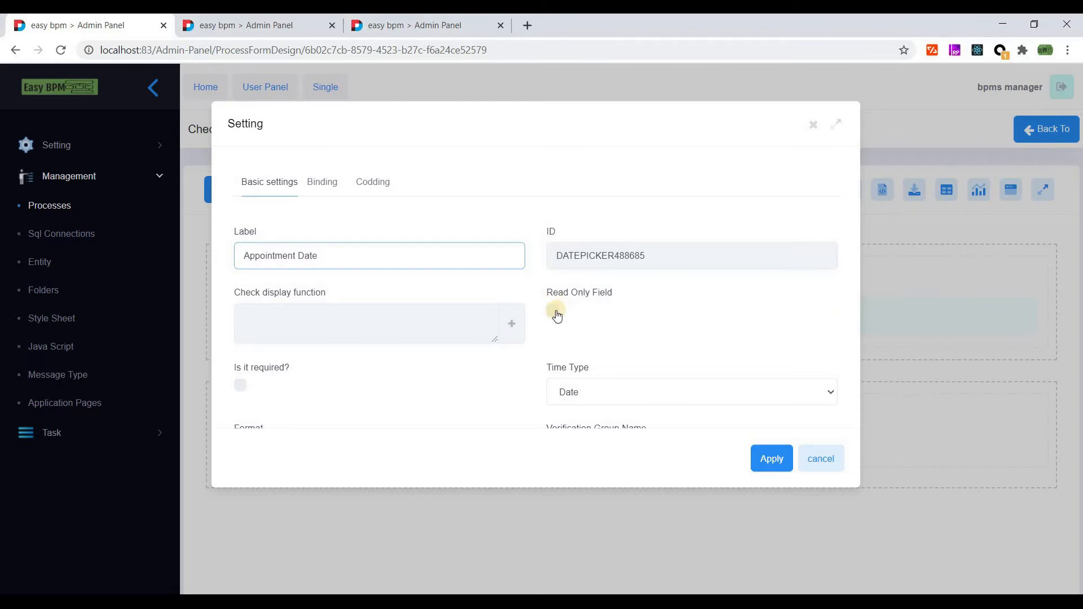
{"action": "scroll", "coordinate": [237, 311], "scroll_direction": "down", "scroll_amount": 1}
{"action": "left_click", "coordinate": [240, 310]}
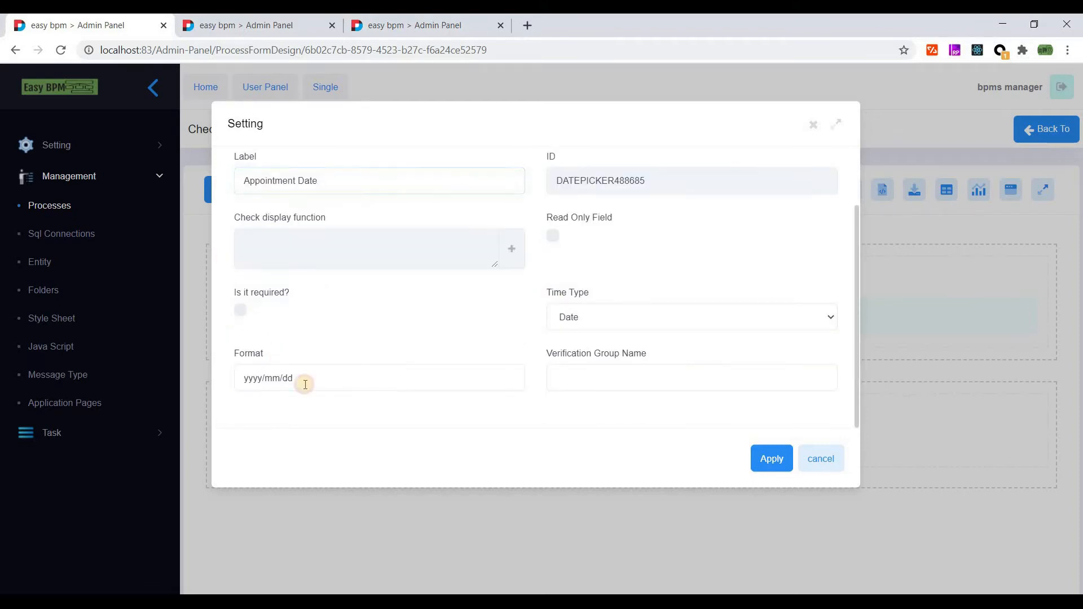
{"action": "left_click", "coordinate": [590, 319]}
{"action": "left_click", "coordinate": [590, 334]}
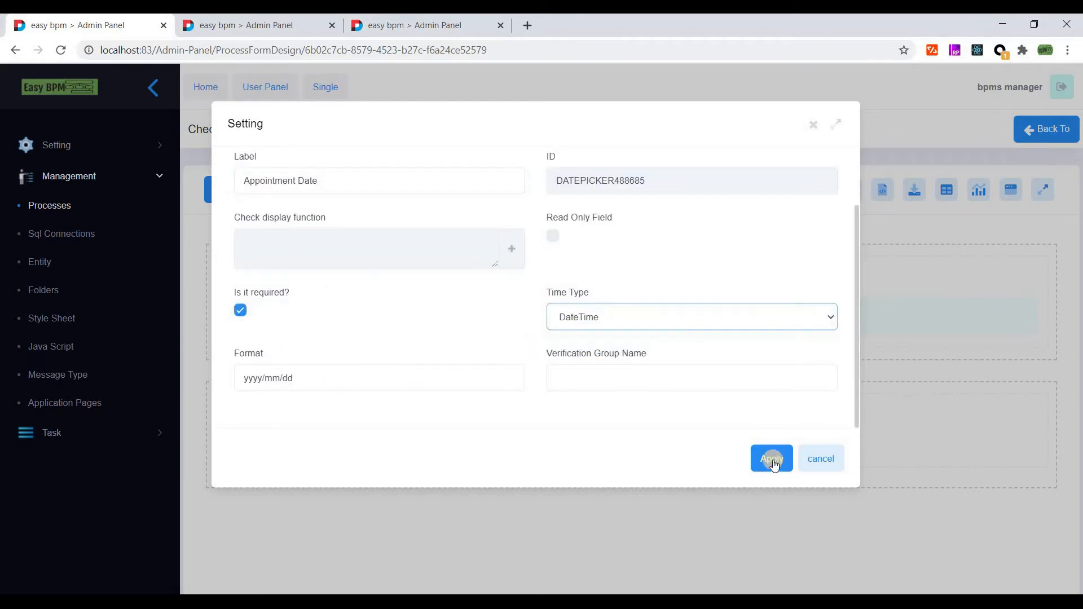
{"action": "scroll", "coordinate": [564, 294], "scroll_direction": "up", "scroll_amount": 1}
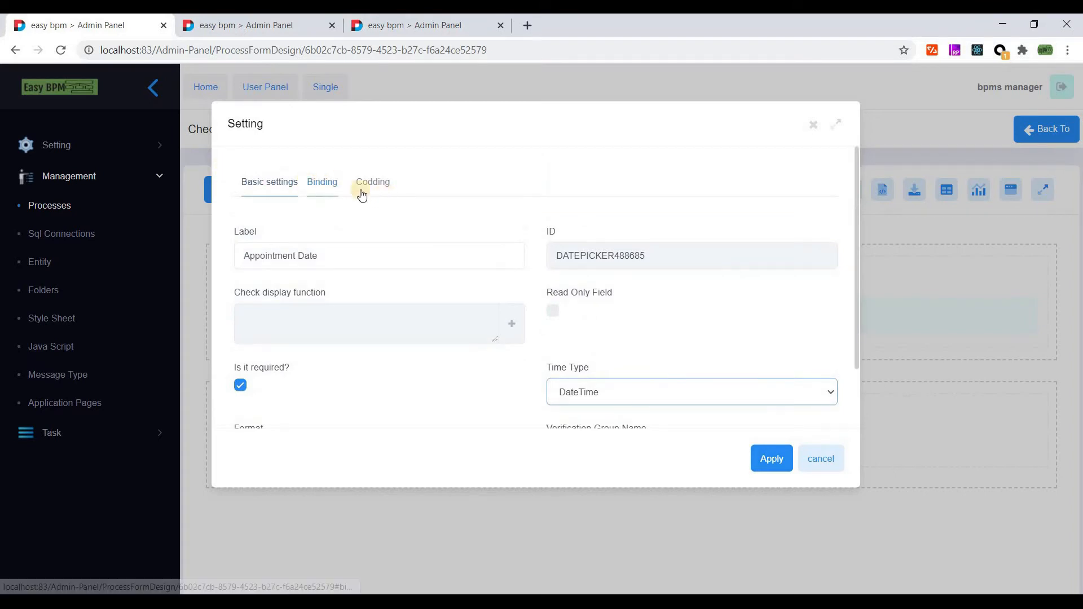
- Open the Appointment Date binding options and browse the existing variables for a load source
{"action": "left_click", "coordinate": [319, 193]}
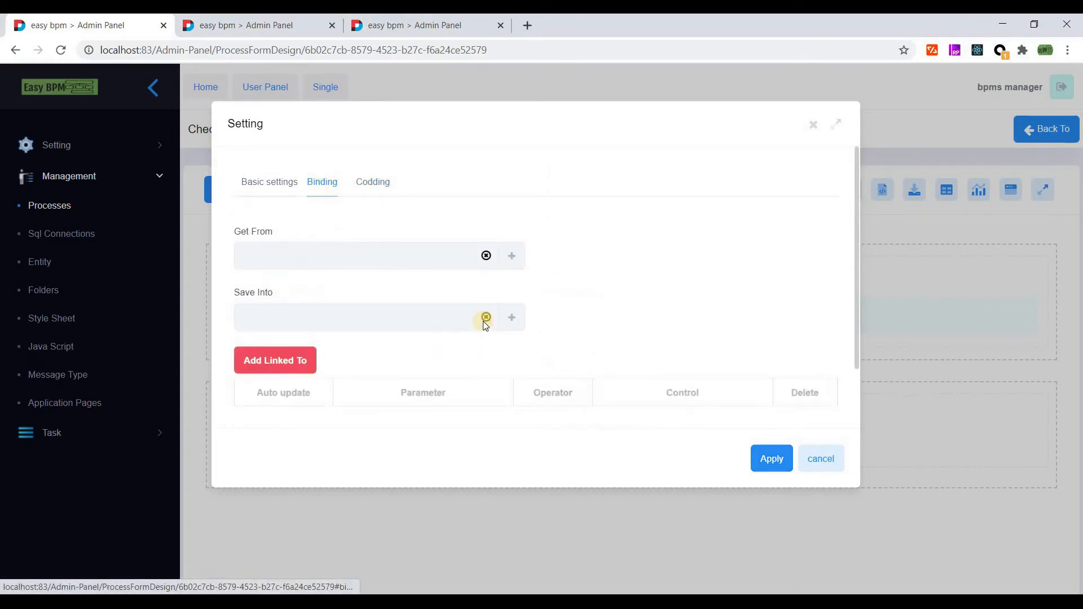
{"action": "left_click", "coordinate": [511, 255]}
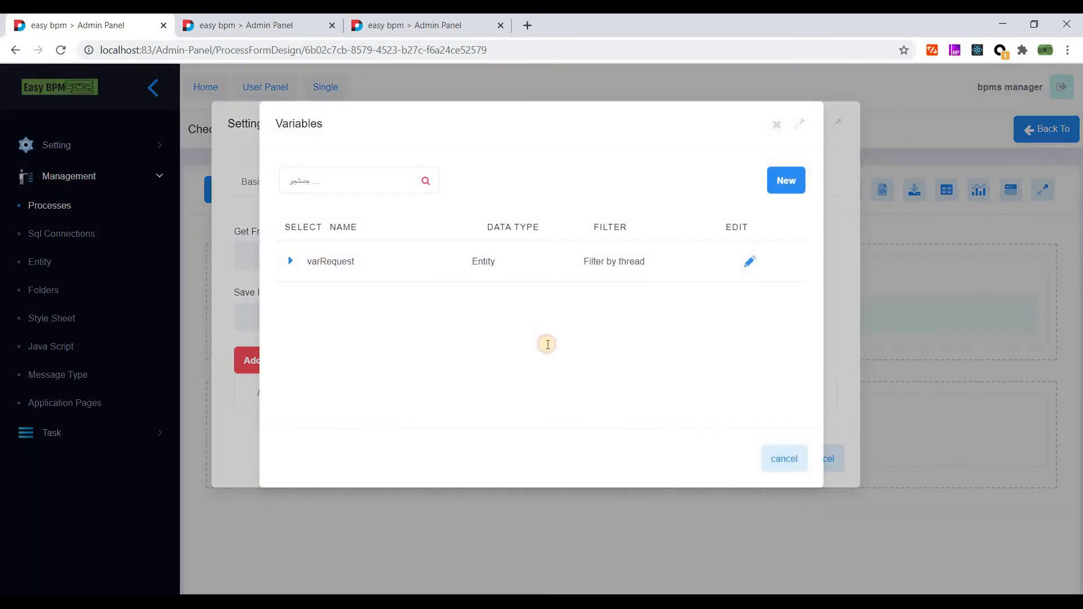
{"action": "scroll", "coordinate": [543, 355], "scroll_direction": "down", "scroll_amount": 4}
{"action": "scroll", "coordinate": [543, 360], "scroll_direction": "up", "scroll_amount": 2}
{"action": "scroll", "coordinate": [543, 360], "scroll_direction": "down", "scroll_amount": 2}
{"action": "scroll", "coordinate": [542, 360], "scroll_direction": "up", "scroll_amount": 4}
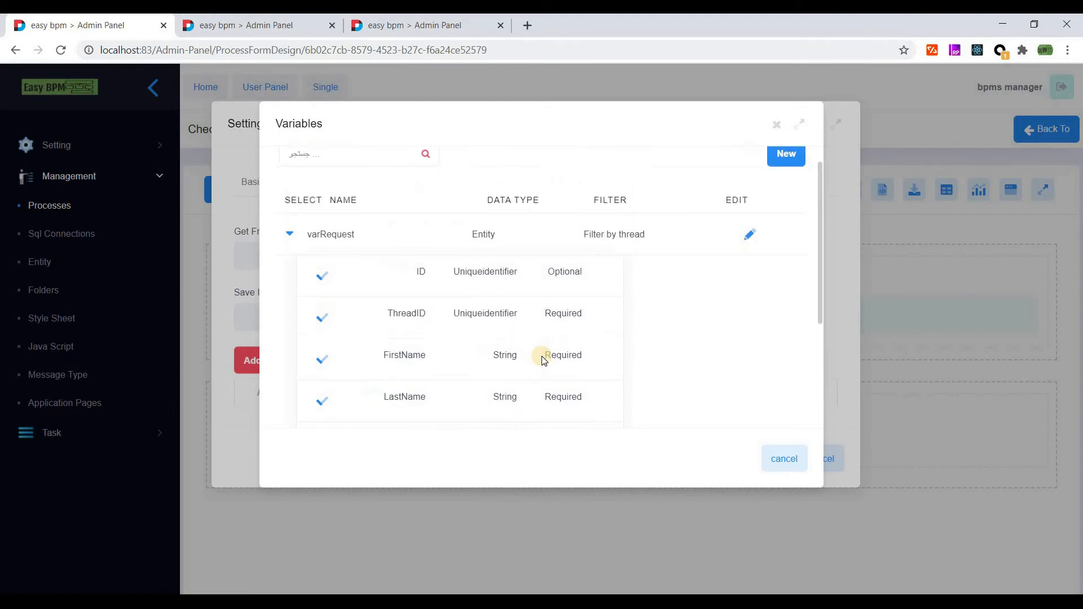
{"action": "left_click", "coordinate": [783, 457]}
{"action": "left_click", "coordinate": [515, 261]}
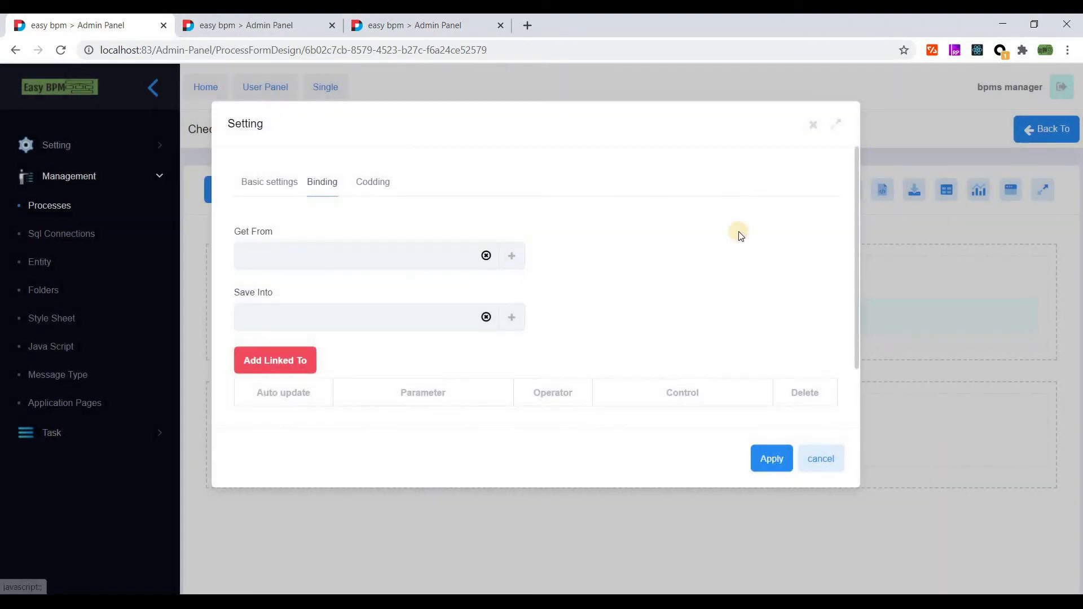
- Create a new Local Date Time variable named varAppointmentDate
{"action": "left_click", "coordinate": [782, 182]}
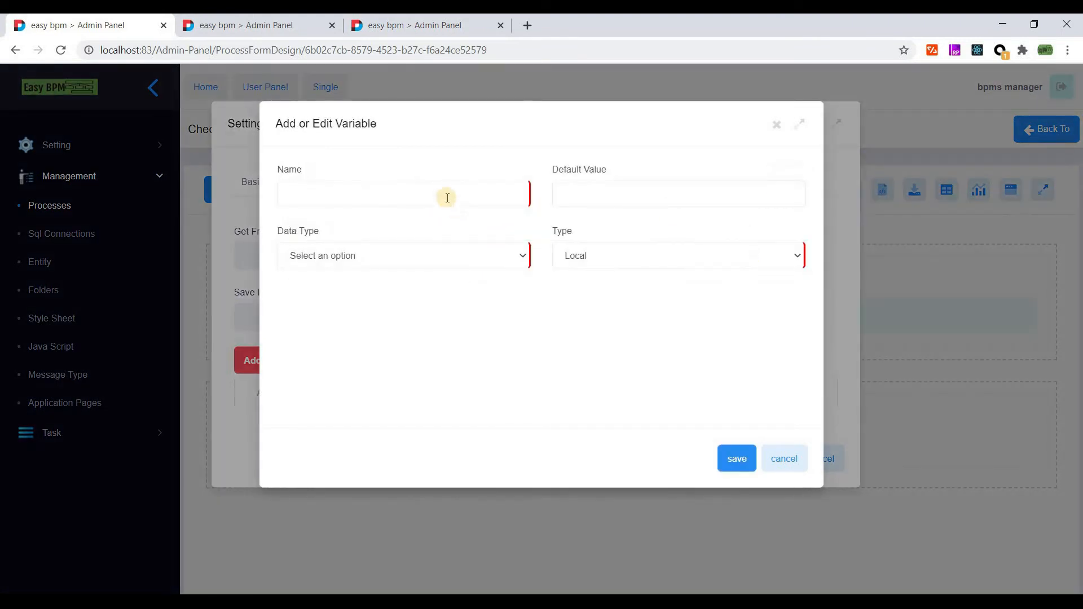
{"action": "left_click", "coordinate": [442, 192]}
{"action": "type", "text": "varRequest"}
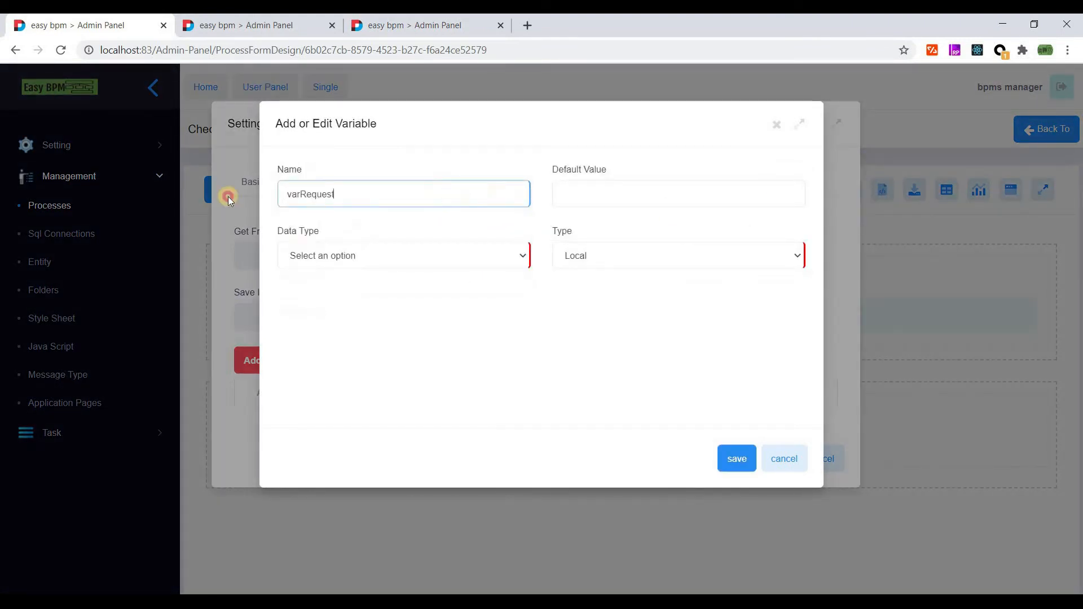
{"action": "left_click_drag", "start_coordinate": [281, 194], "coordinate": [333, 218]}
{"action": "type", "text": "AppointmentDat"}
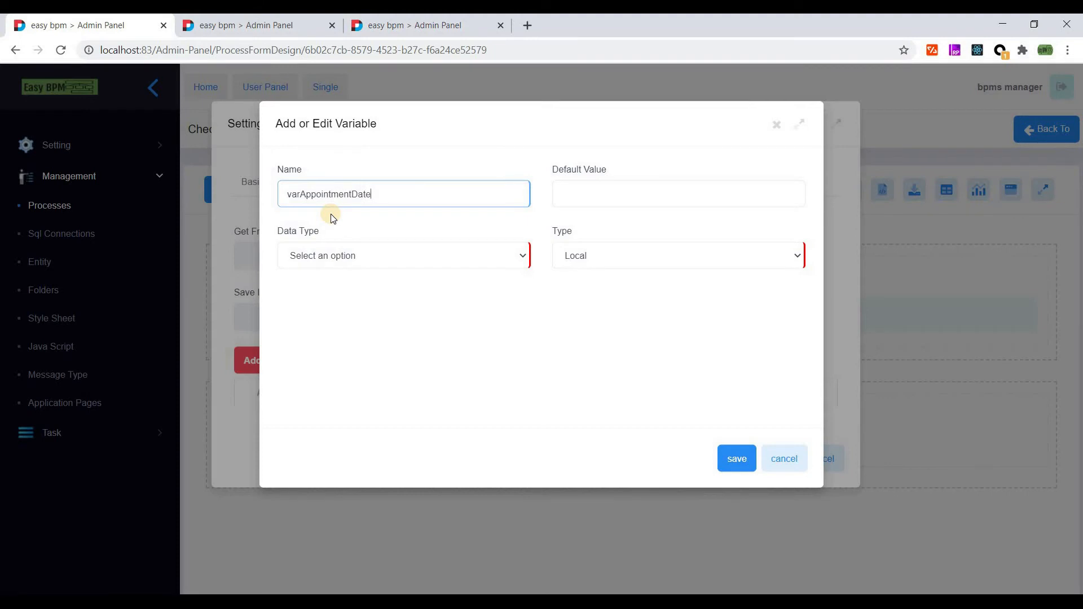
{"action": "key", "text": "ctrl+s"}
{"action": "left_click", "coordinate": [588, 388]}
{"action": "double_click", "coordinate": [372, 192]}
{"action": "left_click", "coordinate": [382, 256]}
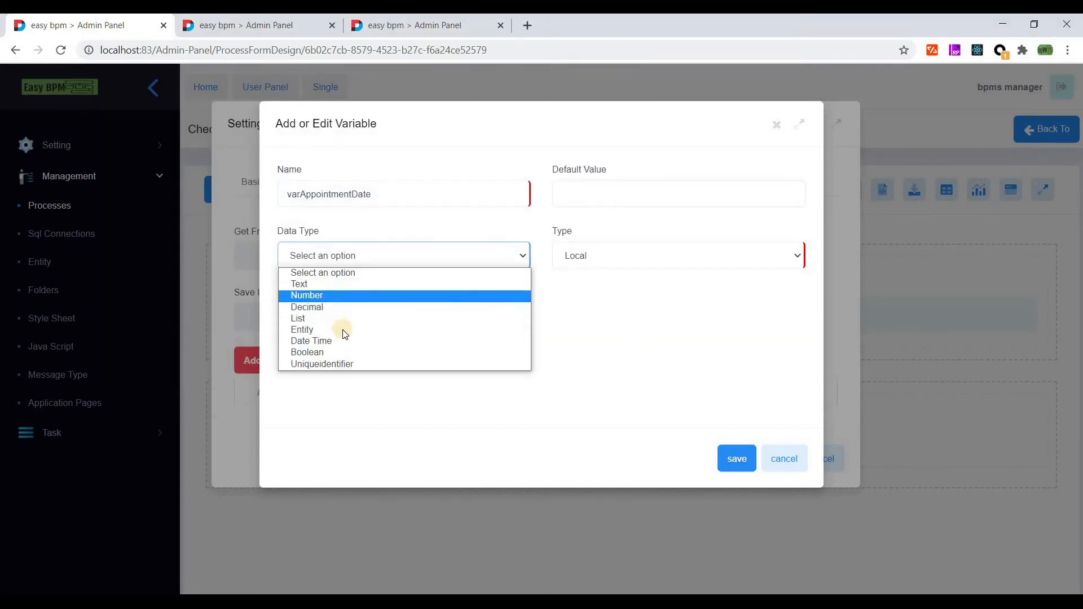
{"action": "left_click", "coordinate": [375, 341]}
{"action": "left_click", "coordinate": [648, 256]}
{"action": "left_click", "coordinate": [733, 457]}
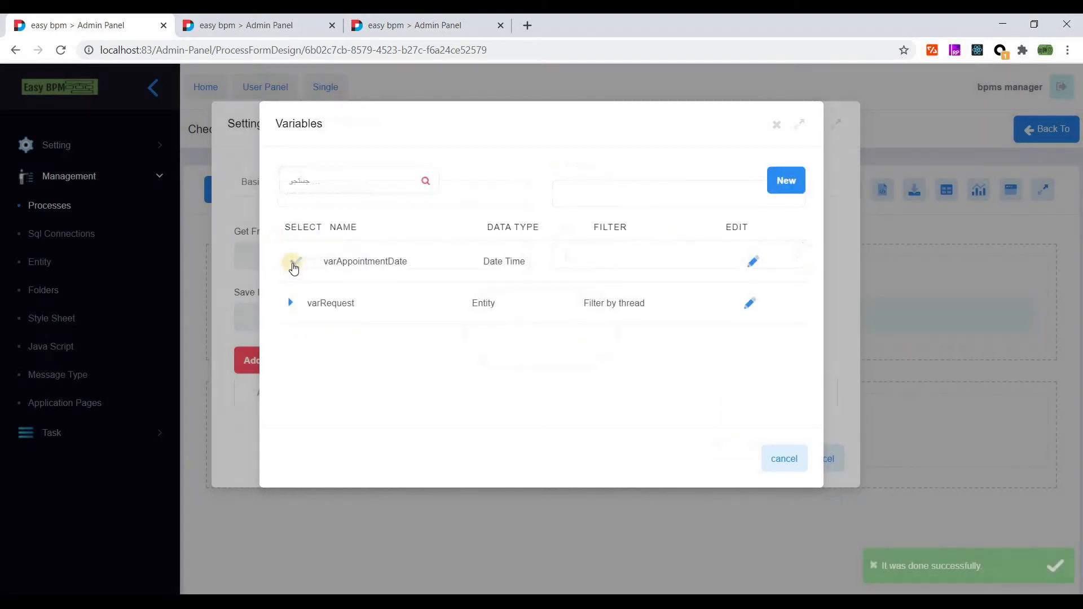
- Select varAppointmentDate for both Get From and Save Into, and apply
{"action": "left_click", "coordinate": [293, 262]}
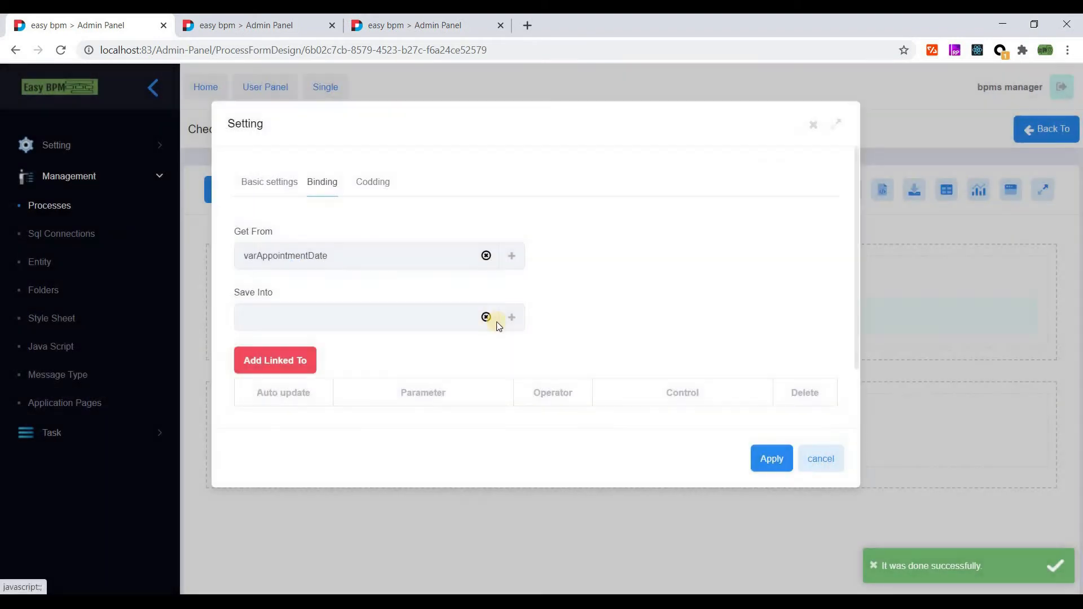
{"action": "left_click", "coordinate": [500, 319]}
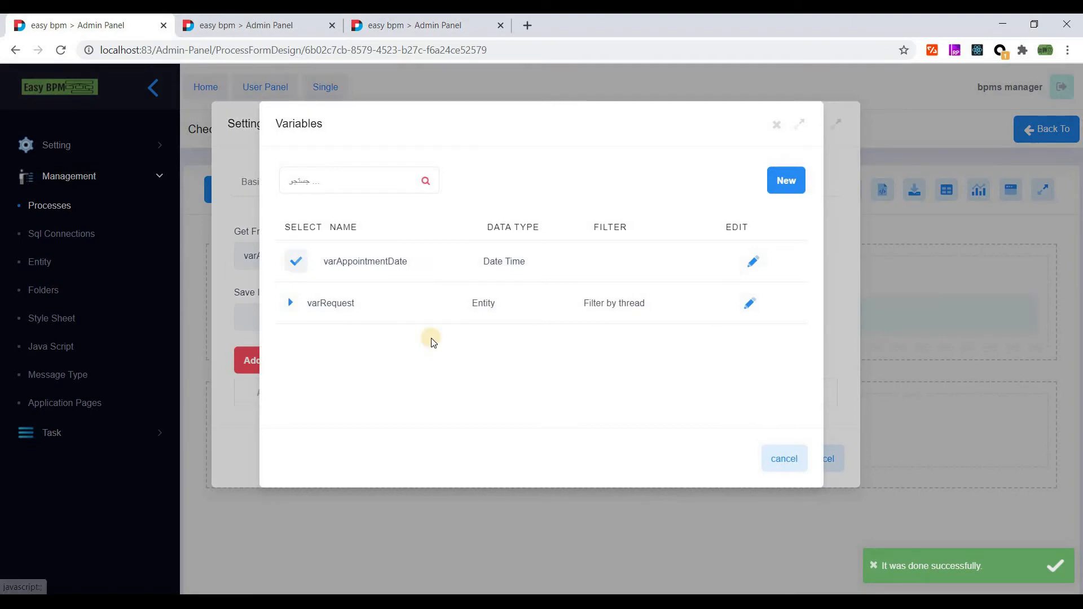
{"action": "left_click", "coordinate": [293, 261]}
{"action": "left_click", "coordinate": [783, 464]}
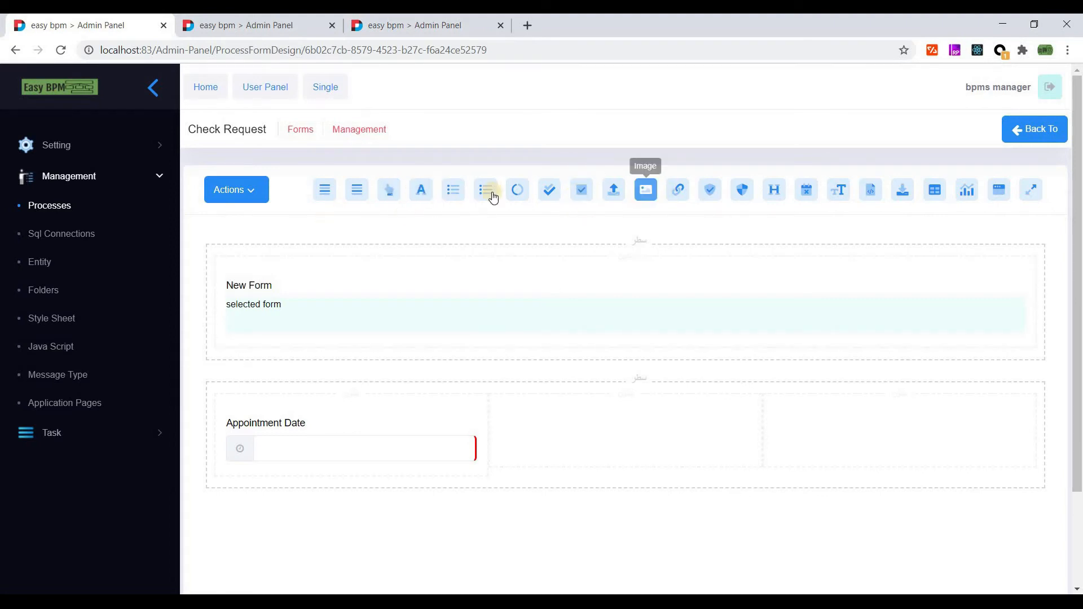
- Add a dropdown to the second row's middle cell and name it Status
{"action": "left_click_drag", "start_coordinate": [483, 192], "coordinate": [564, 419]}
{"action": "left_click", "coordinate": [525, 447]}
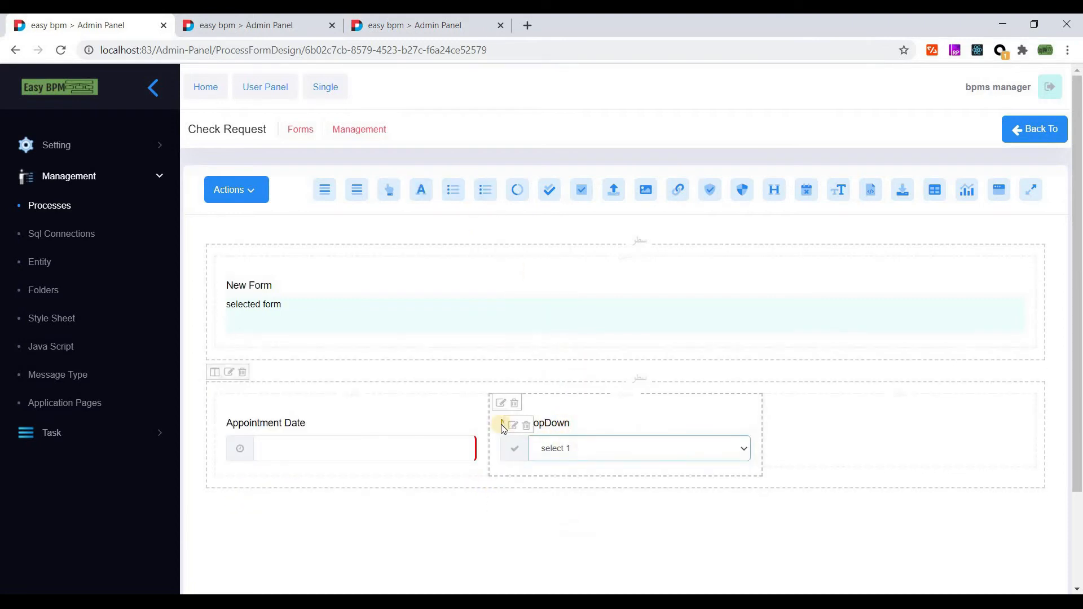
{"action": "left_click", "coordinate": [501, 403]}
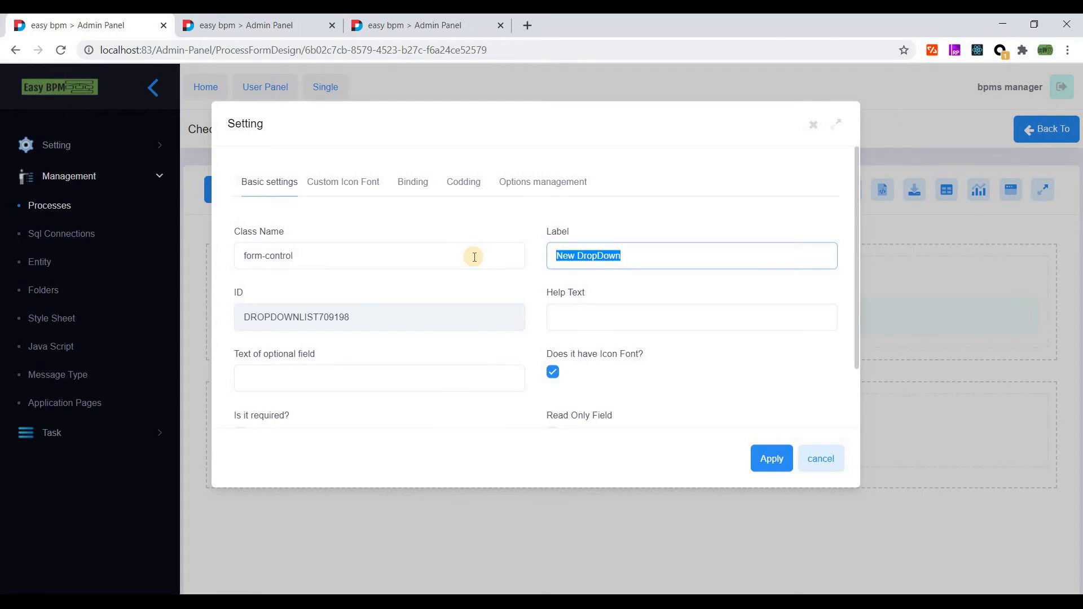
{"action": "type", "text": "Status"}
- On the Status Binding tab, abandon a new variable and open the Get From variable list
{"action": "left_click", "coordinate": [374, 184]}
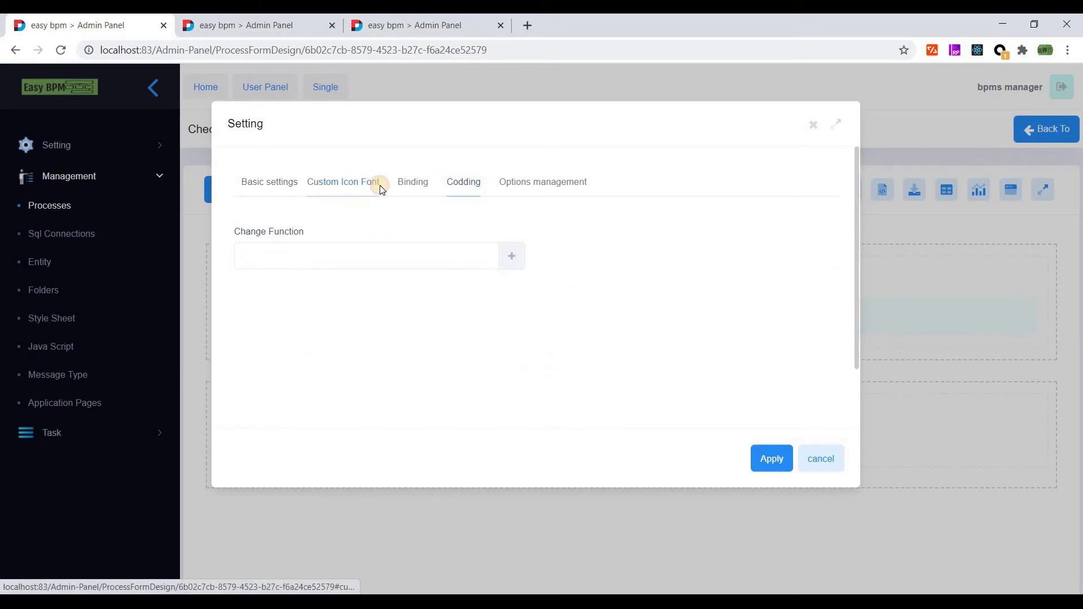
{"action": "left_click", "coordinate": [354, 183]}
{"action": "left_click", "coordinate": [405, 184]}
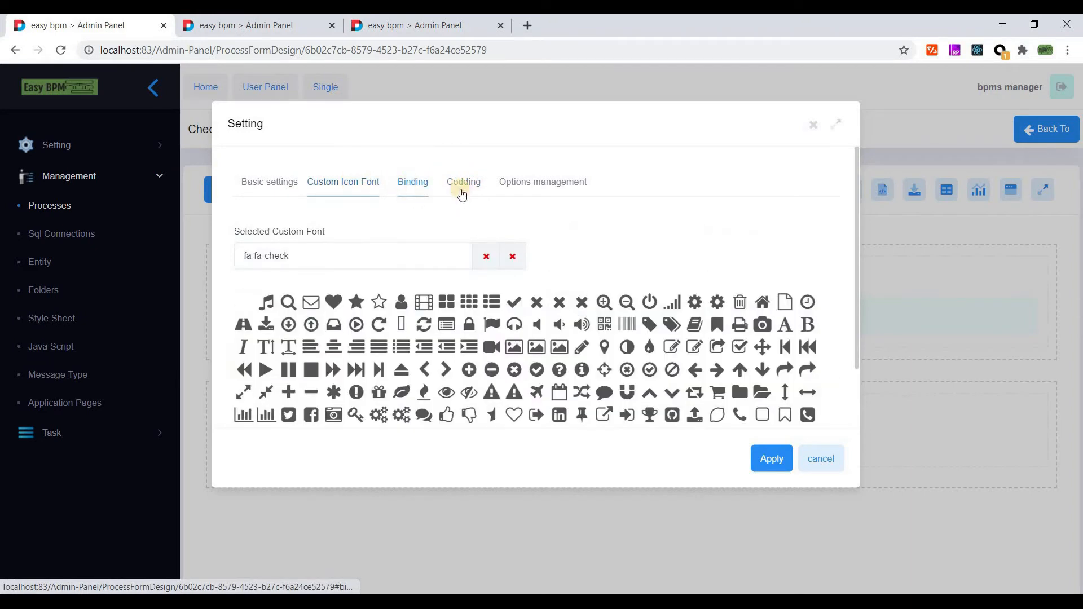
{"action": "left_click", "coordinate": [511, 318]}
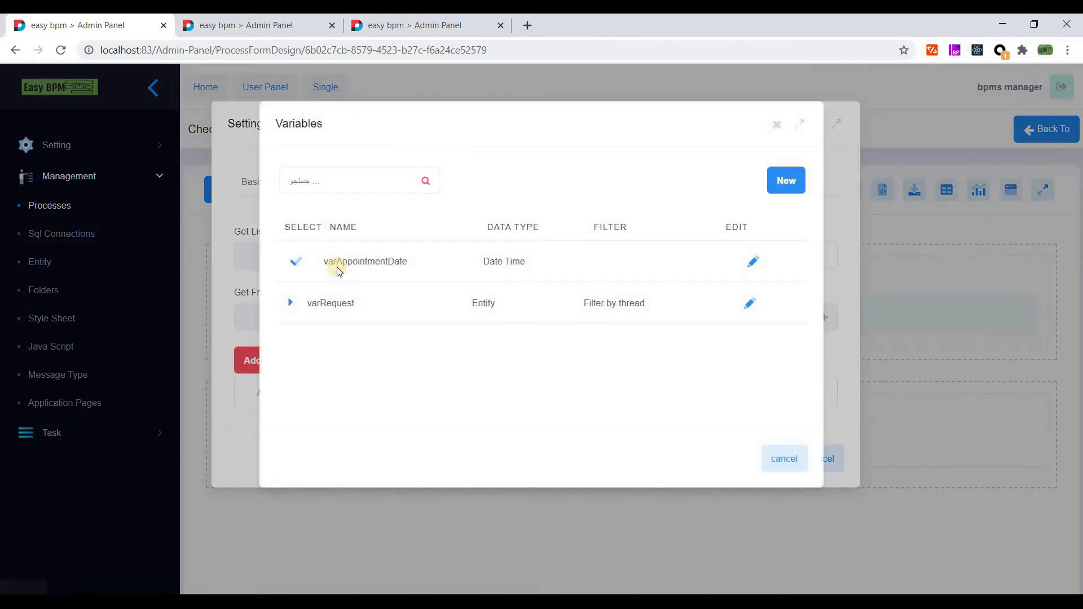
{"action": "left_click", "coordinate": [789, 181]}
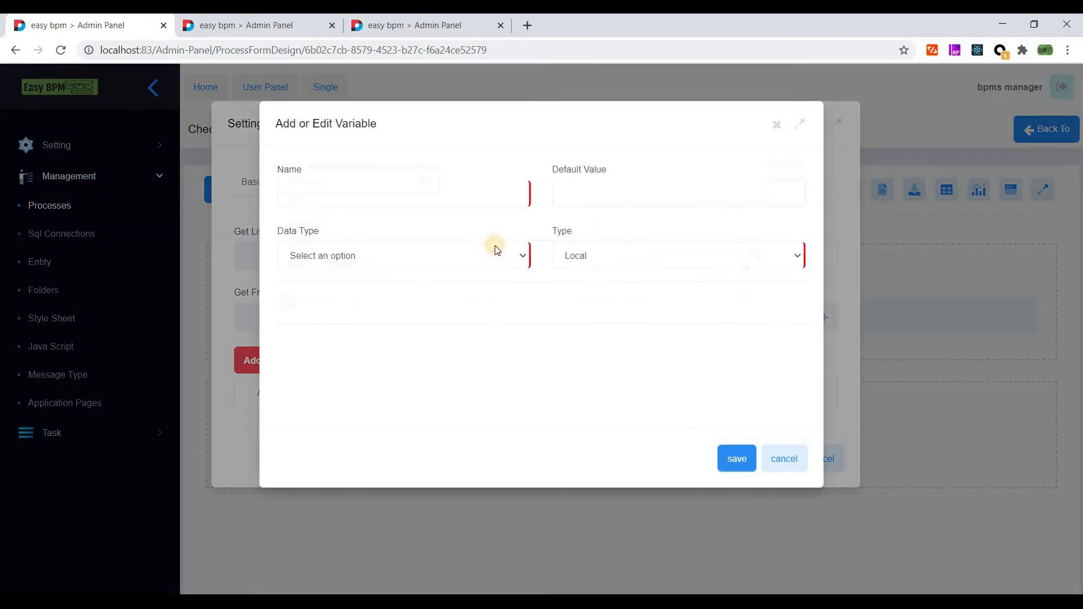
{"action": "left_click", "coordinate": [764, 458]}
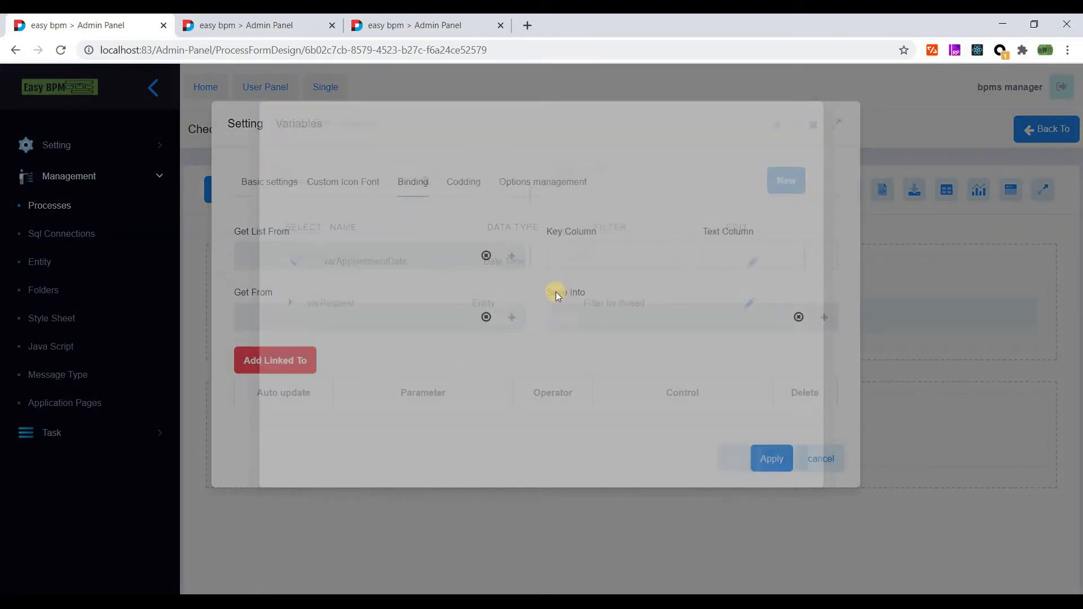
{"action": "scroll", "coordinate": [706, 302], "scroll_direction": "down", "scroll_amount": 1}
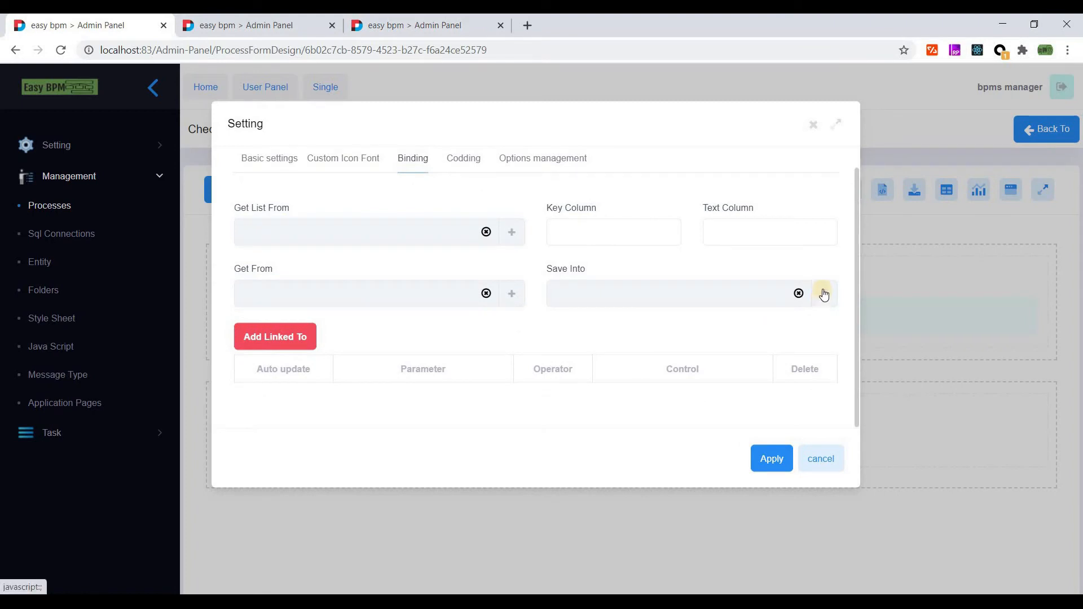
{"action": "left_click", "coordinate": [516, 294]}
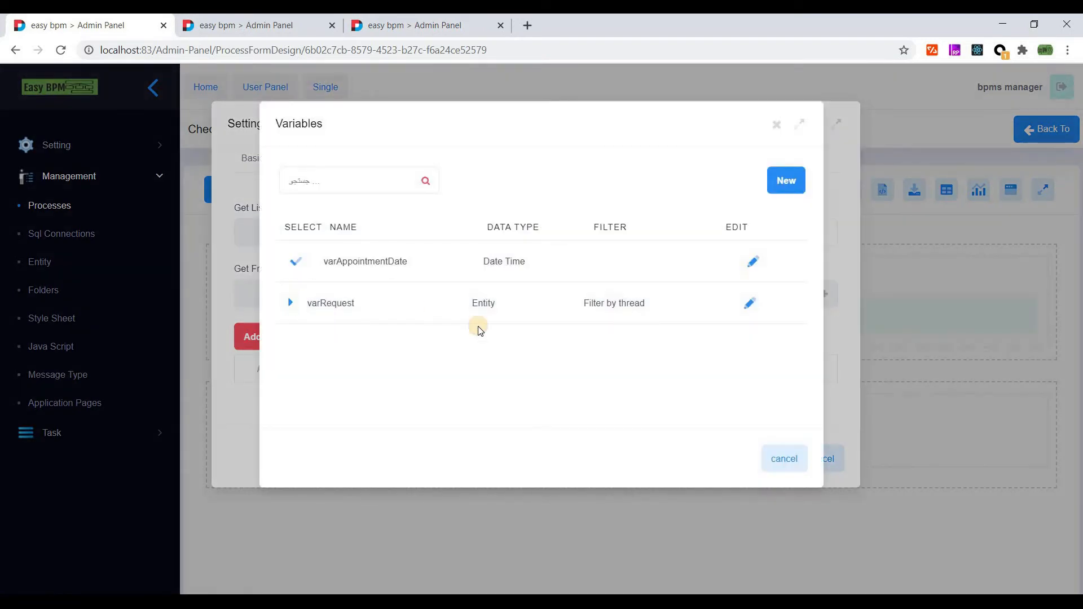
- Create a new Number variable named varAdminStatus for the Status dropdown
{"action": "left_click", "coordinate": [290, 303]}
{"action": "scroll", "coordinate": [456, 349], "scroll_direction": "down", "scroll_amount": 3}
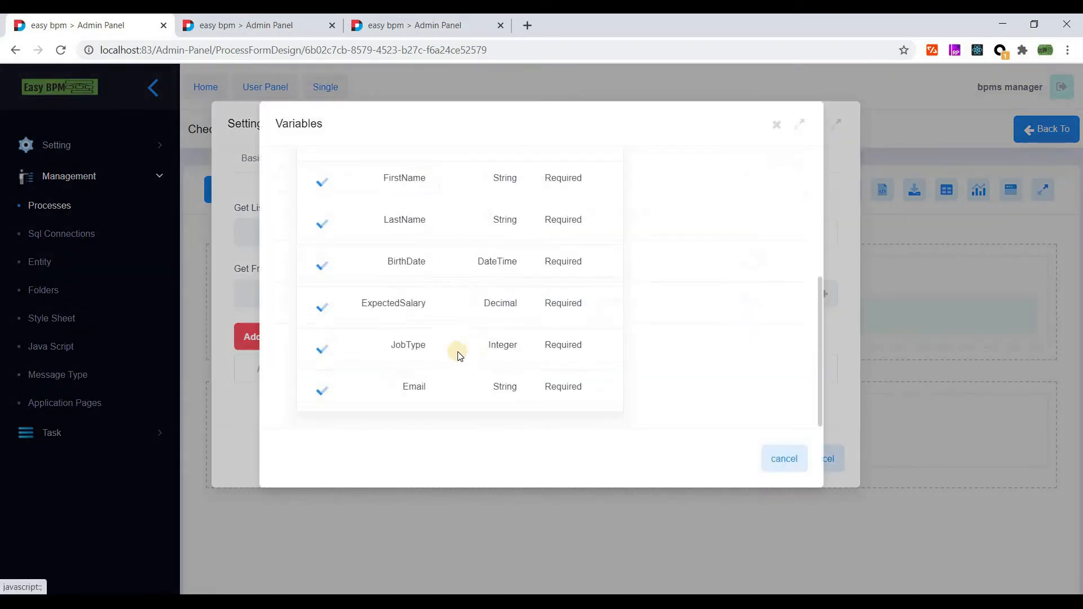
{"action": "scroll", "coordinate": [425, 350], "scroll_direction": "up", "scroll_amount": 2}
{"action": "scroll", "coordinate": [425, 350], "scroll_direction": "down", "scroll_amount": 1}
{"action": "scroll", "coordinate": [425, 354], "scroll_direction": "down", "scroll_amount": 1}
{"action": "scroll", "coordinate": [423, 344], "scroll_direction": "up", "scroll_amount": 4}
{"action": "left_click", "coordinate": [786, 181]}
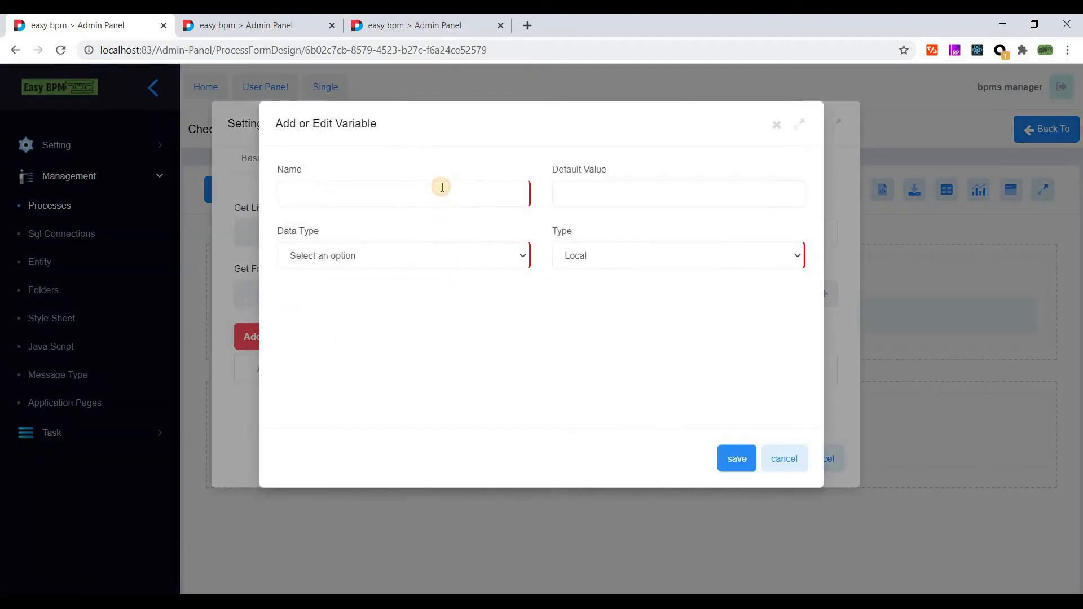
{"action": "left_click", "coordinate": [442, 187]}
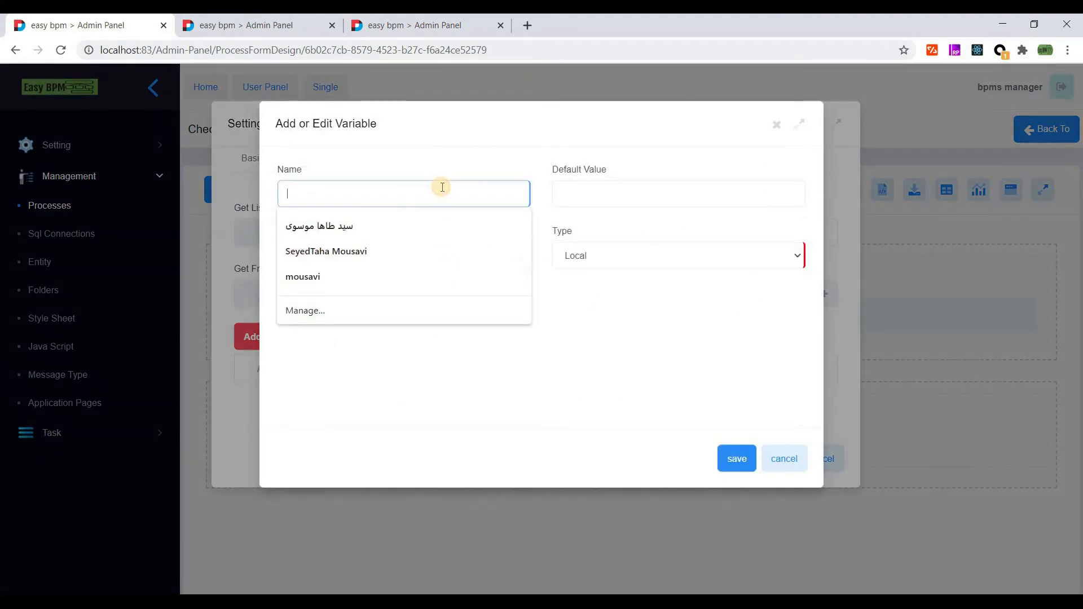
{"action": "type", "text": "varAdminStatu"}
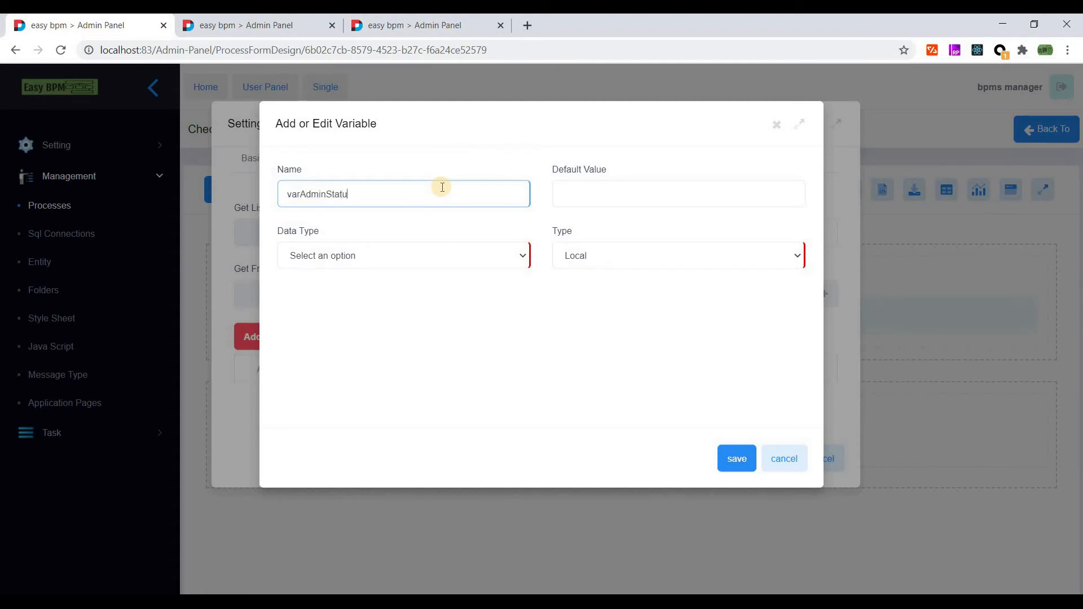
{"action": "left_click", "coordinate": [426, 251]}
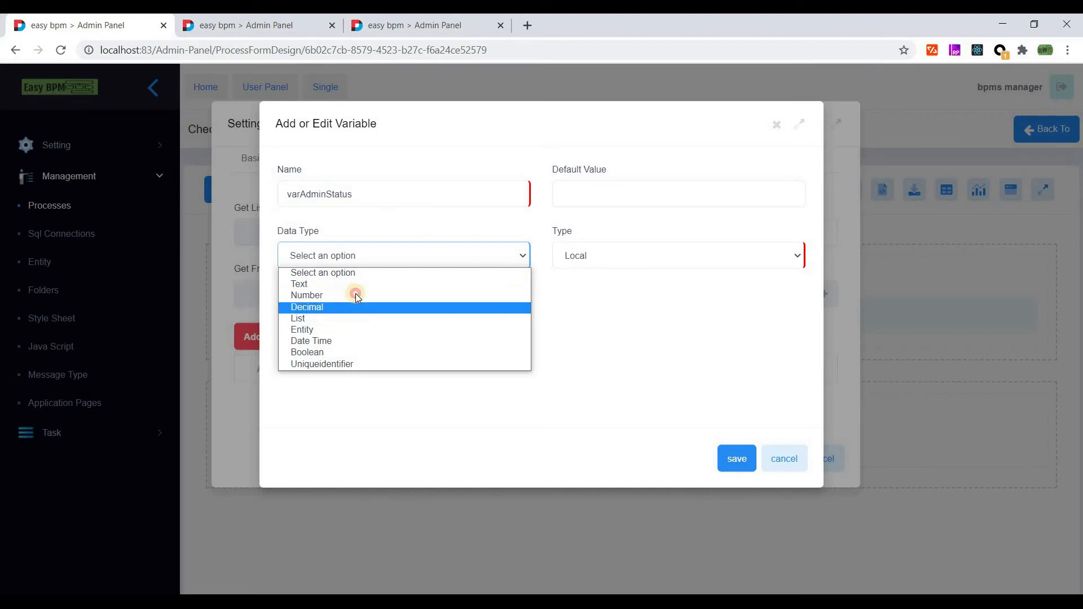
{"action": "left_click", "coordinate": [356, 293]}
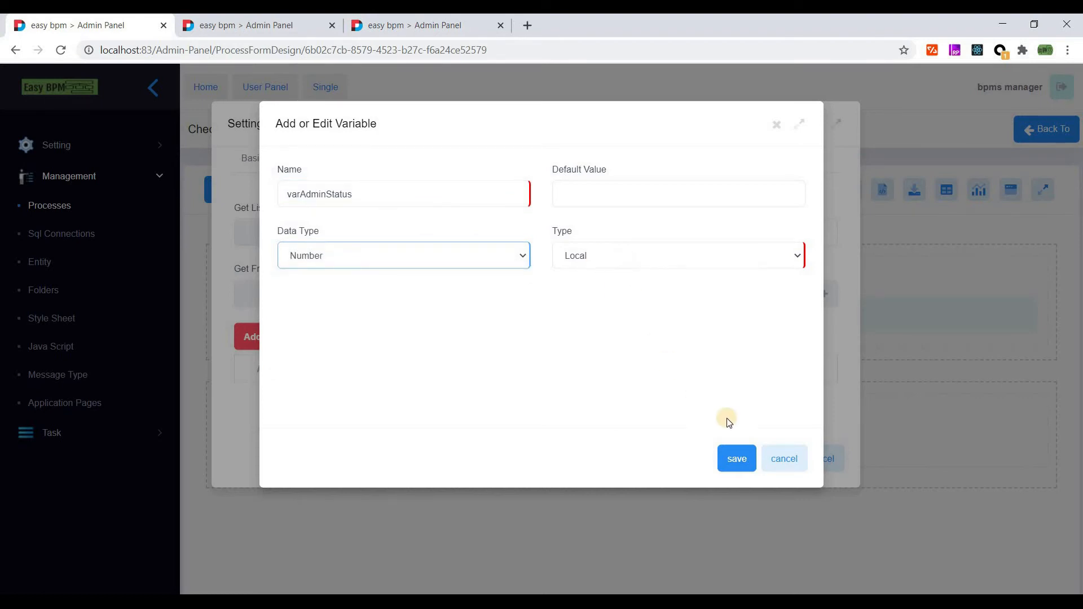
{"action": "left_click", "coordinate": [736, 459]}
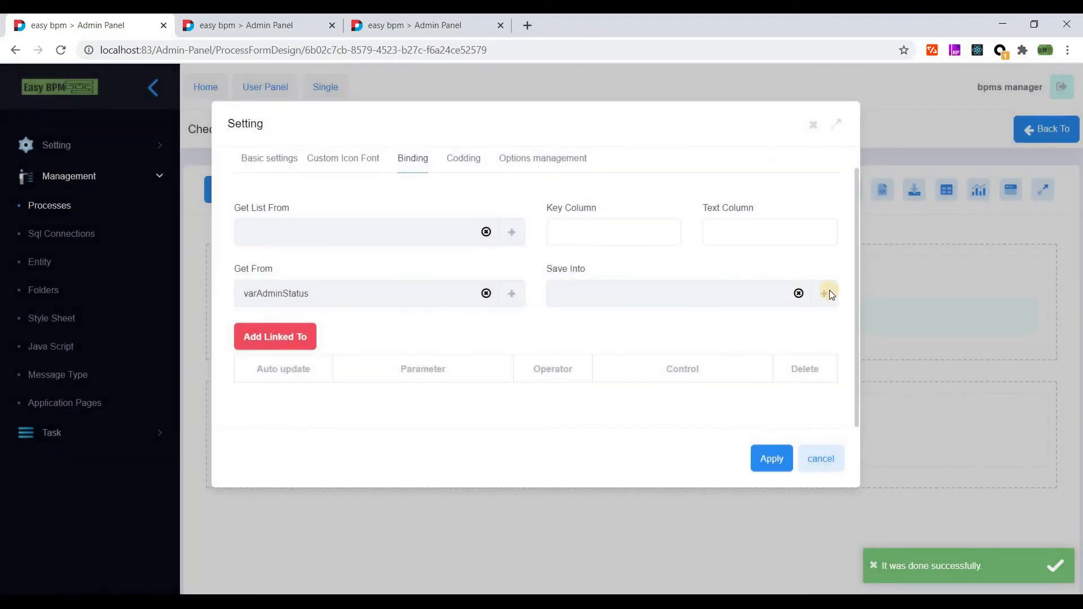
- Set the Status dropdown to save its value into varAdminStatus
{"action": "left_click", "coordinate": [575, 291]}
{"action": "left_click", "coordinate": [295, 259]}
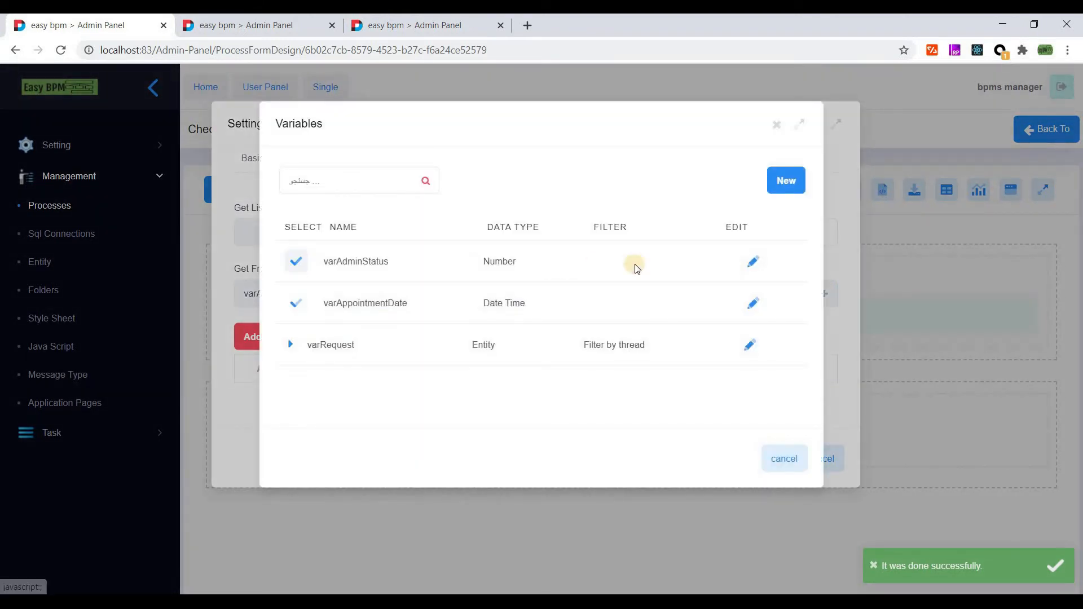
{"action": "left_click", "coordinate": [524, 163]}
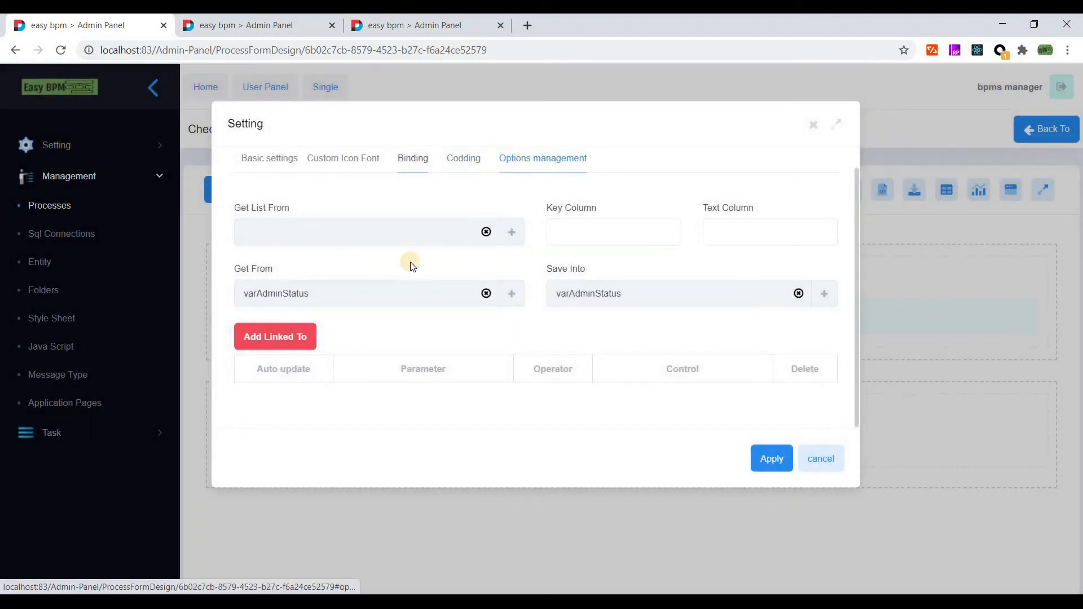
- Label the Status options Approved and Reject, with Approved as the default
{"action": "left_click", "coordinate": [354, 245]}
{"action": "key", "text": "ctrl+a"}
{"action": "type", "text": "A"}
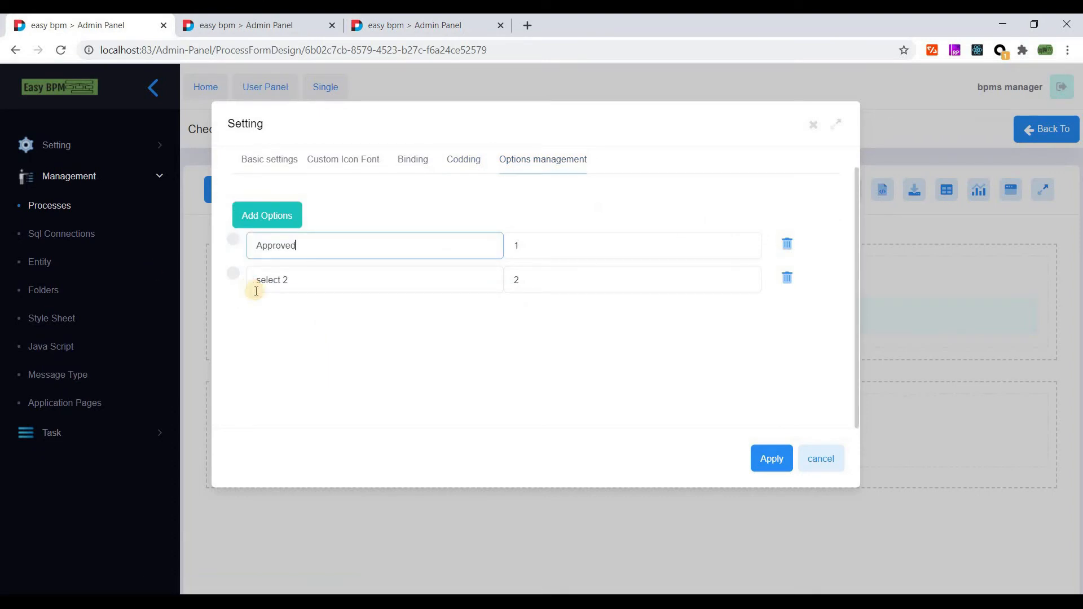
{"action": "key", "text": "Tab"}
{"action": "key", "text": "Tab"}
{"action": "type", "text": "Reject"}
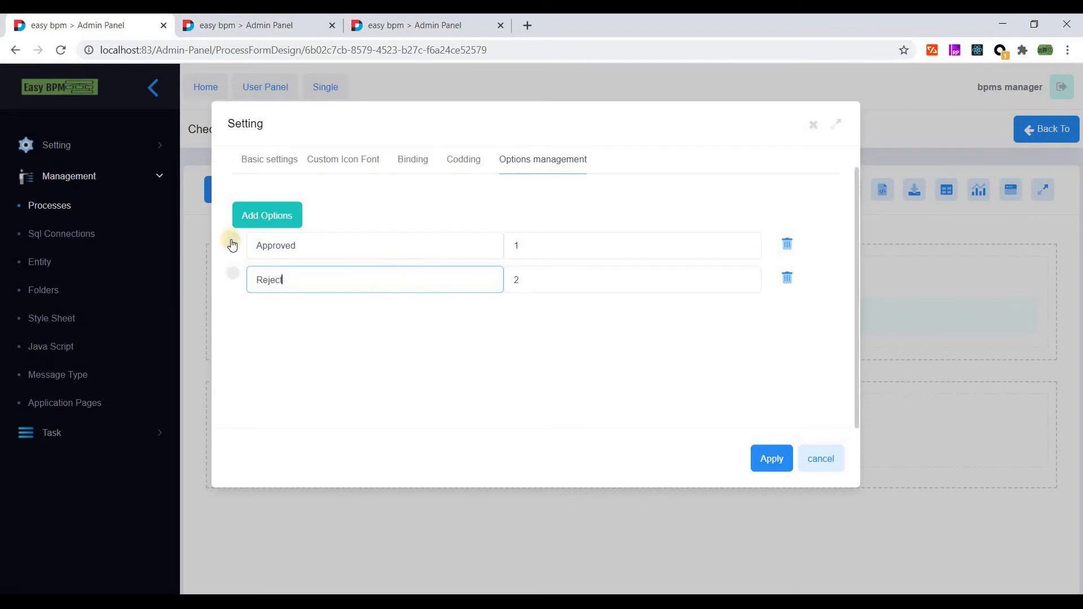
{"action": "left_click", "coordinate": [234, 240]}
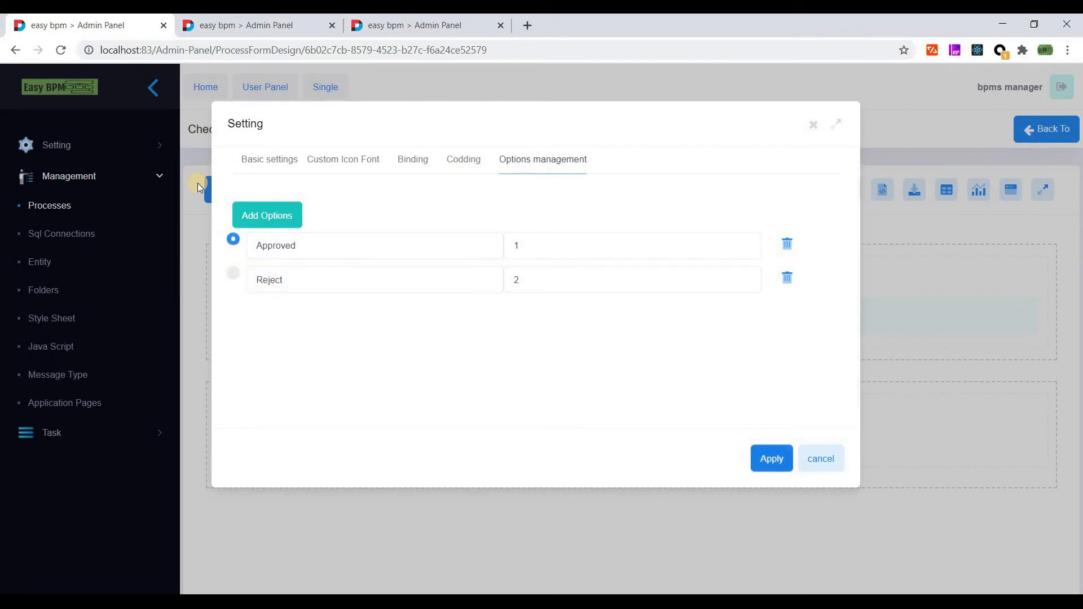
- Mark the Status field as required and apply the dropdown settings
{"action": "left_click", "coordinate": [269, 159]}
{"action": "scroll", "coordinate": [243, 334], "scroll_direction": "down", "scroll_amount": 2}
{"action": "left_click", "coordinate": [240, 325]}
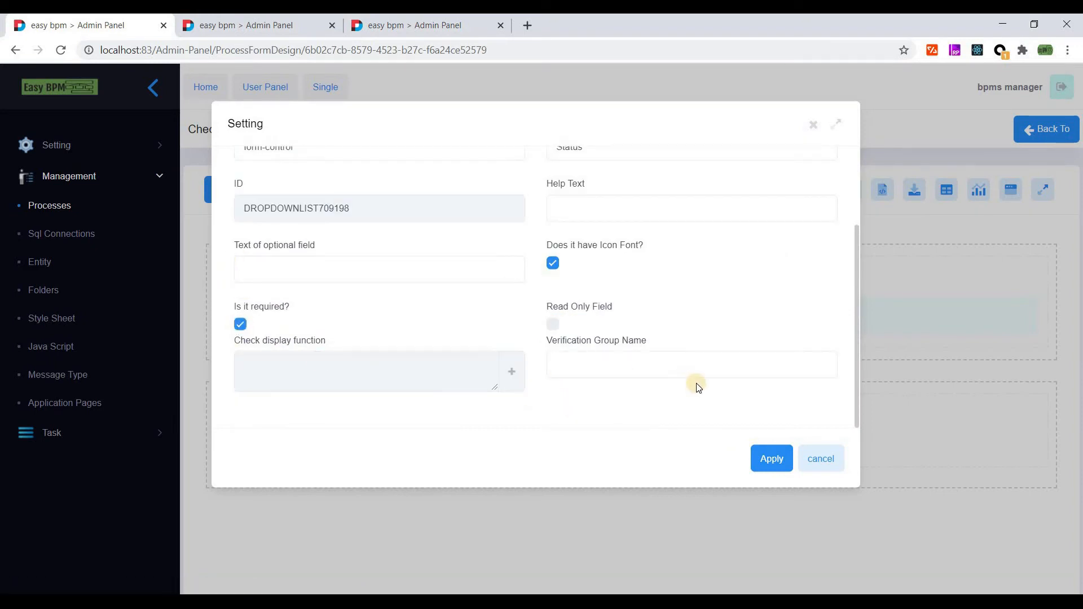
{"action": "scroll", "coordinate": [698, 384], "scroll_direction": "up", "scroll_amount": 2}
{"action": "scroll", "coordinate": [697, 372], "scroll_direction": "down", "scroll_amount": 2}
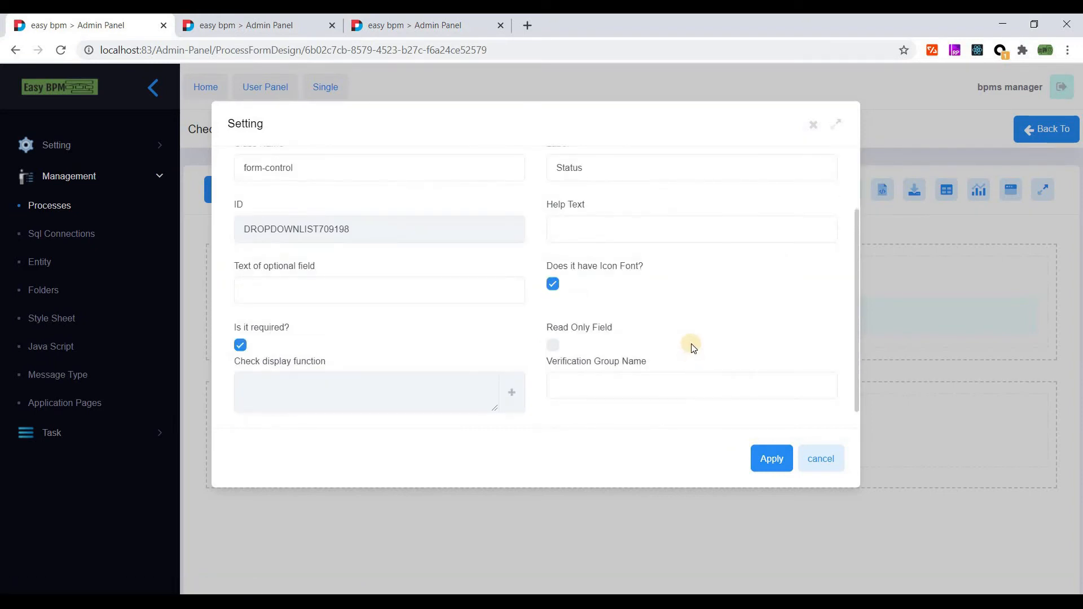
{"action": "scroll", "coordinate": [694, 349], "scroll_direction": "up", "scroll_amount": 2}
{"action": "left_click", "coordinate": [325, 384]}
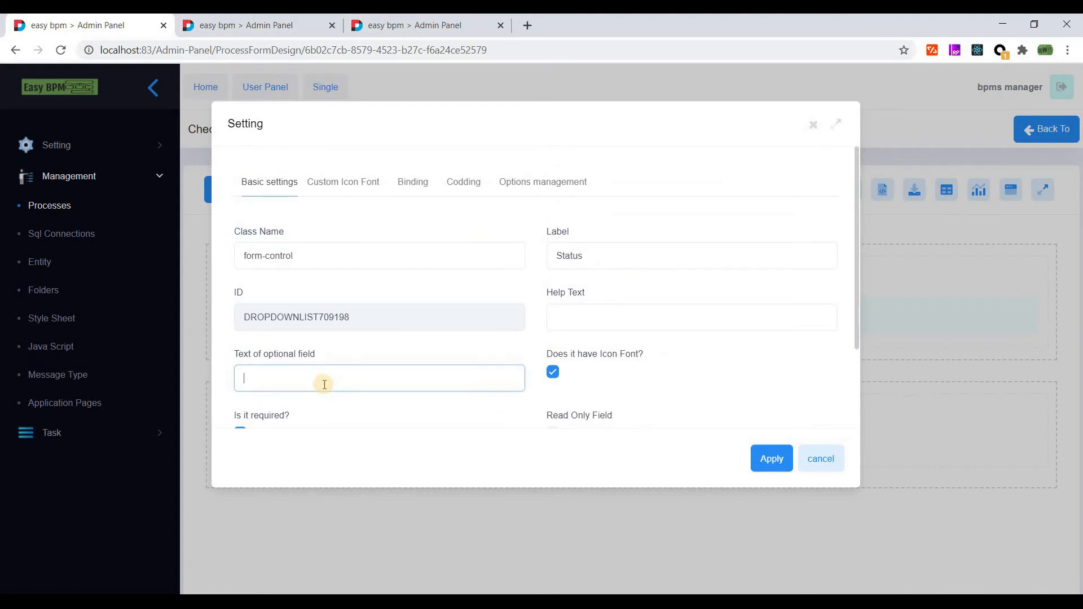
{"action": "left_click", "coordinate": [771, 457]}
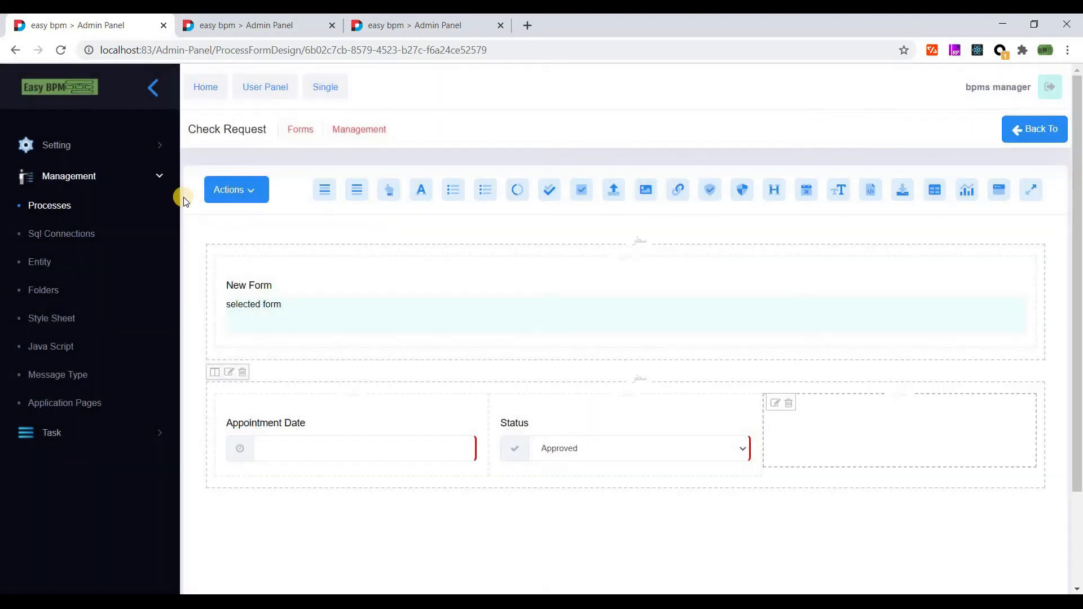
- Save the Check Request form, then check and re-apply the Appointment Date binding unchanged
{"action": "left_click", "coordinate": [256, 189]}
{"action": "left_click", "coordinate": [285, 225]}
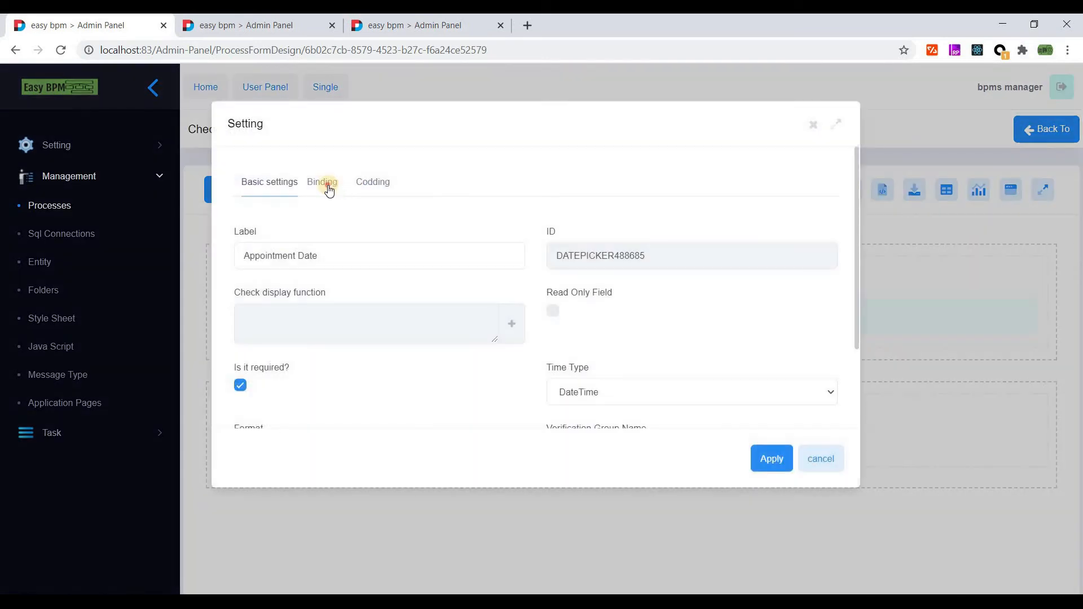
{"action": "left_click", "coordinate": [323, 181]}
{"action": "left_click", "coordinate": [759, 468]}
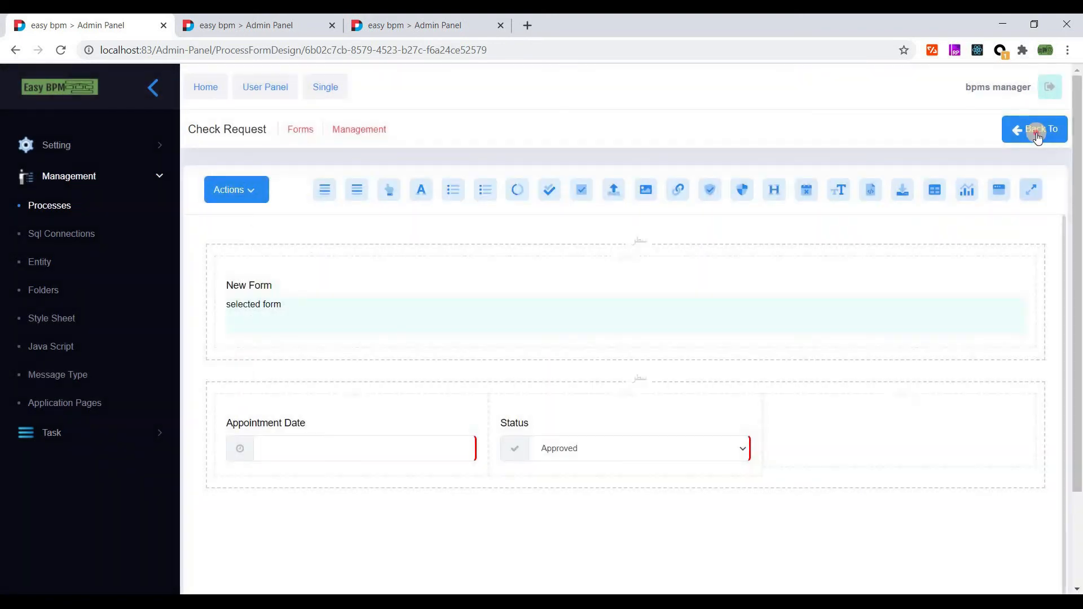
{"action": "left_click", "coordinate": [1043, 129]}
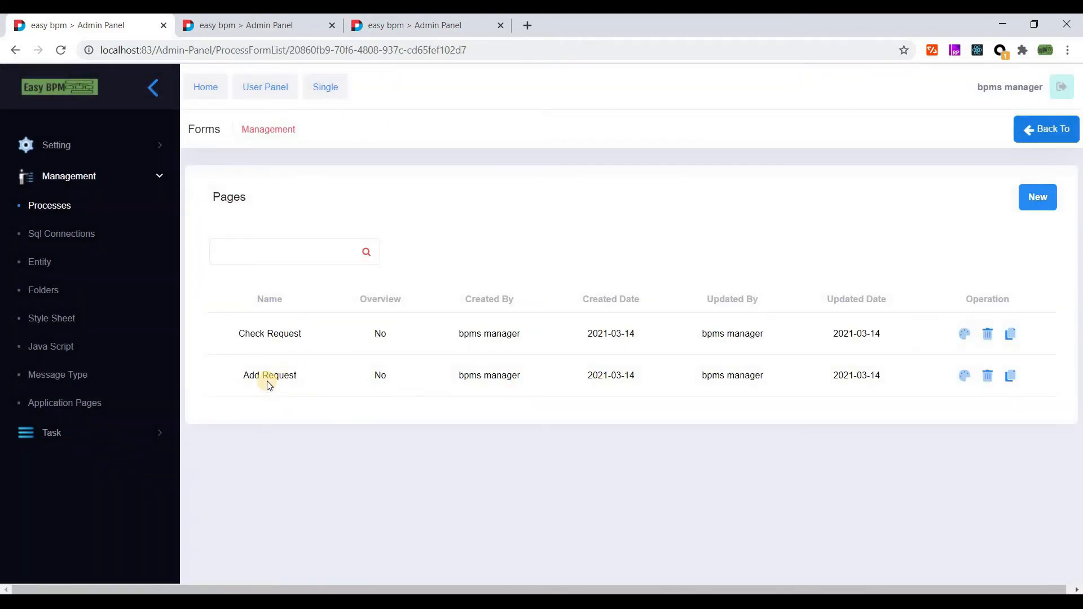
- Make a copy of the Check Request form
{"action": "left_click_drag", "start_coordinate": [229, 335], "coordinate": [325, 329]}
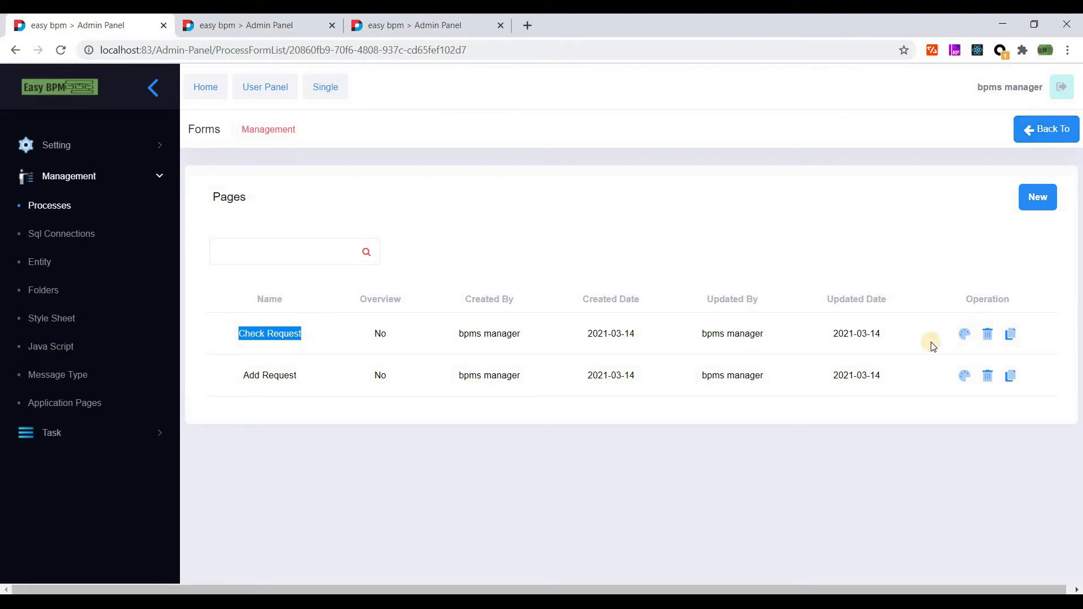
{"action": "left_click", "coordinate": [1011, 338]}
{"action": "left_click", "coordinate": [564, 341]}
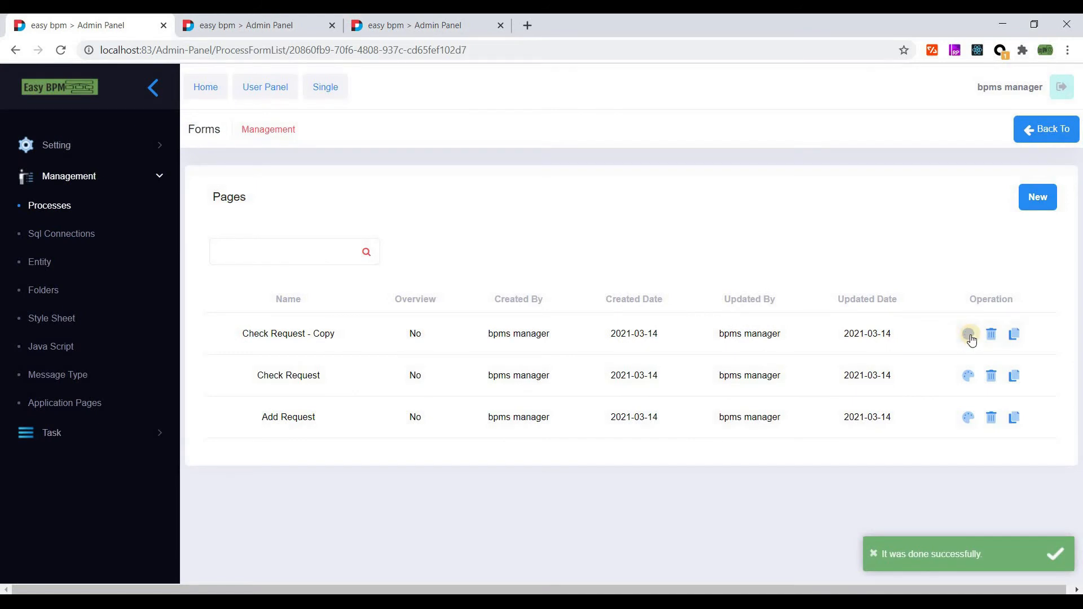
- Rename the copy to 'Aware Requester', enable Show In Overview, and save its properties
{"action": "left_click", "coordinate": [969, 335]}
{"action": "left_click", "coordinate": [251, 196]}
{"action": "left_click", "coordinate": [237, 239]}
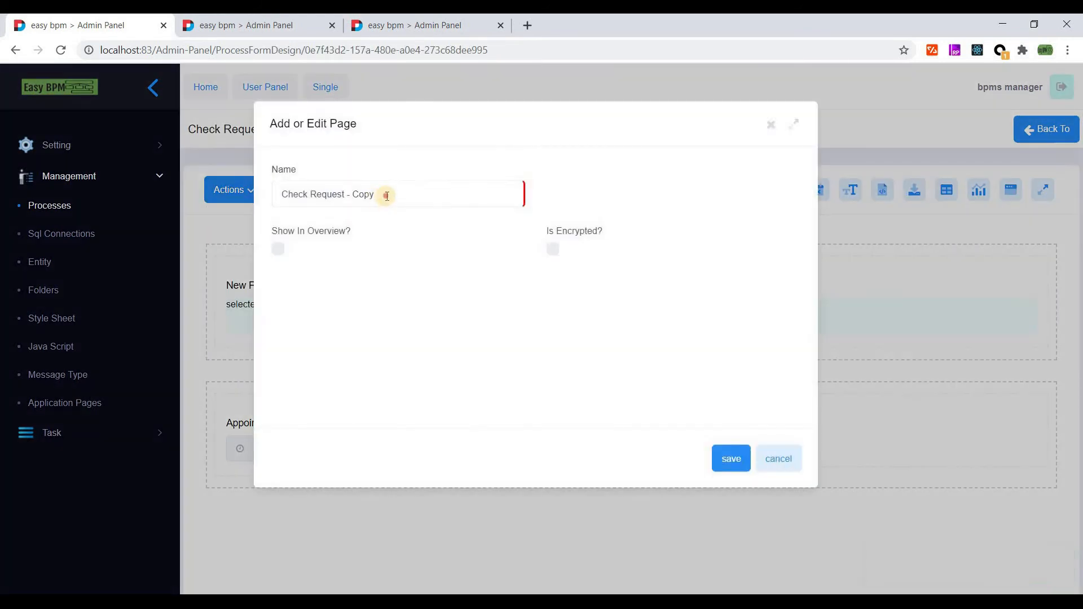
{"action": "triple_click", "coordinate": [293, 191]}
{"action": "double_click", "coordinate": [293, 192]}
{"action": "type", "text": "Aware R"}
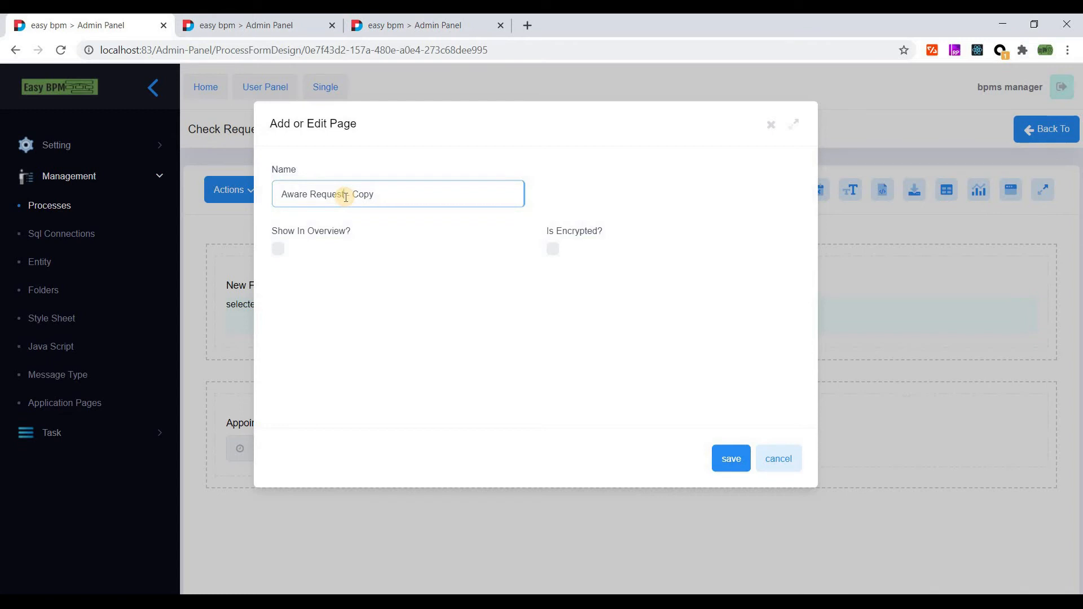
{"action": "type", "text": "equested"}
{"action": "key", "text": "shift+End"}
{"action": "type", "text": "r"}
{"action": "left_click", "coordinate": [279, 249]}
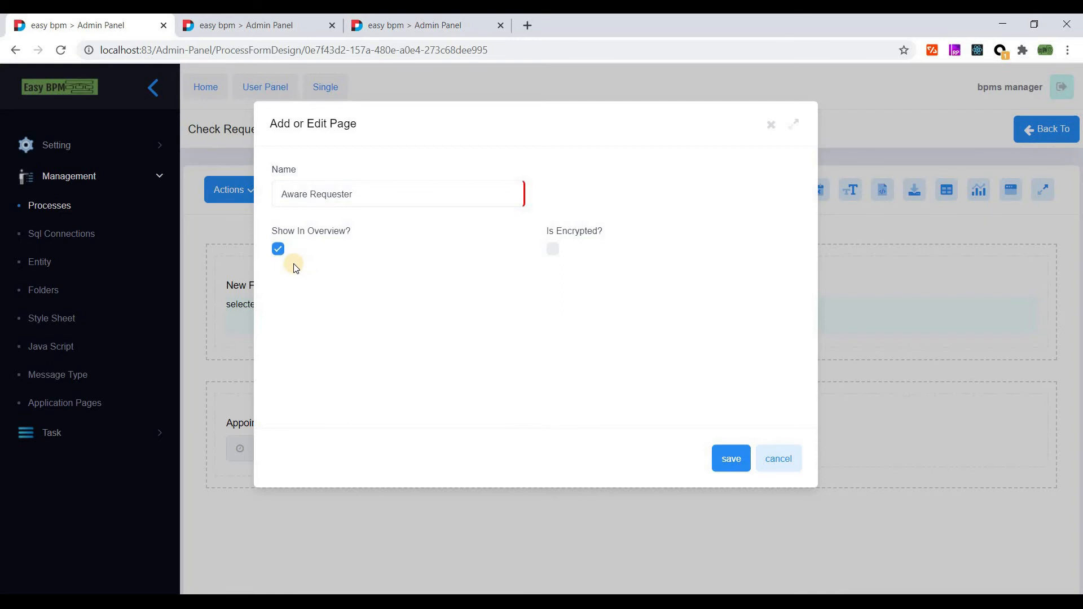
{"action": "left_click", "coordinate": [728, 459]}
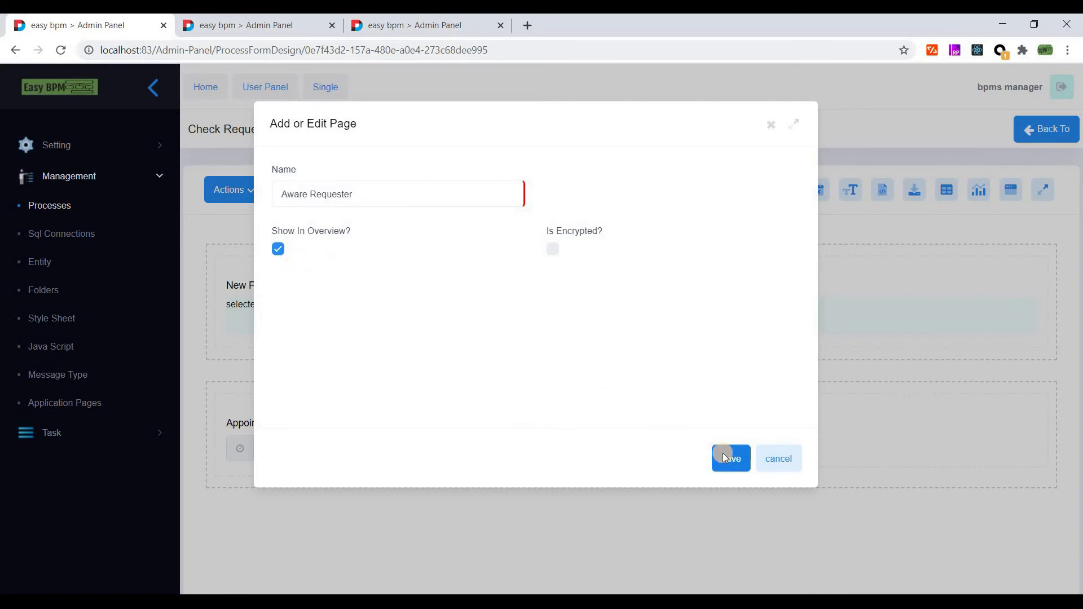
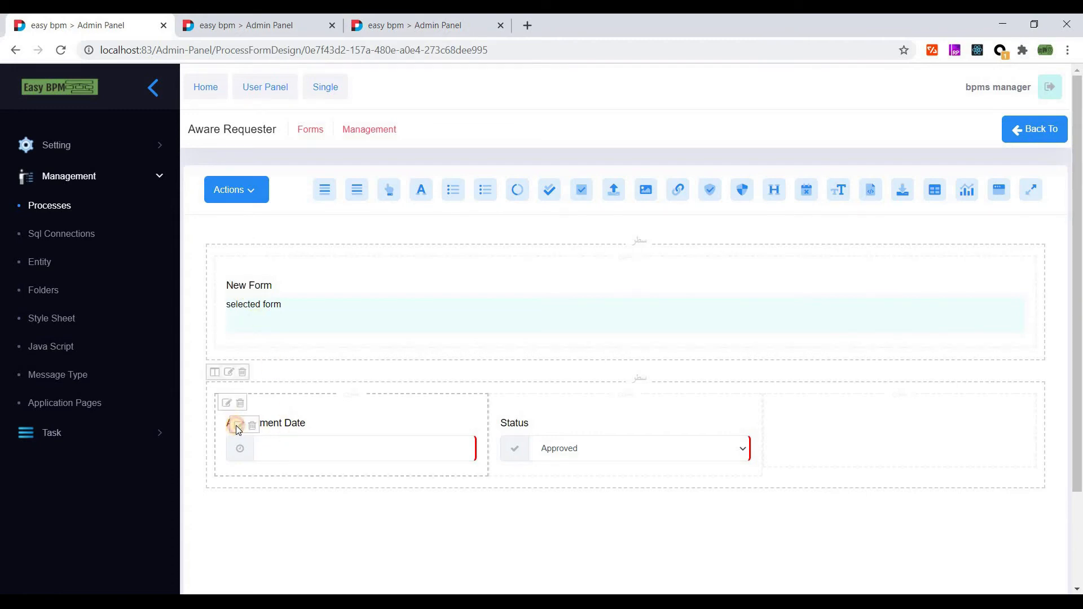
- Make the Appointment Date field required
{"action": "left_click", "coordinate": [237, 427]}
{"action": "left_click", "coordinate": [241, 311]}
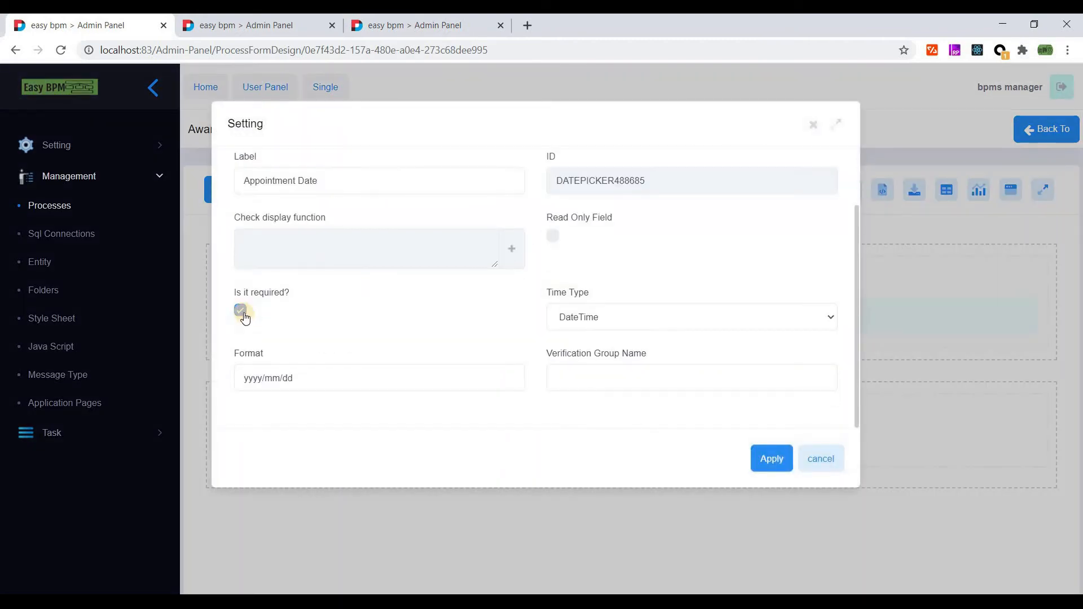
{"action": "left_click", "coordinate": [552, 235]}
{"action": "left_click", "coordinate": [763, 467]}
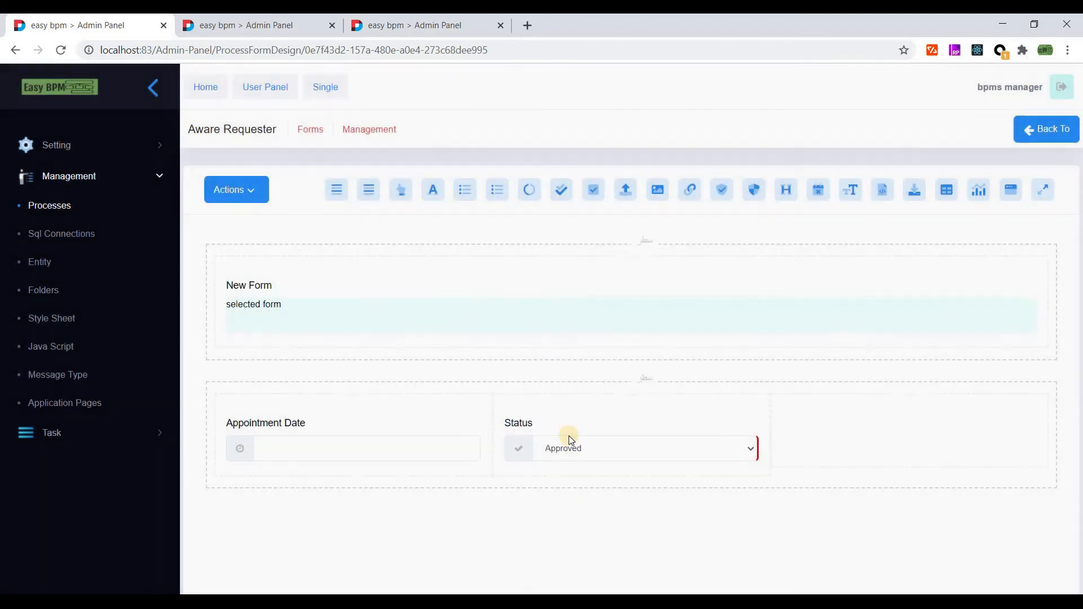
- From the Status field's binding, create a new Number variable named varUserStatus
{"action": "left_click", "coordinate": [517, 426]}
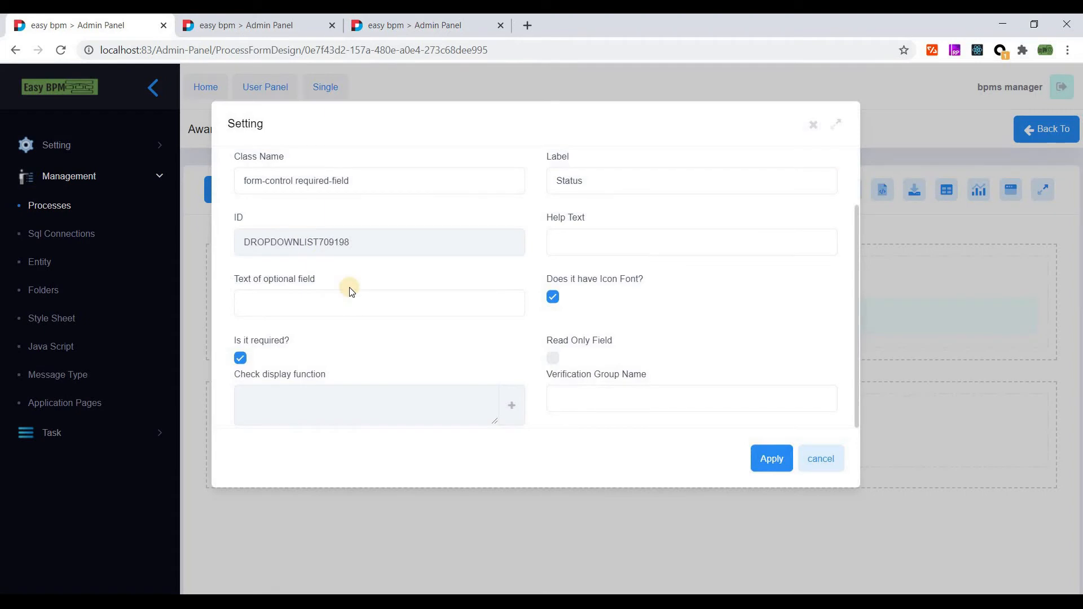
{"action": "scroll", "coordinate": [395, 271], "scroll_direction": "up", "scroll_amount": 1}
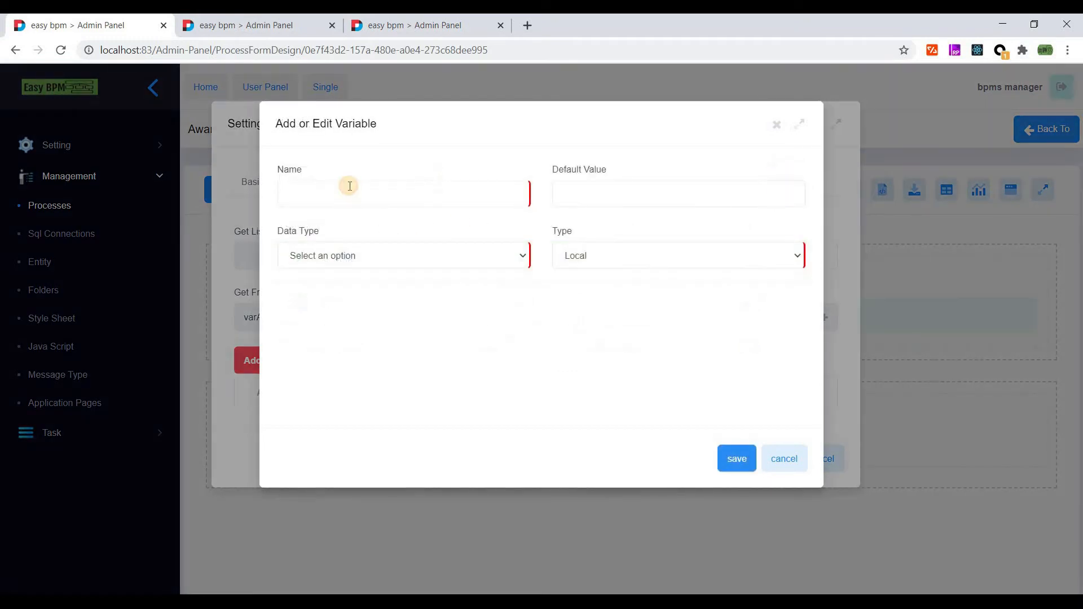
{"action": "left_click", "coordinate": [350, 186]}
{"action": "type", "text": "varUserStatus"}
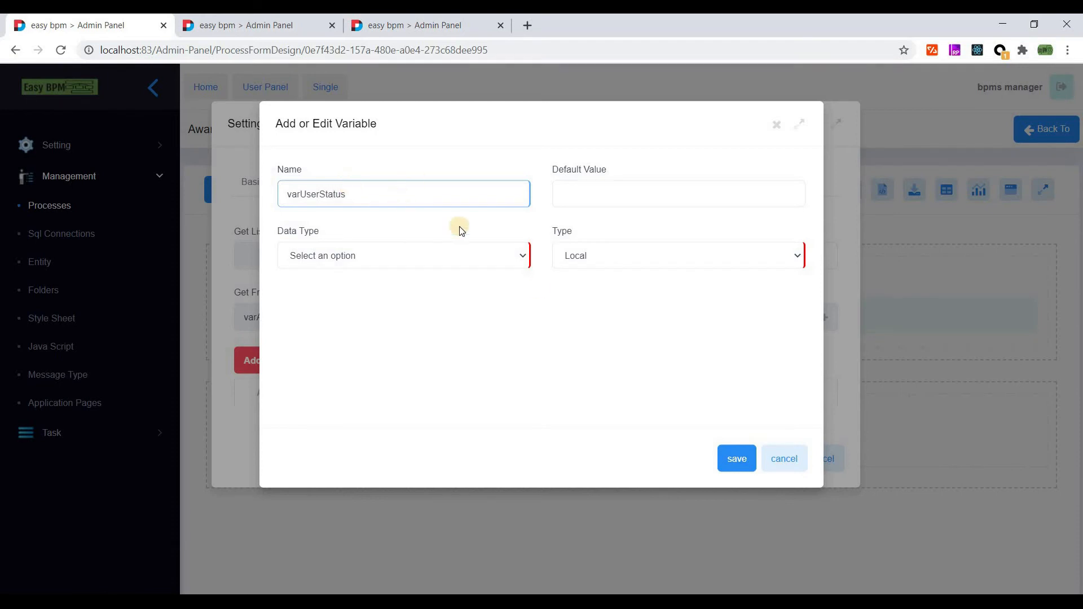
{"action": "key", "text": "ctrl+s"}
{"action": "left_click", "coordinate": [592, 390]}
{"action": "left_click", "coordinate": [340, 190]}
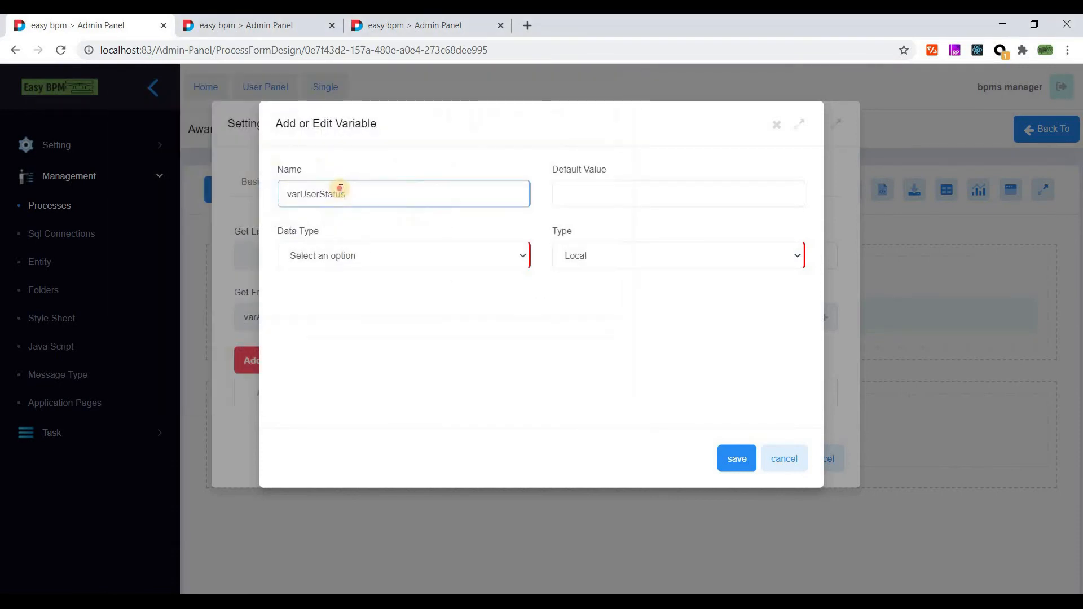
{"action": "left_click", "coordinate": [372, 254]}
{"action": "left_click", "coordinate": [331, 296]}
{"action": "left_click", "coordinate": [732, 460]}
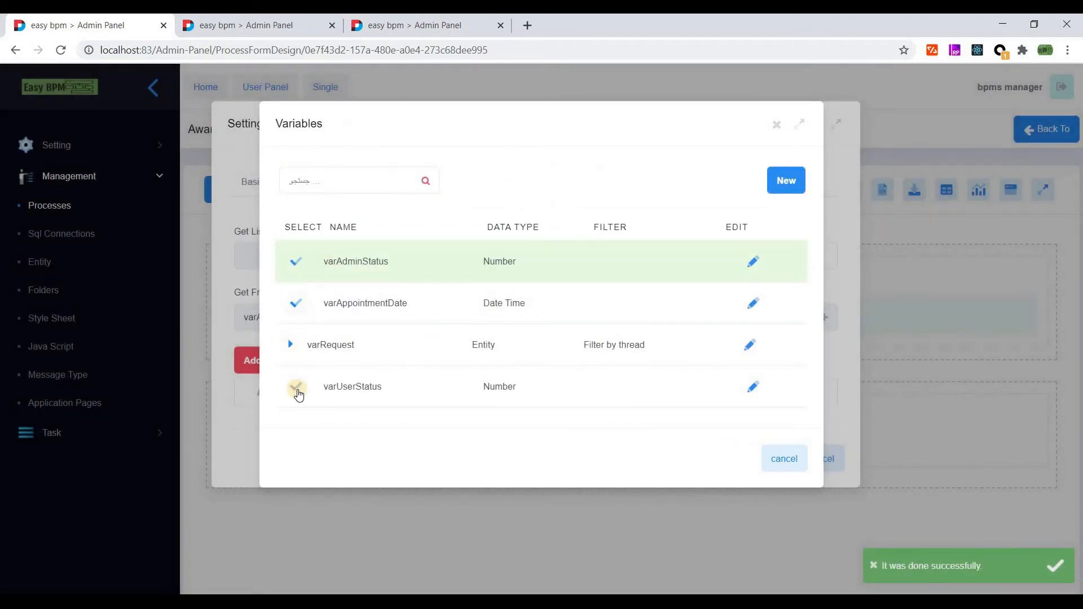
- Bind the Status dropdown's Get From and Save Into to varUserStatus, keeping the Approved/Reject options
{"action": "left_click", "coordinate": [298, 387]}
{"action": "left_click", "coordinate": [824, 319]}
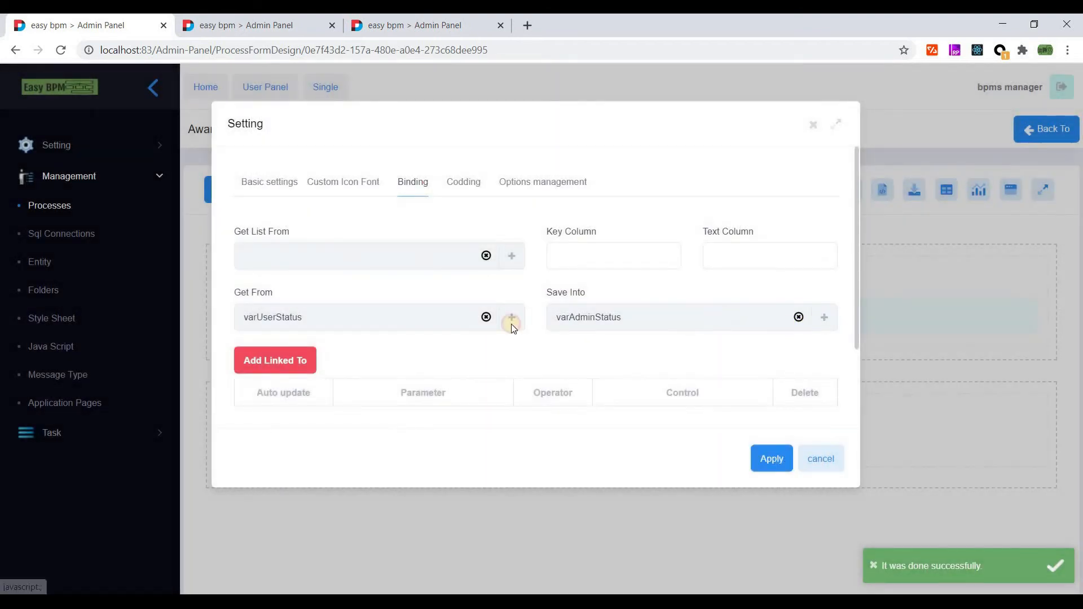
{"action": "left_click", "coordinate": [293, 385]}
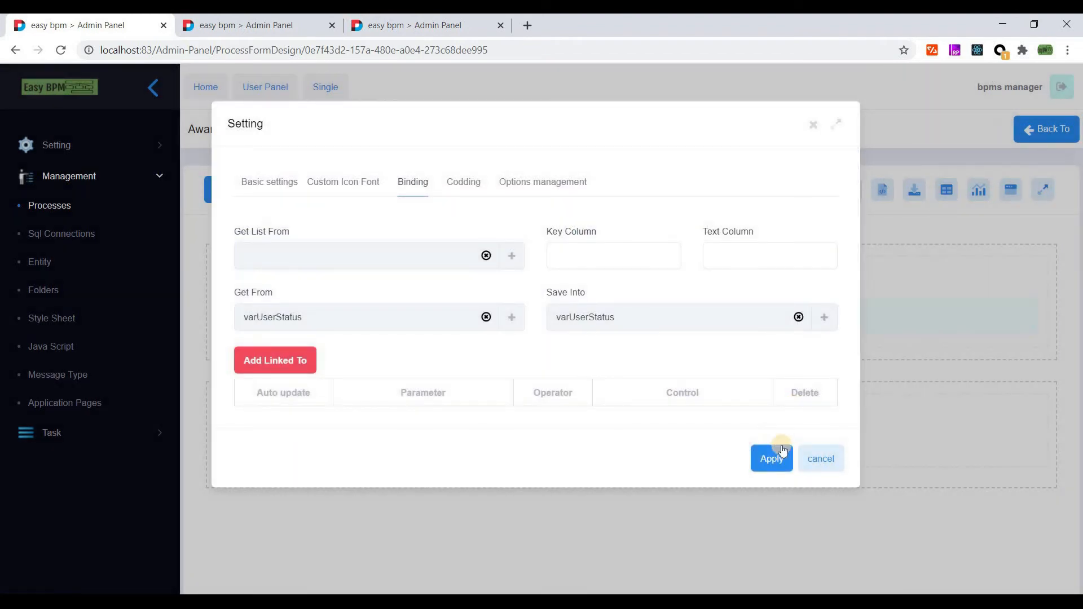
{"action": "left_click", "coordinate": [514, 203]}
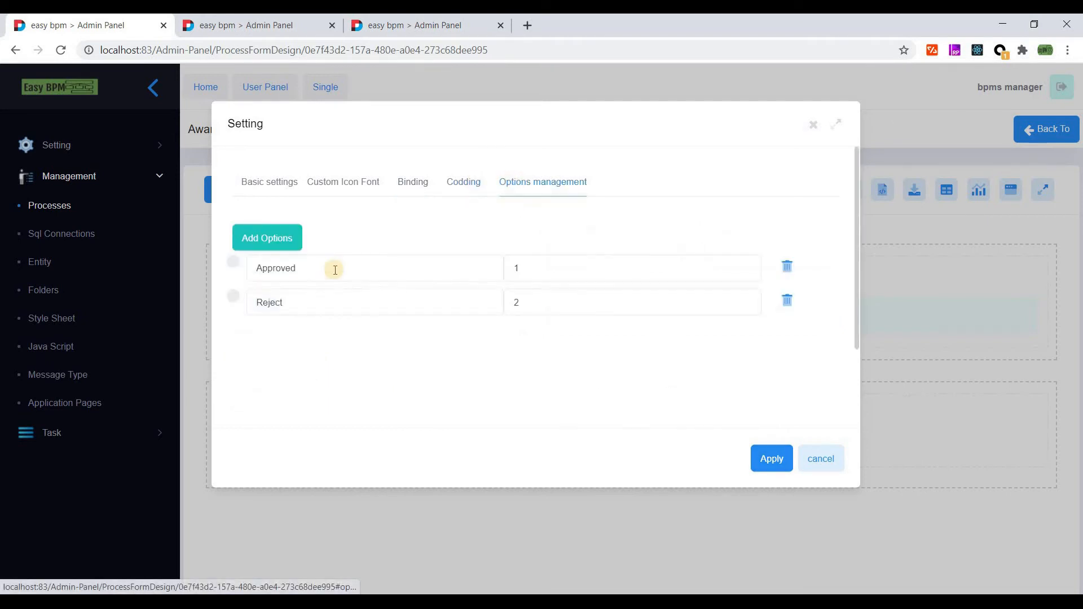
{"action": "left_click", "coordinate": [770, 457]}
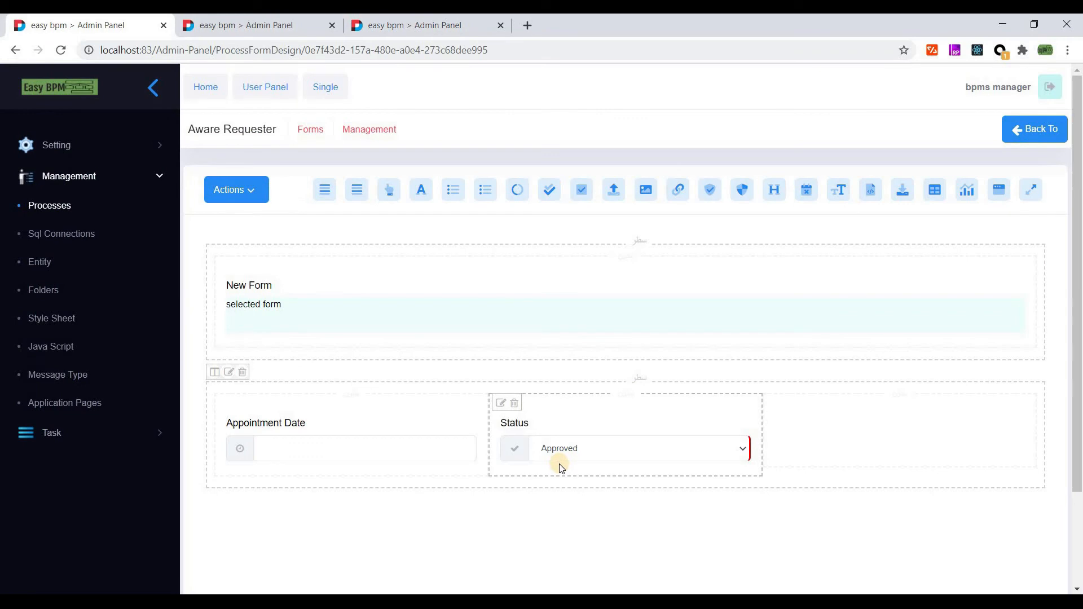
- Re-apply the Appointment Date and New Form settings, save the Aware Requester form, and return to the diagram
{"action": "left_click", "coordinate": [237, 431]}
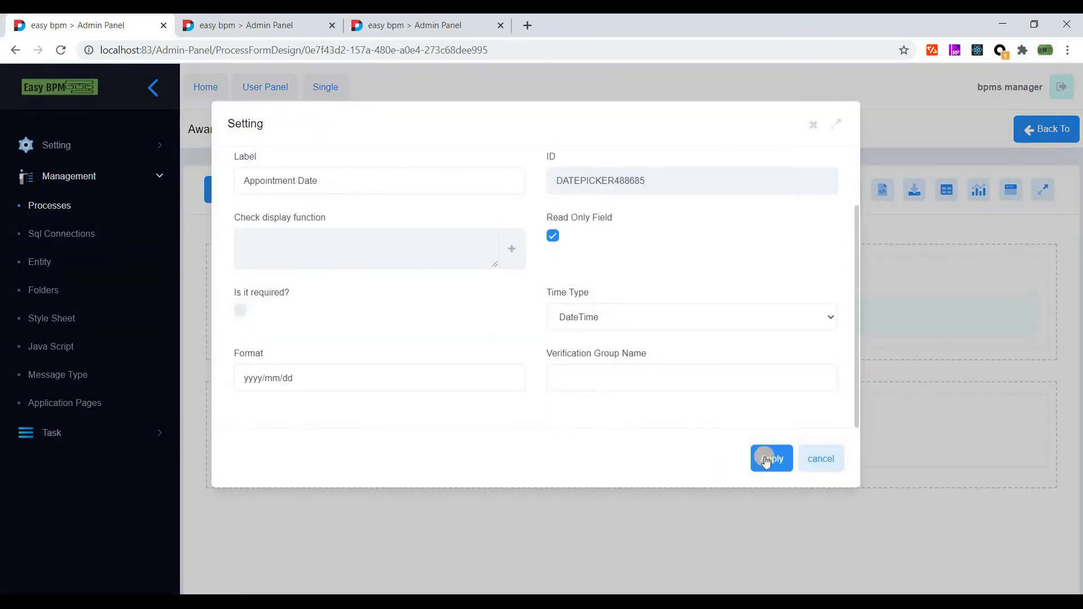
{"action": "left_click", "coordinate": [766, 460]}
{"action": "left_click", "coordinate": [236, 287]}
{"action": "left_click", "coordinate": [764, 458]}
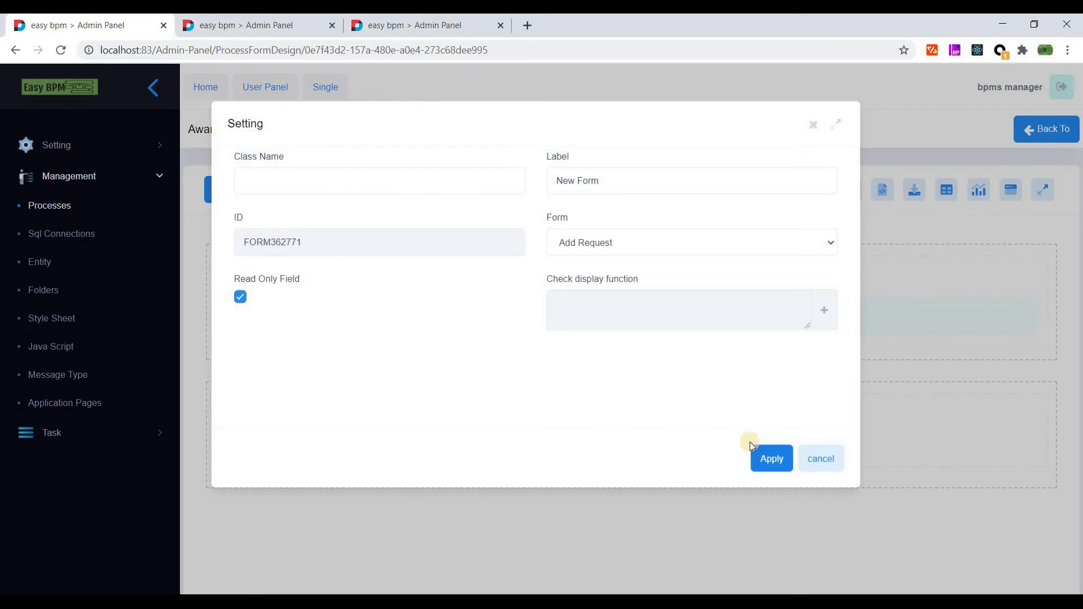
{"action": "left_click", "coordinate": [236, 202]}
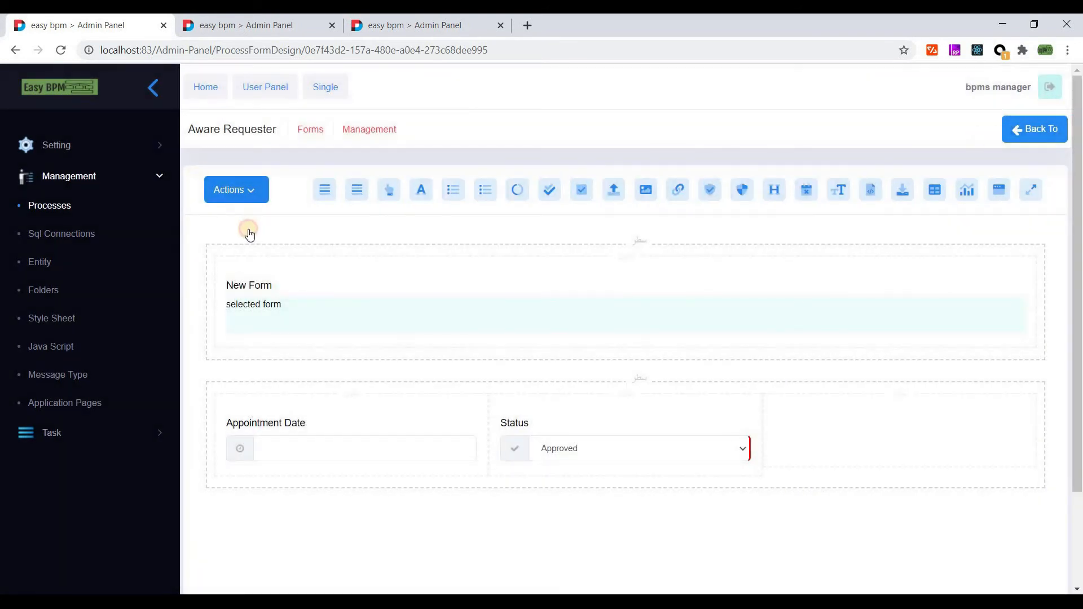
{"action": "left_click", "coordinate": [244, 221]}
{"action": "left_click", "coordinate": [1028, 138]}
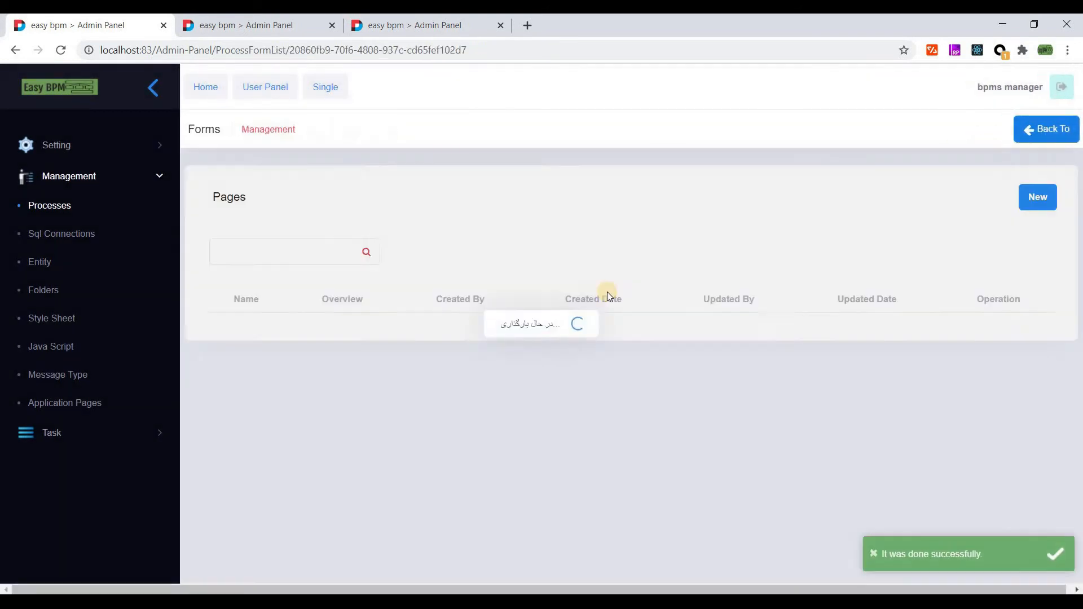
{"action": "left_click", "coordinate": [1036, 130]}
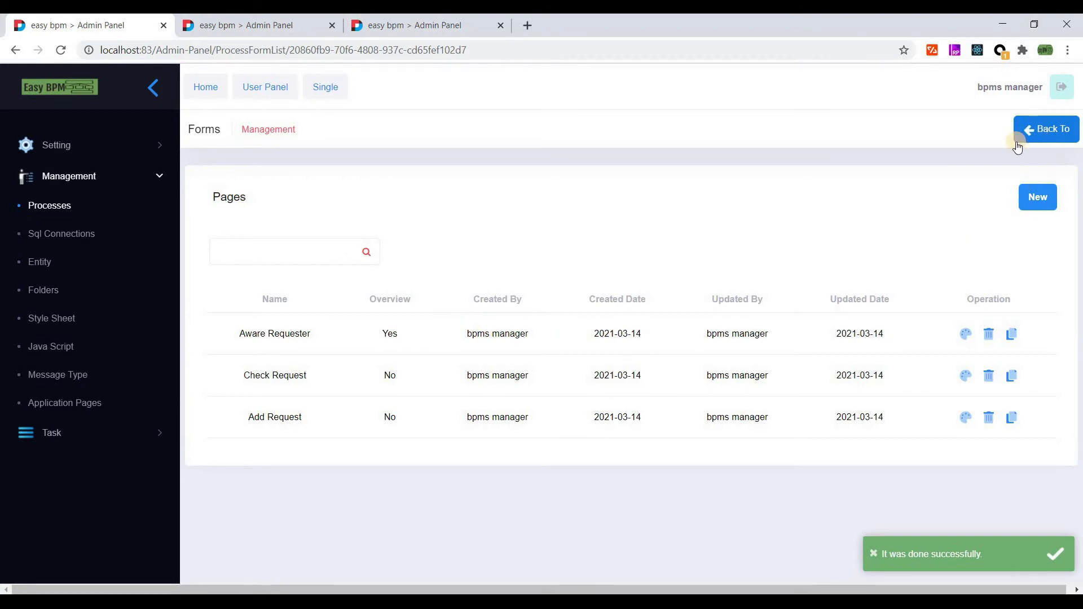
- Add a single step named 'Add Request' to the Add Request task, using the Add Request form
{"action": "left_click_drag", "start_coordinate": [1078, 270], "coordinate": [1078, 305]}
{"action": "left_click", "coordinate": [472, 455]}
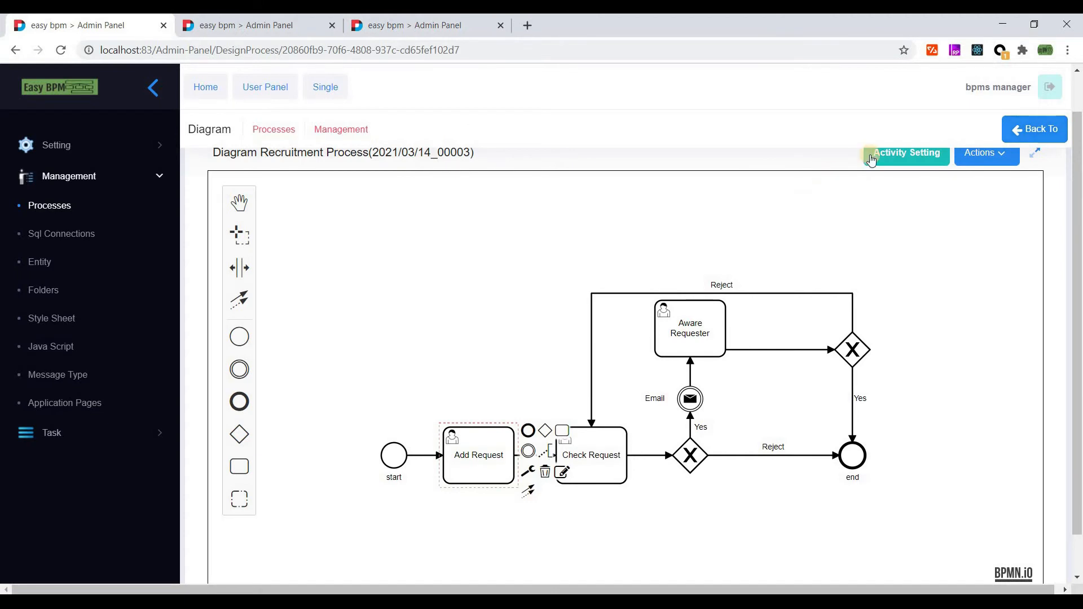
{"action": "left_click", "coordinate": [562, 475]}
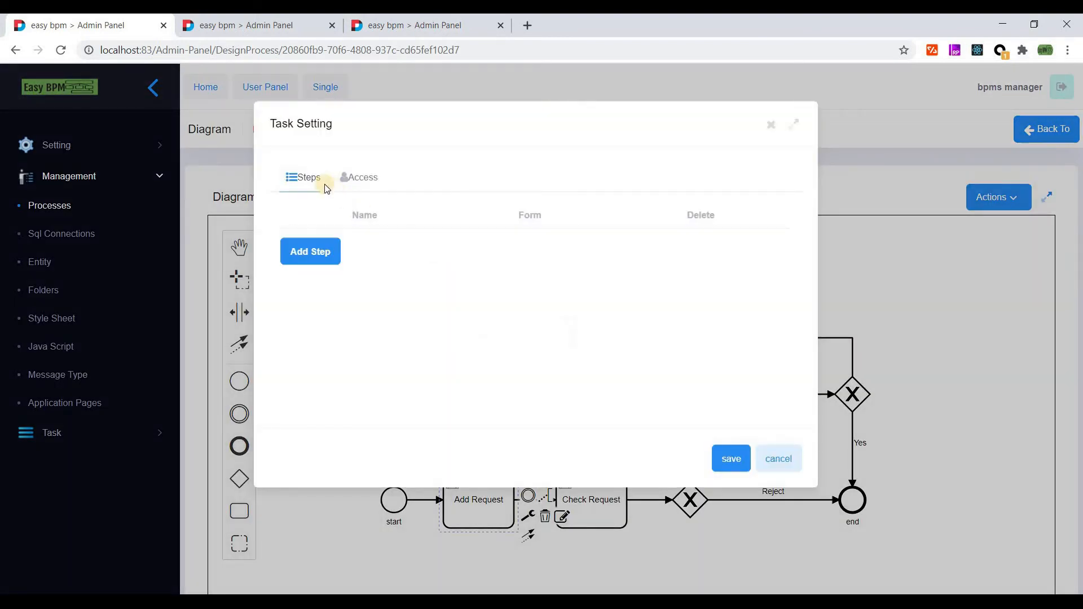
{"action": "left_click", "coordinate": [318, 257]}
{"action": "left_click", "coordinate": [365, 261]}
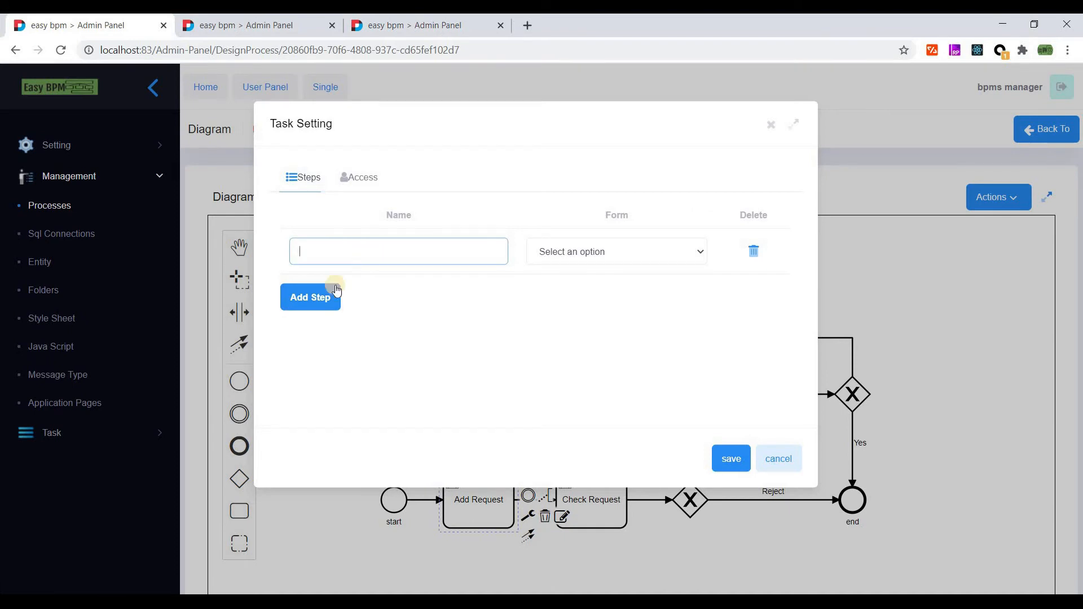
{"action": "left_click", "coordinate": [317, 295]}
{"action": "left_click", "coordinate": [316, 342]}
{"action": "left_click", "coordinate": [751, 339]}
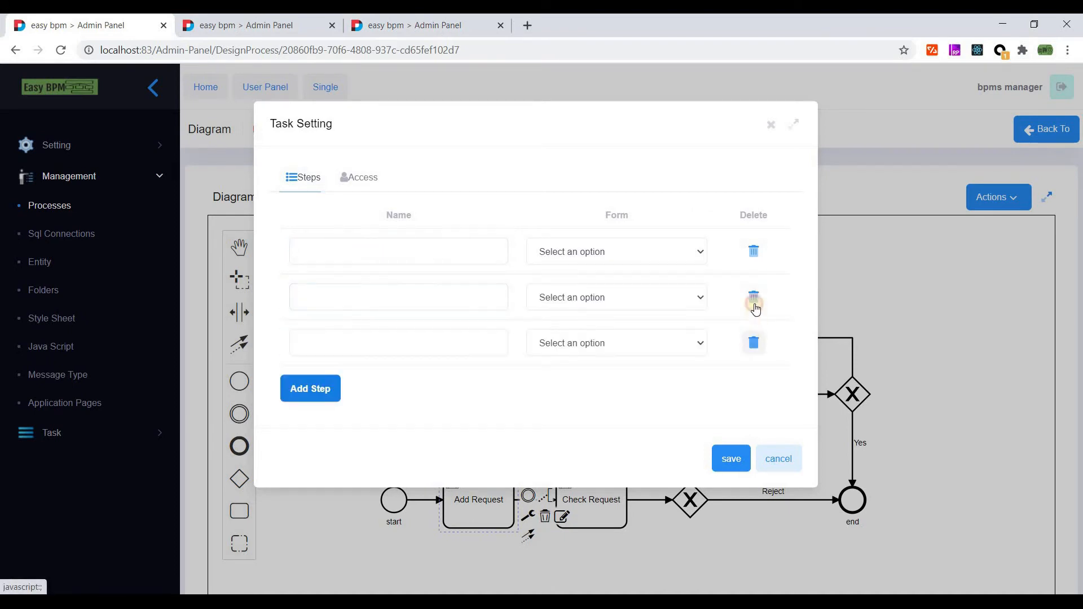
{"action": "left_click", "coordinate": [754, 297]}
{"action": "left_click", "coordinate": [402, 250]}
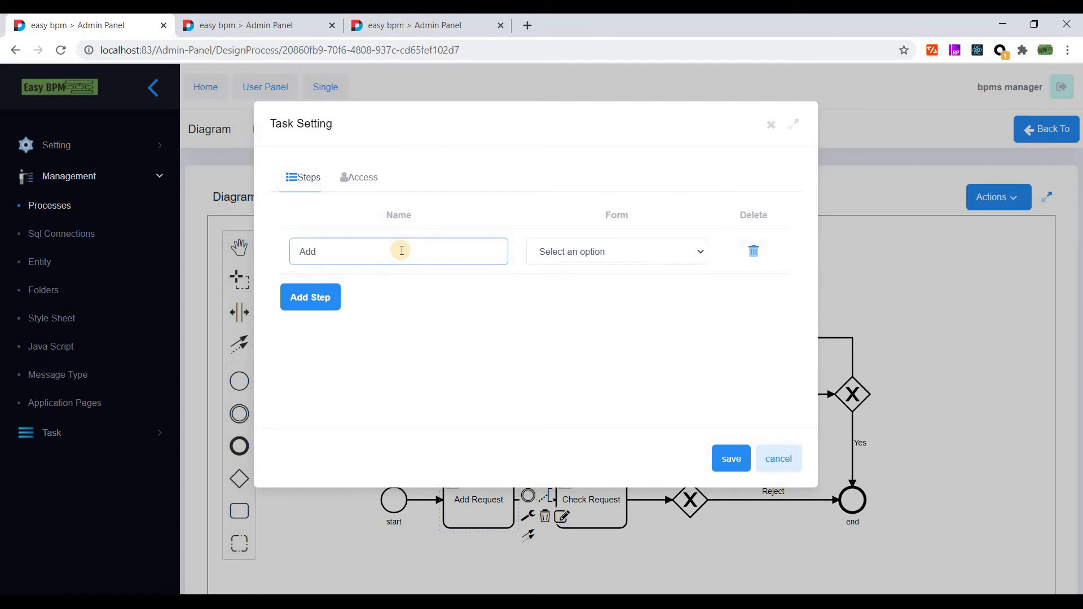
{"action": "type", "text": "Add Request"}
{"action": "left_click", "coordinate": [587, 252]}
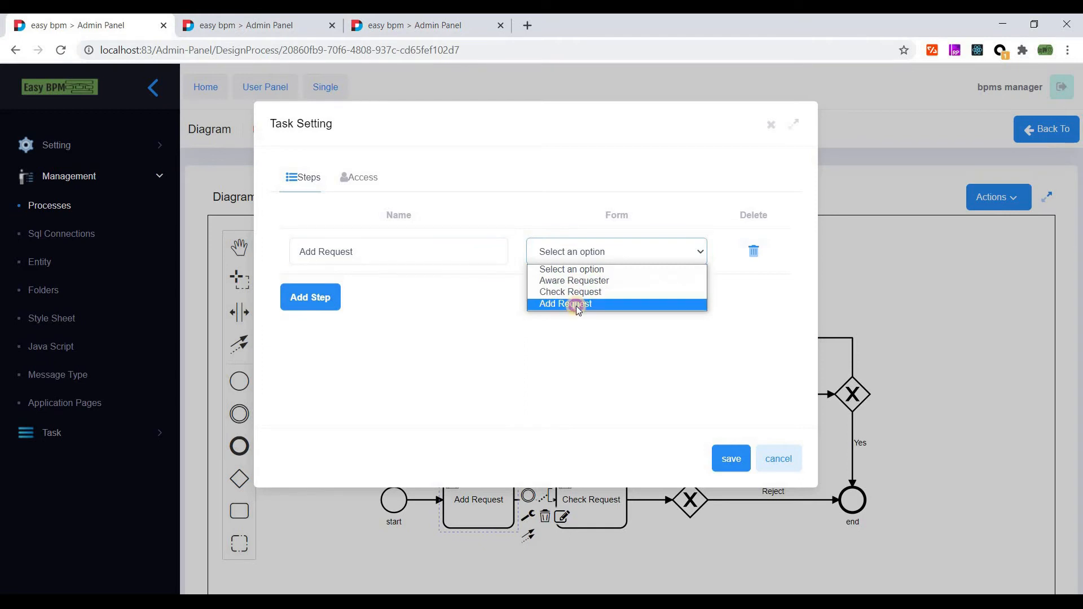
{"action": "left_click", "coordinate": [578, 306]}
- Set the task's access to owner Role, Static access, role Requester, and save
{"action": "left_click", "coordinate": [358, 178]}
{"action": "left_click", "coordinate": [324, 240]}
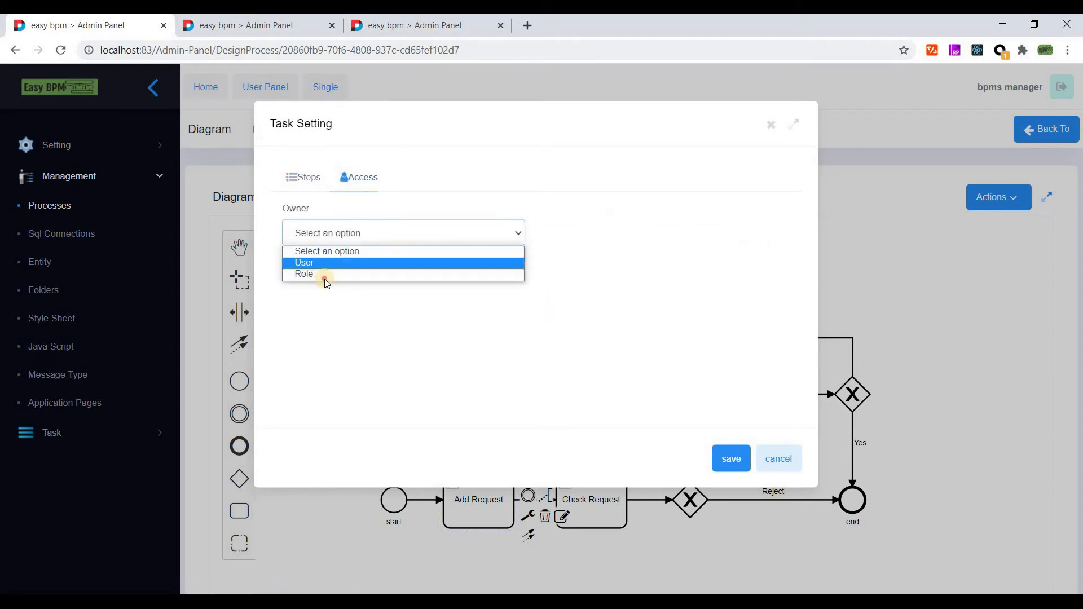
{"action": "left_click", "coordinate": [323, 282]}
{"action": "left_click", "coordinate": [331, 294]}
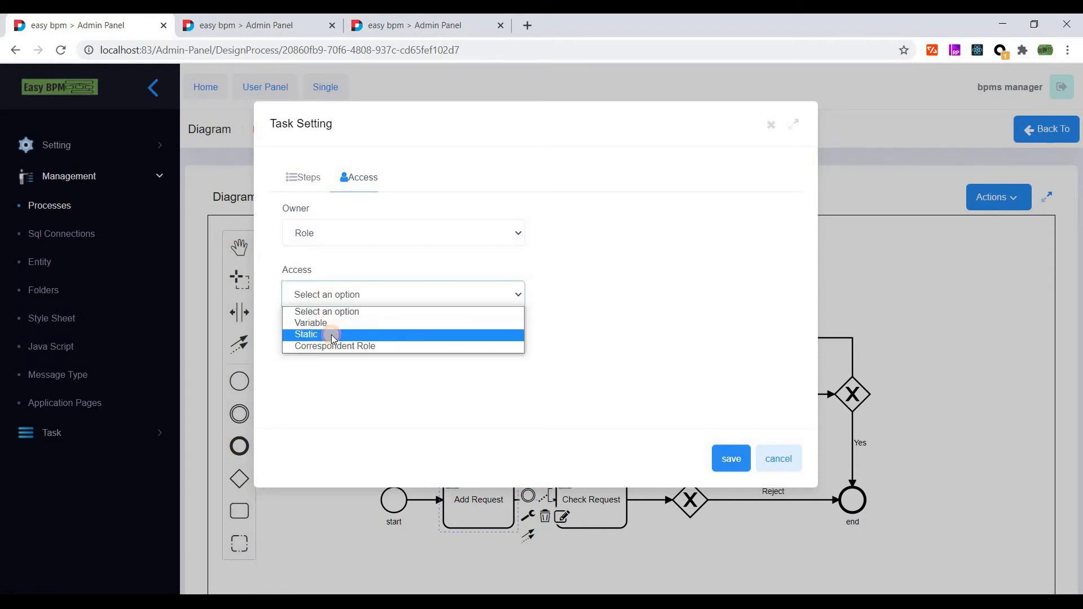
{"action": "left_click", "coordinate": [331, 334]}
{"action": "left_click", "coordinate": [317, 357]}
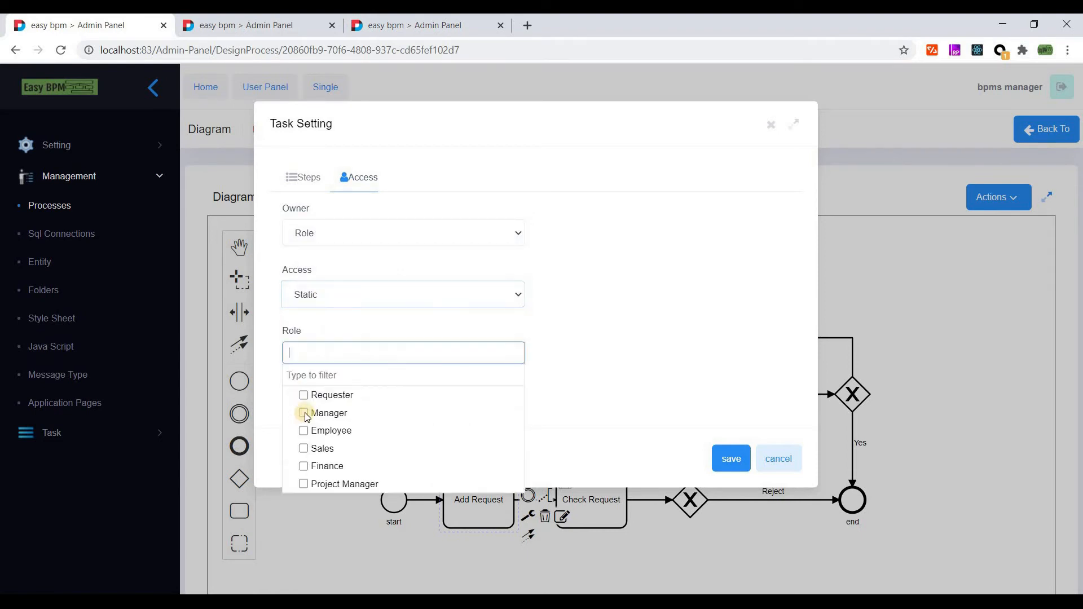
{"action": "left_click", "coordinate": [339, 395]}
{"action": "left_click", "coordinate": [565, 357]}
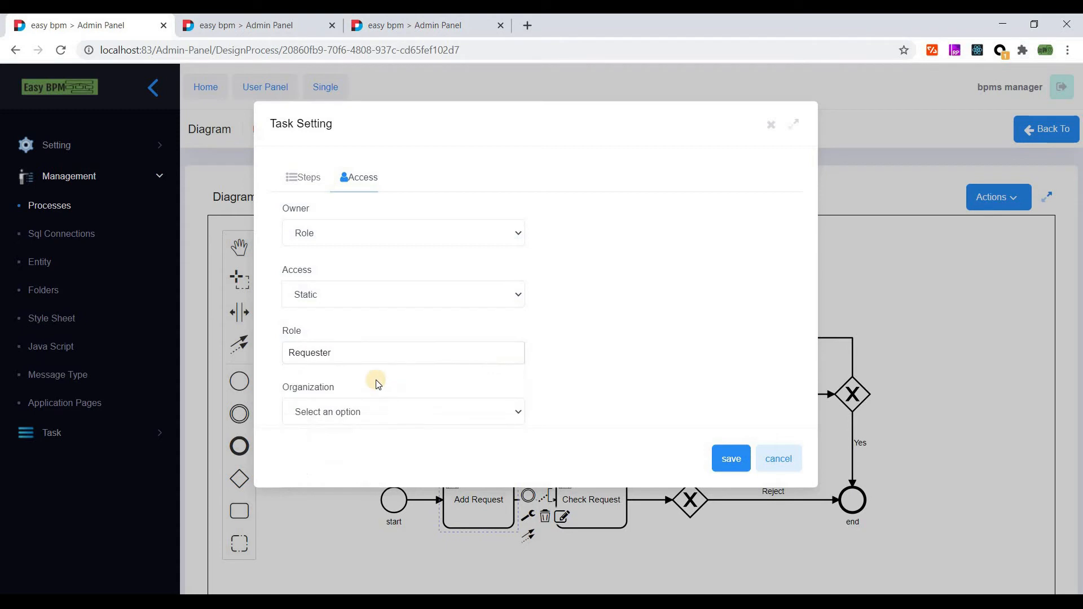
{"action": "left_click", "coordinate": [716, 464]}
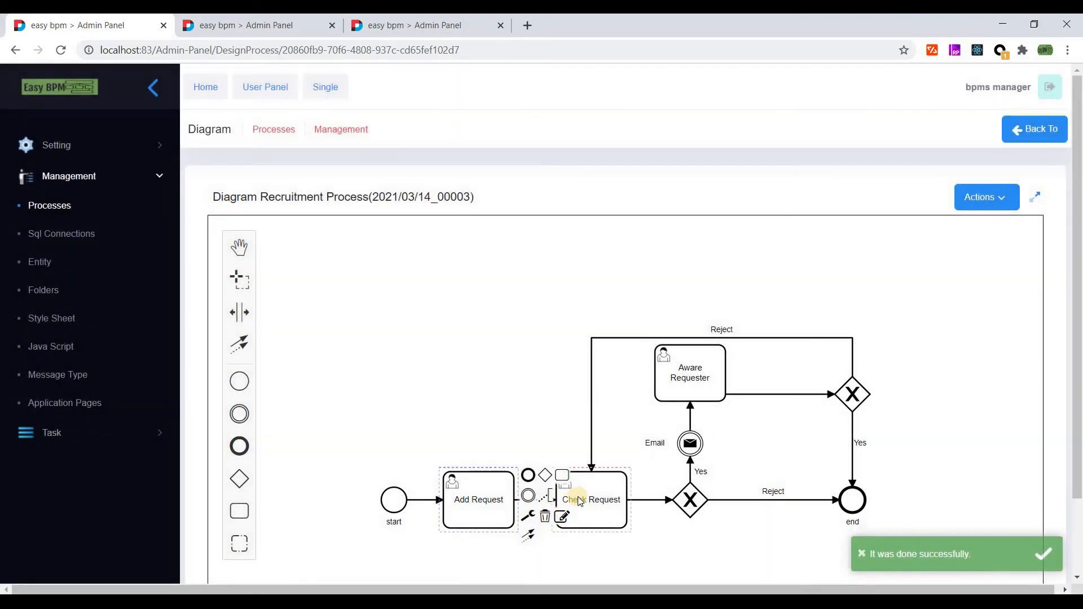
{"action": "left_click", "coordinate": [576, 497]}
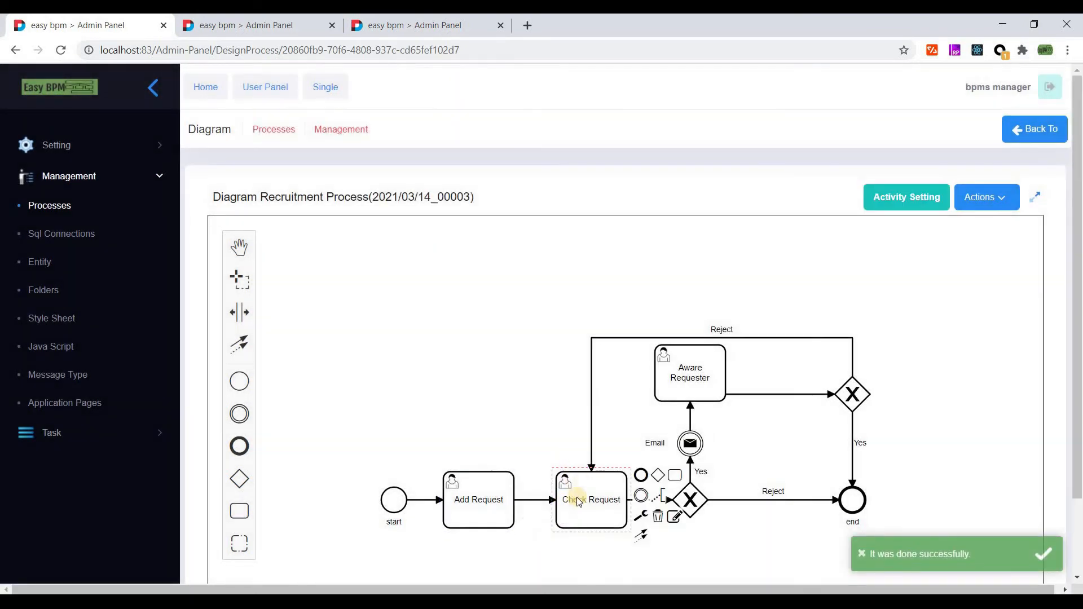
- Set Check Request access to owner Role, Static access, role Manager, and save
{"action": "left_click", "coordinate": [907, 198]}
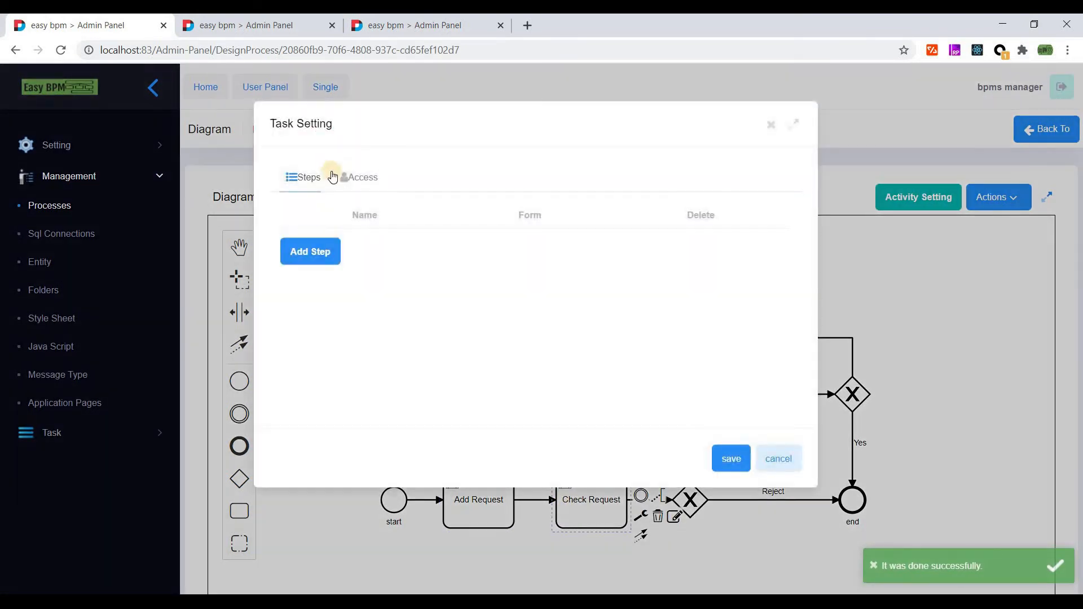
{"action": "left_click", "coordinate": [352, 178]}
{"action": "left_click", "coordinate": [333, 233]}
{"action": "left_click", "coordinate": [331, 271]}
{"action": "left_click", "coordinate": [324, 299]}
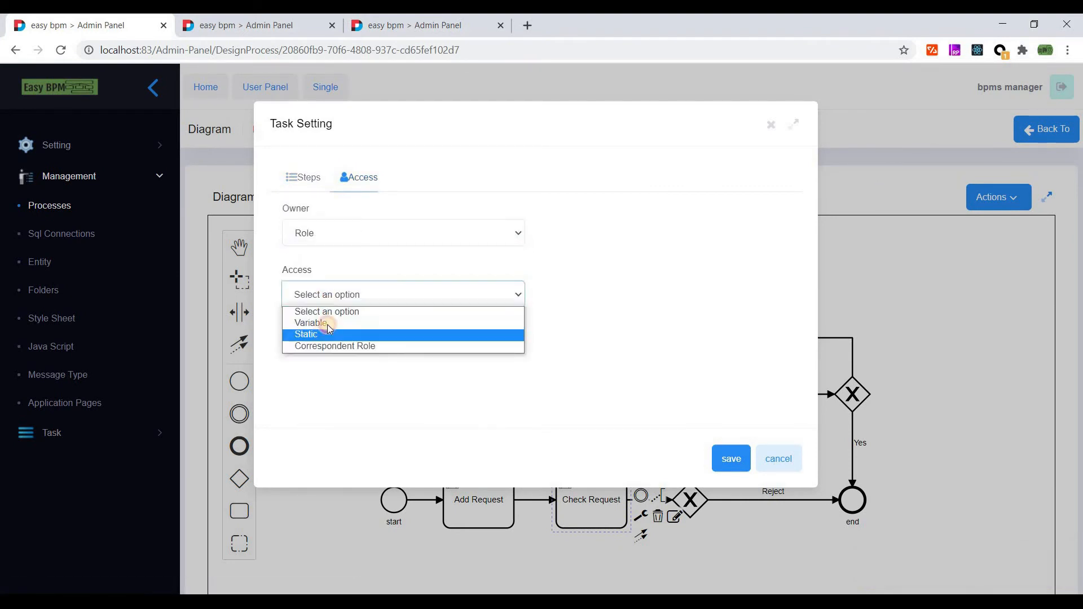
{"action": "left_click", "coordinate": [326, 333]}
{"action": "left_click", "coordinate": [311, 352]}
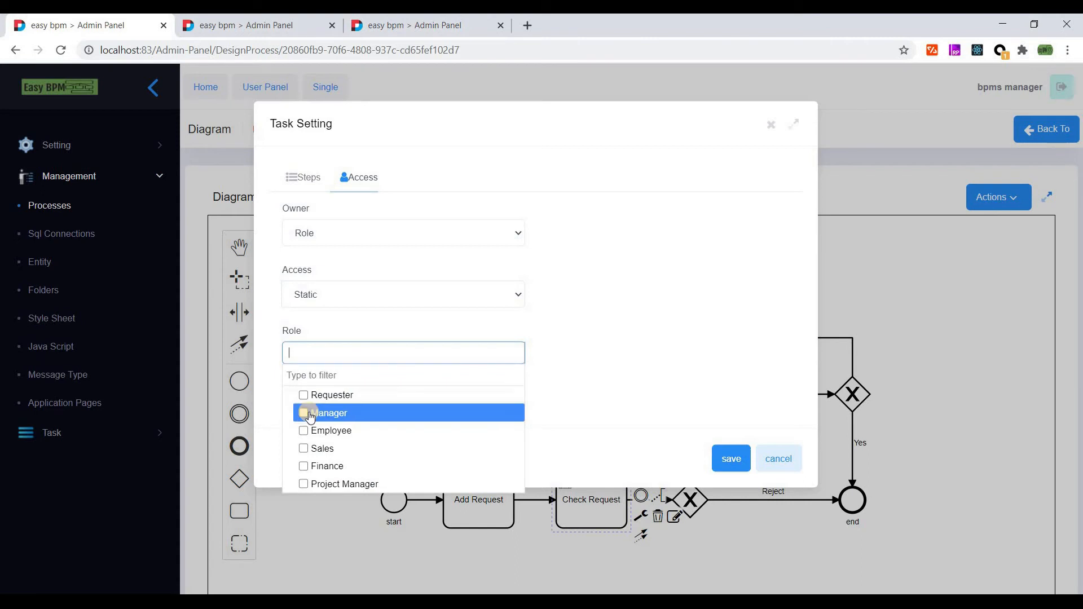
{"action": "left_click", "coordinate": [311, 420]}
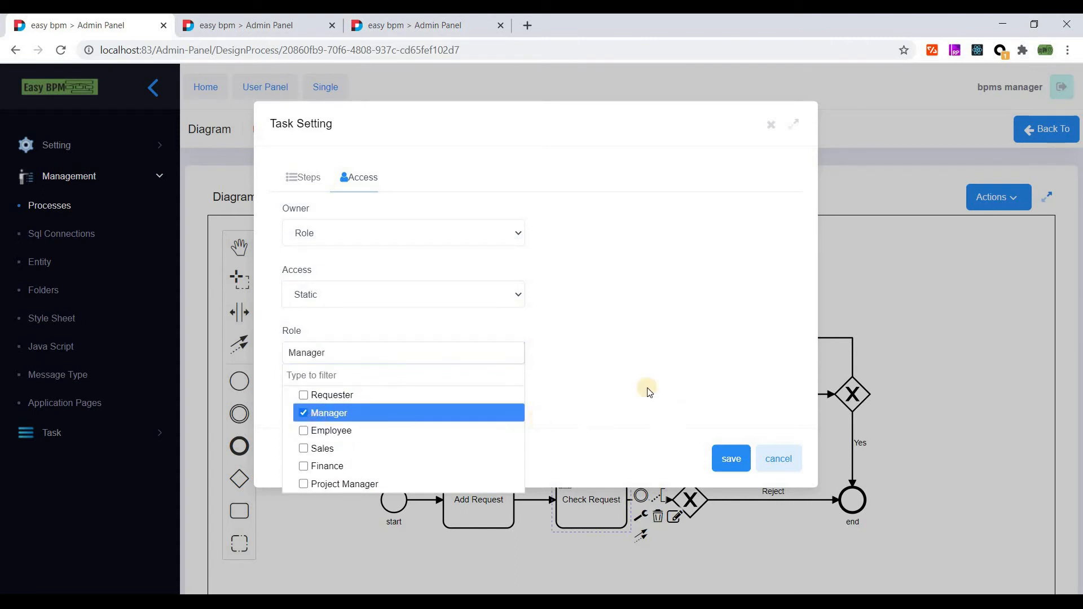
{"action": "left_click", "coordinate": [589, 388]}
{"action": "left_click", "coordinate": [719, 459]}
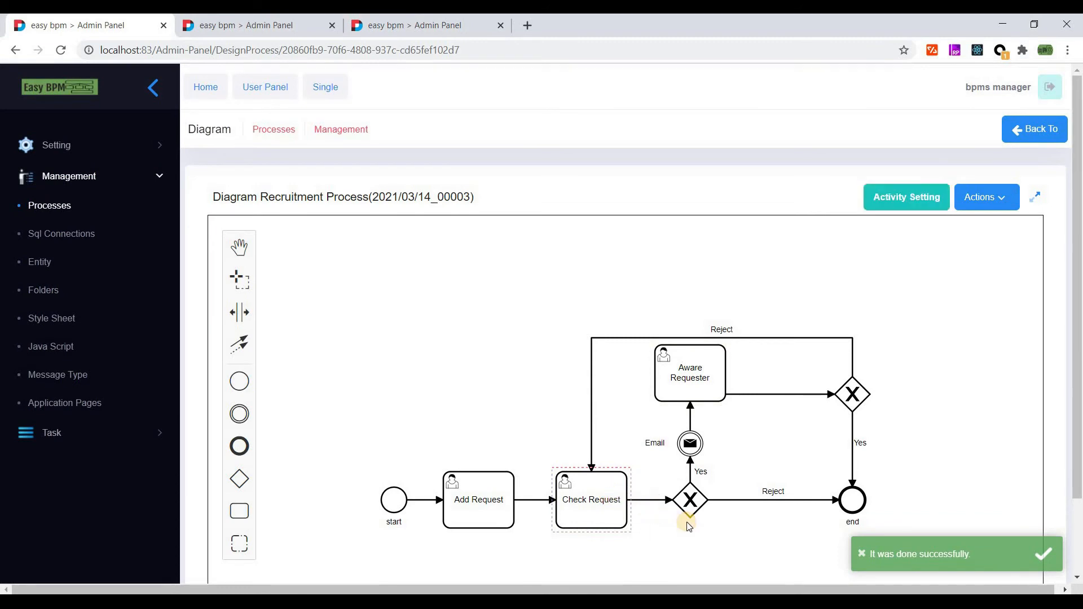
- Add a step named 'Check Request' using the Check Request form and save it
{"action": "left_click", "coordinate": [675, 516]}
{"action": "left_click", "coordinate": [342, 176]}
{"action": "left_click", "coordinate": [303, 178]}
{"action": "left_click", "coordinate": [337, 255]}
{"action": "left_click", "coordinate": [344, 254]}
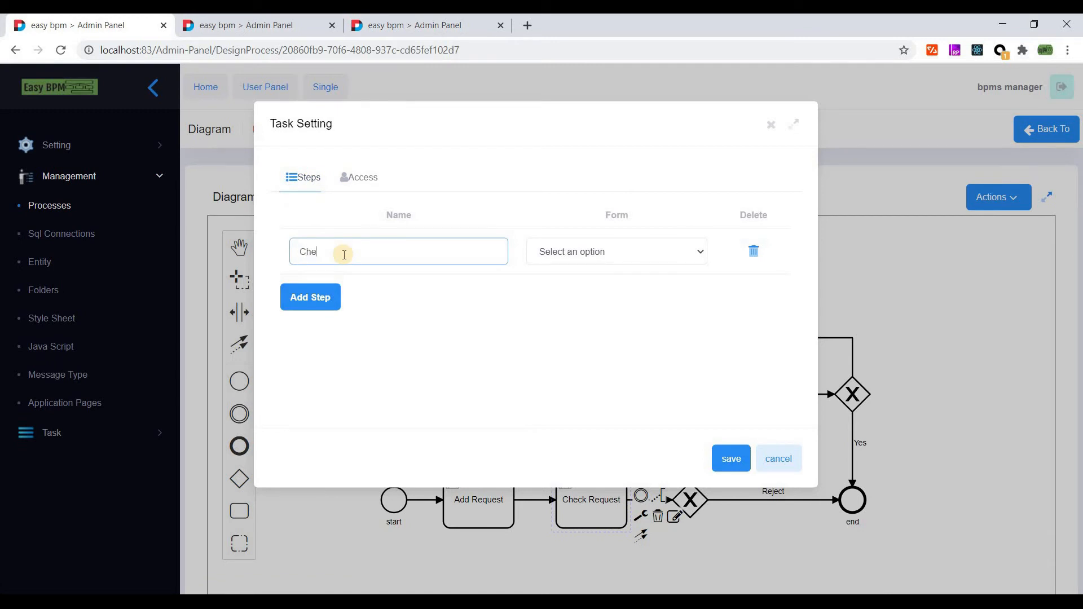
{"action": "type", "text": "Check Request"}
{"action": "left_click", "coordinate": [610, 257]}
{"action": "left_click", "coordinate": [593, 290]}
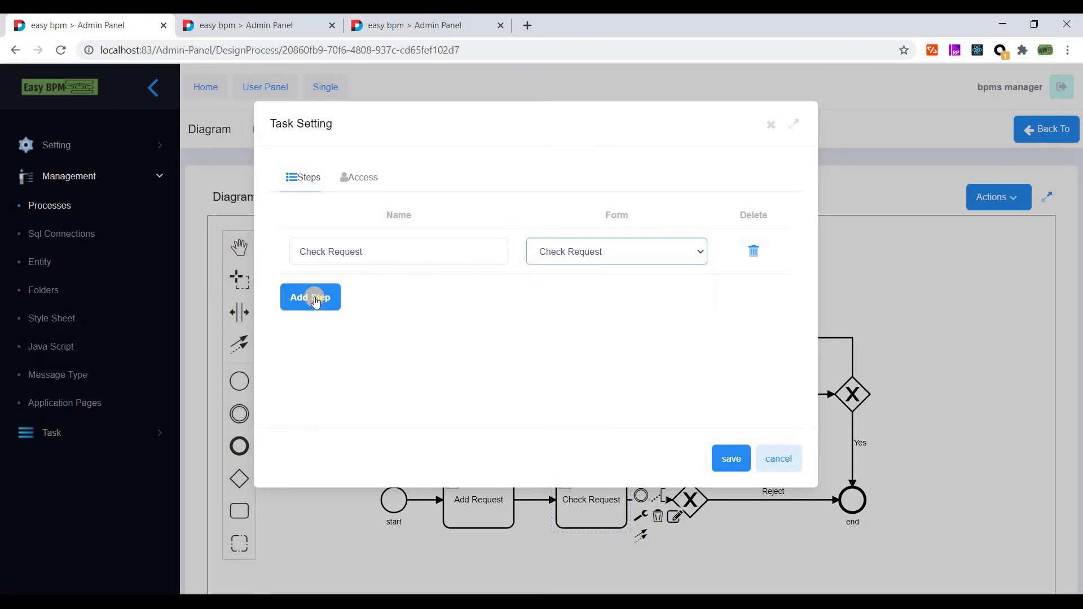
{"action": "left_click", "coordinate": [719, 458]}
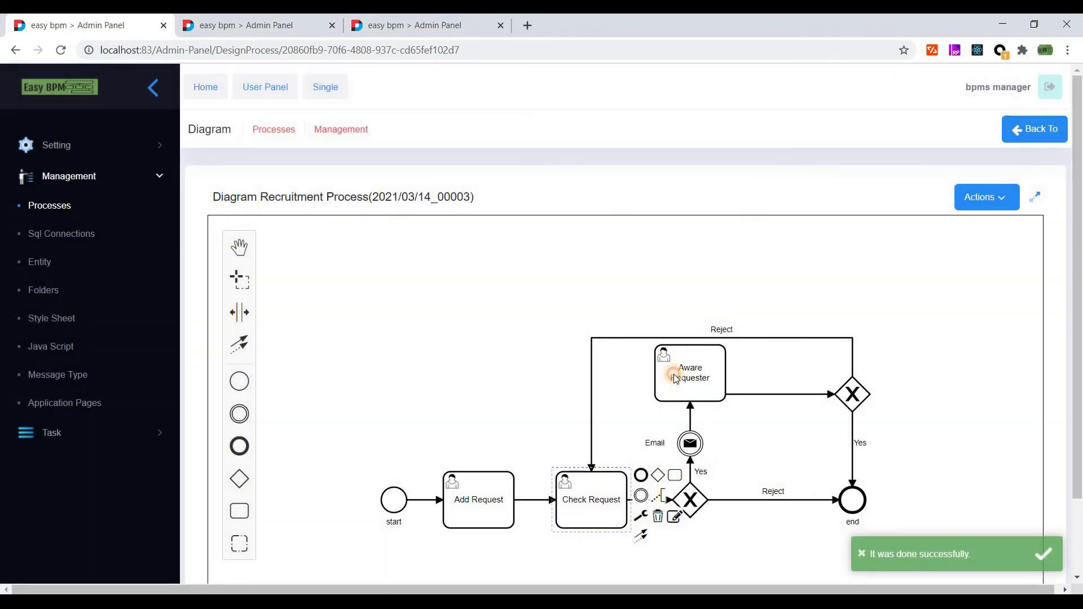
{"action": "left_click", "coordinate": [688, 375]}
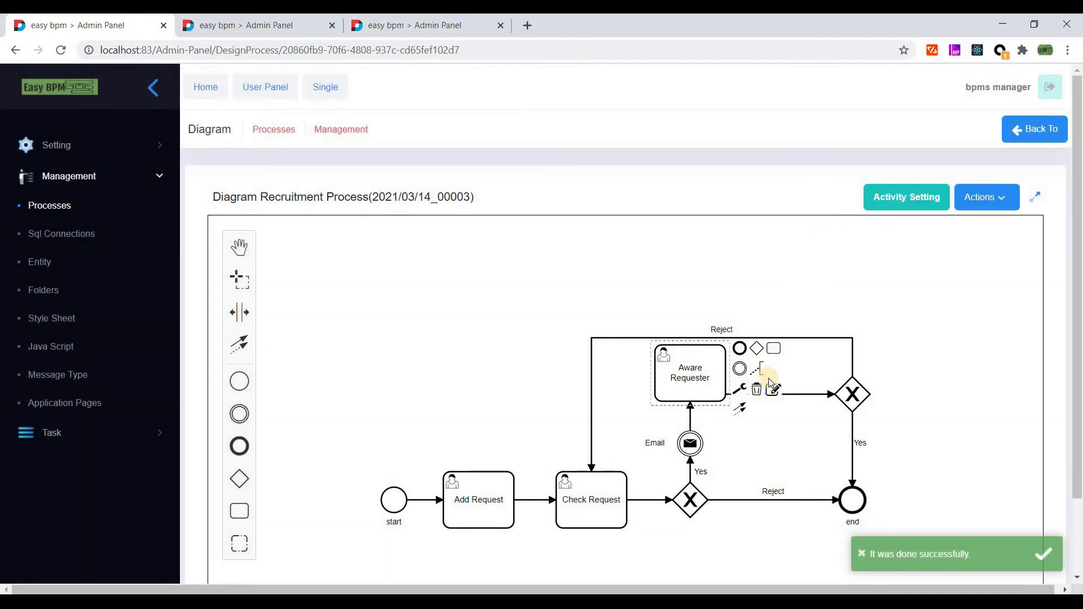
- Add a step named 'Aware Requested' to the Aware Requester task, using the Aware Requester form
{"action": "left_click", "coordinate": [739, 391]}
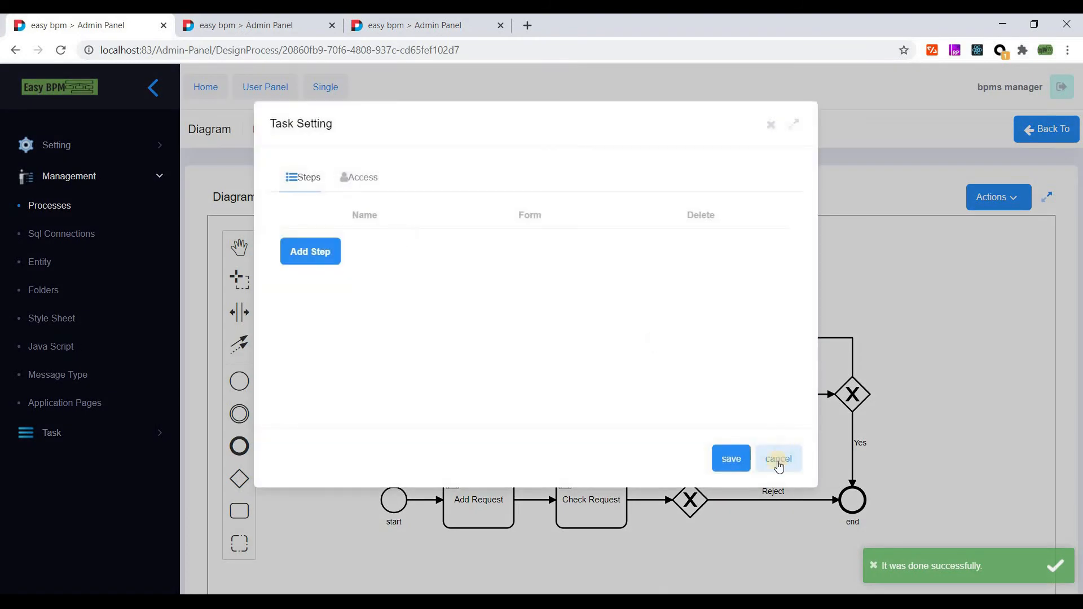
{"action": "left_click", "coordinate": [326, 252]}
{"action": "left_click", "coordinate": [326, 252]}
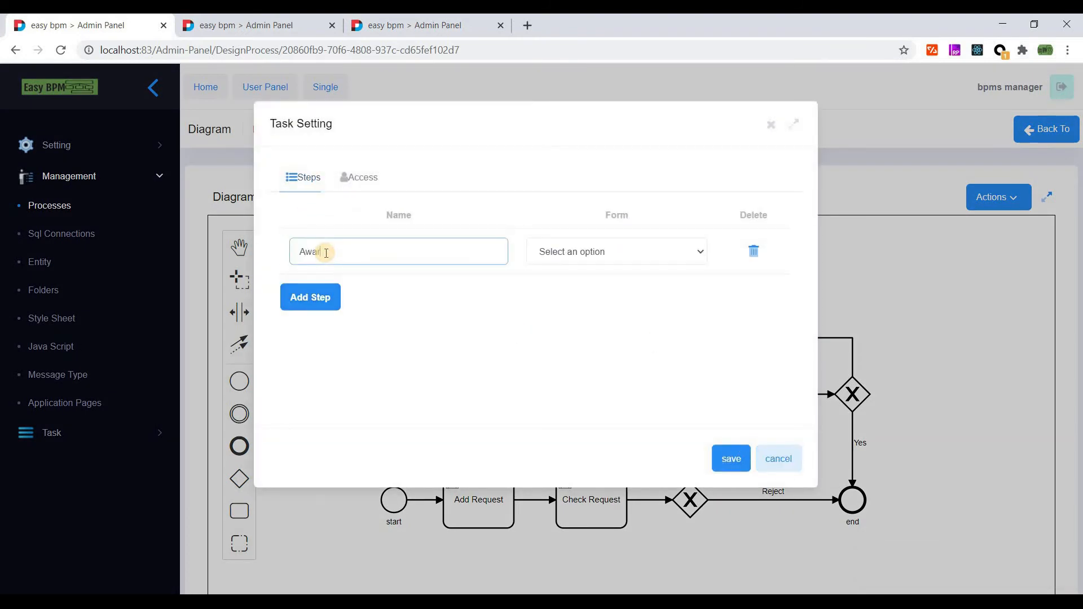
{"action": "type", "text": "Aware Requested"}
{"action": "left_click", "coordinate": [363, 177]}
{"action": "left_click", "coordinate": [305, 179]}
{"action": "left_click", "coordinate": [621, 255]}
{"action": "left_click", "coordinate": [599, 281]}
- Set the task owner to Role with Static access, after trying Variable and Correspondent Role
{"action": "left_click", "coordinate": [363, 180]}
{"action": "left_click", "coordinate": [364, 234]}
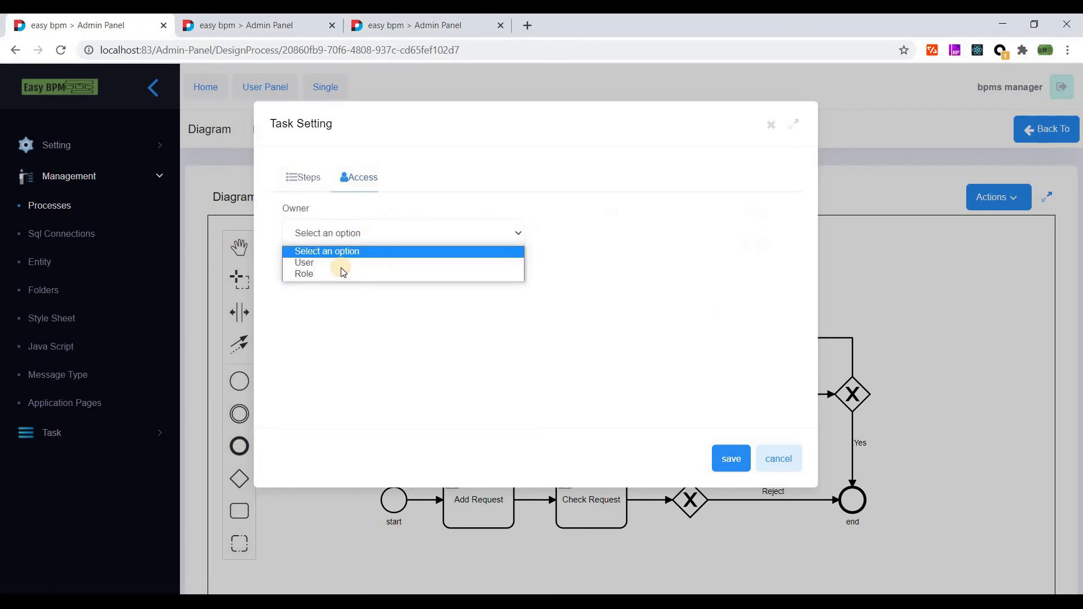
{"action": "left_click", "coordinate": [321, 275]}
{"action": "left_click", "coordinate": [320, 295]}
{"action": "left_click", "coordinate": [311, 335]}
{"action": "left_click", "coordinate": [320, 320]}
{"action": "left_click", "coordinate": [326, 297]}
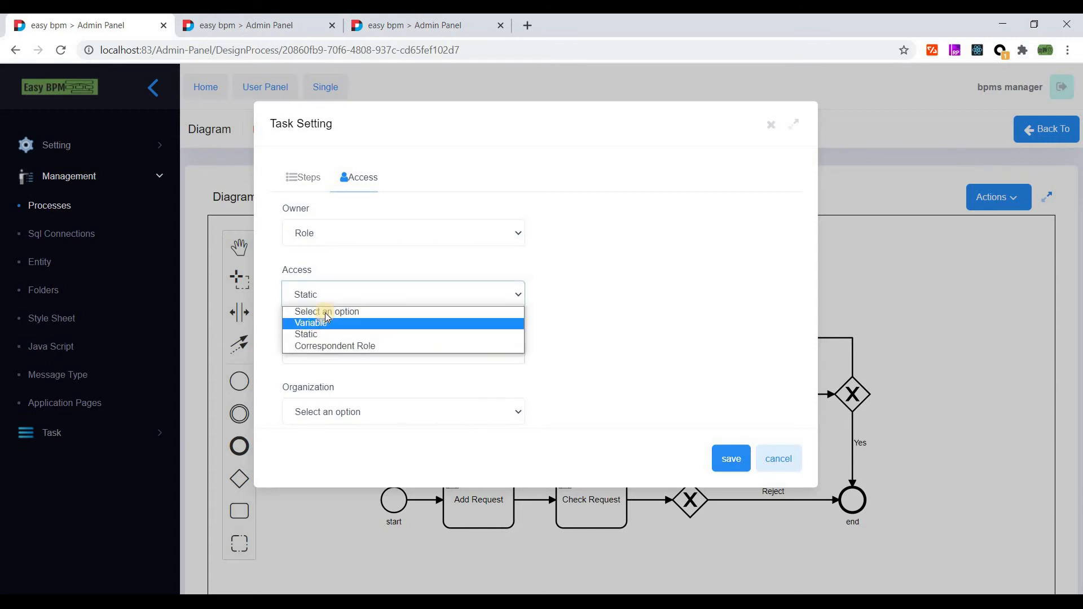
{"action": "left_click", "coordinate": [326, 322]}
{"action": "left_click", "coordinate": [328, 296]}
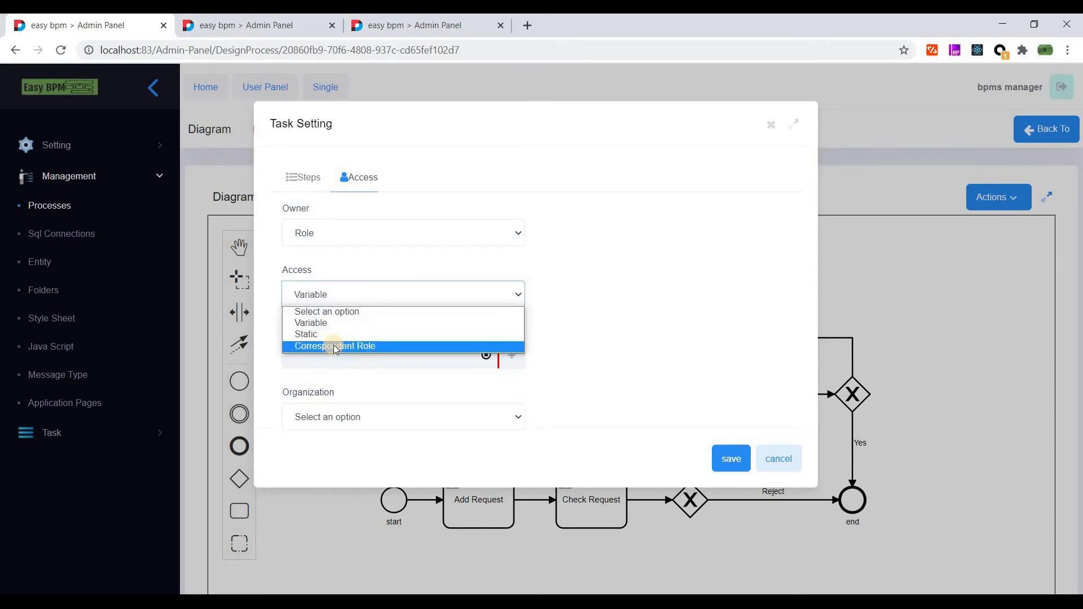
{"action": "left_click", "coordinate": [322, 296]}
{"action": "left_click", "coordinate": [322, 294]}
{"action": "left_click", "coordinate": [320, 322]}
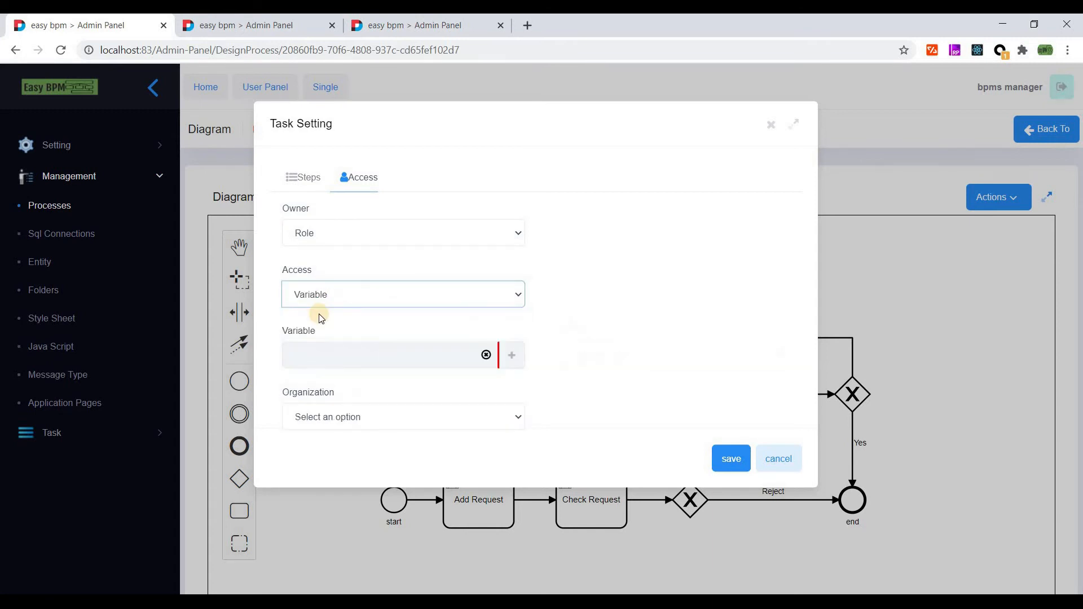
{"action": "left_click", "coordinate": [320, 295]}
{"action": "left_click", "coordinate": [320, 335]}
- Assign the Requester role to the task and save the Aware Requester settings
{"action": "left_click", "coordinate": [320, 360]}
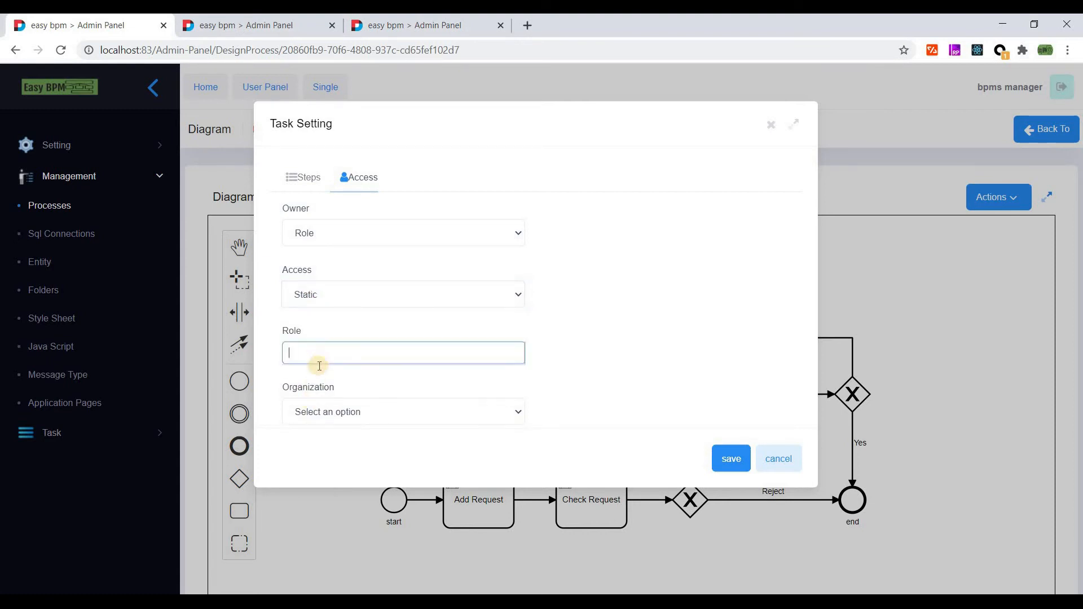
{"action": "left_click", "coordinate": [378, 389]}
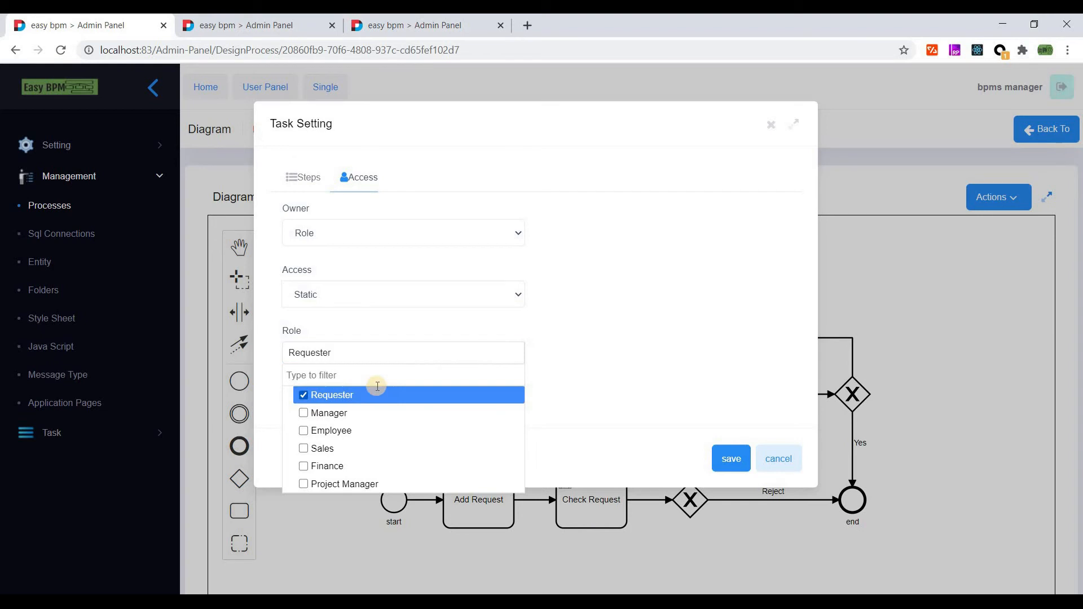
{"action": "left_click", "coordinate": [570, 341]}
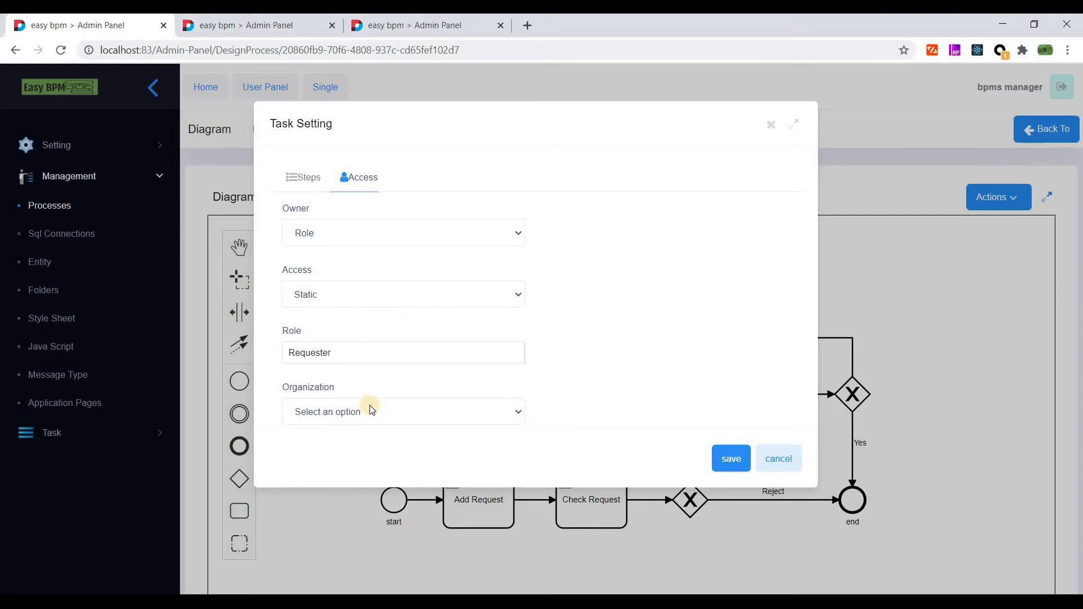
{"action": "left_click", "coordinate": [729, 463]}
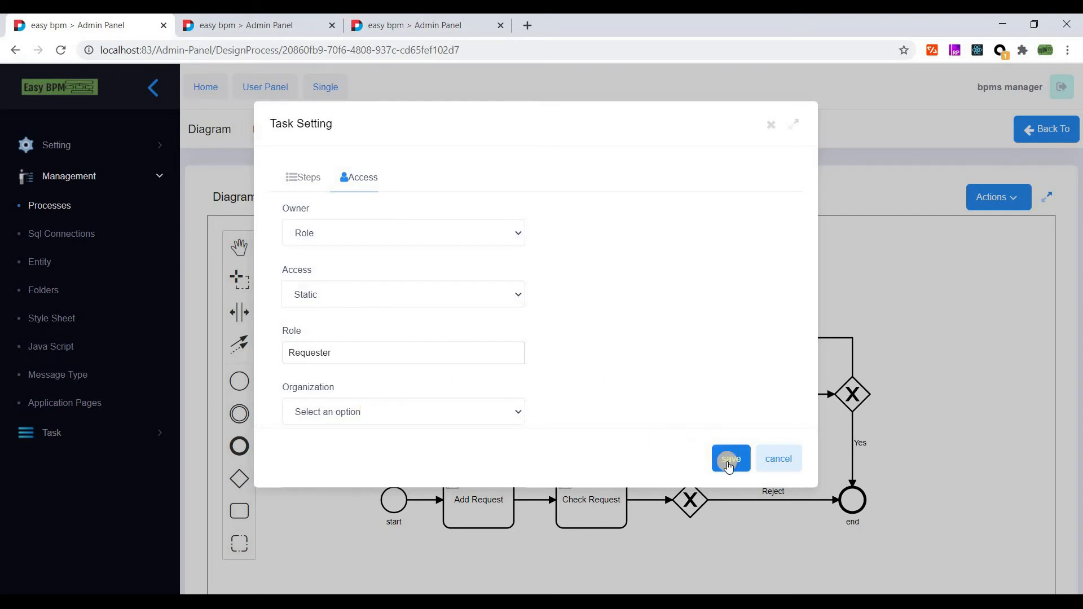
{"action": "left_click", "coordinate": [305, 179]}
{"action": "left_click", "coordinate": [725, 457]}
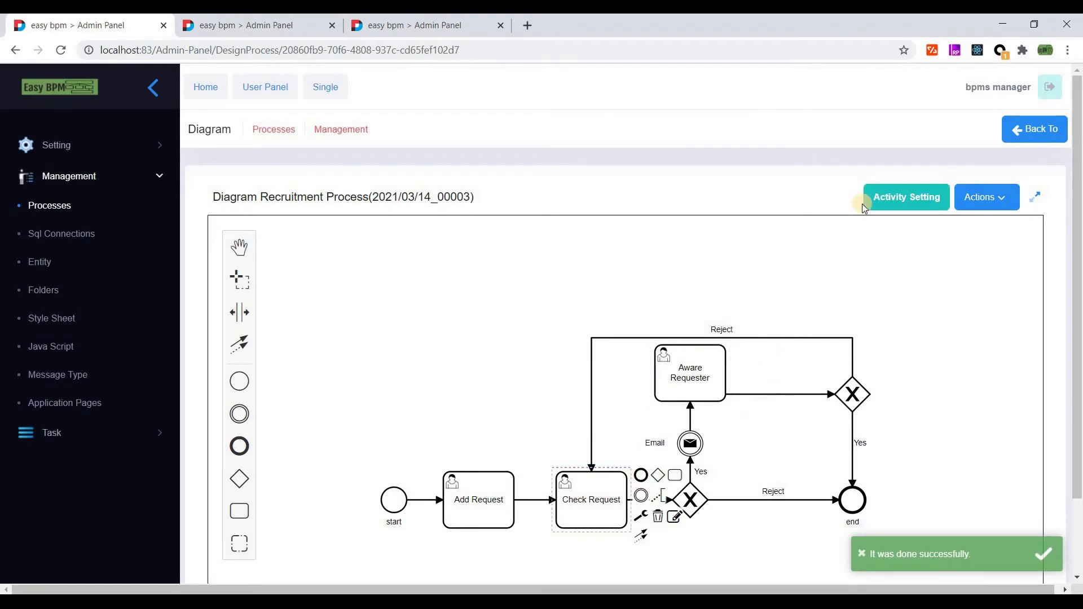
- Re-save Check Request, then make the event an Email sent from the current user
{"action": "left_click", "coordinate": [865, 202]}
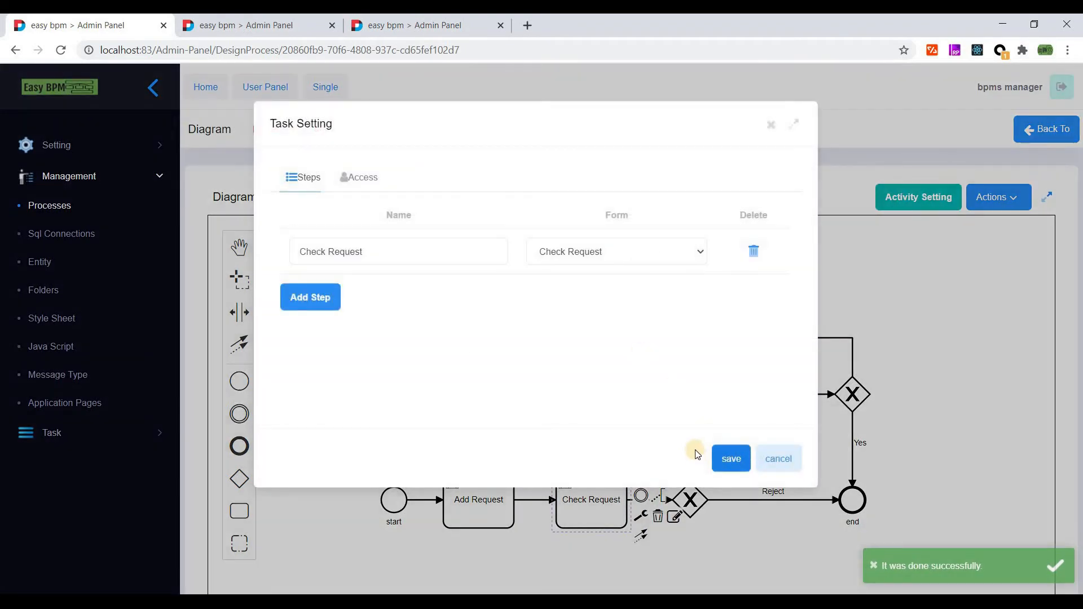
{"action": "left_click", "coordinate": [719, 458]}
{"action": "left_click", "coordinate": [890, 197]}
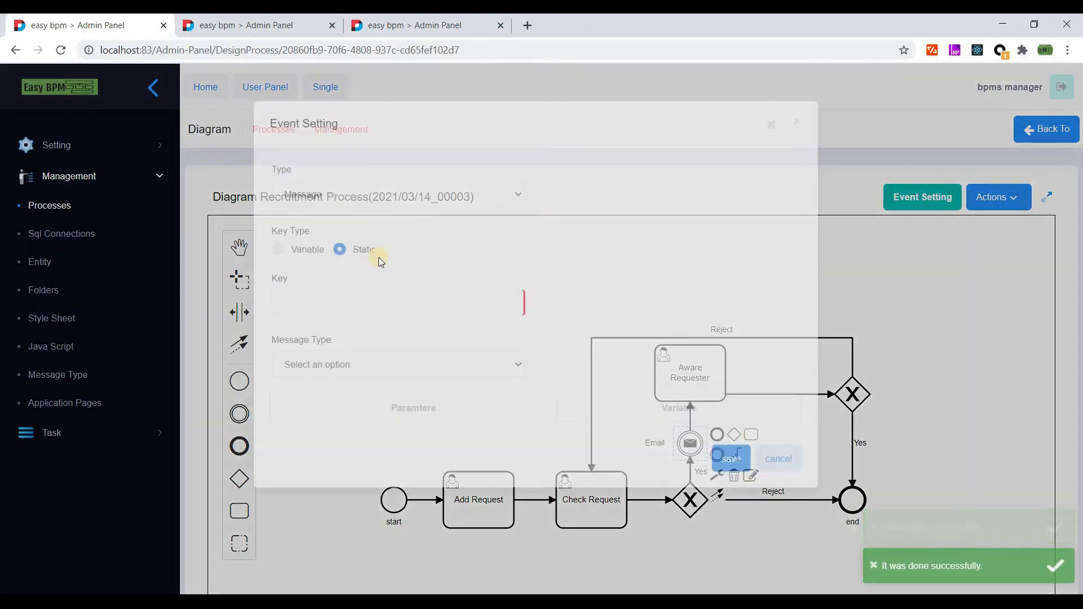
{"action": "left_click", "coordinate": [327, 195]}
{"action": "left_click", "coordinate": [304, 235]}
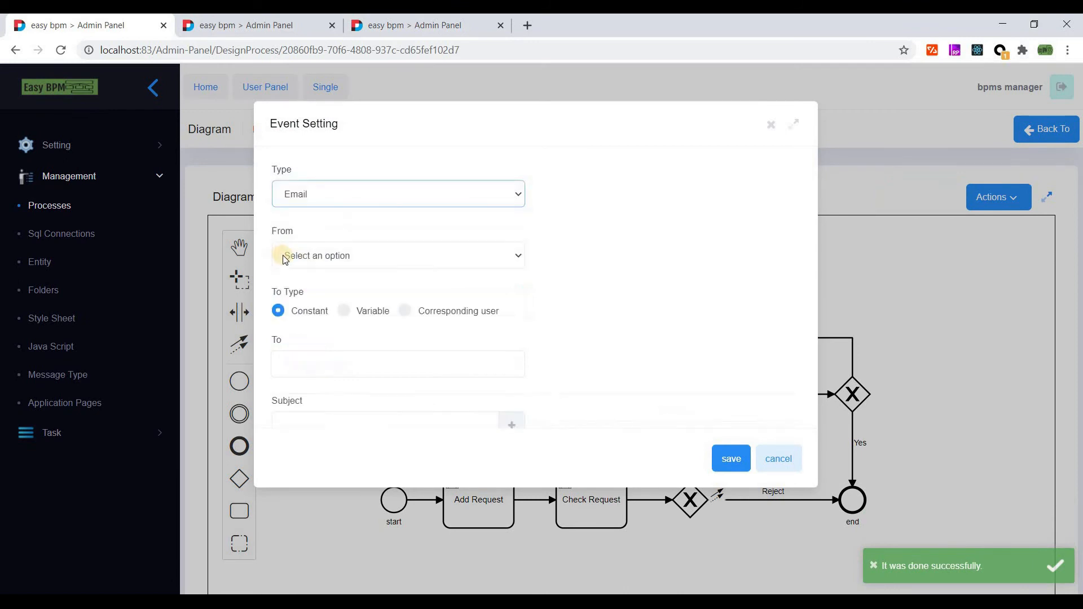
{"action": "left_click", "coordinate": [309, 256]}
{"action": "left_click", "coordinate": [313, 296]}
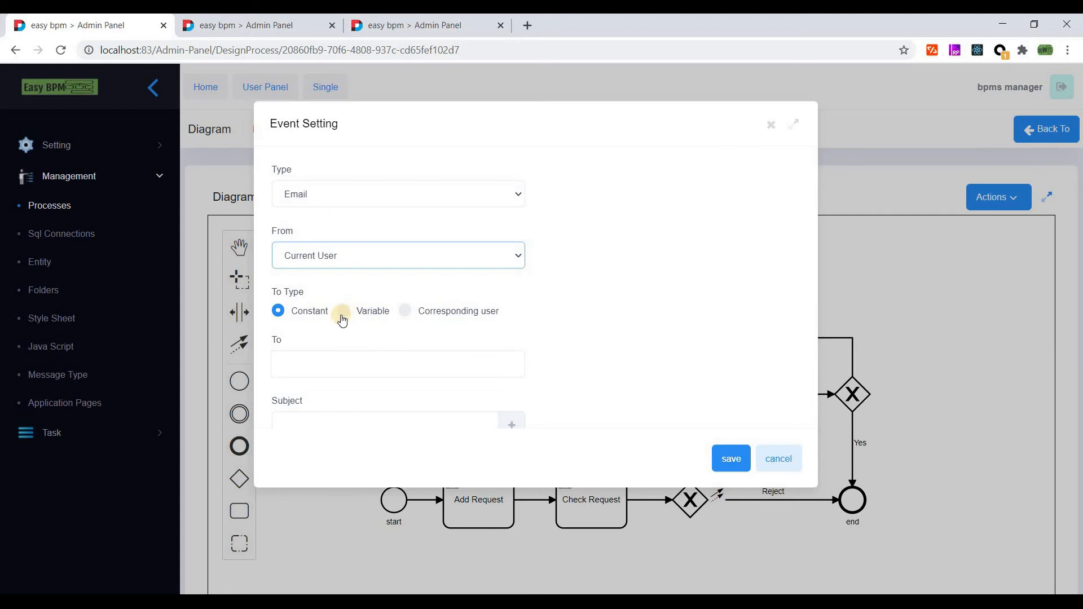
- Address the email to the variable field varRequest.Email
{"action": "left_click", "coordinate": [346, 311]}
{"action": "left_click", "coordinate": [485, 363]}
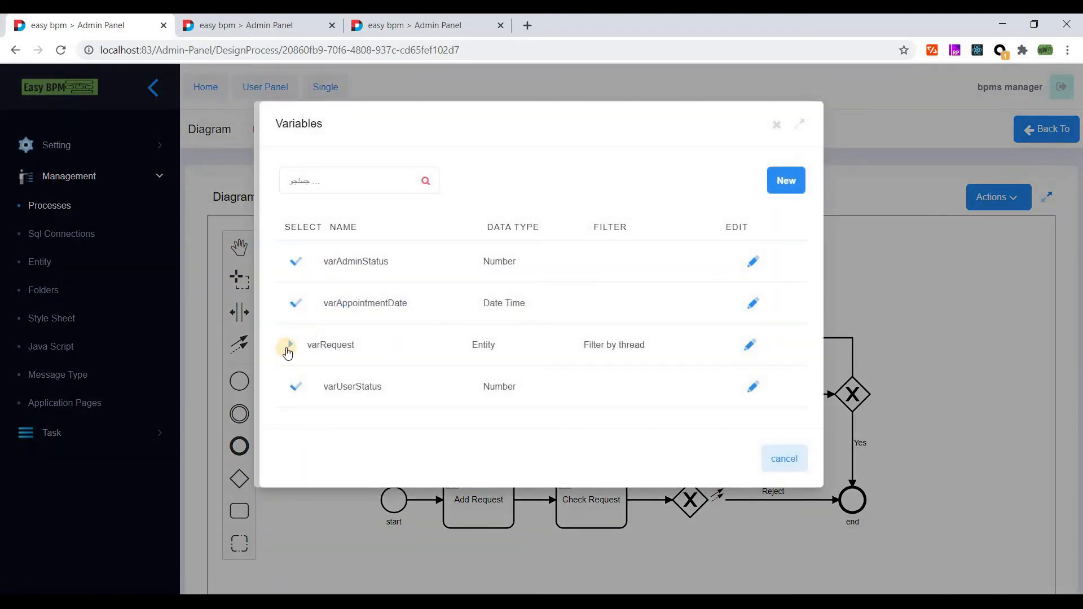
{"action": "left_click", "coordinate": [288, 347]}
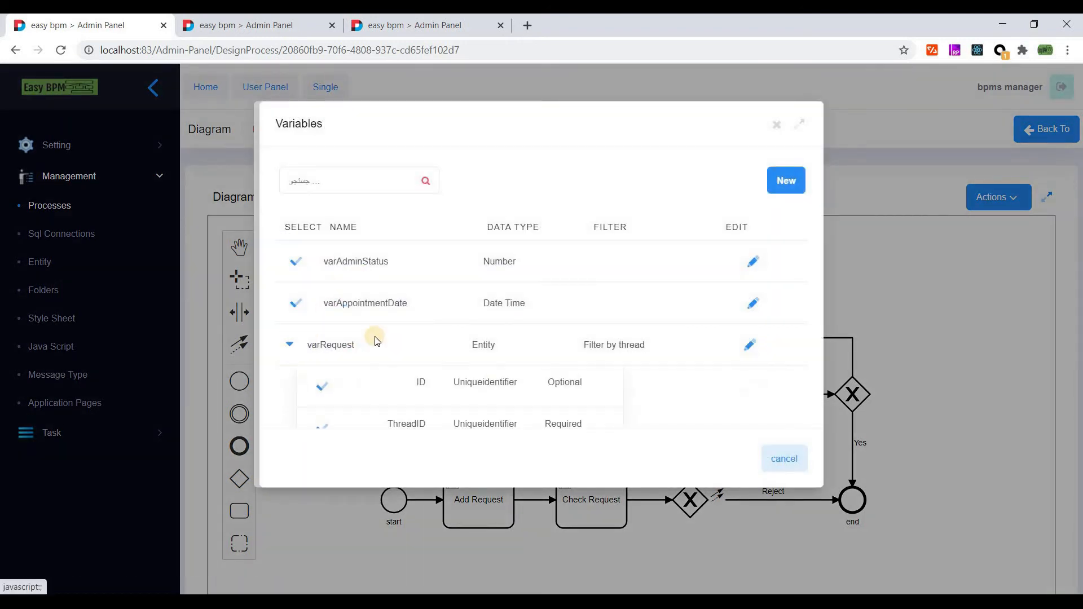
{"action": "scroll", "coordinate": [371, 338], "scroll_direction": "down", "scroll_amount": 5}
{"action": "scroll", "coordinate": [372, 337], "scroll_direction": "up", "scroll_amount": 3}
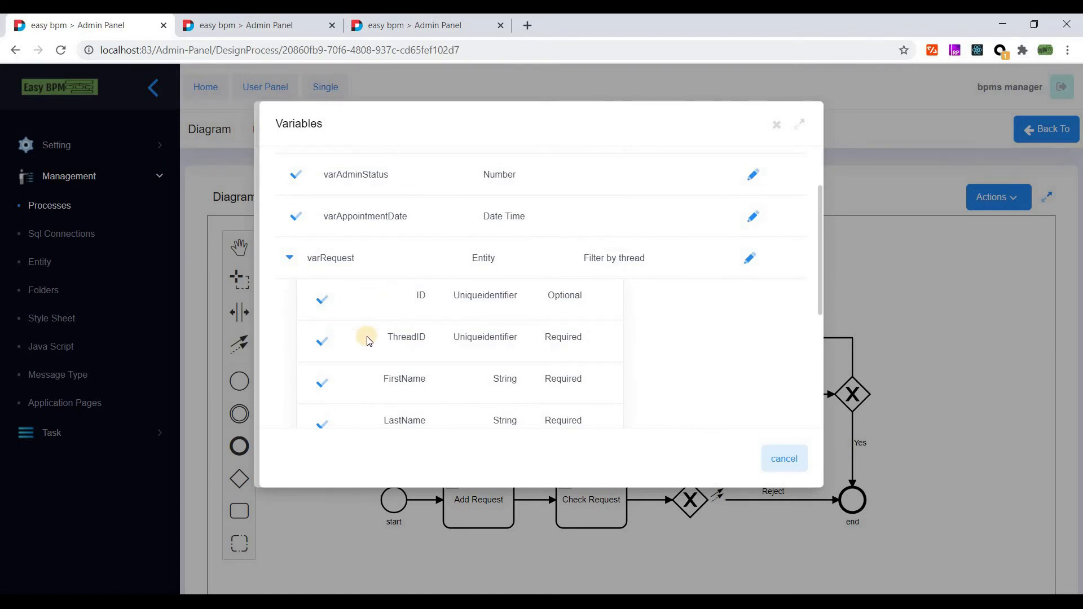
{"action": "scroll", "coordinate": [332, 393], "scroll_direction": "down", "scroll_amount": 2}
{"action": "scroll", "coordinate": [333, 397], "scroll_direction": "down", "scroll_amount": 2}
{"action": "left_click", "coordinate": [323, 419]}
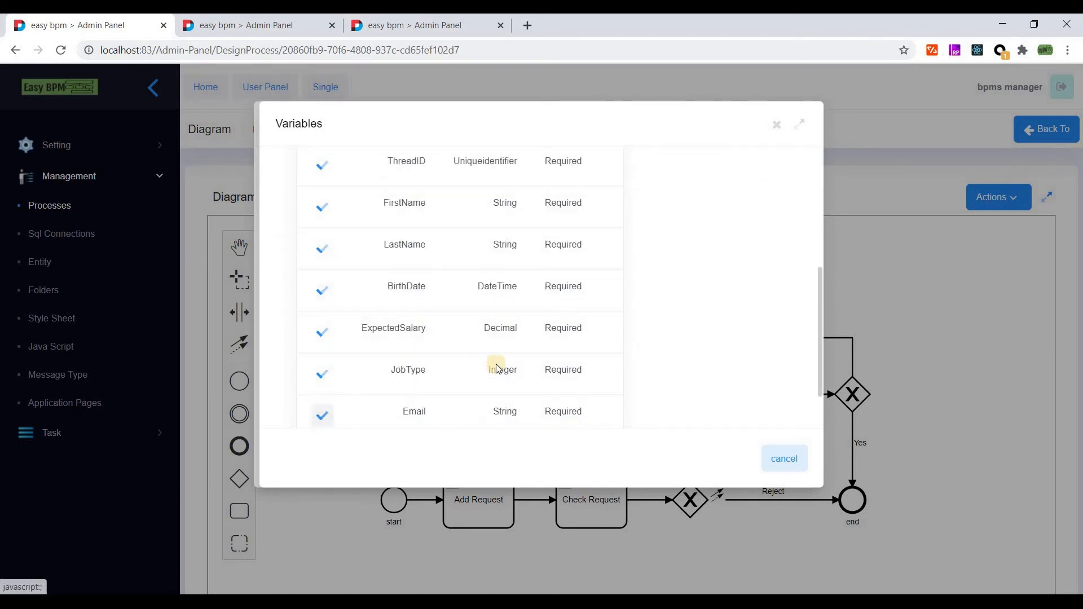
{"action": "scroll", "coordinate": [342, 314], "scroll_direction": "down", "scroll_amount": 2}
- Enter subject 'Appointment' and body text 'Your Appointment Date is'
{"action": "left_click", "coordinate": [329, 294]}
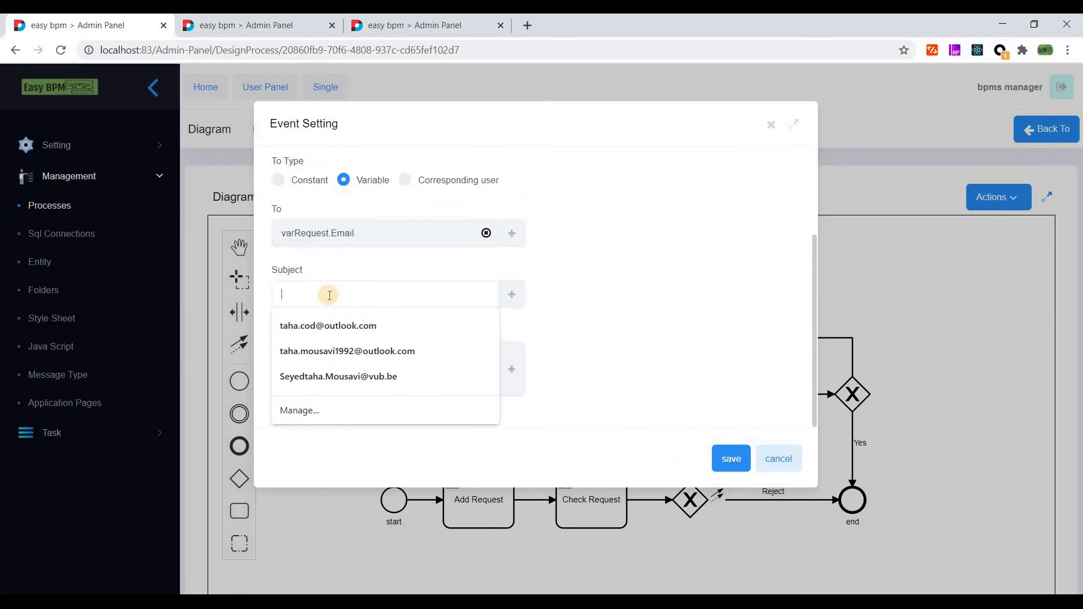
{"action": "type", "text": "Appoi"}
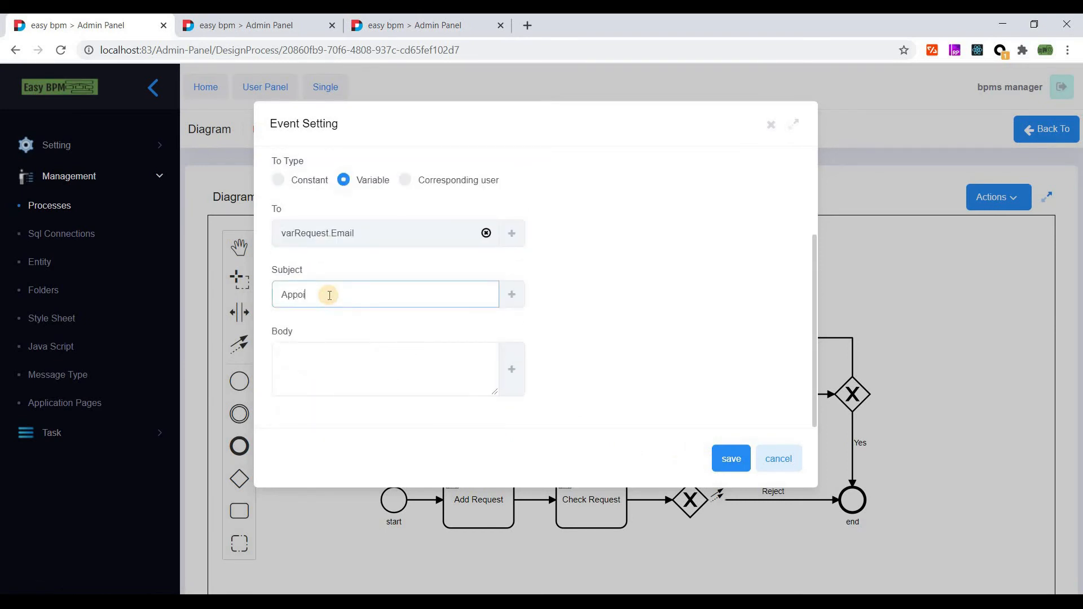
{"action": "type", "text": "ntment"}
{"action": "left_click", "coordinate": [340, 359]}
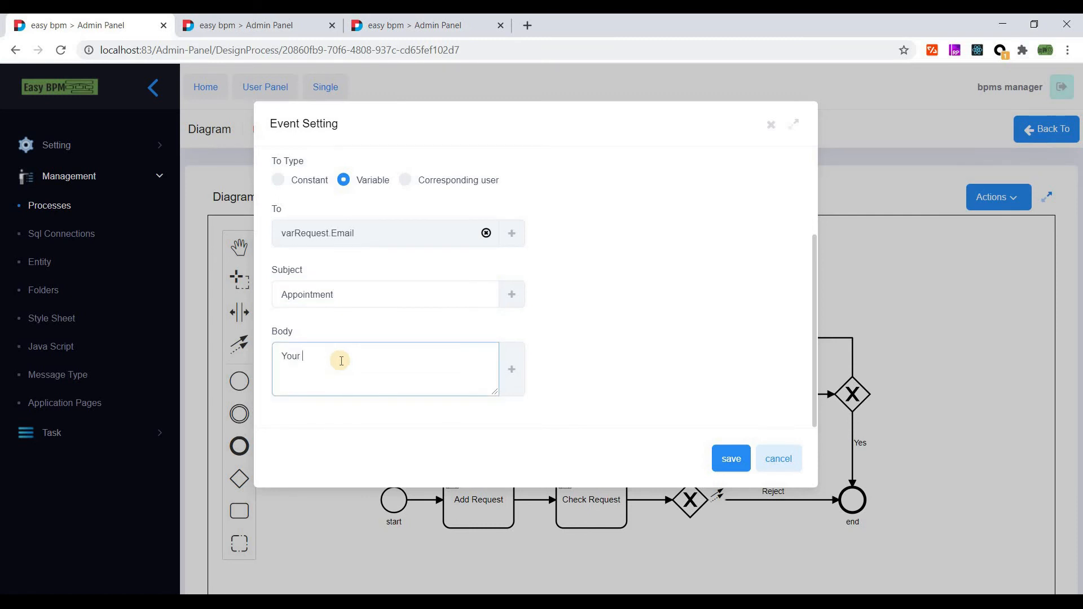
{"action": "double_click", "coordinate": [300, 294]}
{"action": "key", "text": "ctrl+c"}
{"action": "left_click", "coordinate": [300, 356]}
{"action": "key", "text": "ctrl+v"}
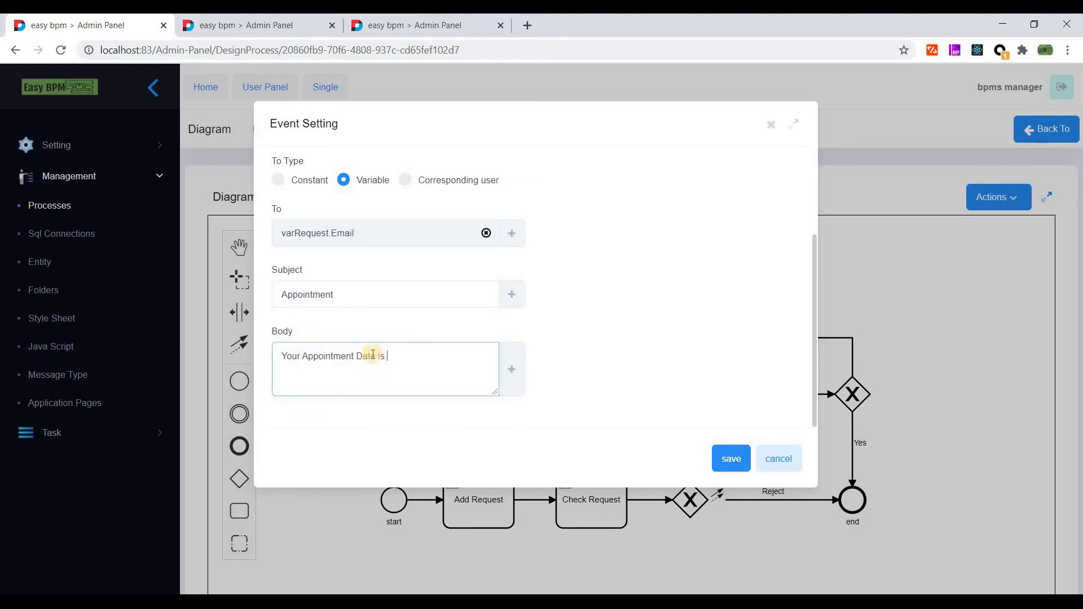
{"action": "left_click", "coordinate": [512, 370]}
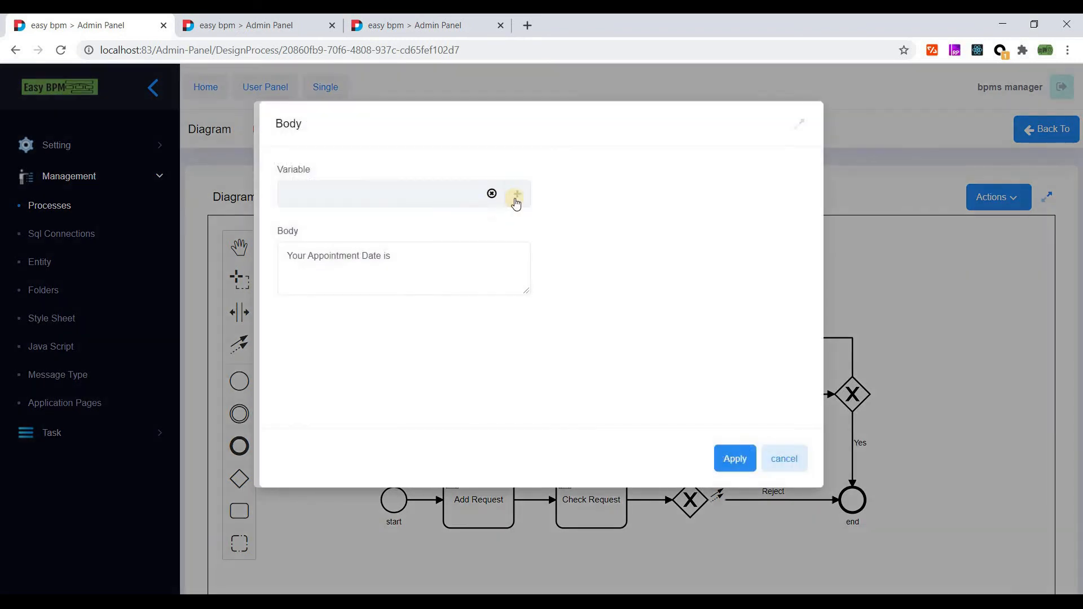
- Append the [varAppointmentDate] variable to the end of the email body and apply it
{"action": "left_click", "coordinate": [782, 451]}
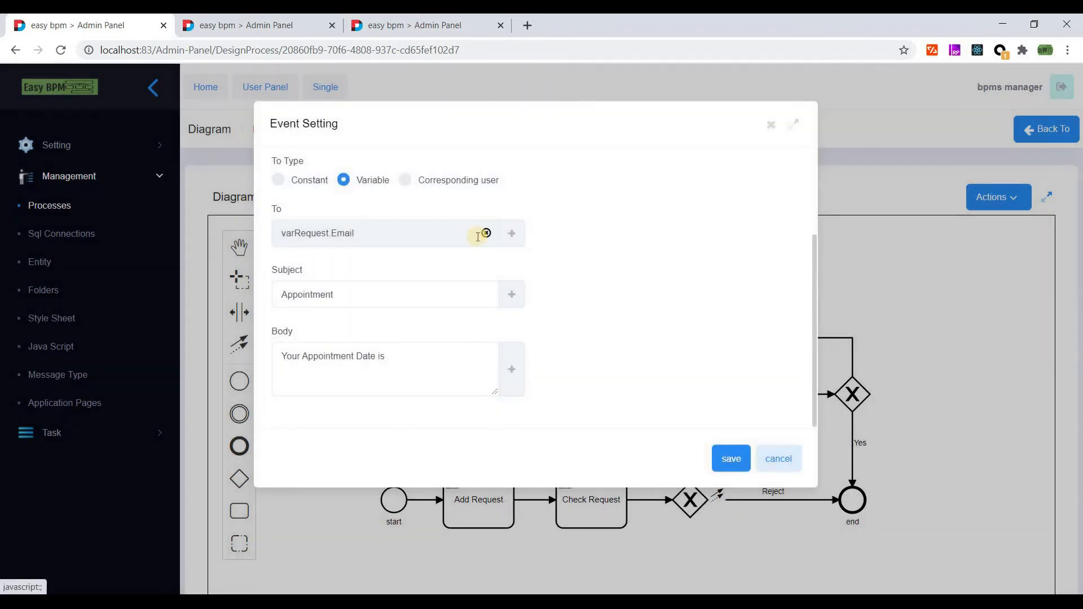
{"action": "left_click", "coordinate": [512, 233]}
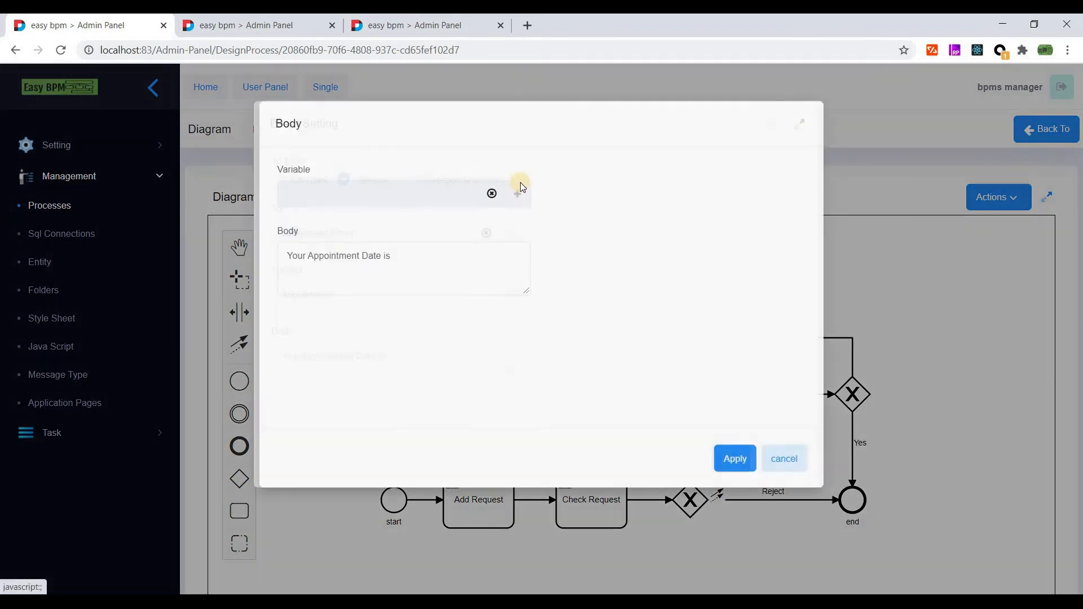
{"action": "left_click", "coordinate": [404, 256]}
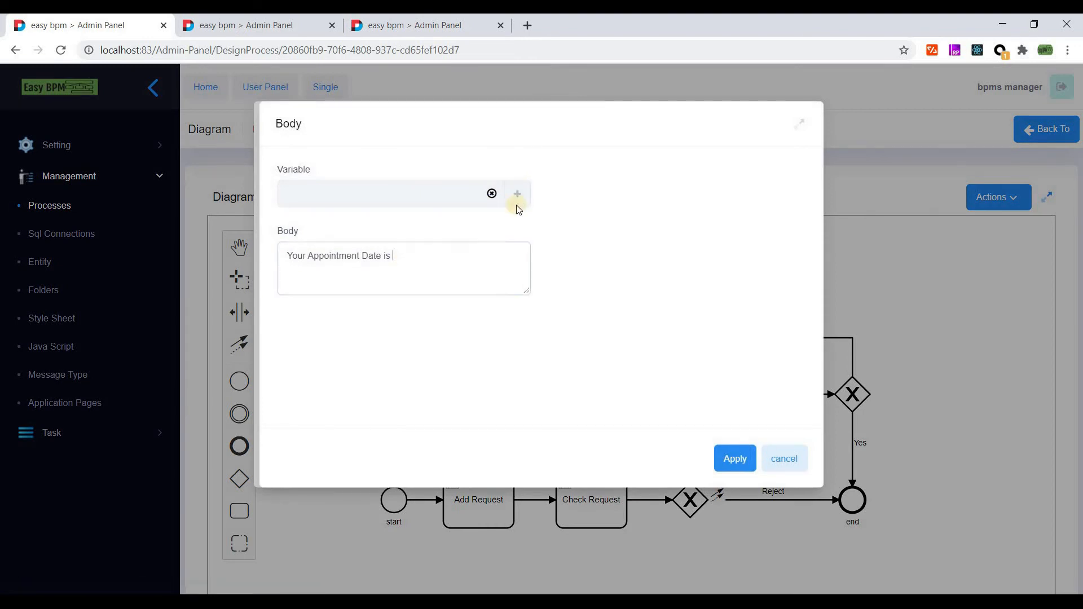
{"action": "left_click", "coordinate": [418, 210]}
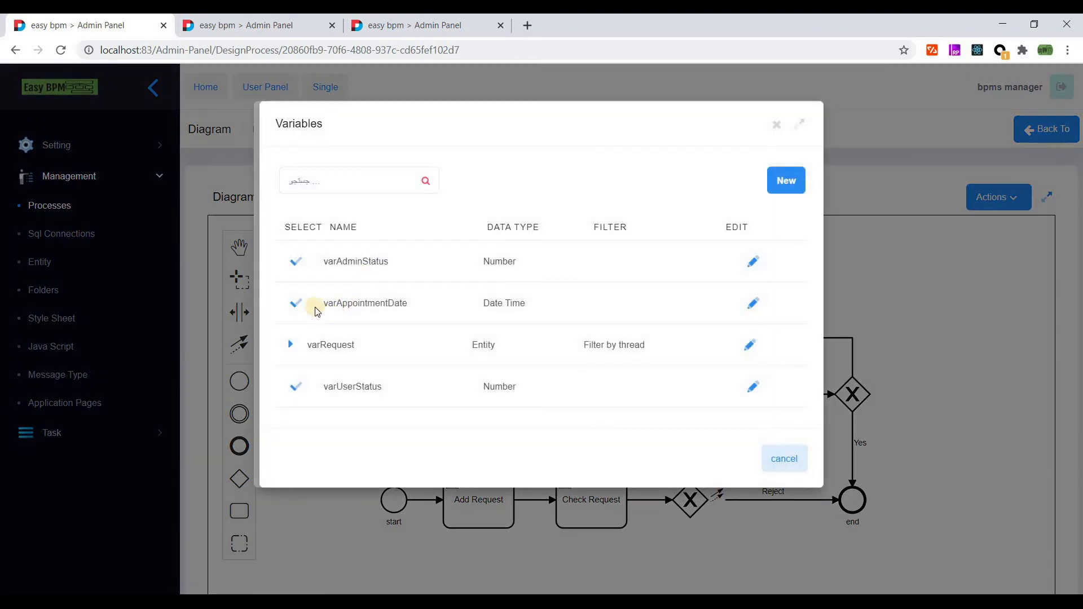
{"action": "left_click", "coordinate": [295, 305]}
{"action": "left_click", "coordinate": [415, 256]}
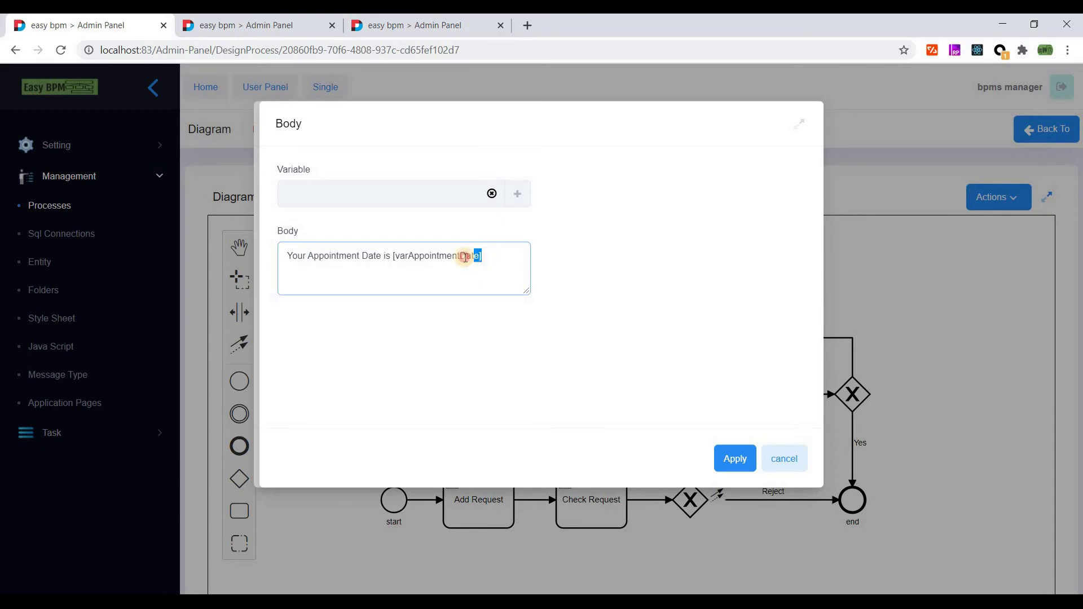
{"action": "left_click_drag", "start_coordinate": [456, 257], "coordinate": [397, 258]}
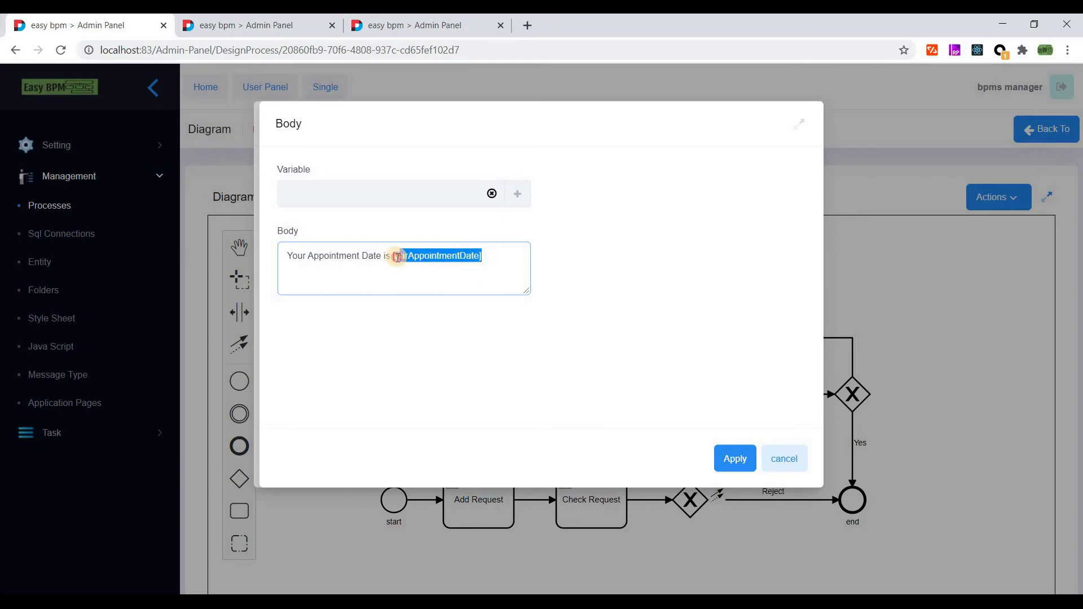
{"action": "double_click", "coordinate": [410, 258]}
{"action": "left_click", "coordinate": [502, 283]}
{"action": "left_click", "coordinate": [746, 462]}
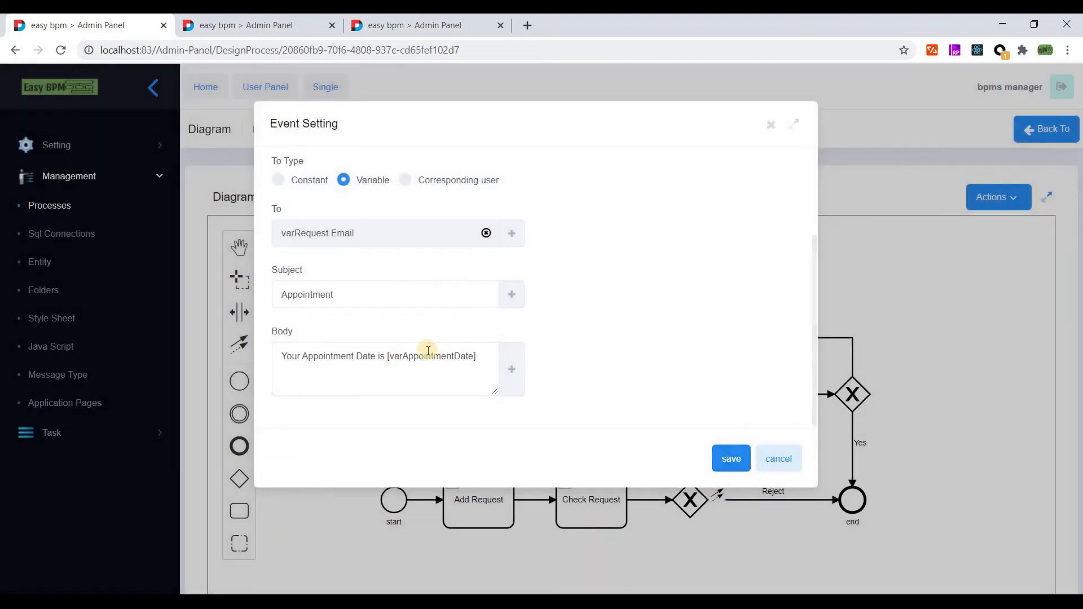
- Save the Email event settings on the Recruitment Process diagram
{"action": "scroll", "coordinate": [551, 291], "scroll_direction": "up", "scroll_amount": 3}
{"action": "scroll", "coordinate": [621, 367], "scroll_direction": "down", "scroll_amount": 3}
{"action": "left_click", "coordinate": [729, 457]}
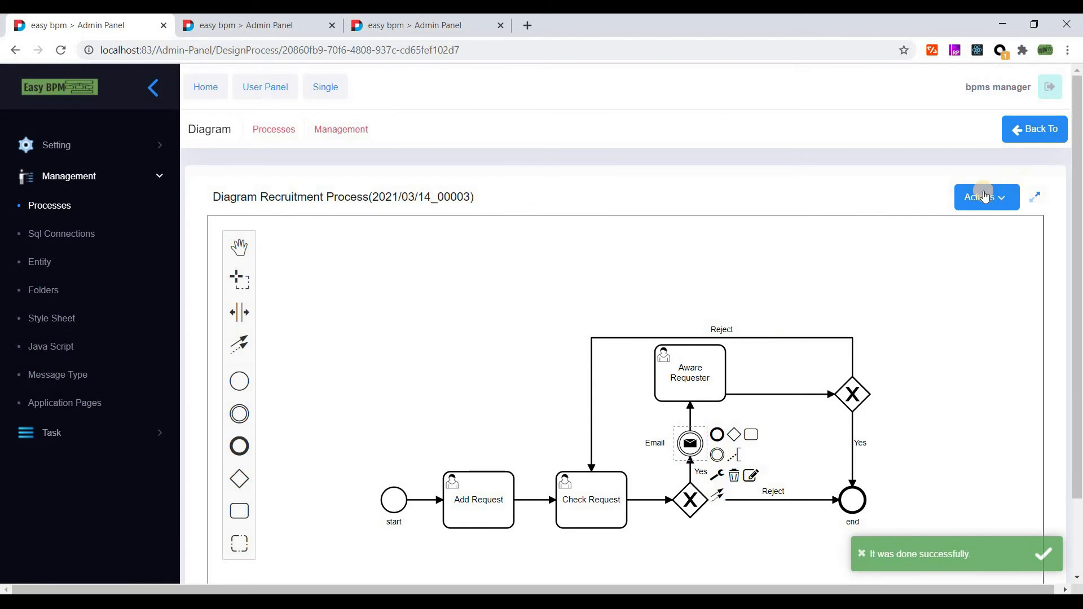
{"action": "left_click", "coordinate": [984, 197]}
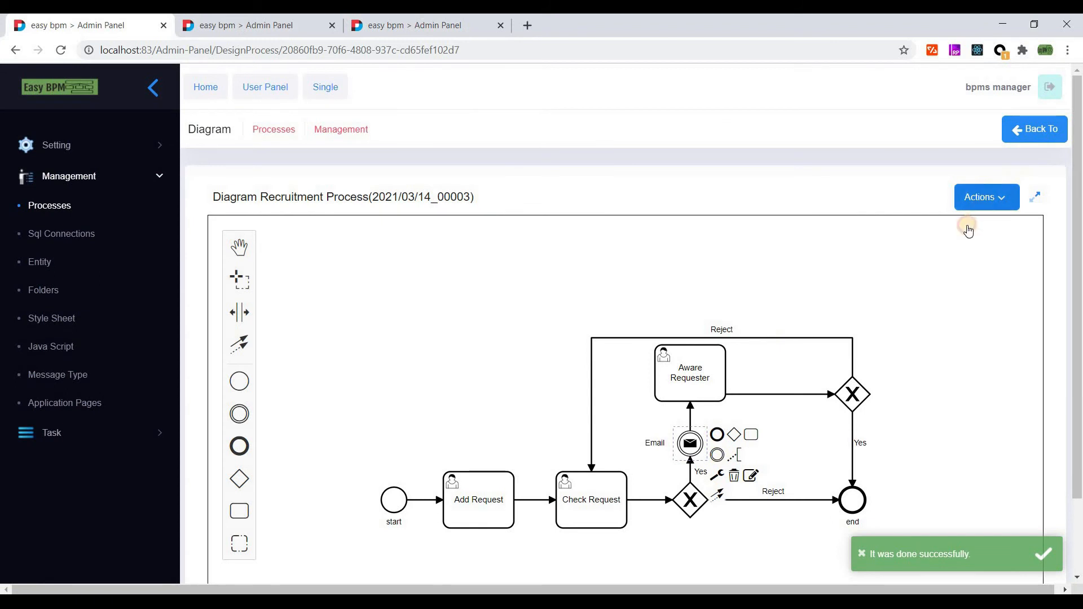
{"action": "left_click", "coordinate": [997, 230]}
- Open the Check Request gateway's conditions and add a row routing to the Email flow
{"action": "left_click_drag", "start_coordinate": [1080, 221], "coordinate": [1082, 243]}
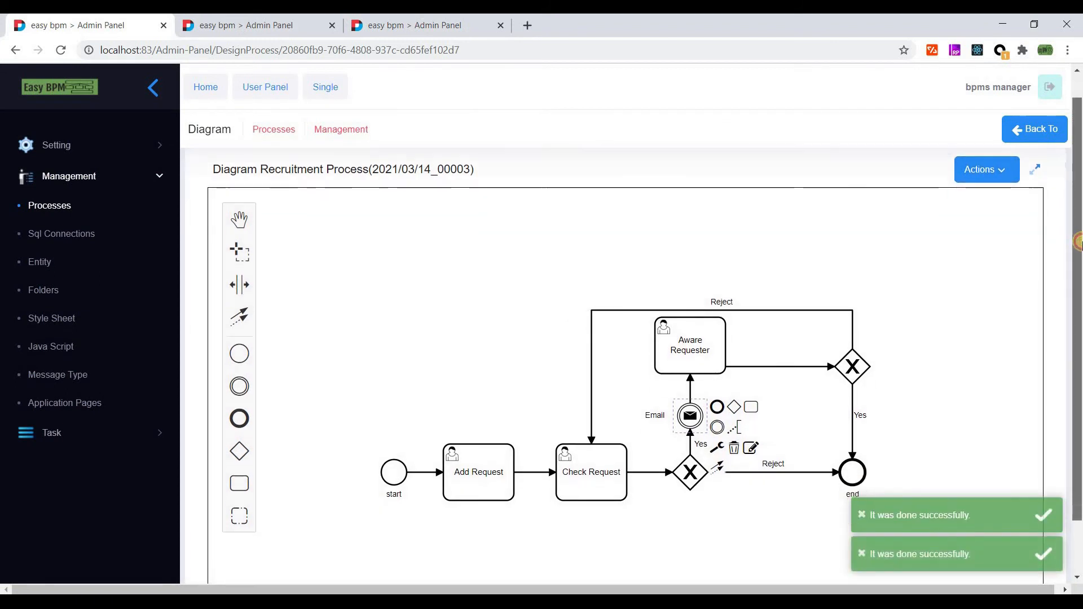
{"action": "left_click", "coordinate": [690, 473]}
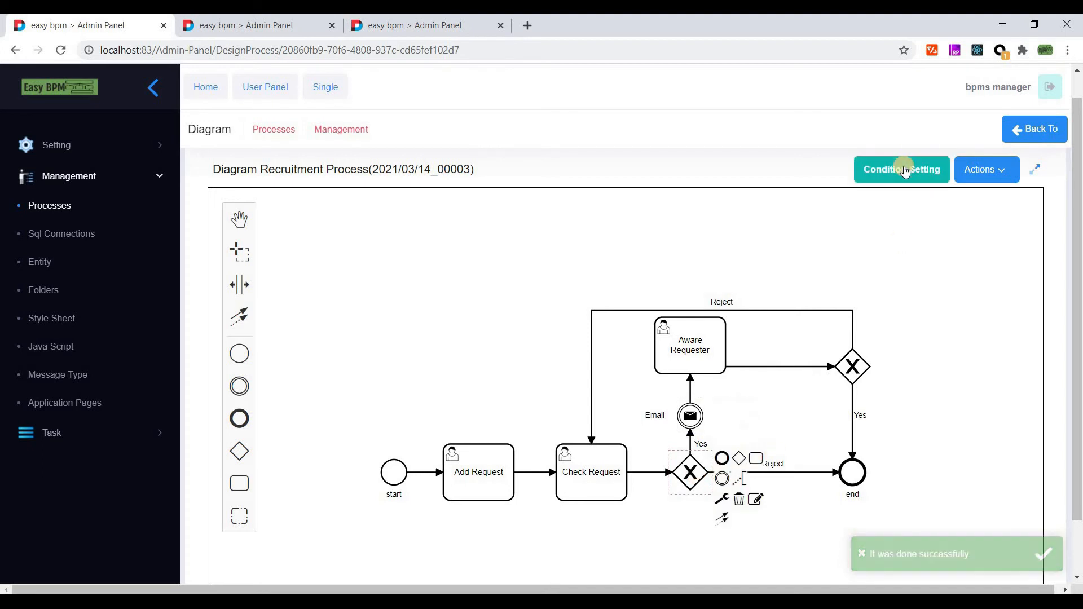
{"action": "left_click", "coordinate": [690, 472]}
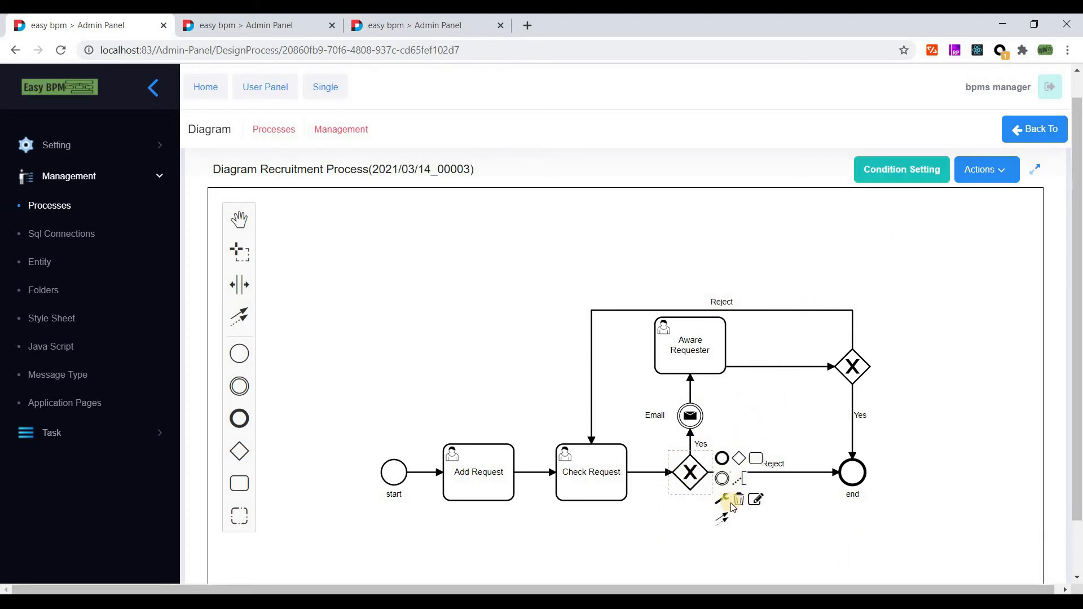
{"action": "left_click", "coordinate": [756, 499]}
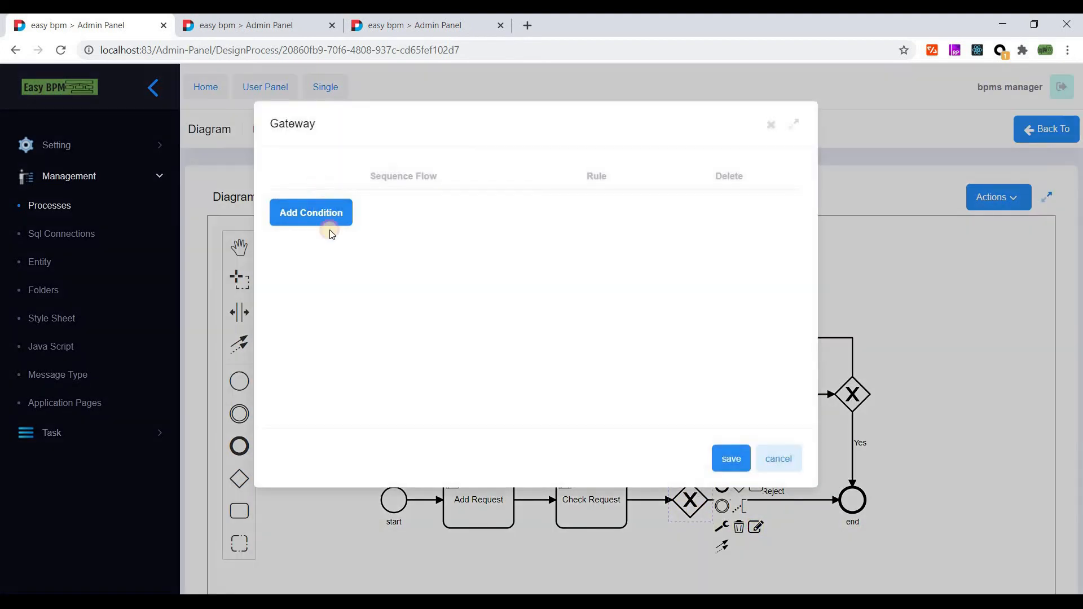
{"action": "left_click", "coordinate": [331, 234]}
{"action": "left_click", "coordinate": [354, 225]}
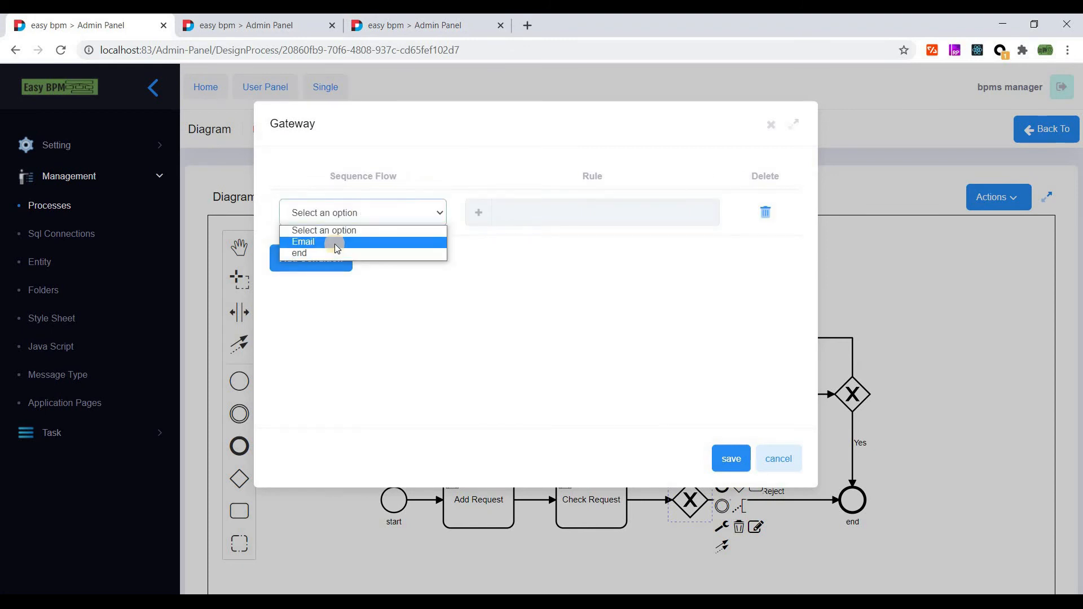
{"action": "left_click", "coordinate": [334, 243]}
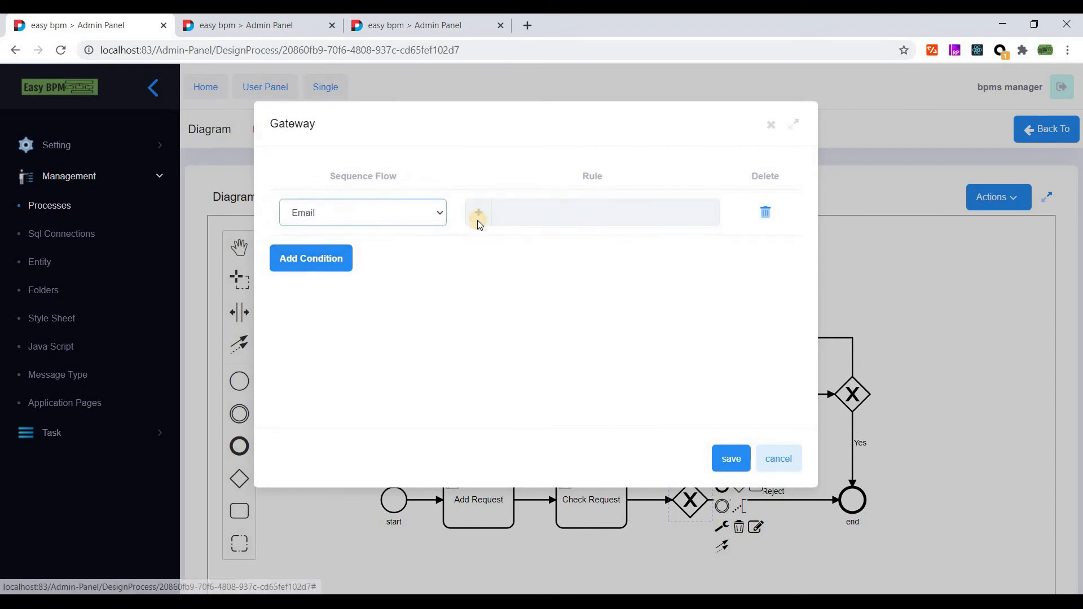
- Define the Email flow's rule as Approve: variable varAdminStatus equals 1
{"action": "left_click", "coordinate": [477, 220]}
{"action": "left_click", "coordinate": [443, 273]}
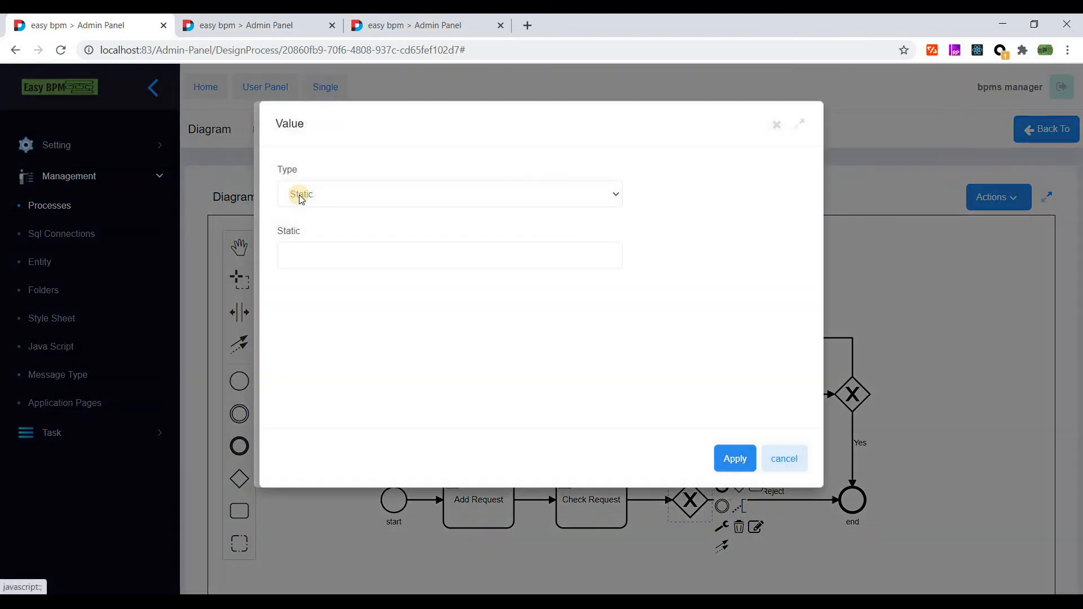
{"action": "left_click", "coordinate": [301, 194]}
{"action": "left_click", "coordinate": [305, 211]}
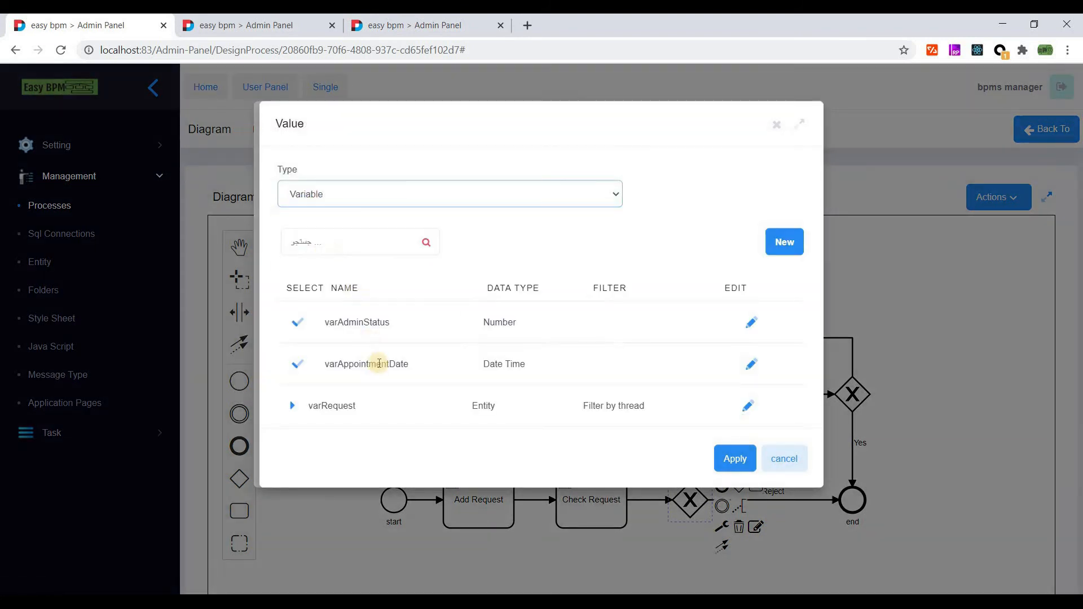
{"action": "scroll", "coordinate": [314, 273], "scroll_direction": "down", "scroll_amount": 2}
{"action": "left_click", "coordinate": [299, 250]}
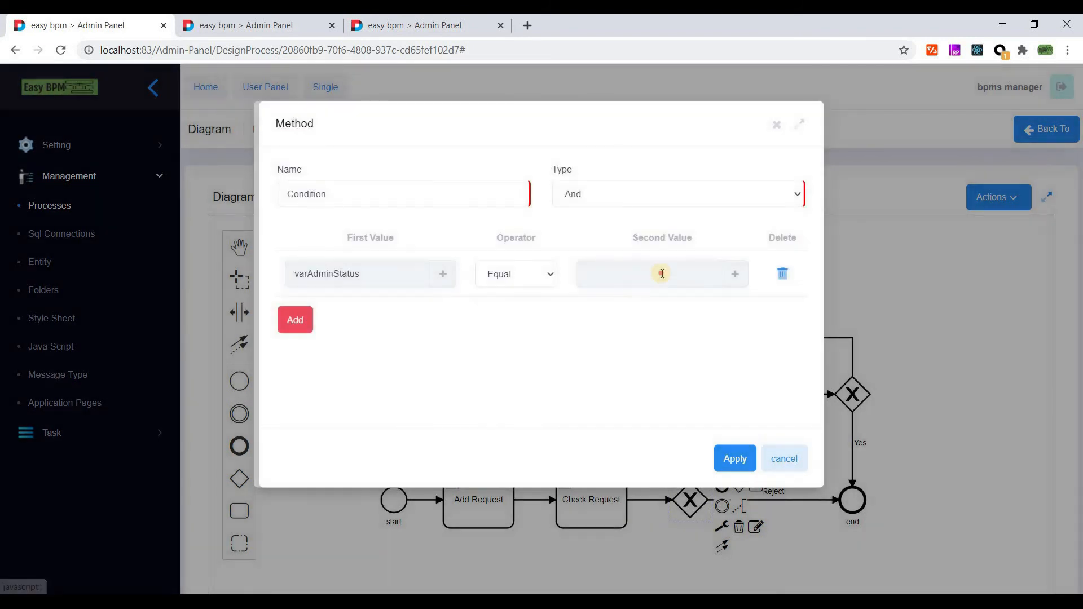
{"action": "left_click", "coordinate": [735, 274]}
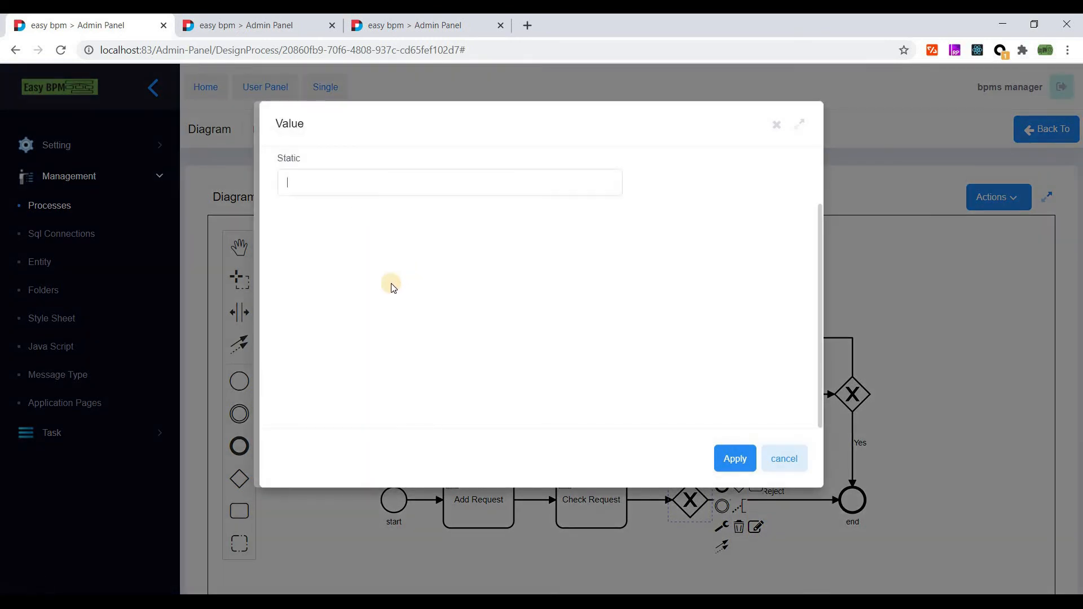
{"action": "type", "text": "1"}
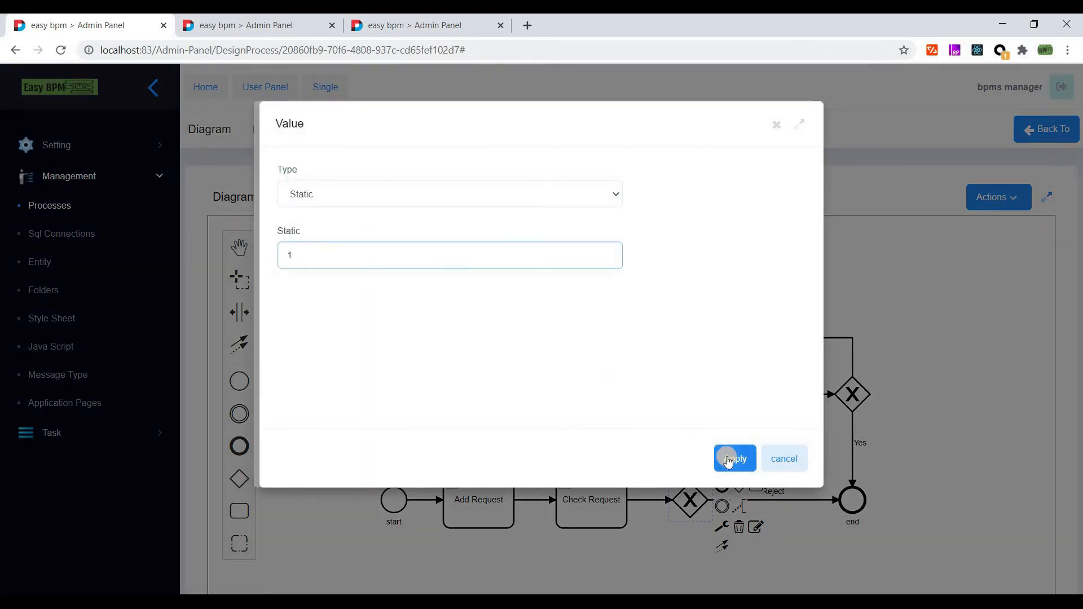
{"action": "left_click", "coordinate": [728, 462]}
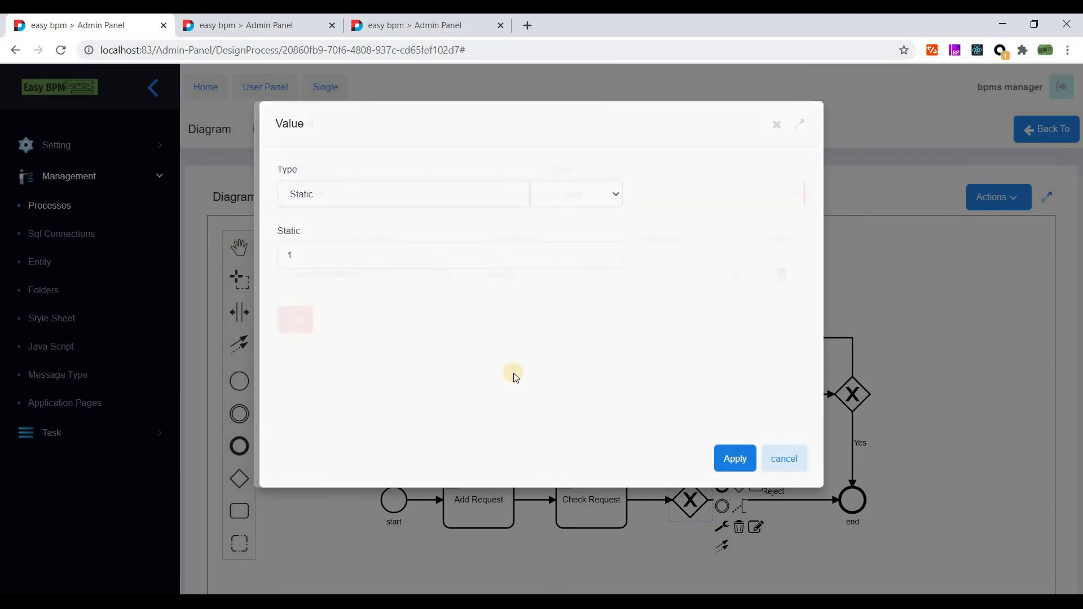
{"action": "key", "text": "Tab"}
{"action": "type", "text": "Approve"}
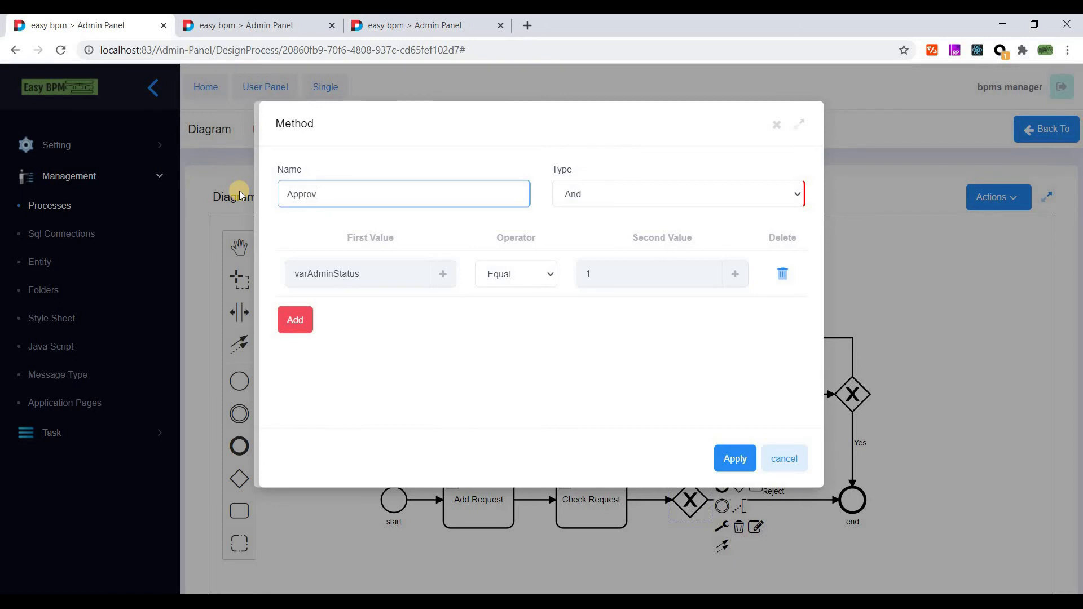
{"action": "left_click", "coordinate": [724, 460]}
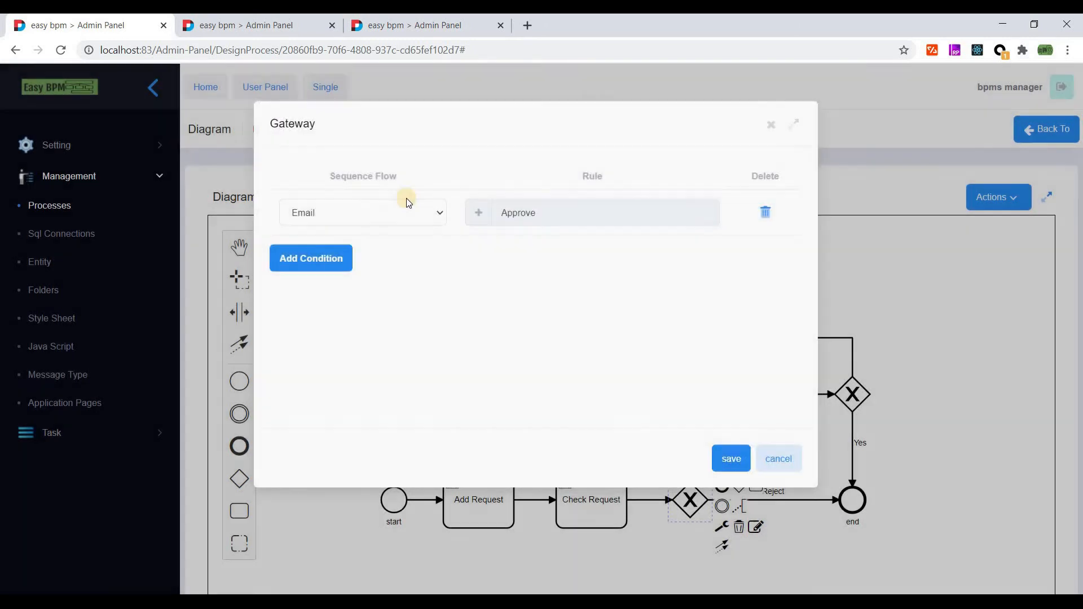
- Add a second row routing to end, named Reject, comparing variable varAdminStatus
{"action": "left_click", "coordinate": [288, 259]}
{"action": "left_click", "coordinate": [335, 259]}
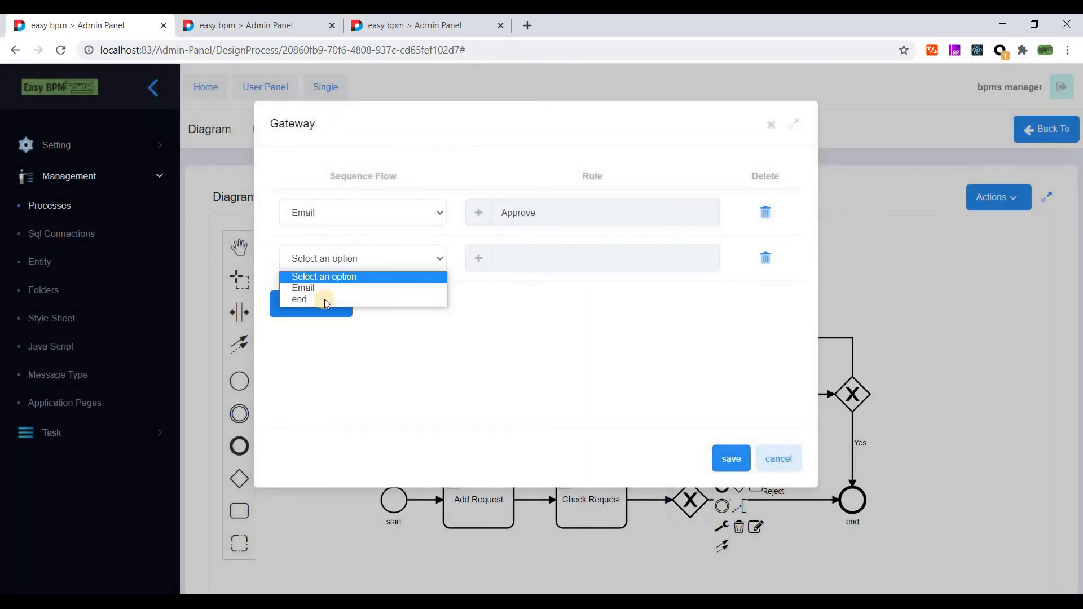
{"action": "left_click", "coordinate": [322, 303]}
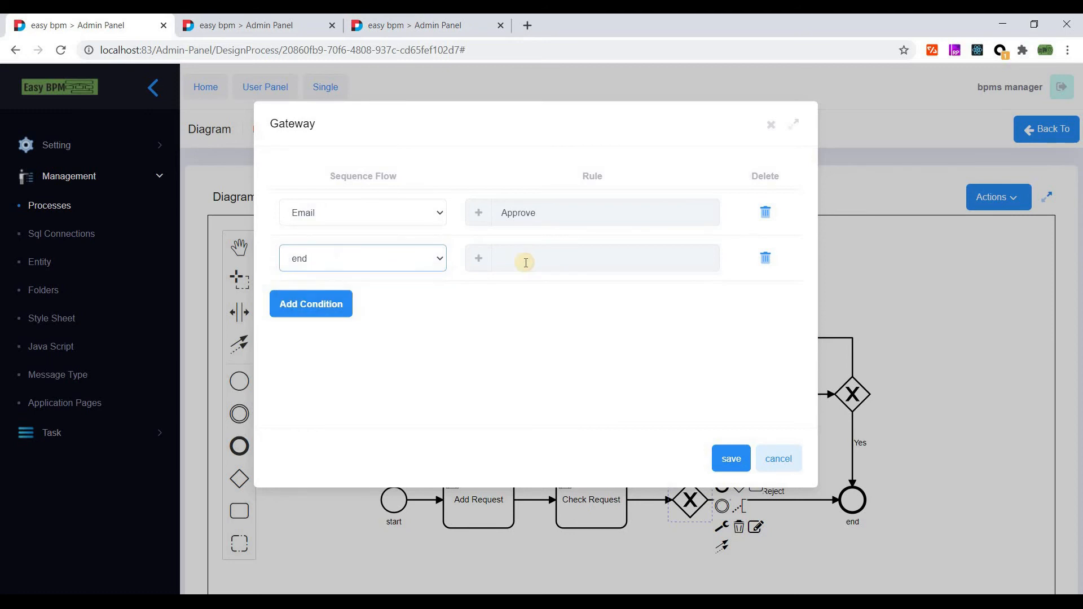
{"action": "left_click", "coordinate": [475, 248]}
{"action": "type", "text": "Reject"}
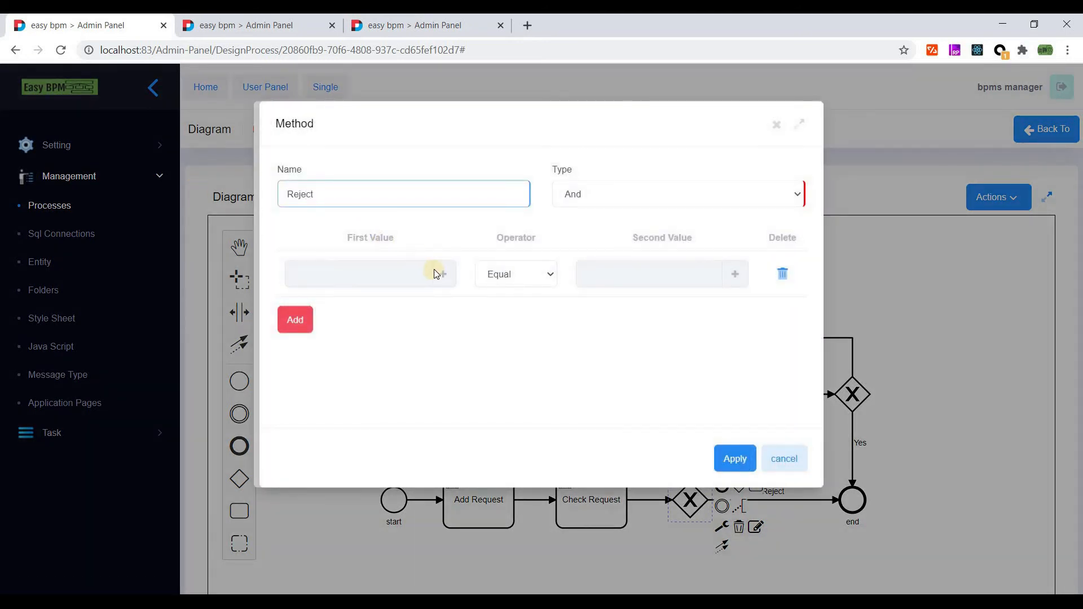
{"action": "left_click", "coordinate": [414, 276]}
{"action": "left_click", "coordinate": [316, 198]}
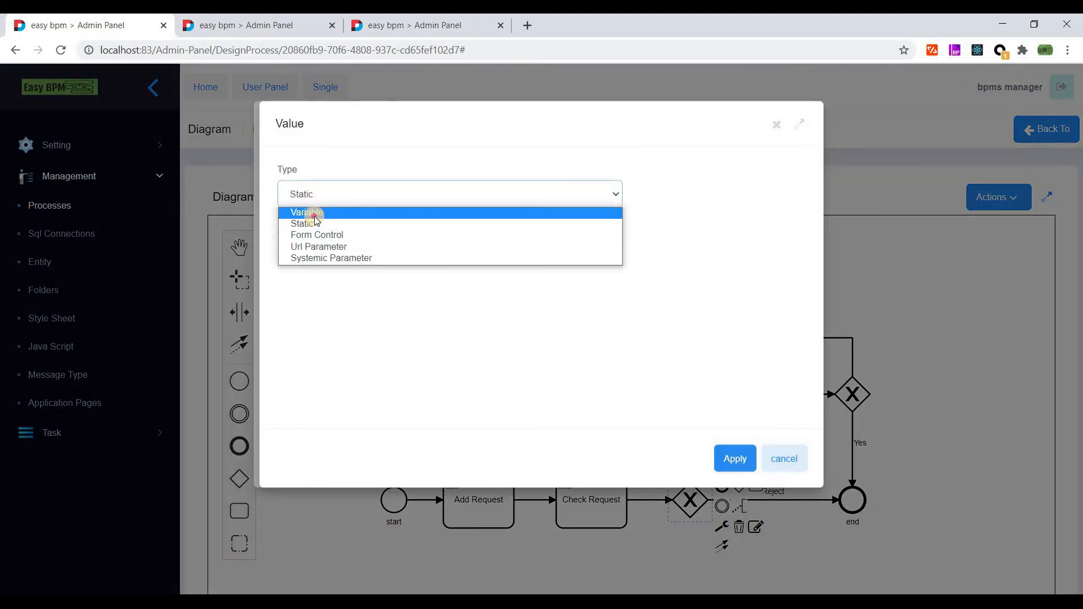
{"action": "left_click", "coordinate": [312, 223]}
{"action": "left_click", "coordinate": [302, 317]}
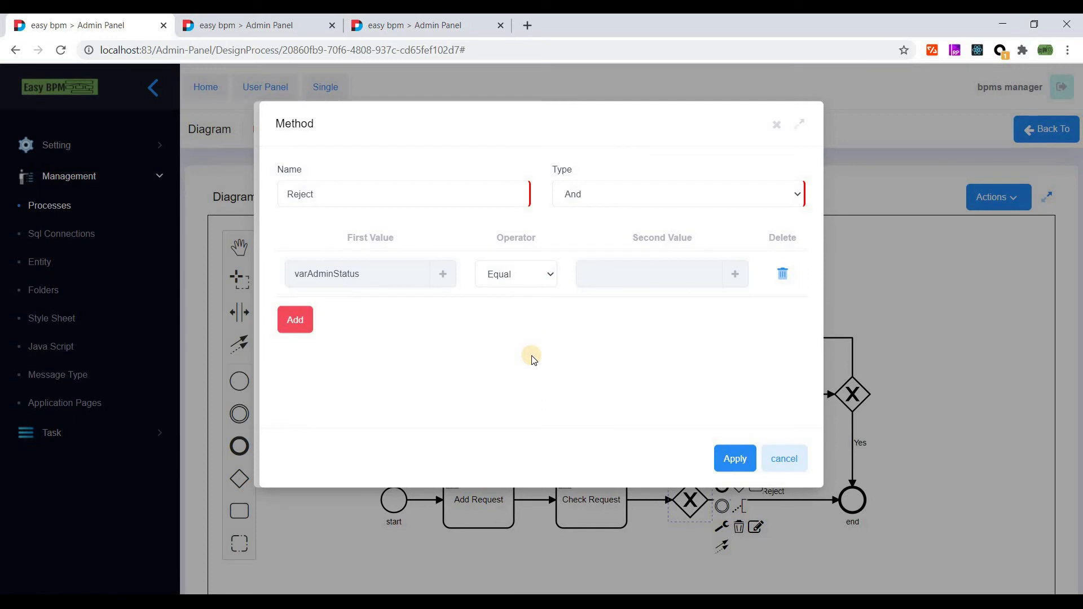
- Finish the Reject rule as Equal static 2, apply it, and save the gateway routing
{"action": "left_click", "coordinate": [522, 276]}
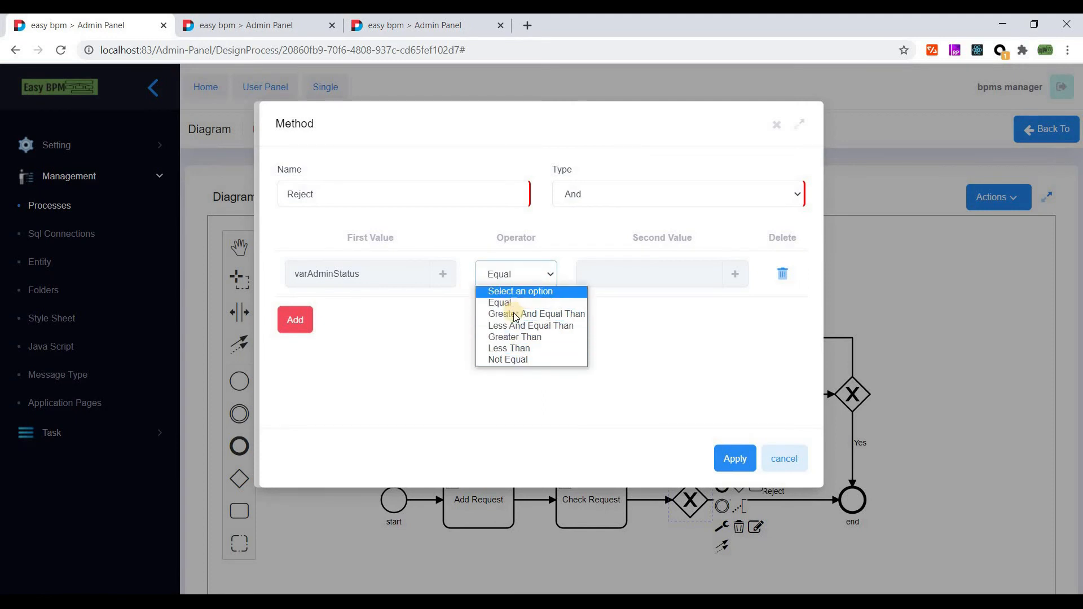
{"action": "left_click", "coordinate": [508, 267]}
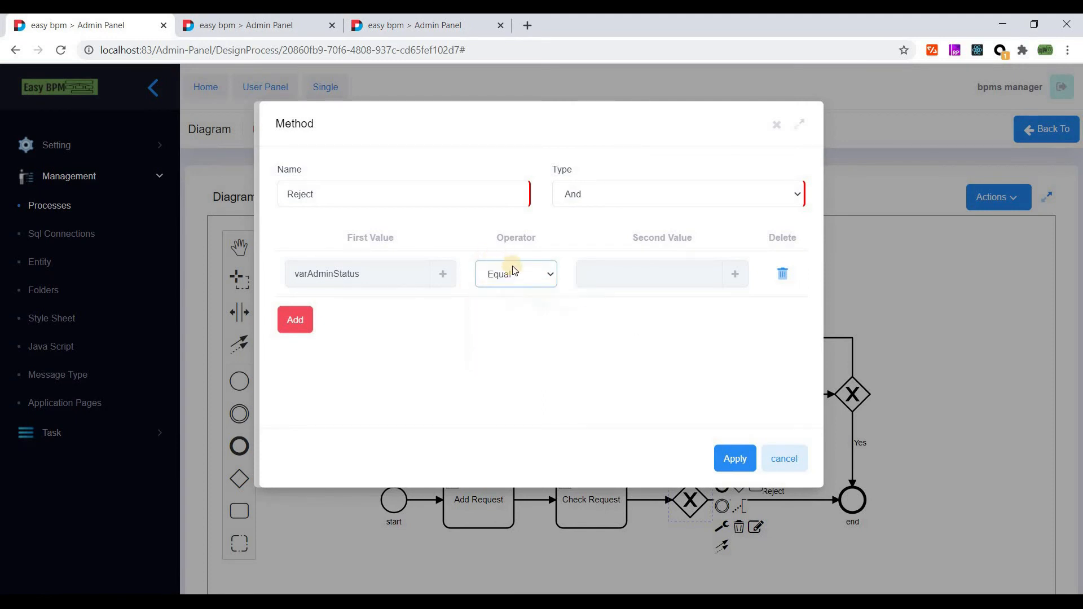
{"action": "left_click", "coordinate": [740, 281]}
{"action": "left_click", "coordinate": [339, 252]}
{"action": "type", "text": "2"}
{"action": "left_click", "coordinate": [733, 460]}
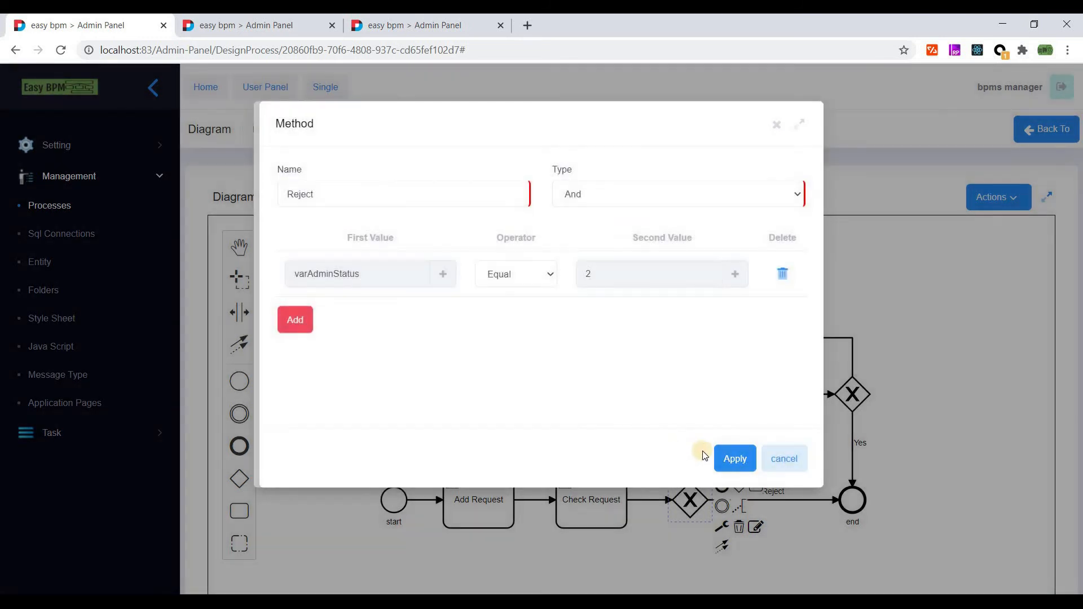
{"action": "left_click", "coordinate": [729, 461]}
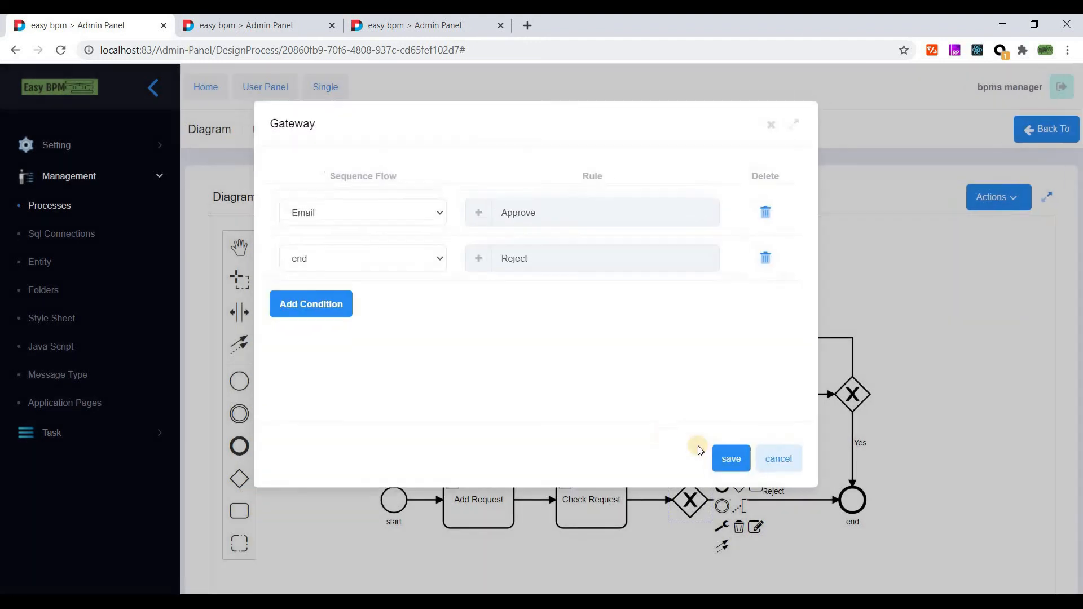
{"action": "left_click", "coordinate": [731, 464]}
{"action": "left_click", "coordinate": [853, 394]}
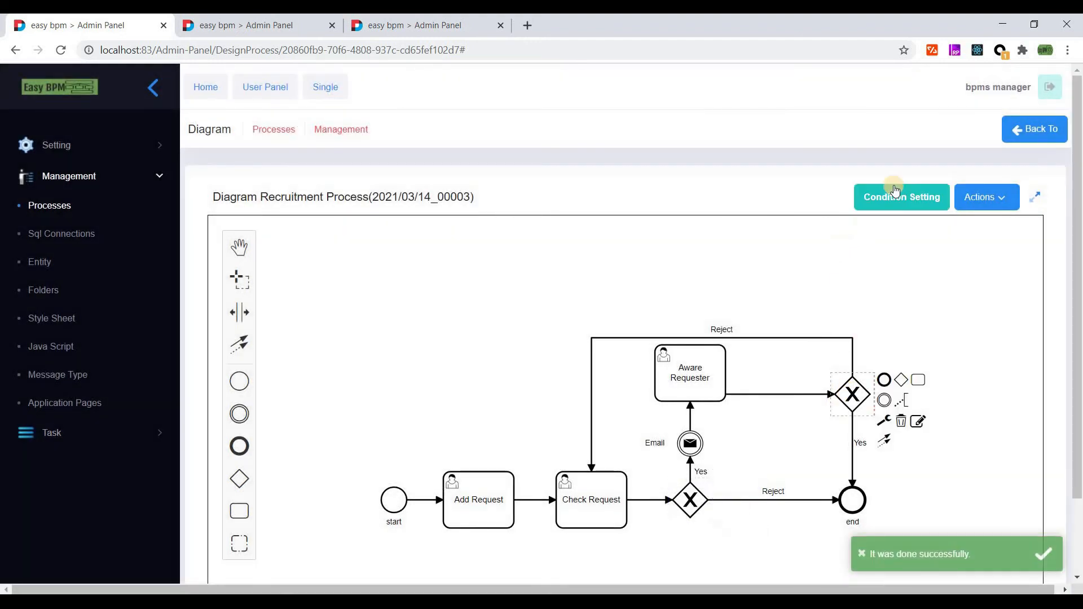
- Add two condition rows to the Aware Requester gateway, routing the first to end as 'Approve'
{"action": "left_click", "coordinate": [919, 422]}
{"action": "left_click", "coordinate": [314, 214]}
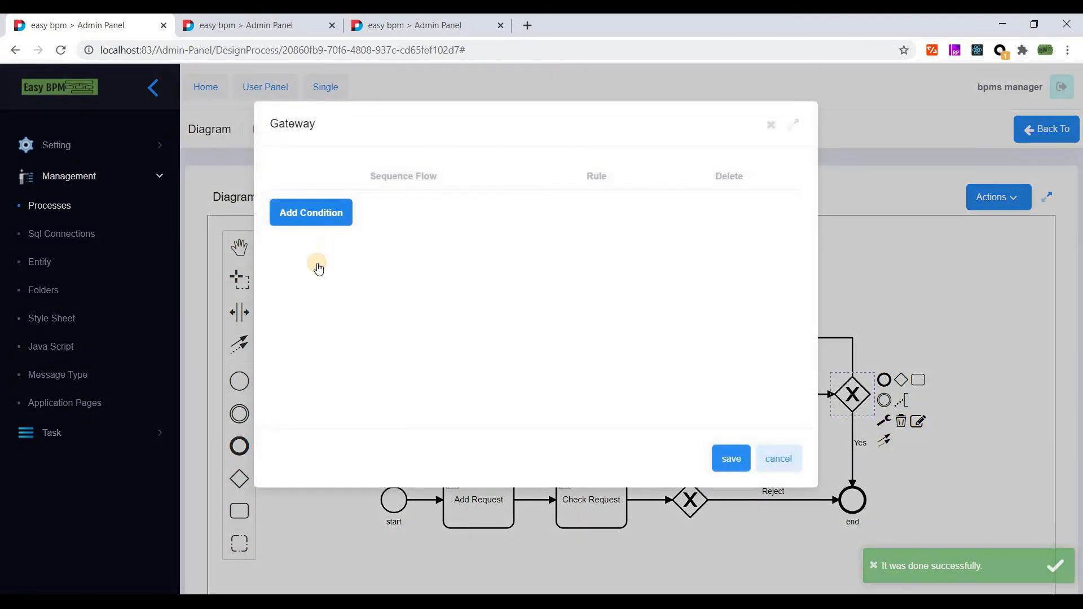
{"action": "left_click", "coordinate": [335, 213]}
{"action": "left_click", "coordinate": [333, 243]}
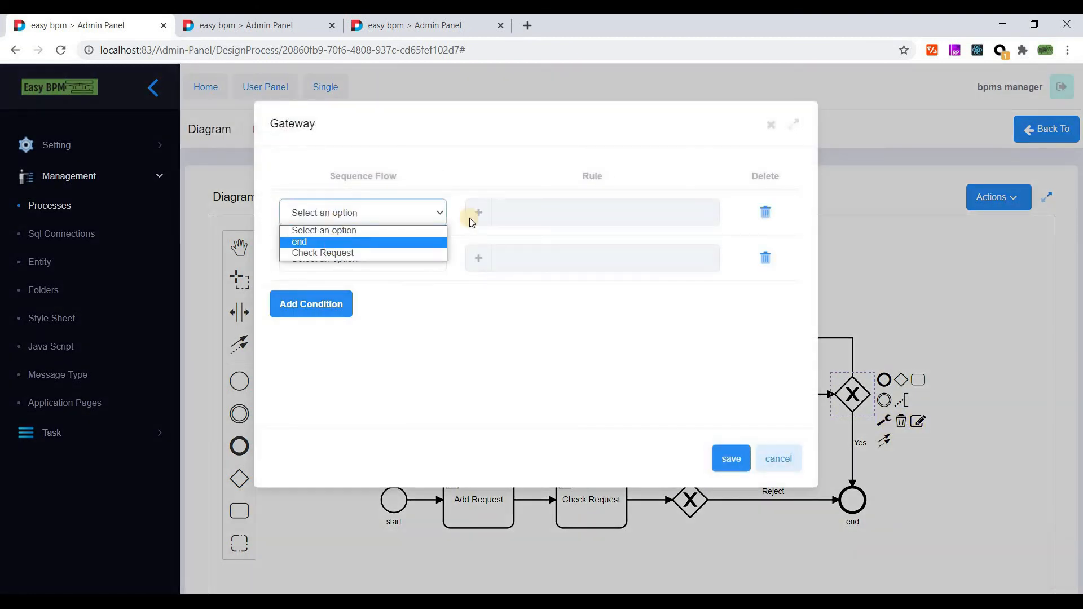
{"action": "left_click", "coordinate": [477, 213]}
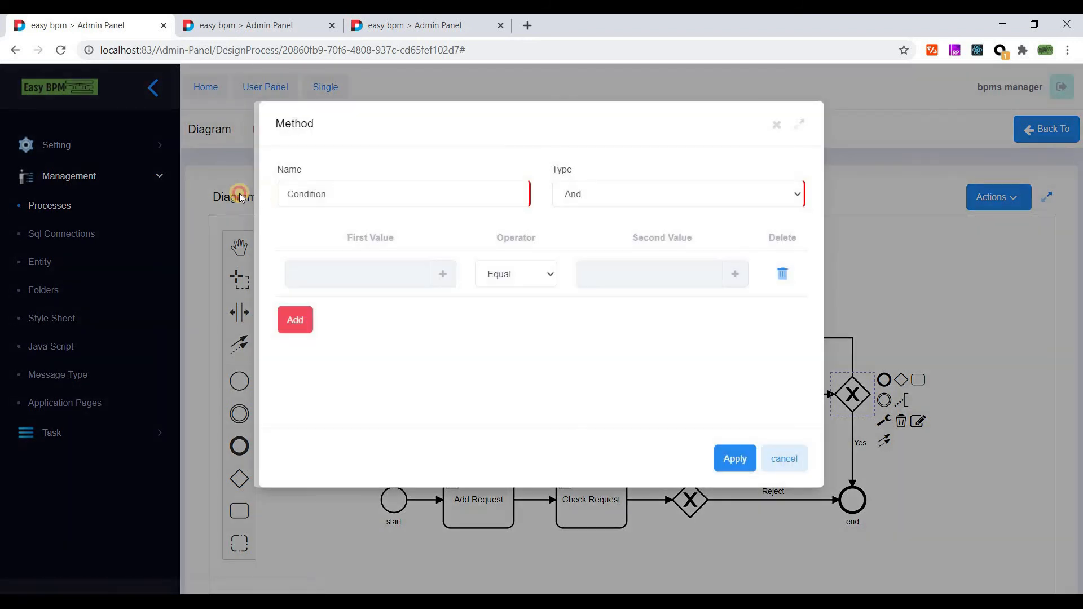
{"action": "type", "text": "Approve"}
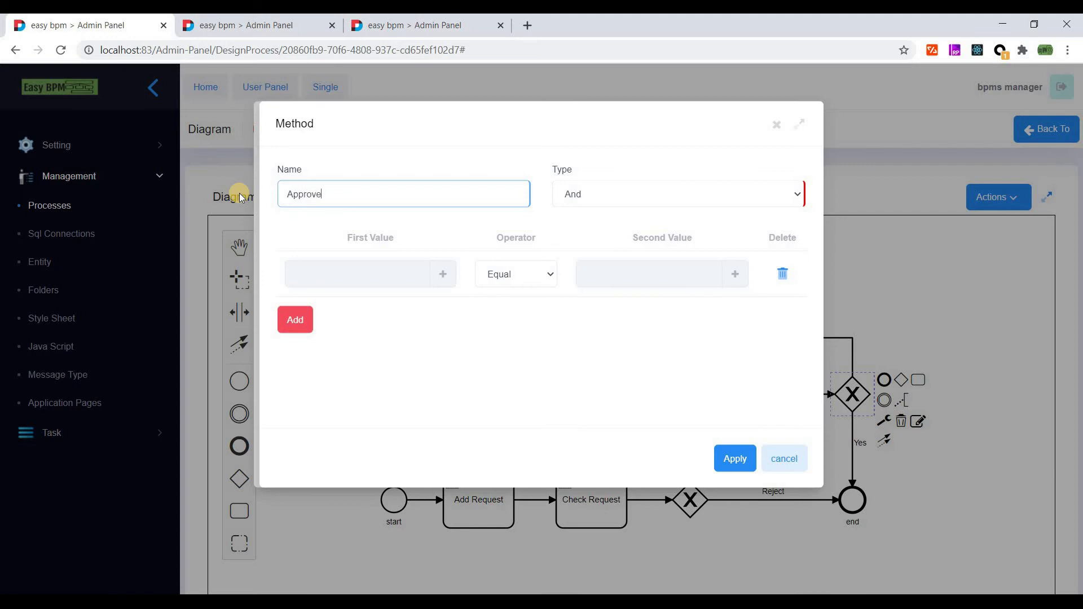
{"action": "type", "text": "d"}
{"action": "key", "text": "BackSpace"}
- Set the Approve rule to variable varUserStatus Equal a static value of 1
{"action": "left_click", "coordinate": [418, 277]}
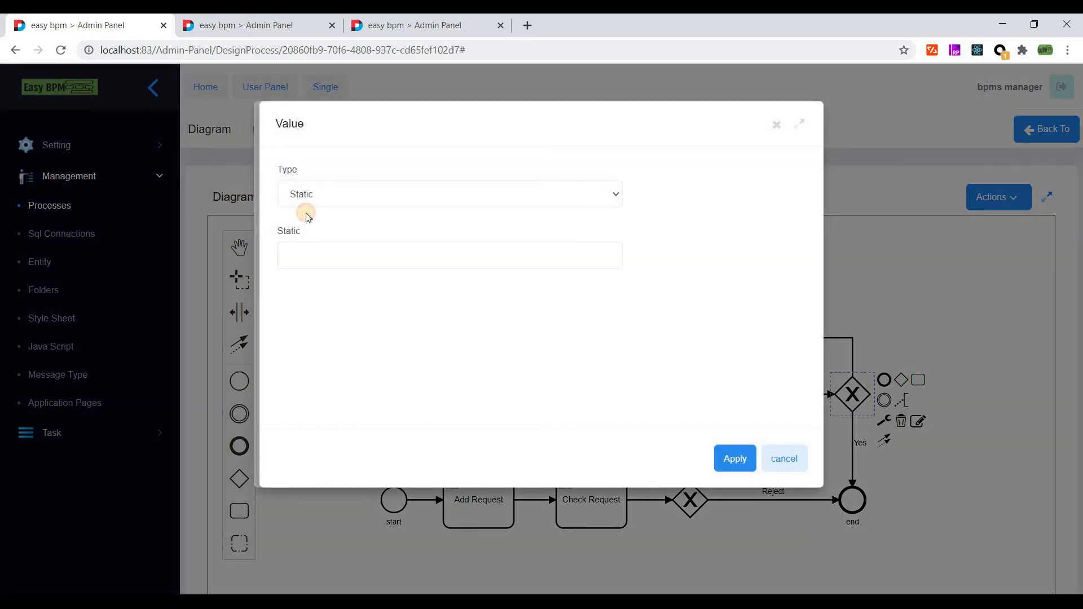
{"action": "left_click", "coordinate": [304, 195]}
{"action": "left_click", "coordinate": [307, 211]}
{"action": "scroll", "coordinate": [316, 310], "scroll_direction": "down", "scroll_amount": 2}
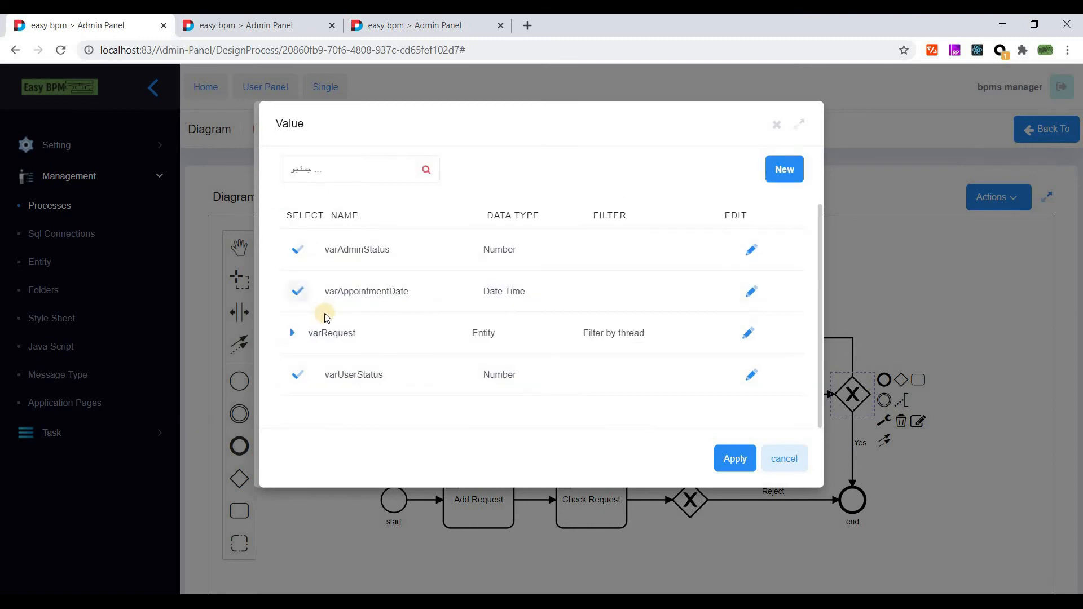
{"action": "left_click", "coordinate": [300, 375]}
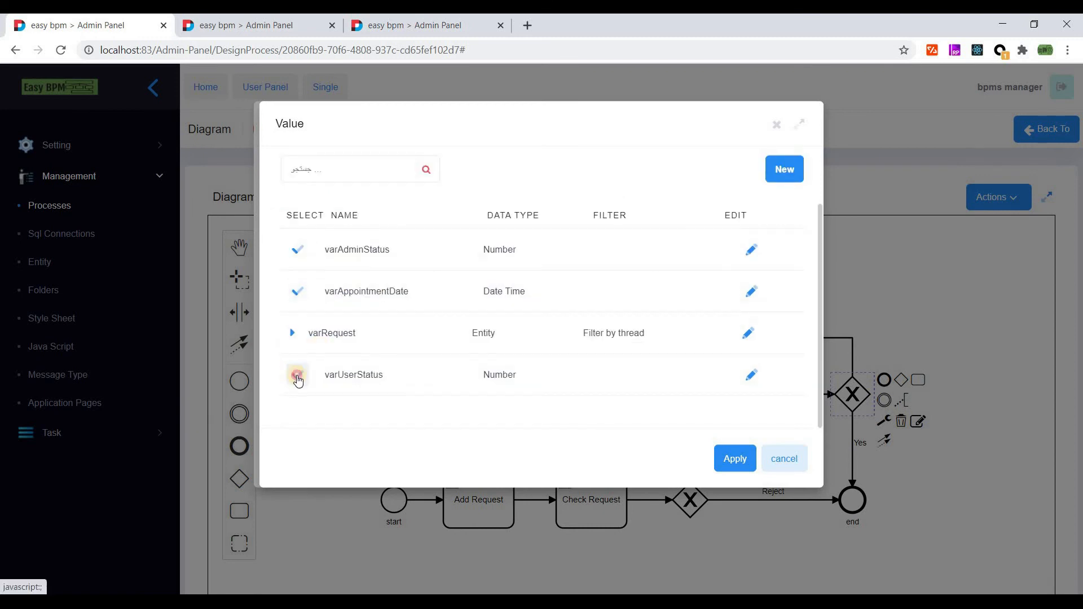
{"action": "left_click", "coordinate": [735, 459]}
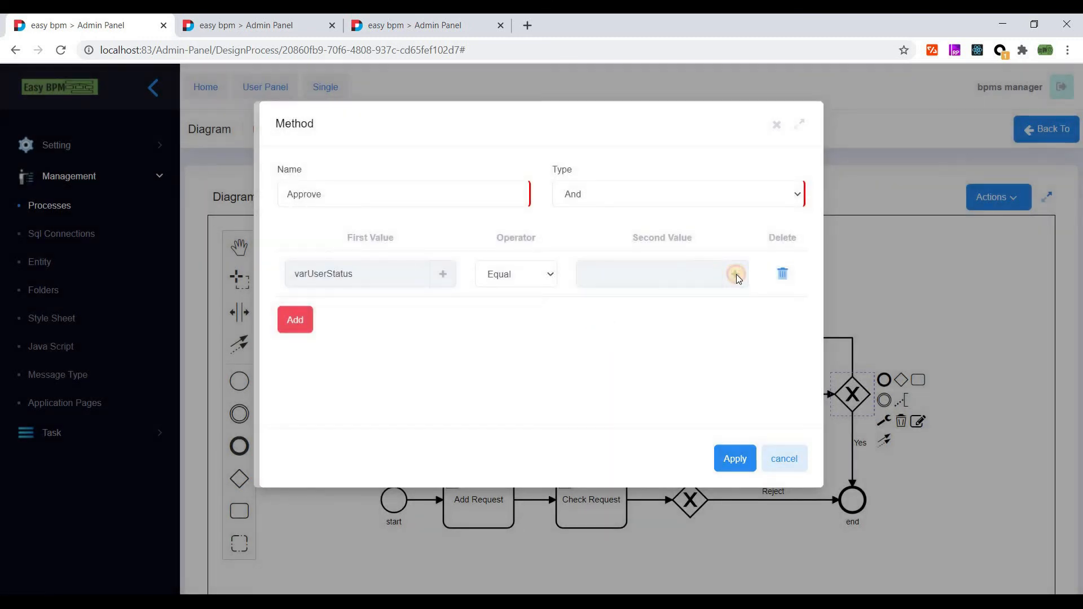
{"action": "left_click", "coordinate": [736, 275]}
{"action": "left_click", "coordinate": [347, 266]}
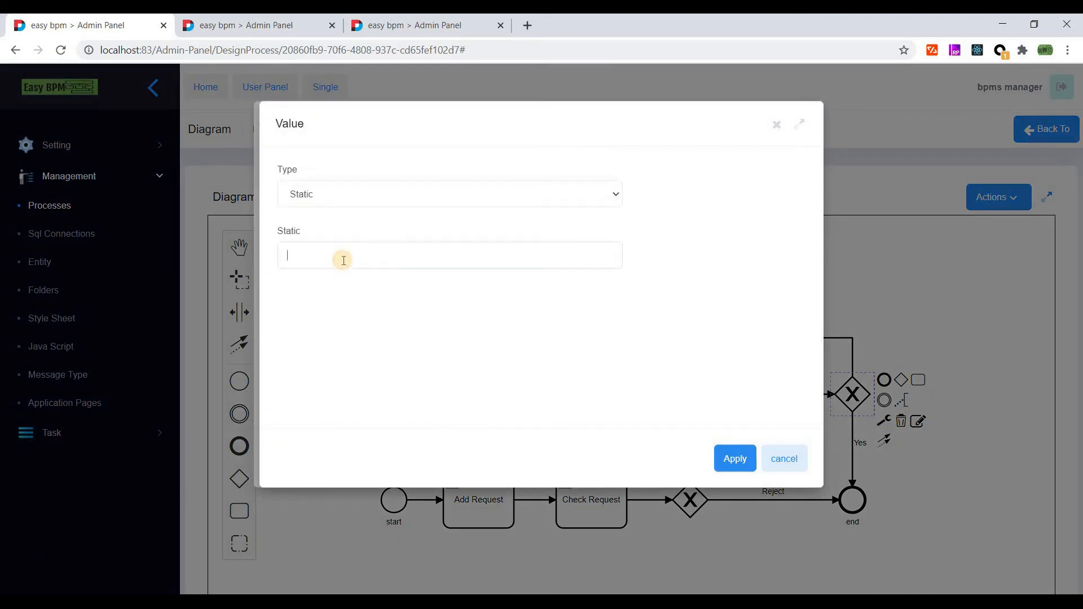
{"action": "left_click", "coordinate": [736, 458]}
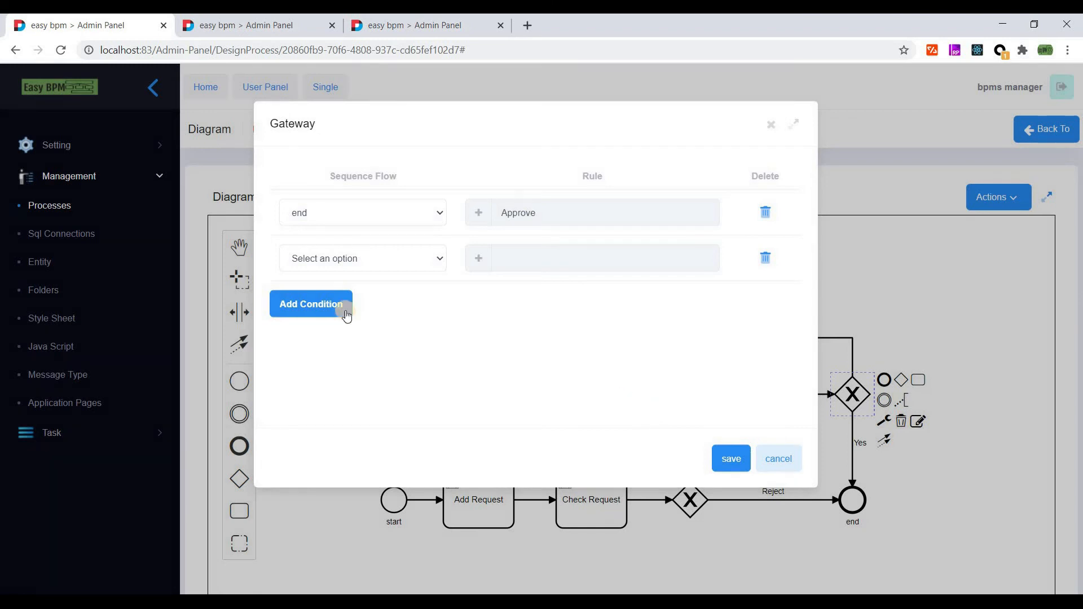
- Route the second row to Check Request under a Reject rule: varUserStatus equals 2
{"action": "left_click", "coordinate": [361, 258]}
{"action": "left_click", "coordinate": [368, 302]}
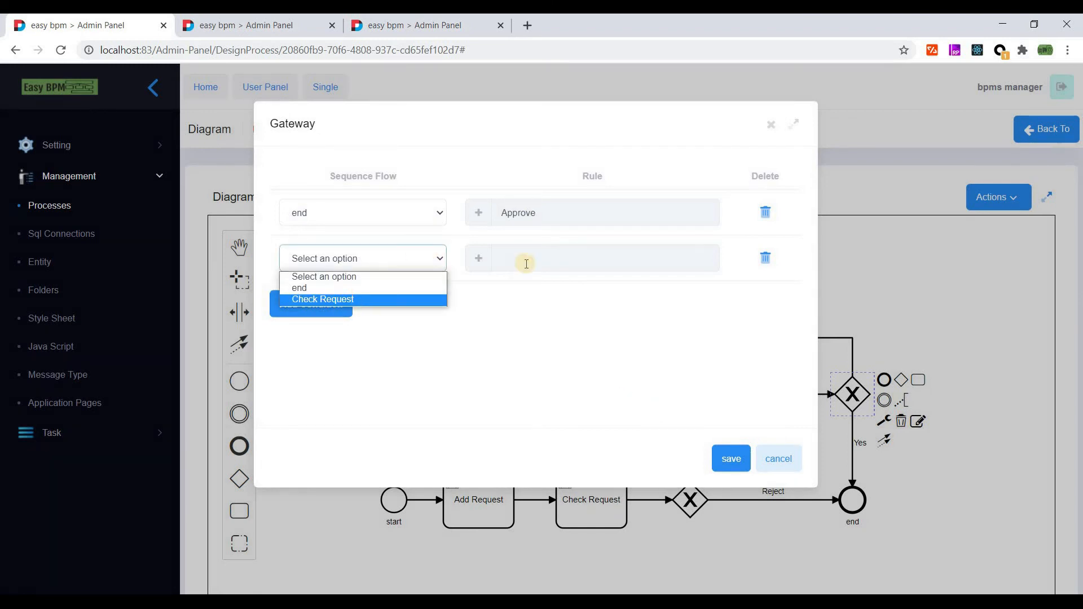
{"action": "left_click", "coordinate": [479, 260]}
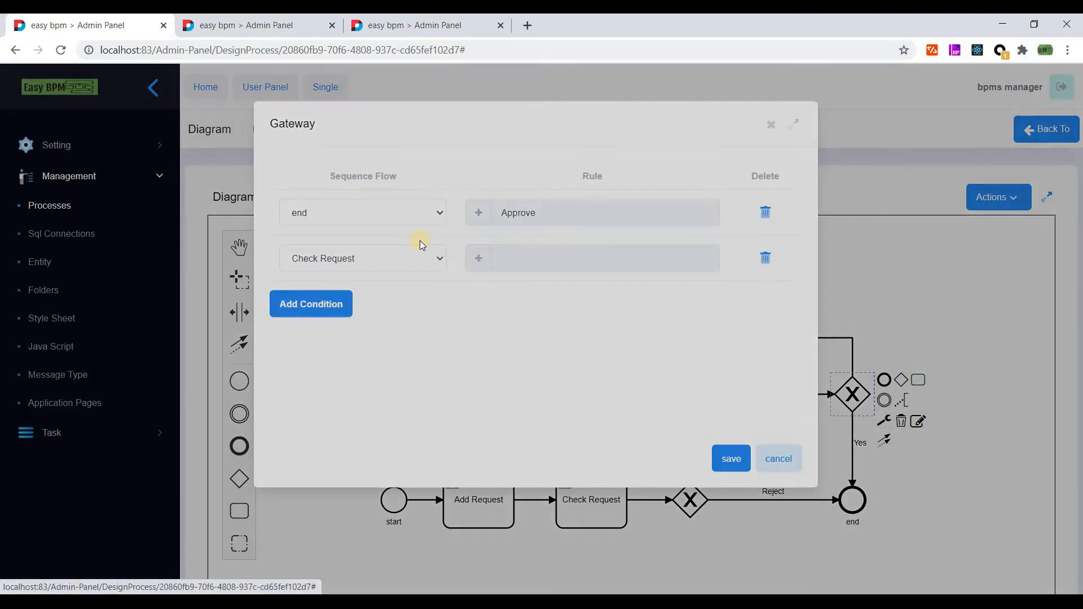
{"action": "double_click", "coordinate": [293, 200]}
{"action": "type", "text": "Reject"}
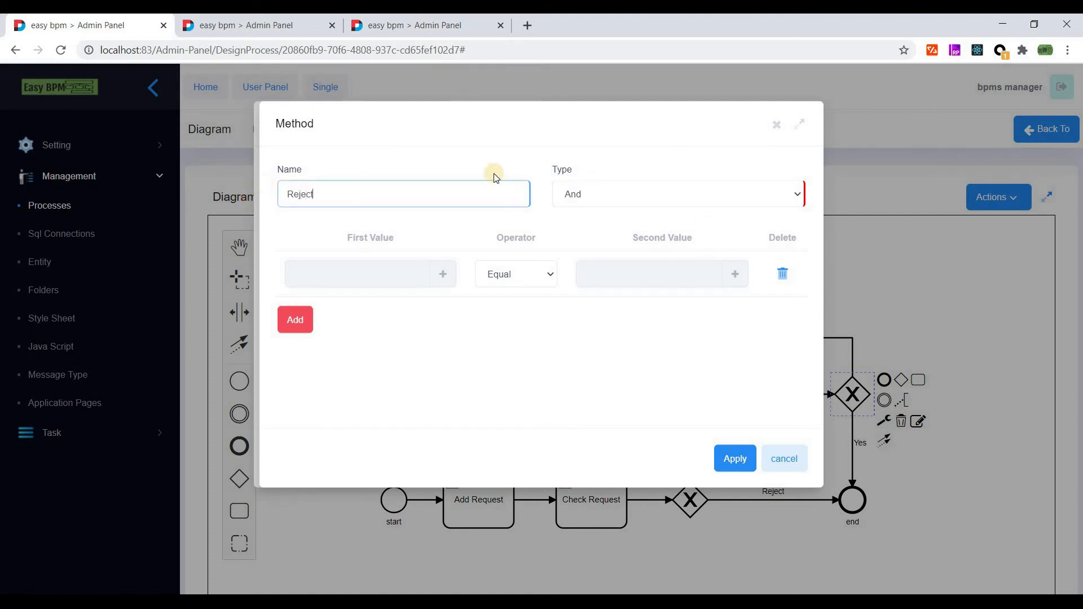
{"action": "left_click", "coordinate": [445, 275]}
{"action": "left_click", "coordinate": [332, 203]}
{"action": "left_click", "coordinate": [316, 210]}
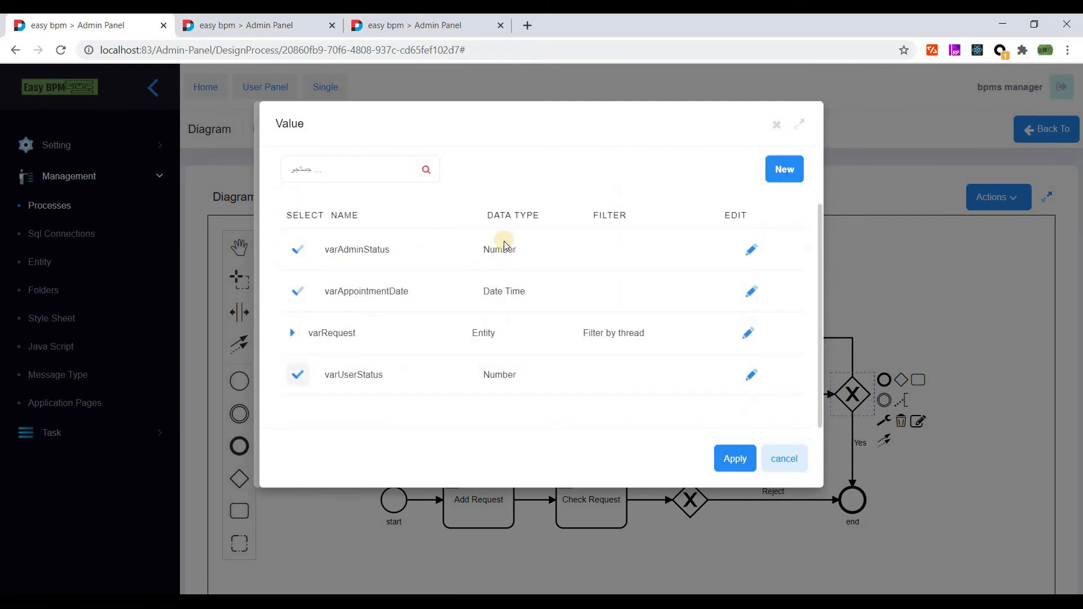
{"action": "left_click", "coordinate": [503, 242]}
{"action": "left_click", "coordinate": [734, 273]}
{"action": "left_click", "coordinate": [342, 180]}
{"action": "type", "text": "2"}
{"action": "left_click", "coordinate": [718, 470]}
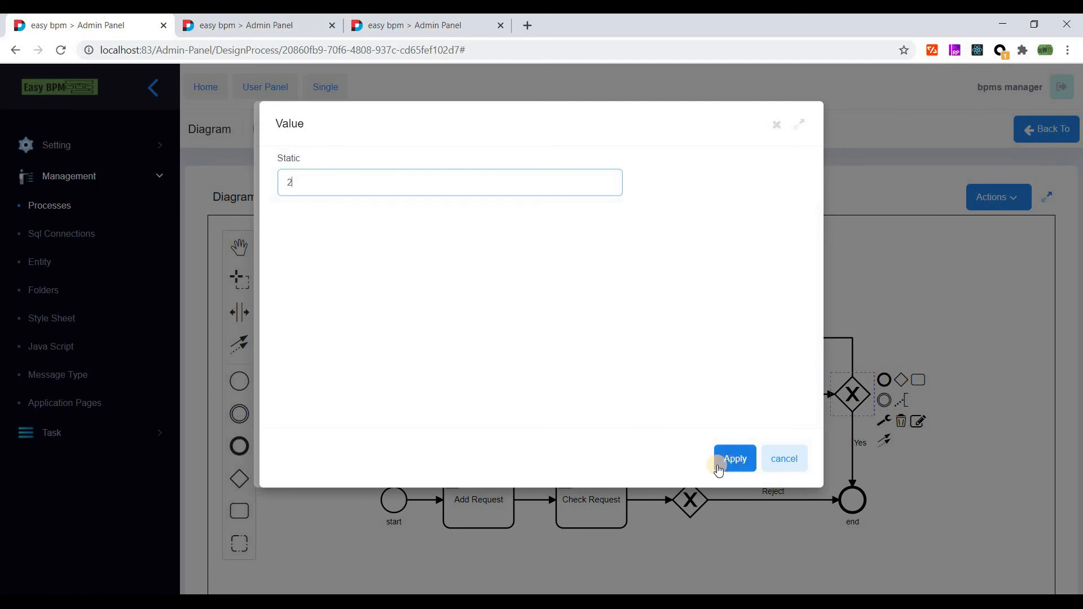
- Keep the And combination, remove the empty condition rows, apply Reject and save the rules
{"action": "left_click", "coordinate": [601, 190]}
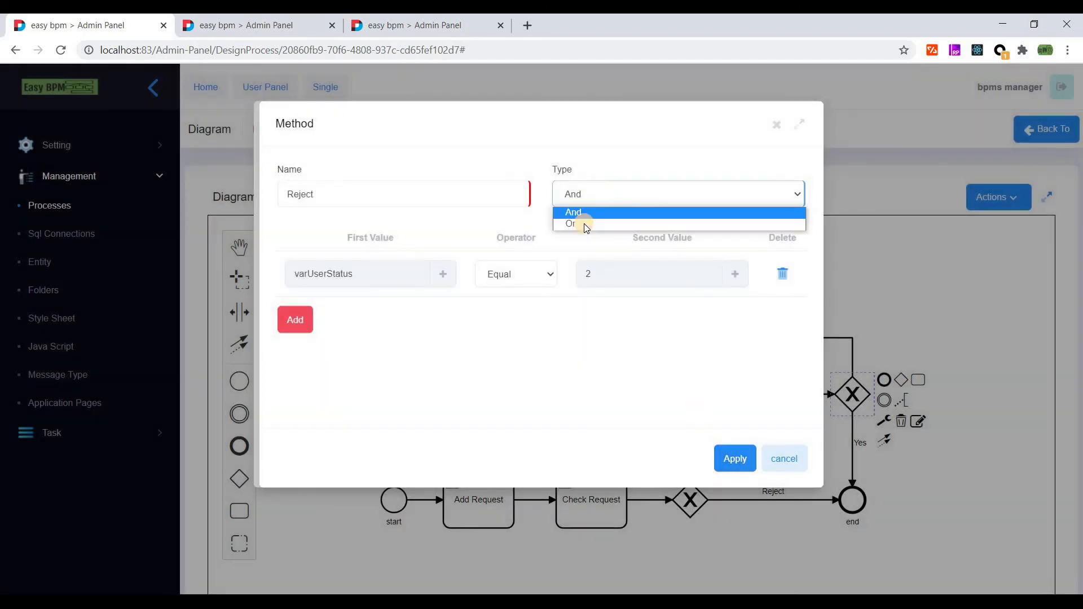
{"action": "left_click", "coordinate": [296, 319]}
{"action": "left_click", "coordinate": [298, 321]}
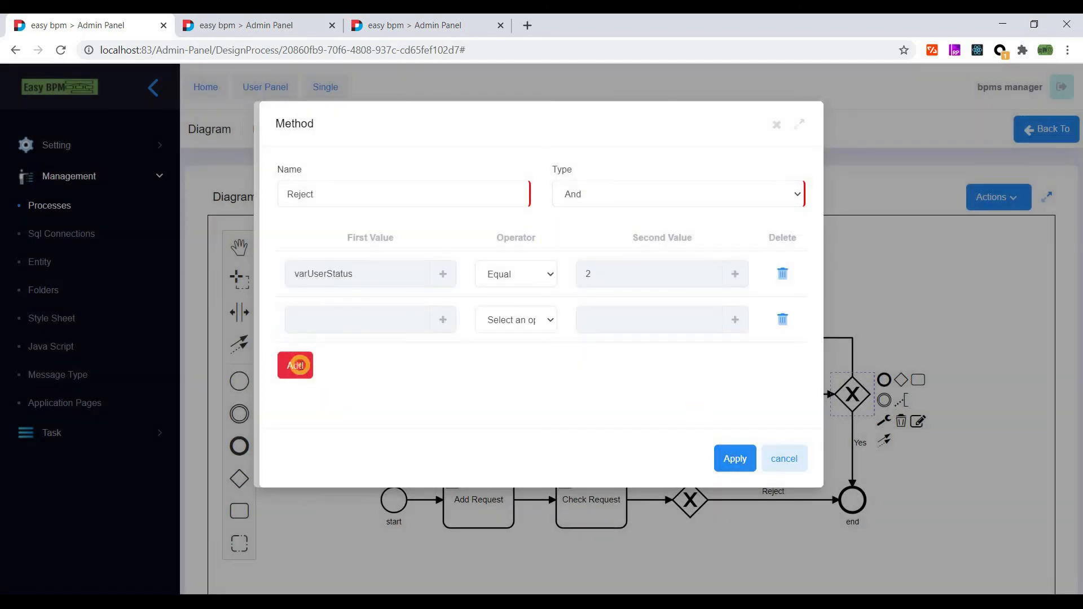
{"action": "left_click", "coordinate": [300, 368]}
{"action": "left_click", "coordinate": [625, 191]}
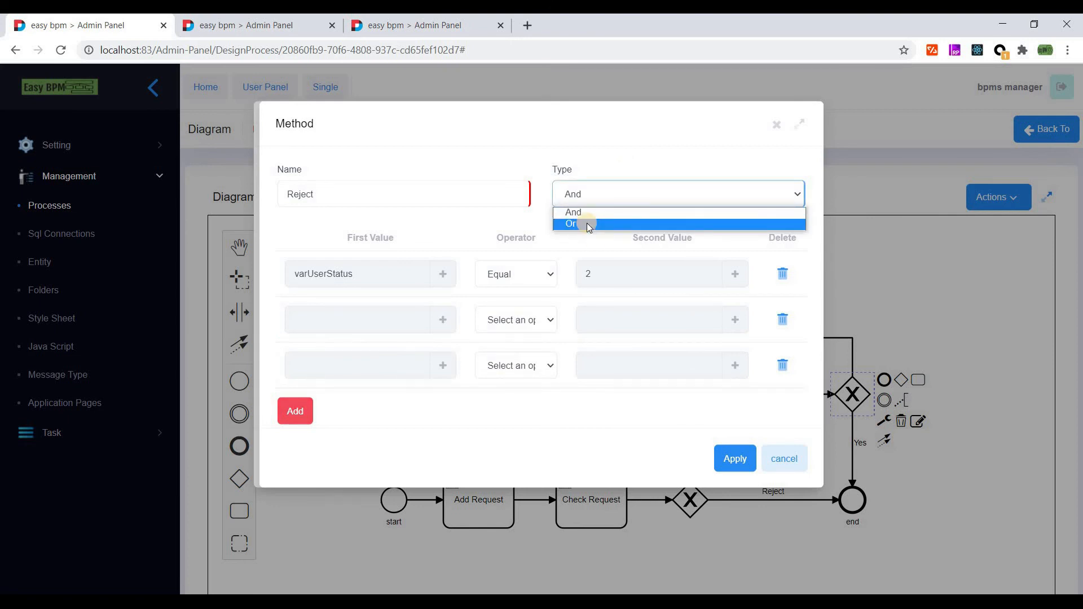
{"action": "left_click", "coordinate": [785, 364]}
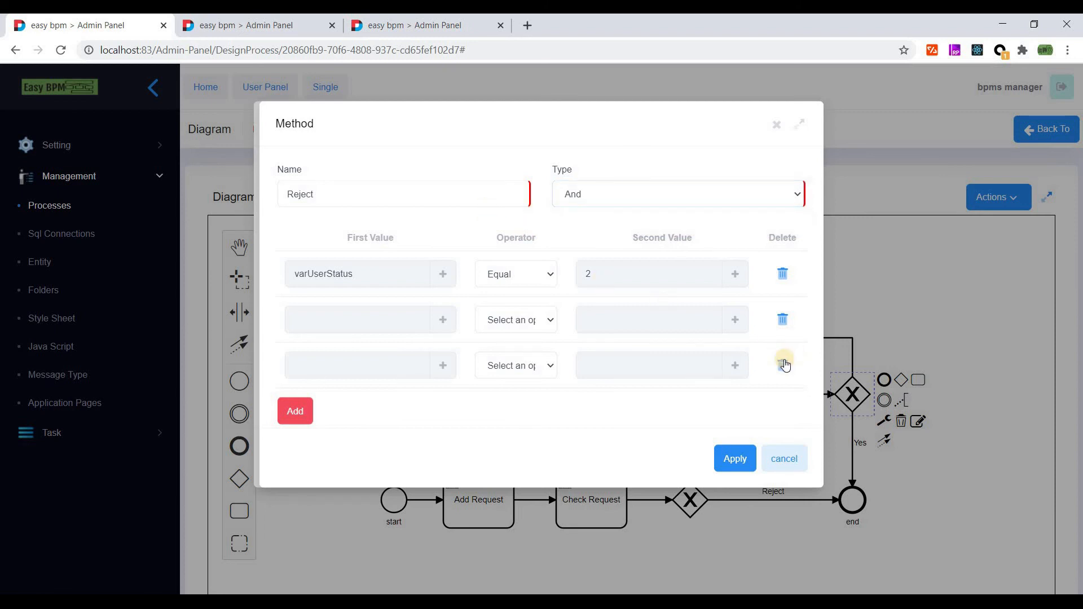
{"action": "left_click", "coordinate": [780, 318]}
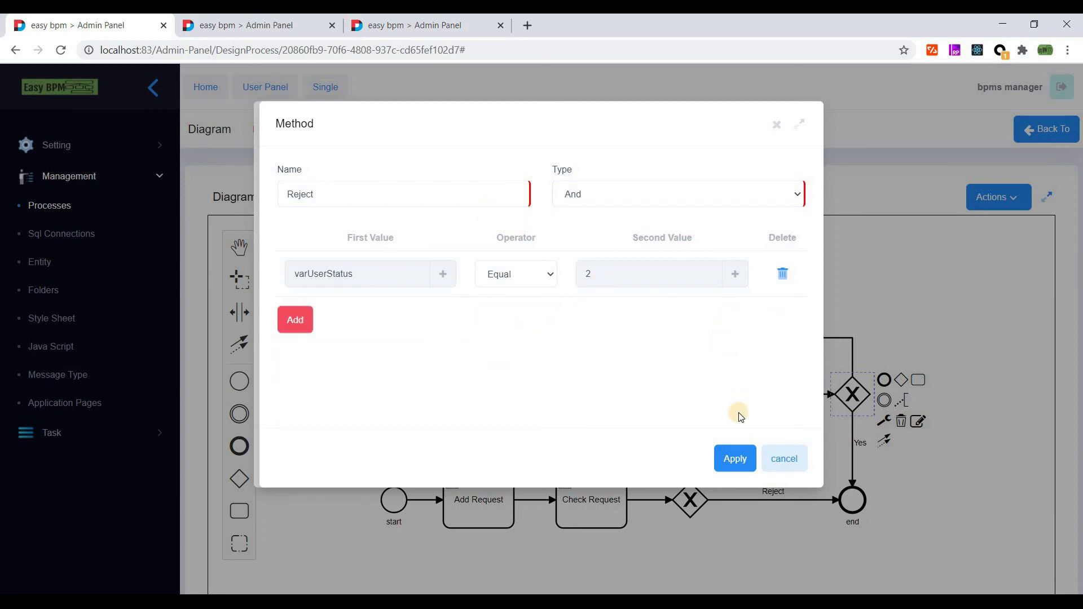
{"action": "left_click", "coordinate": [737, 459]}
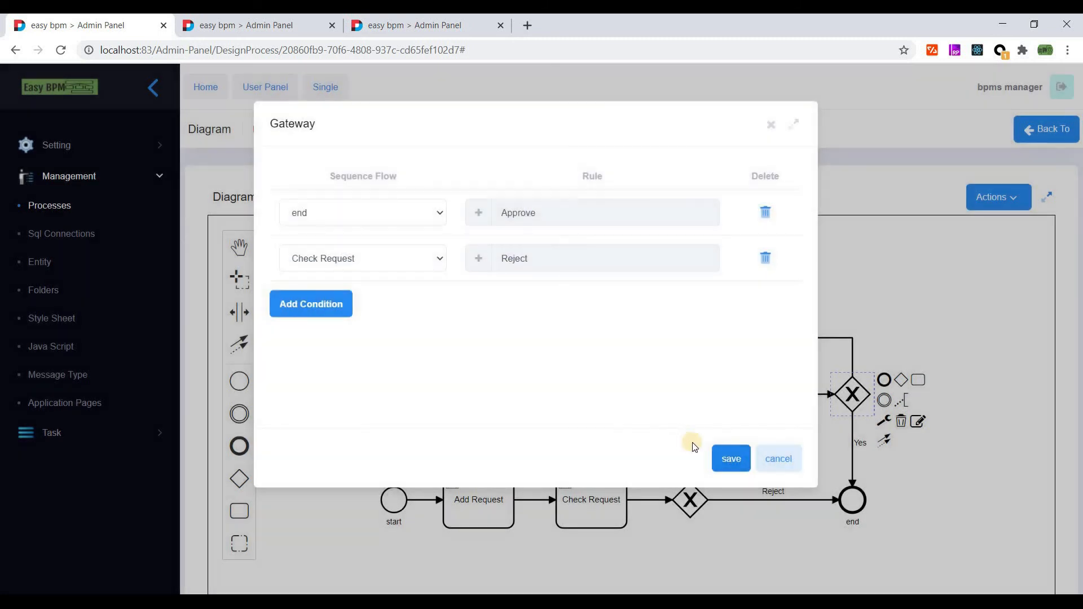
{"action": "left_click", "coordinate": [729, 457]}
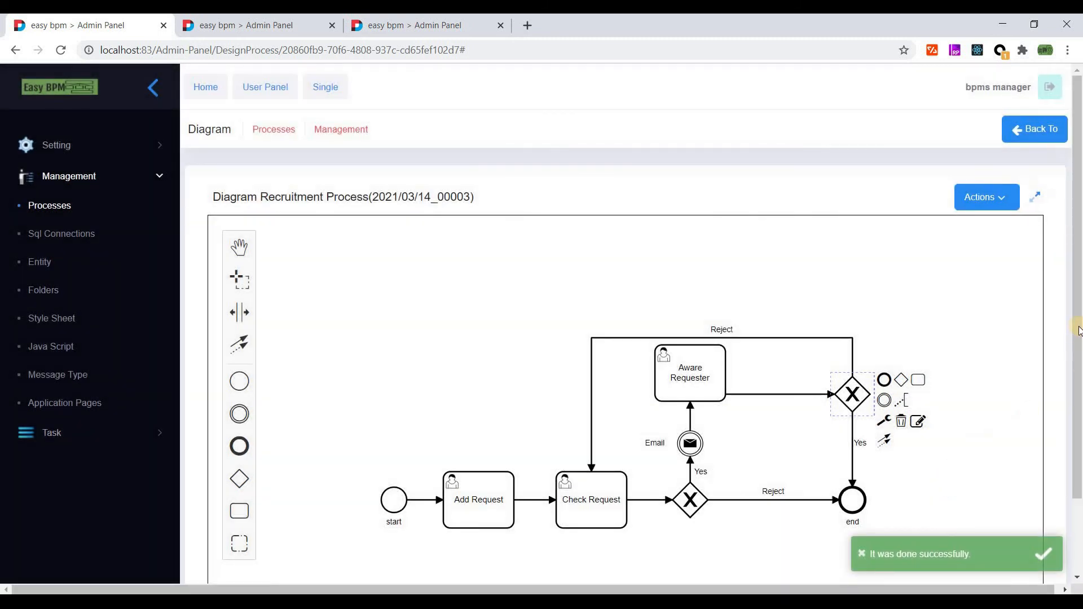
- Save the diagram and publish Recruitment Process from the test group's process list
{"action": "left_click", "coordinate": [985, 198]}
{"action": "left_click", "coordinate": [985, 227]}
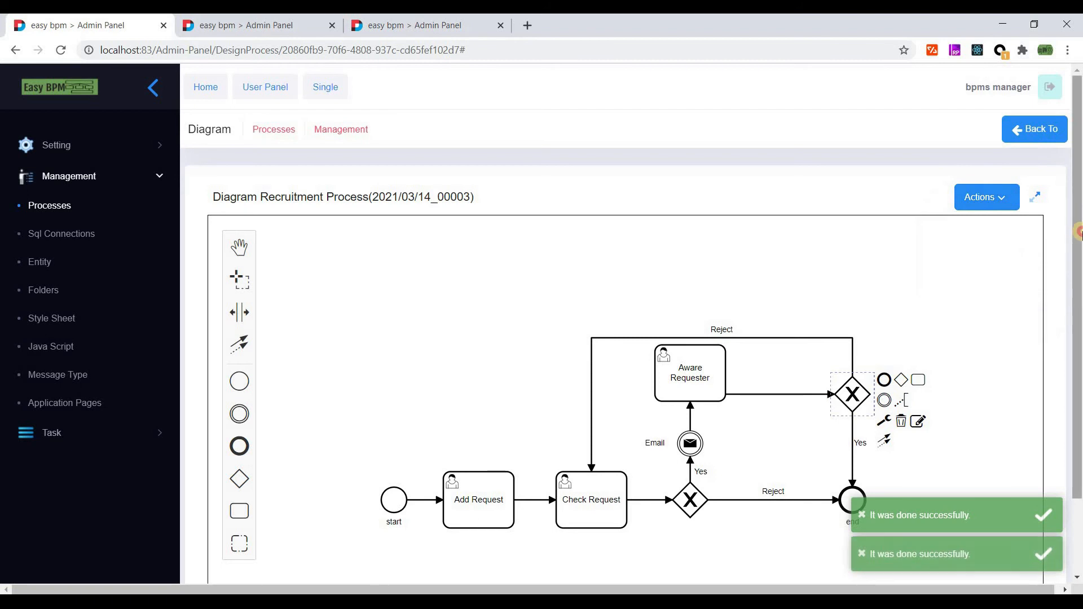
{"action": "left_click", "coordinate": [1037, 131]}
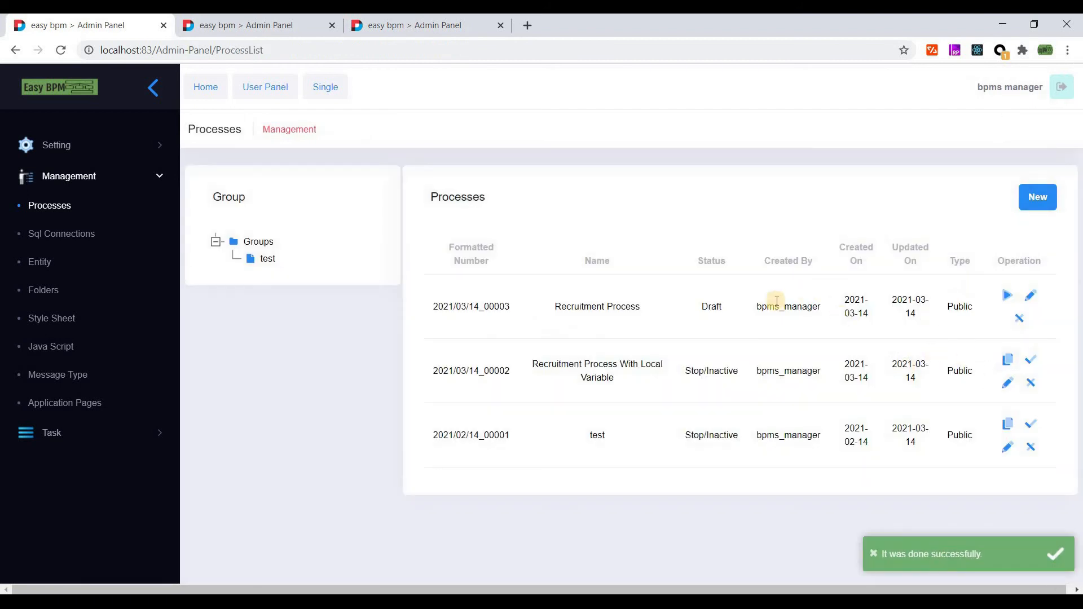
{"action": "left_click", "coordinate": [268, 258]}
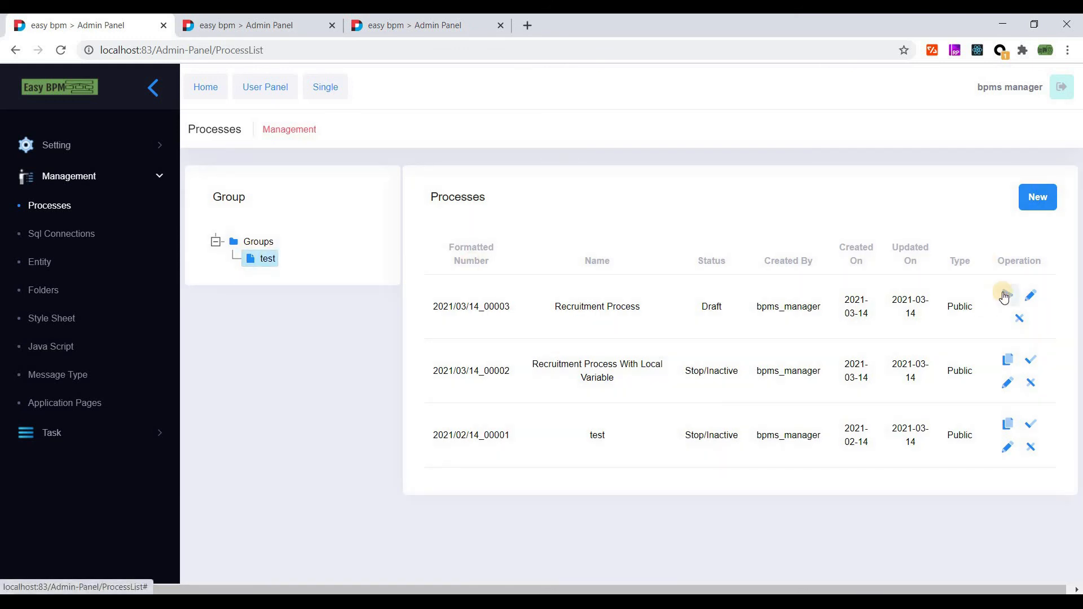
{"action": "left_click", "coordinate": [1005, 296]}
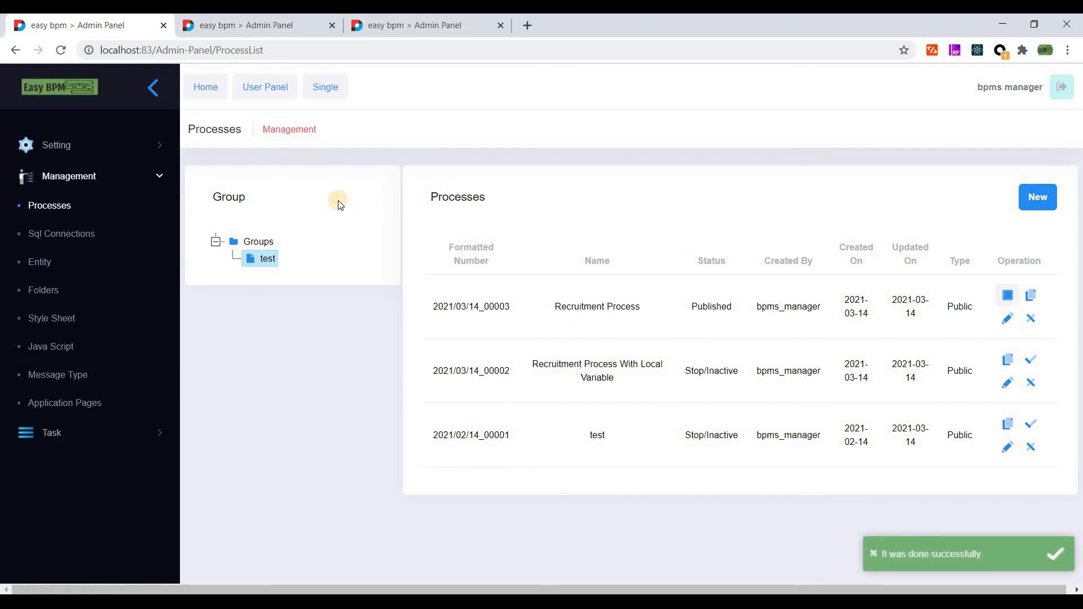
- Check that Recruitment Process is listed among the User Panel's startable processes
{"action": "left_click", "coordinate": [251, 87]}
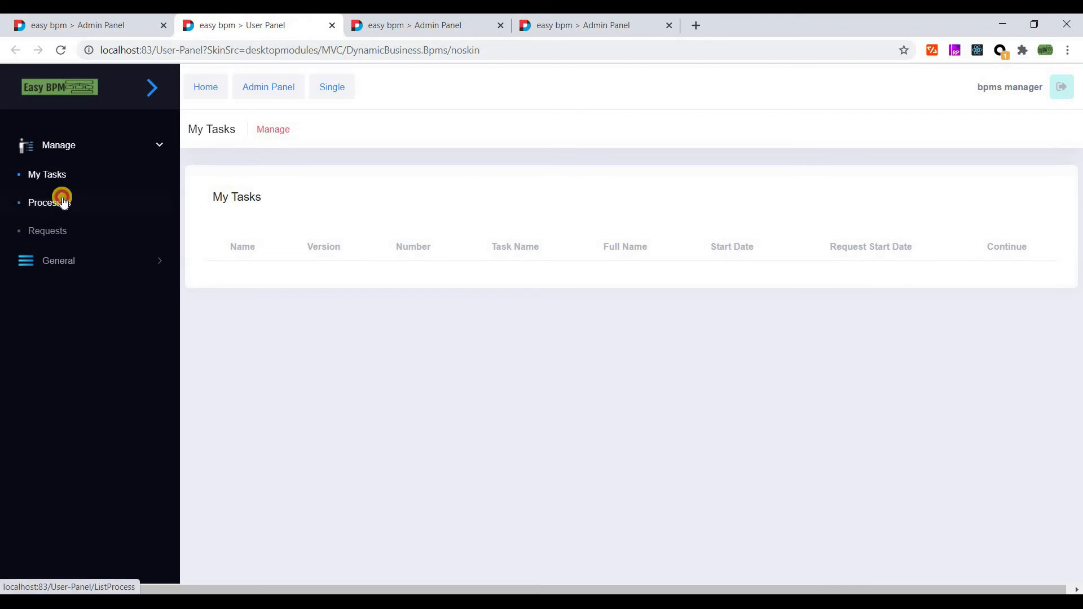
{"action": "left_click", "coordinate": [60, 203]}
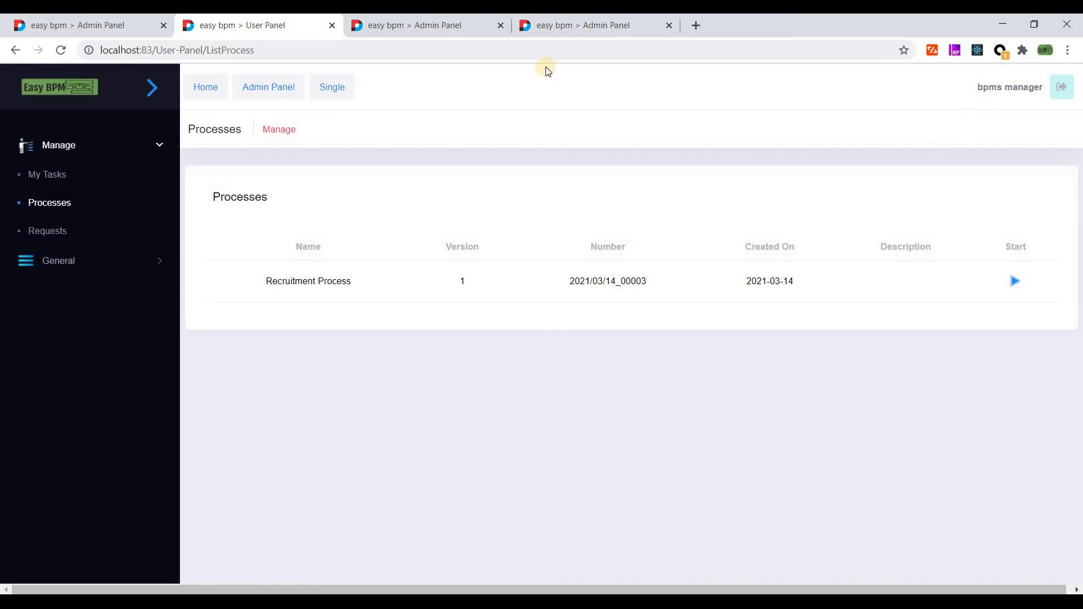
{"action": "left_click", "coordinate": [57, 25]}
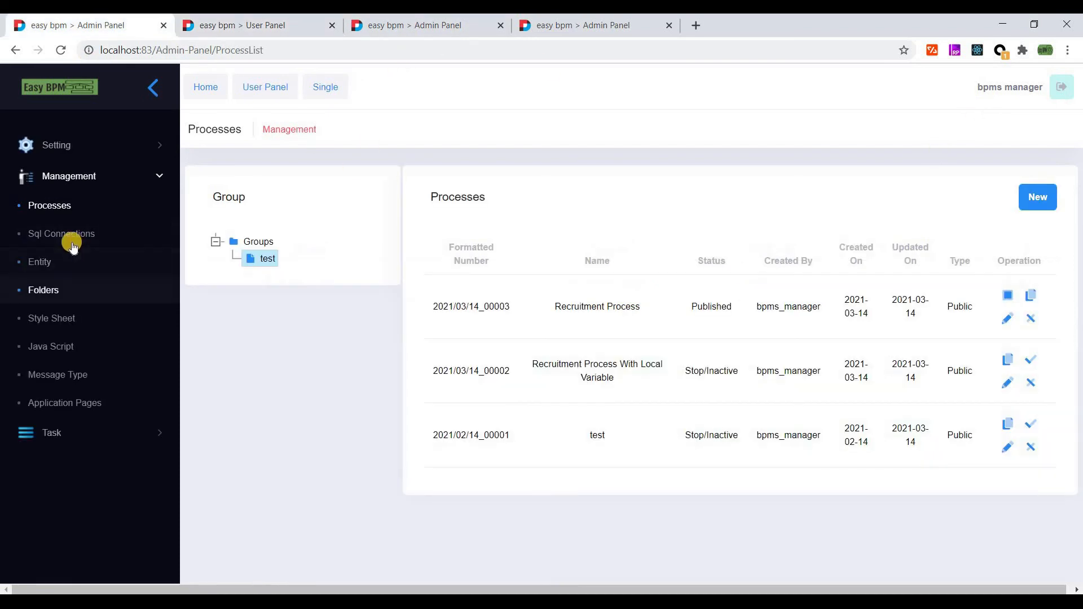
- Browse the Settings user list and inspect the bpms_employee user's details without editing
{"action": "left_click", "coordinate": [65, 145]}
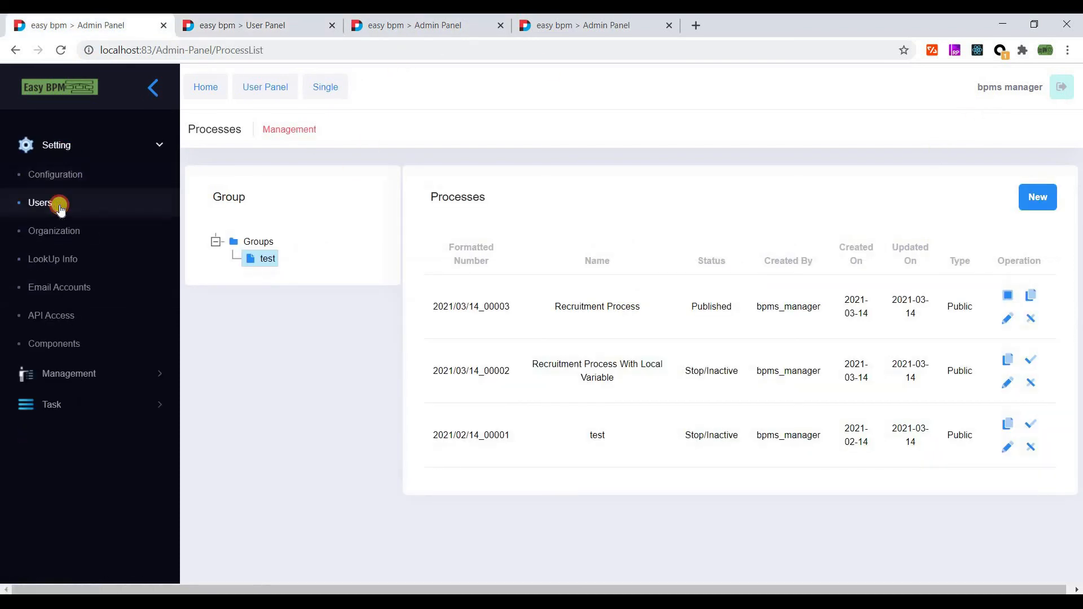
{"action": "left_click", "coordinate": [56, 205]}
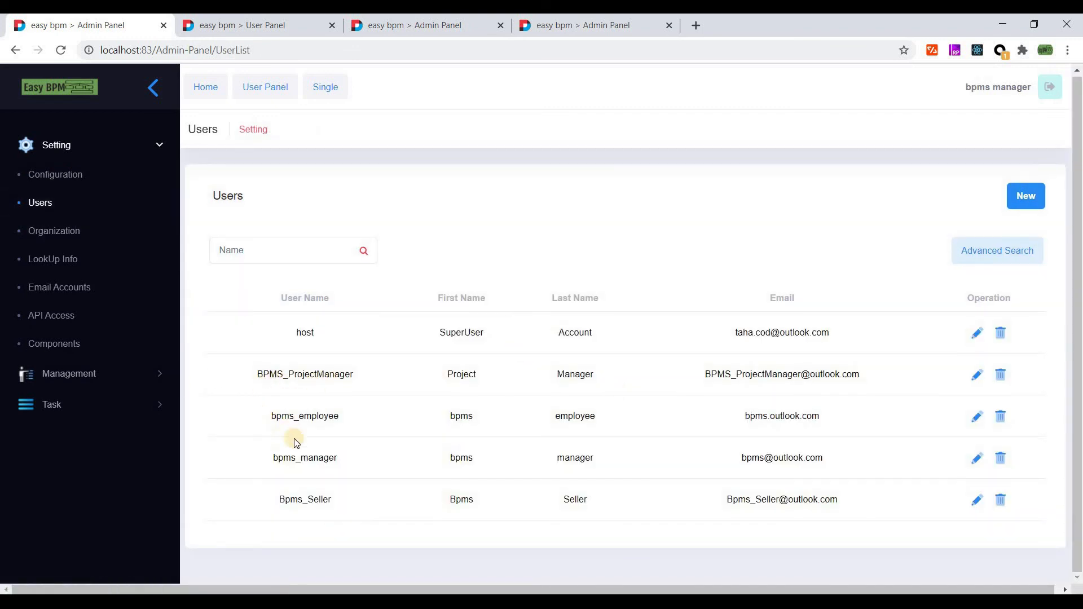
{"action": "double_click", "coordinate": [317, 474]}
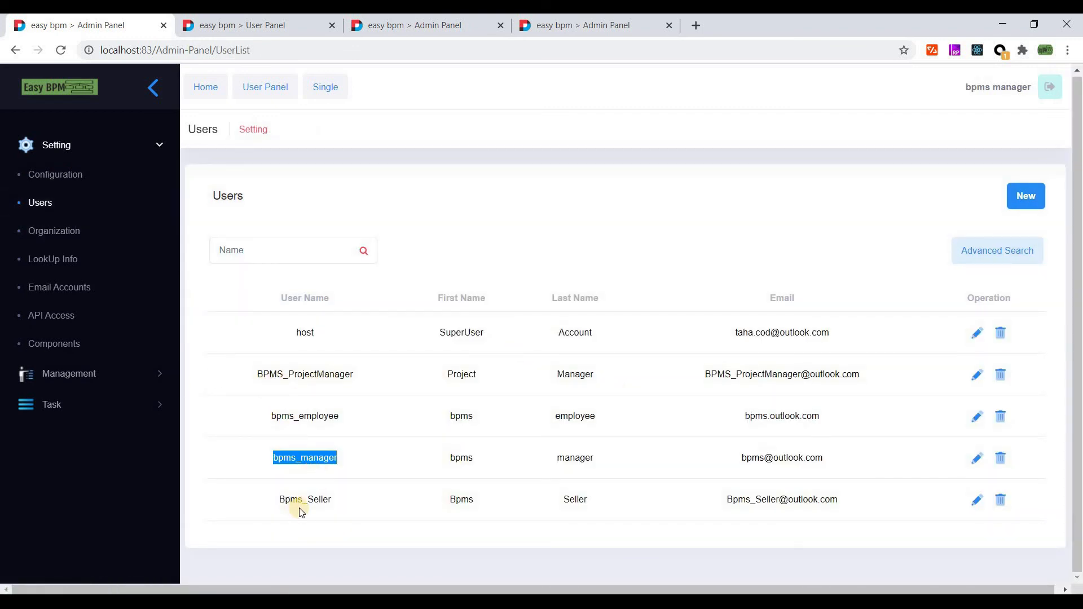
{"action": "double_click", "coordinate": [297, 418]}
{"action": "double_click", "coordinate": [312, 374]}
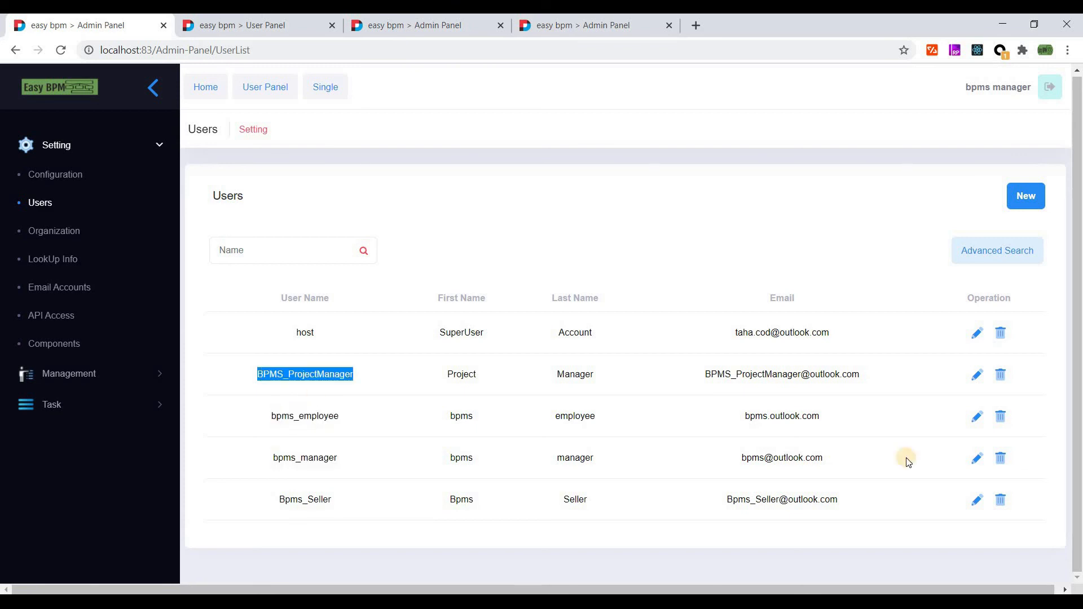
{"action": "left_click", "coordinate": [977, 417]}
{"action": "left_click_drag", "start_coordinate": [392, 237], "coordinate": [291, 238]}
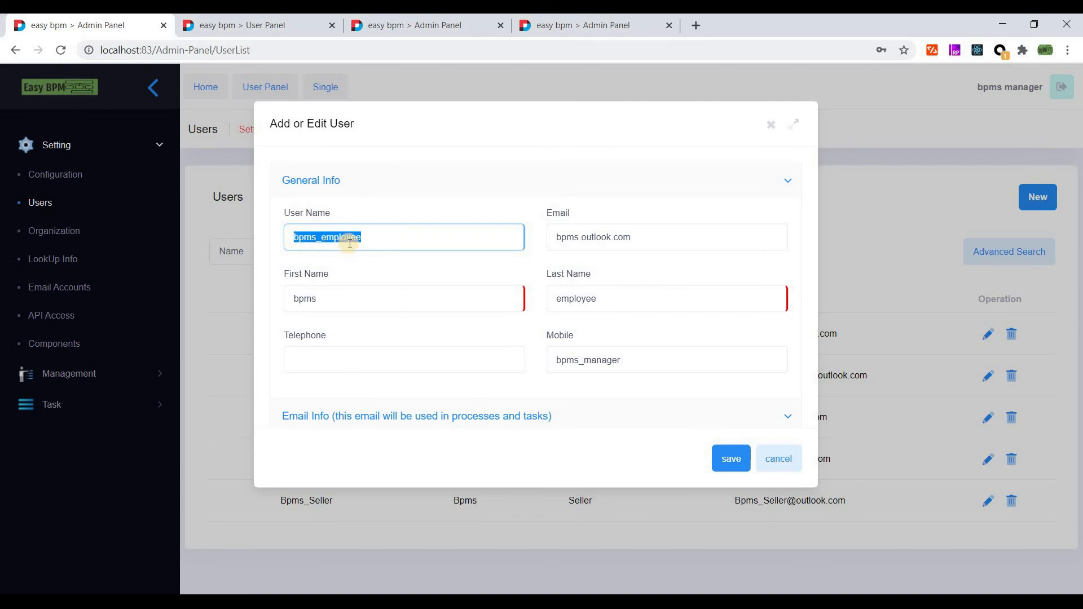
{"action": "left_click", "coordinate": [414, 246]}
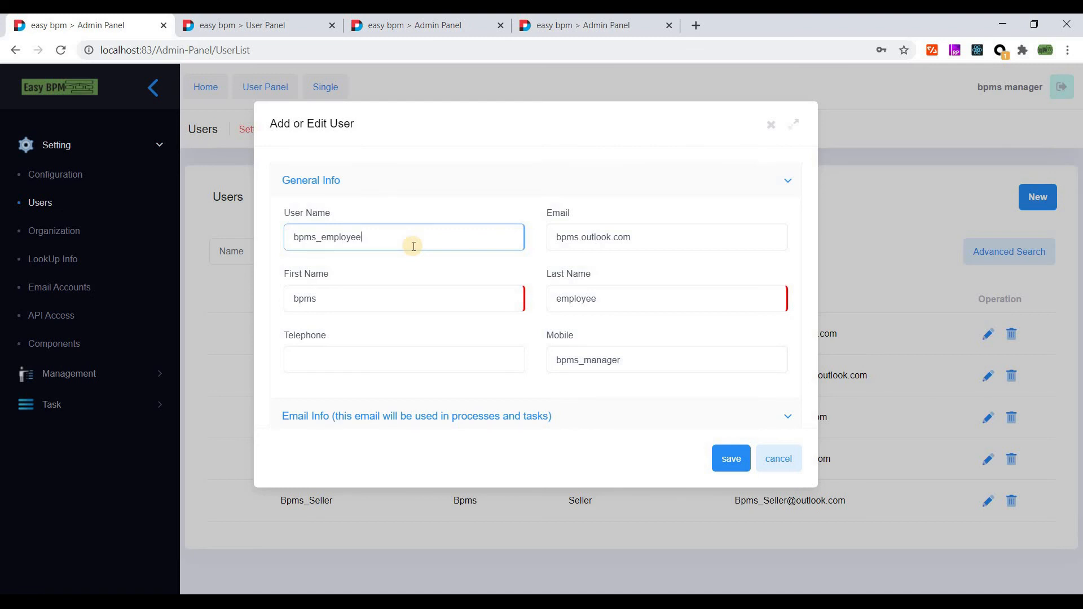
{"action": "left_click", "coordinate": [400, 303]}
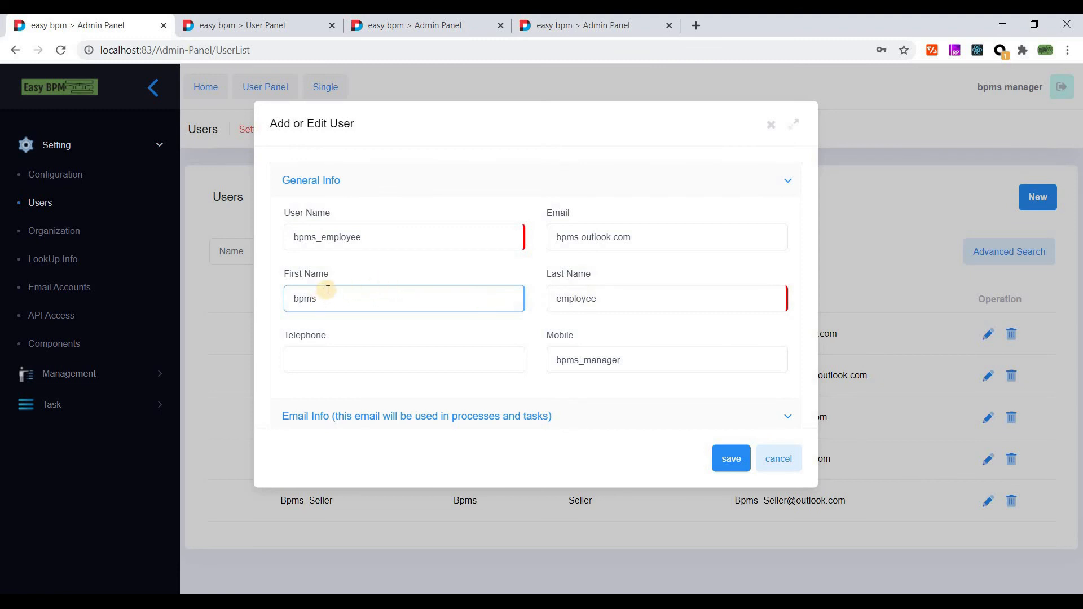
{"action": "scroll", "coordinate": [321, 300], "scroll_direction": "down", "scroll_amount": 1}
{"action": "scroll", "coordinate": [417, 259], "scroll_direction": "up", "scroll_amount": 1}
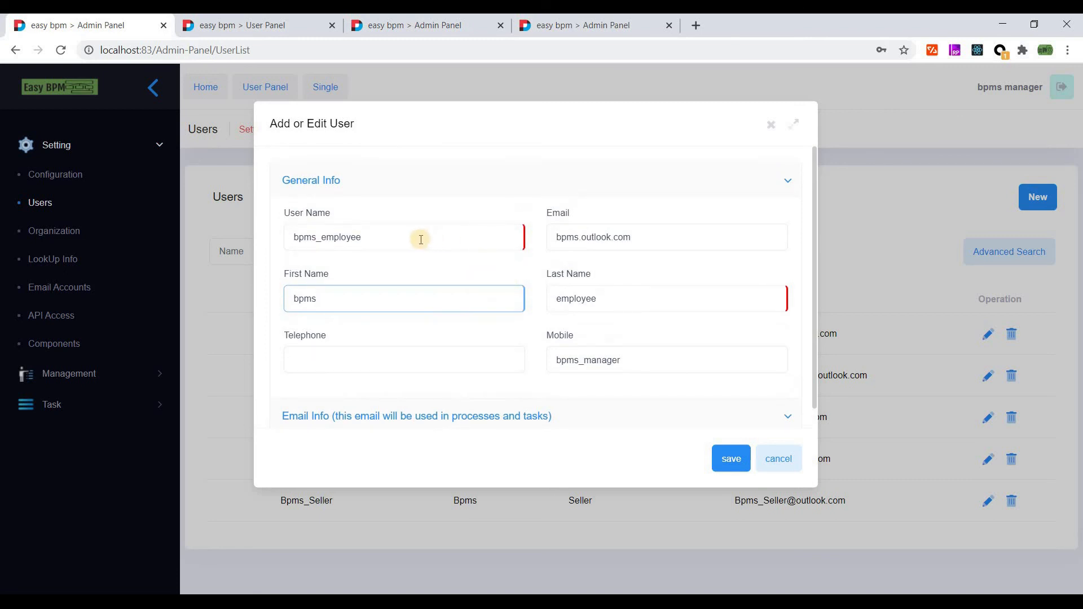
{"action": "double_click", "coordinate": [293, 246]}
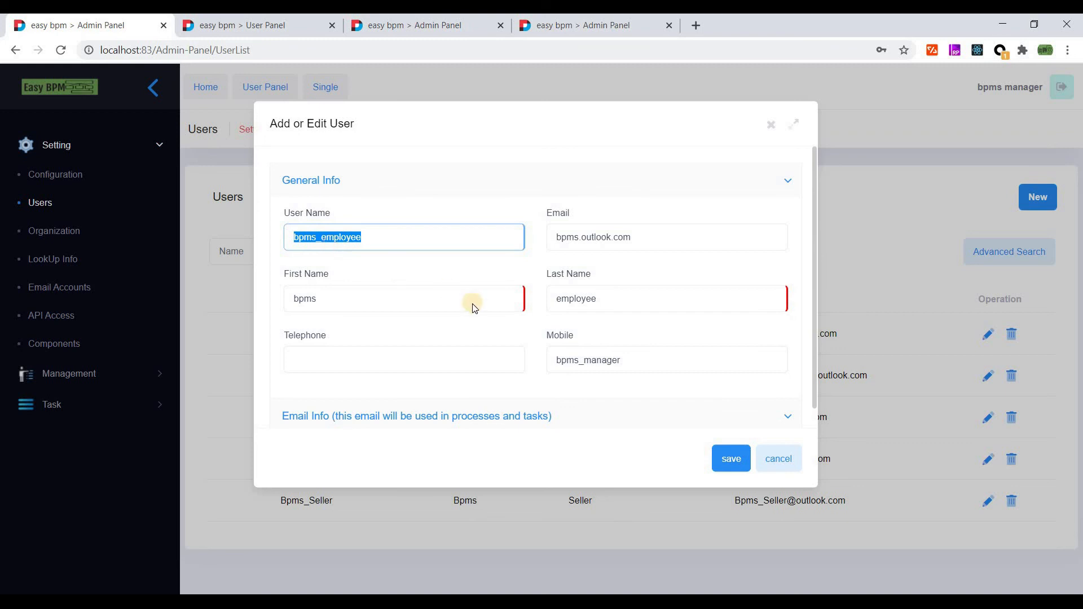
{"action": "scroll", "coordinate": [620, 384], "scroll_direction": "down", "scroll_amount": 1}
- Open the new user form, try the User Name field, then close it without adding anyone
{"action": "left_click", "coordinate": [1019, 208]}
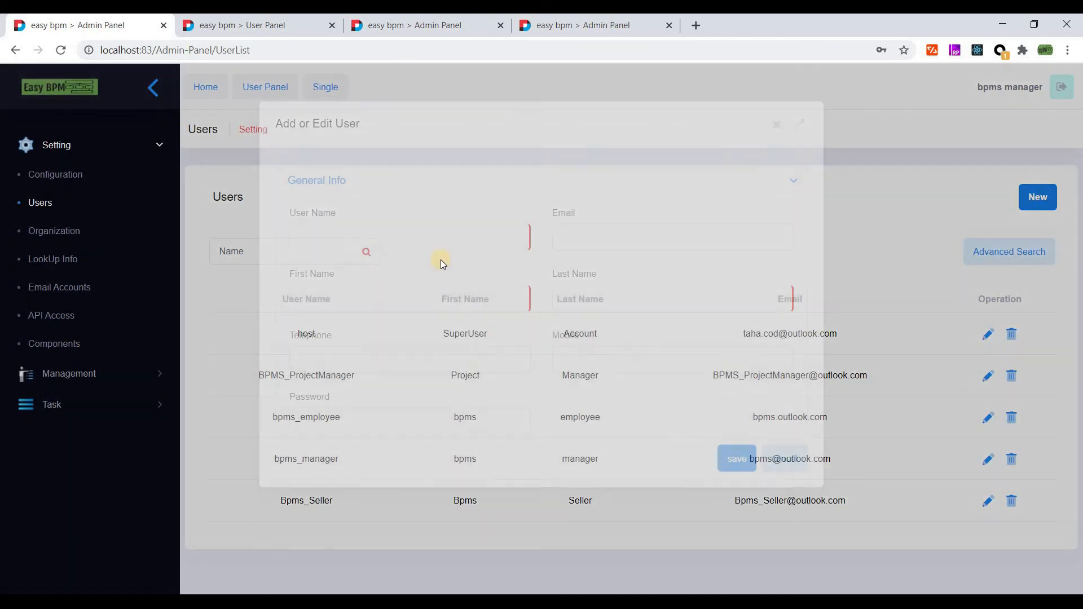
{"action": "scroll", "coordinate": [537, 332], "scroll_direction": "down", "scroll_amount": 3}
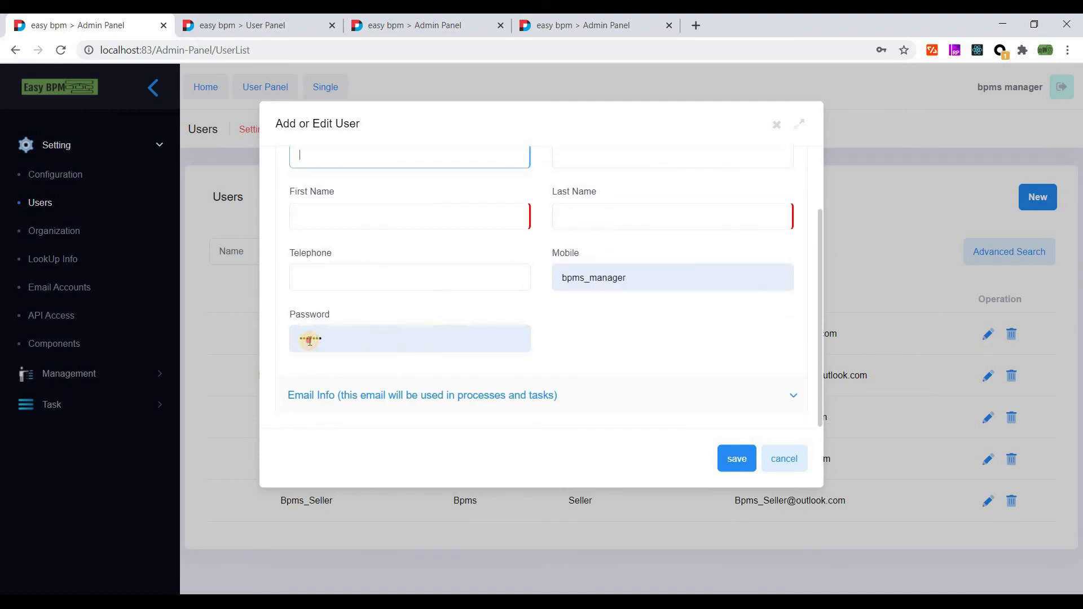
{"action": "double_click", "coordinate": [307, 338]}
{"action": "left_click", "coordinate": [627, 328]}
{"action": "scroll", "coordinate": [612, 329], "scroll_direction": "up", "scroll_amount": 3}
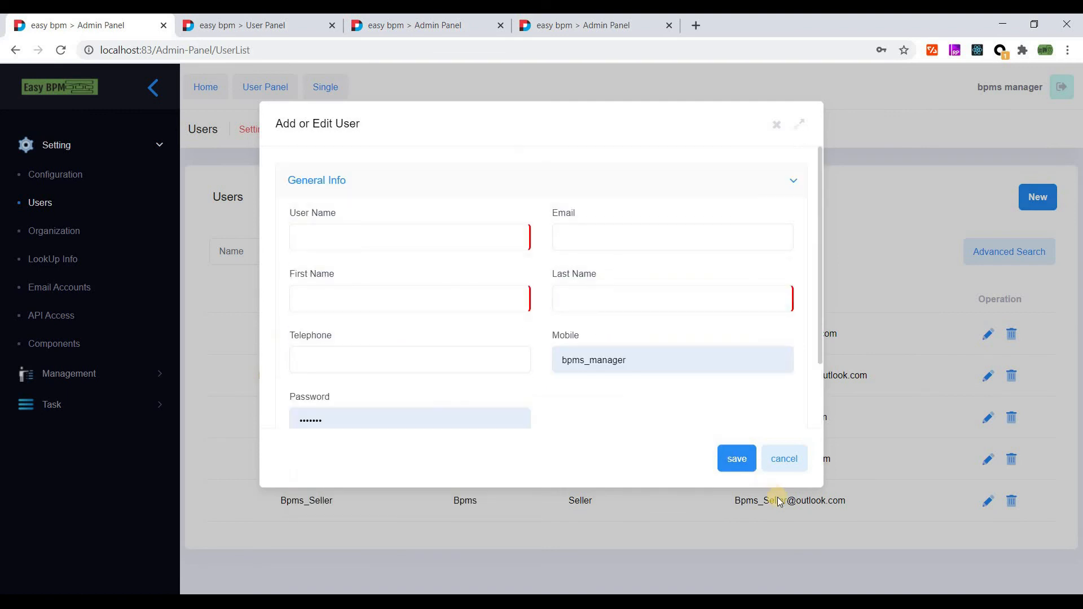
{"action": "left_click", "coordinate": [388, 242]}
{"action": "type", "text": "qwerf"}
{"action": "left_click", "coordinate": [759, 469]}
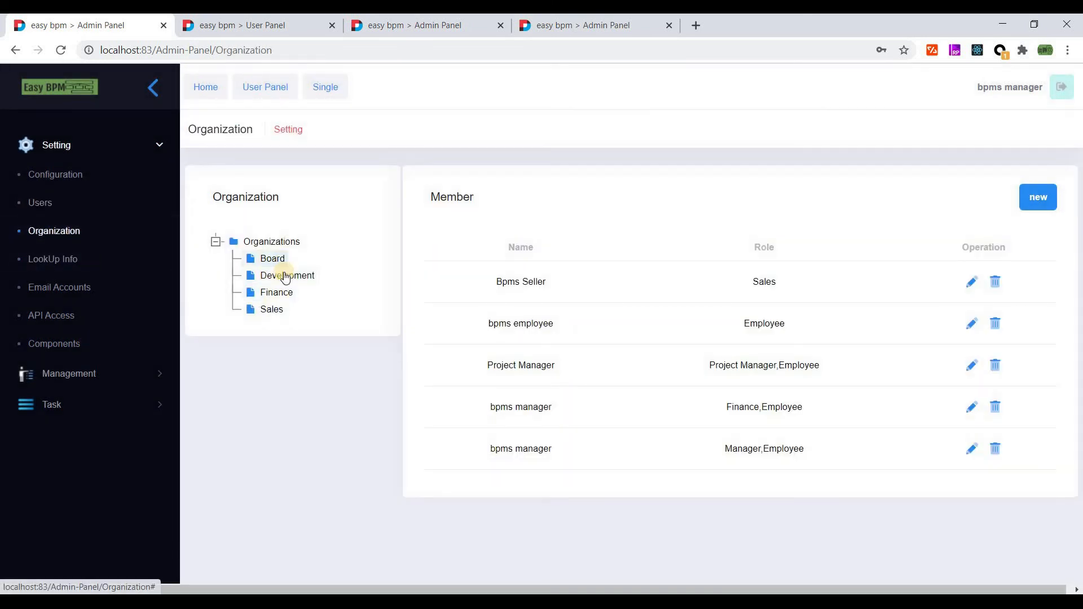
- View the LookUp Info types, then return to the User Panel
{"action": "left_click", "coordinate": [61, 269]}
{"action": "left_click", "coordinate": [258, 252]}
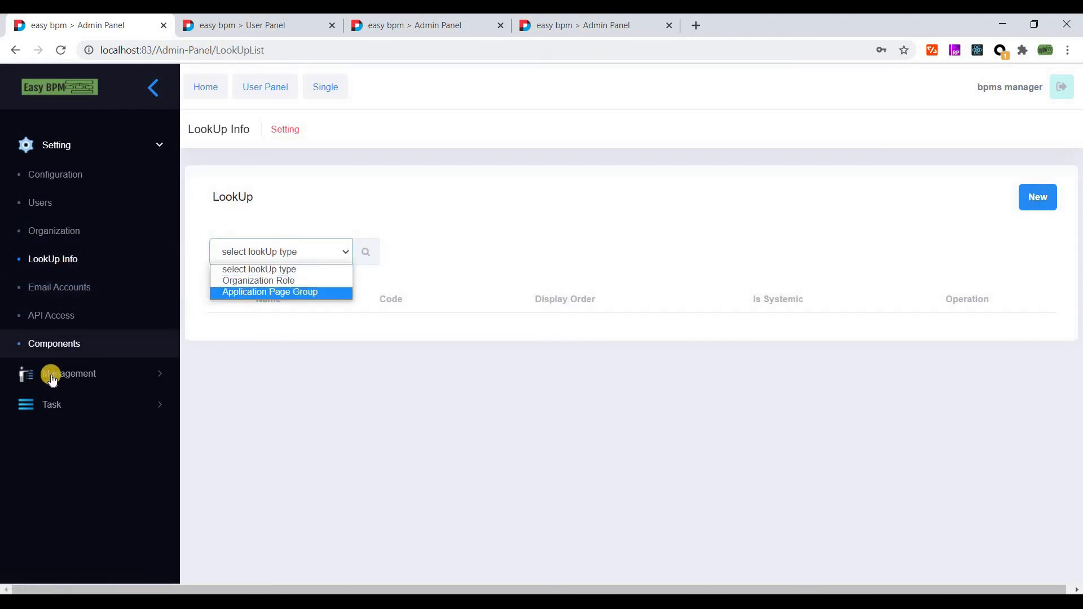
{"action": "left_click", "coordinate": [254, 25]}
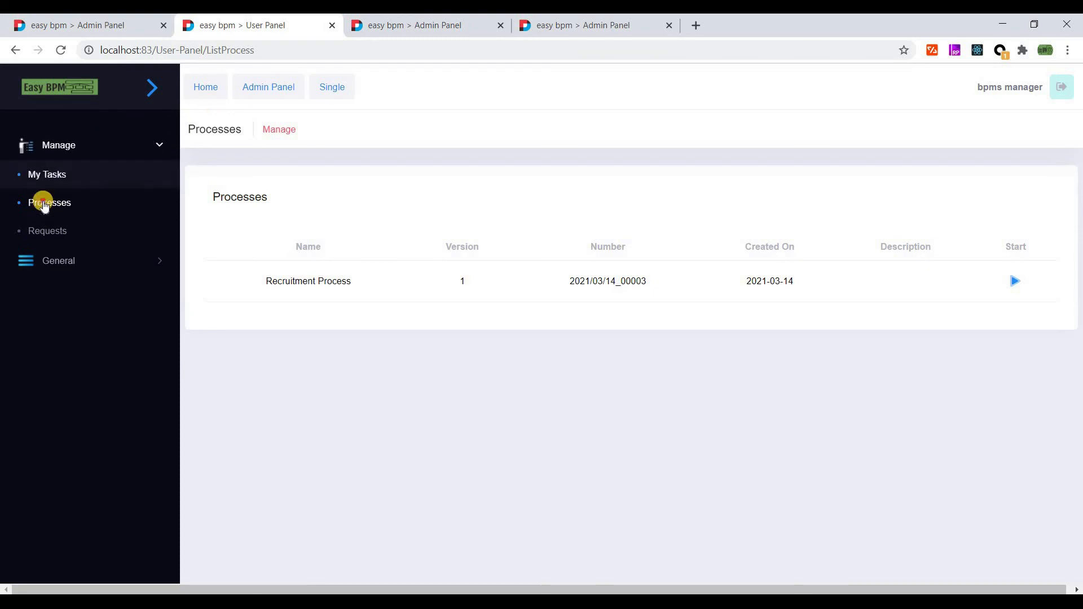
- Start a Recruitment Process request with the candidate's first and last name and birth date 2021/03/02
{"action": "left_click", "coordinate": [1015, 281]}
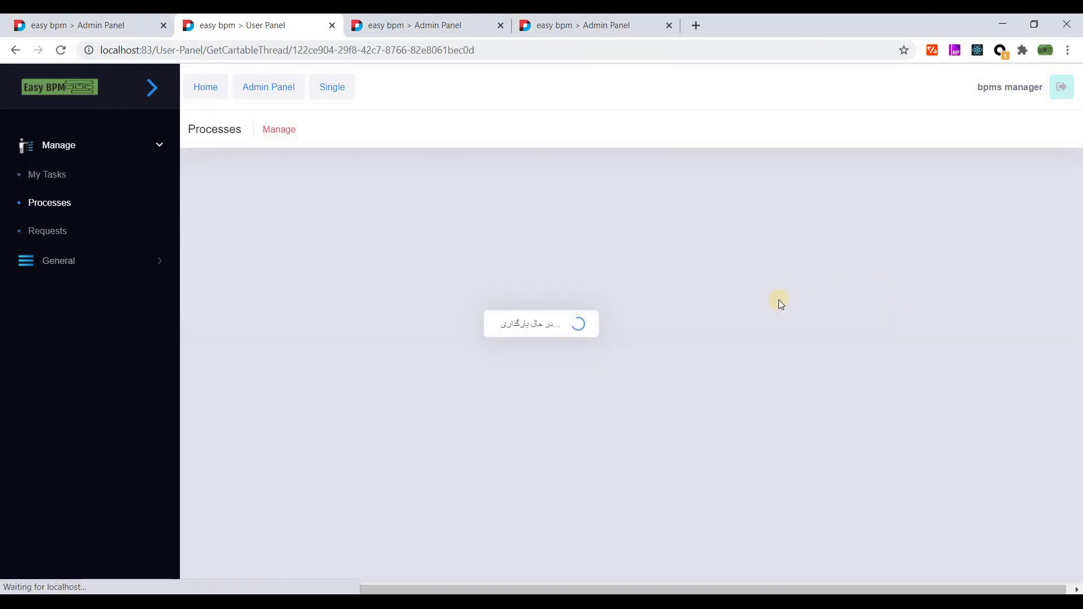
{"action": "scroll", "coordinate": [1028, 519], "scroll_direction": "down", "scroll_amount": 1}
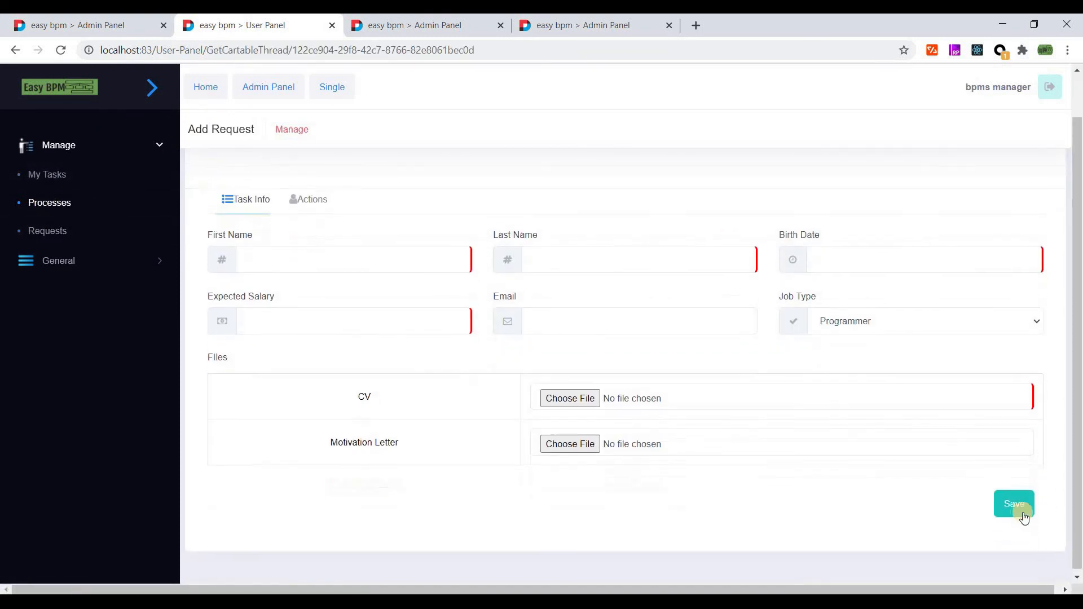
{"action": "left_click", "coordinate": [1021, 525]}
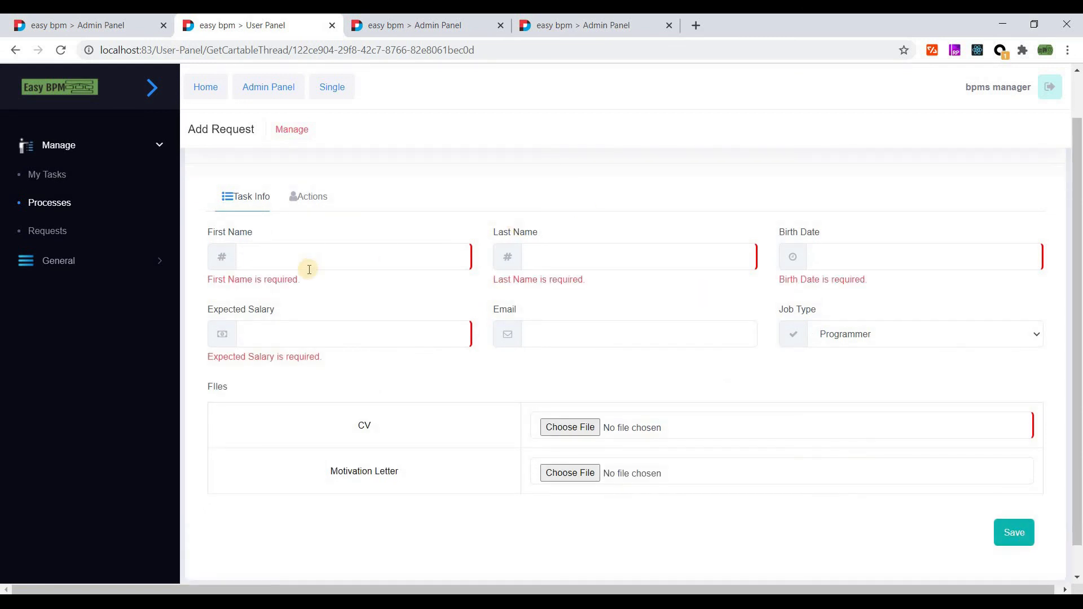
{"action": "left_click", "coordinate": [283, 257]}
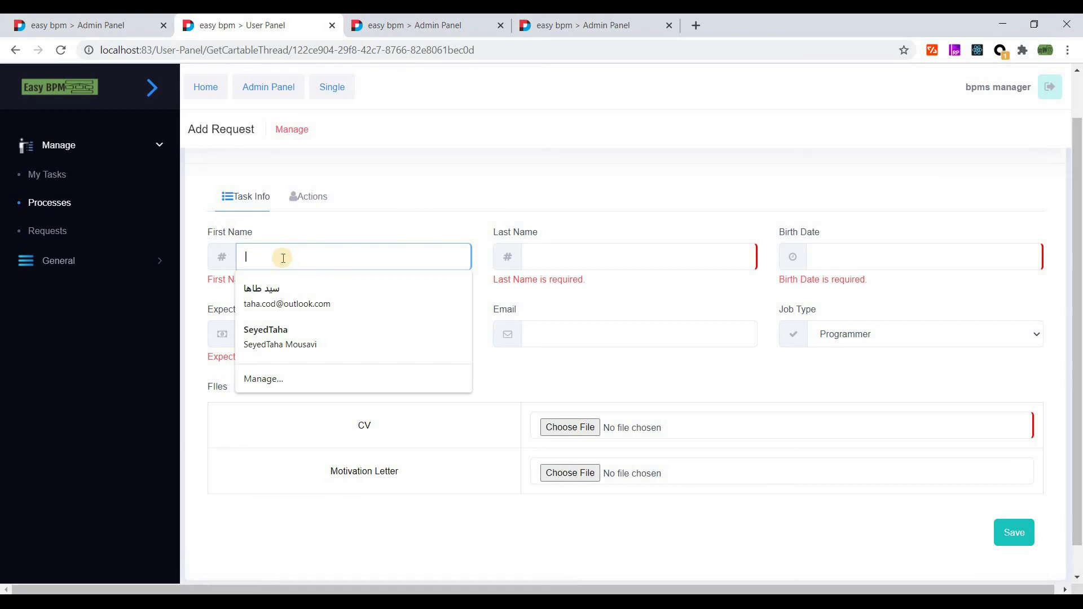
{"action": "type", "text": "Test"}
{"action": "key", "text": "Tab"}
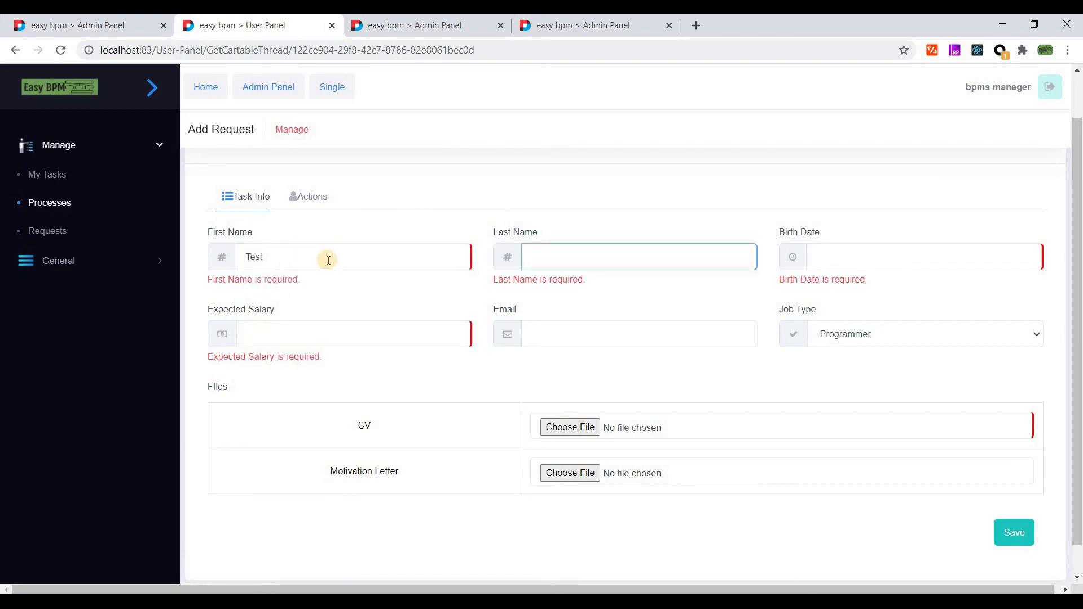
{"action": "type", "text": "Family"}
{"action": "key", "text": "Tab"}
{"action": "left_click", "coordinate": [867, 141]}
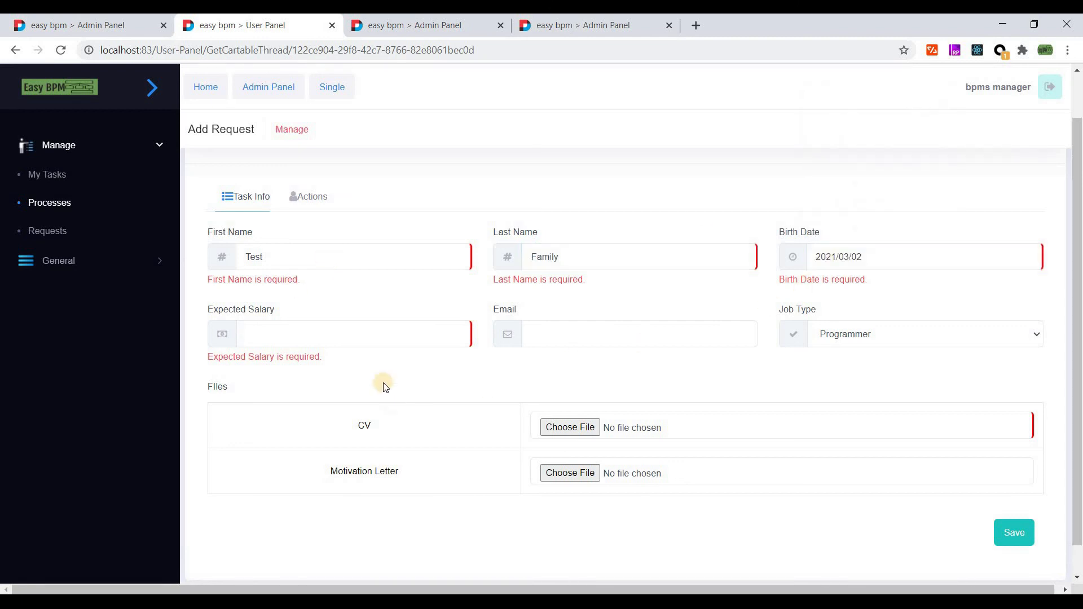
- Enter expected salary 120, the candidate's email, and Job Type Tester
{"action": "left_click", "coordinate": [256, 344]}
{"action": "type", "text": "120"}
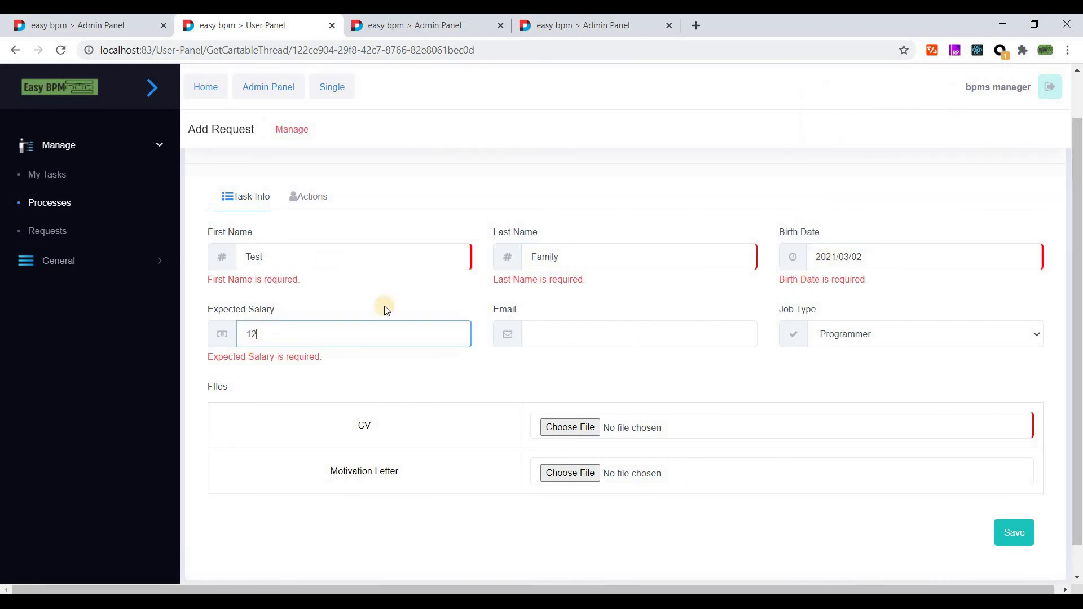
{"action": "left_click", "coordinate": [589, 337]}
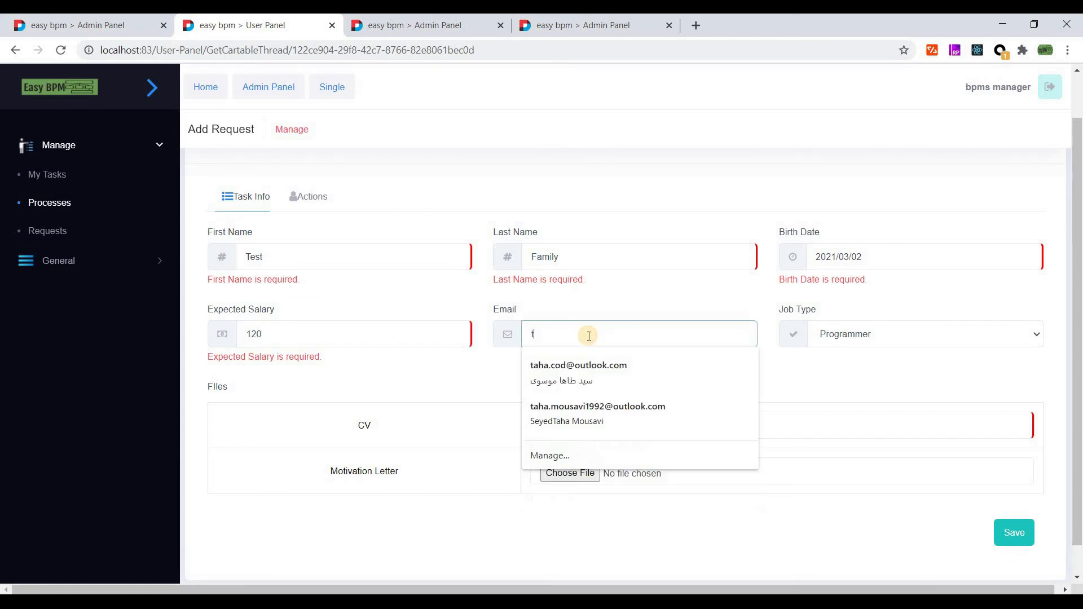
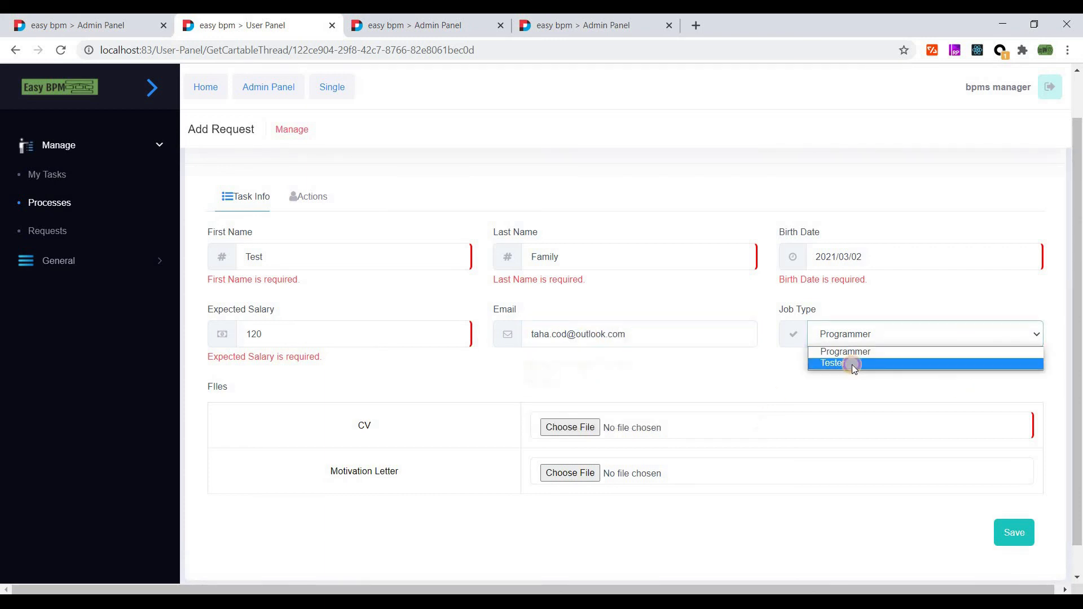
{"action": "left_click", "coordinate": [852, 364]}
{"action": "left_click", "coordinate": [585, 421]}
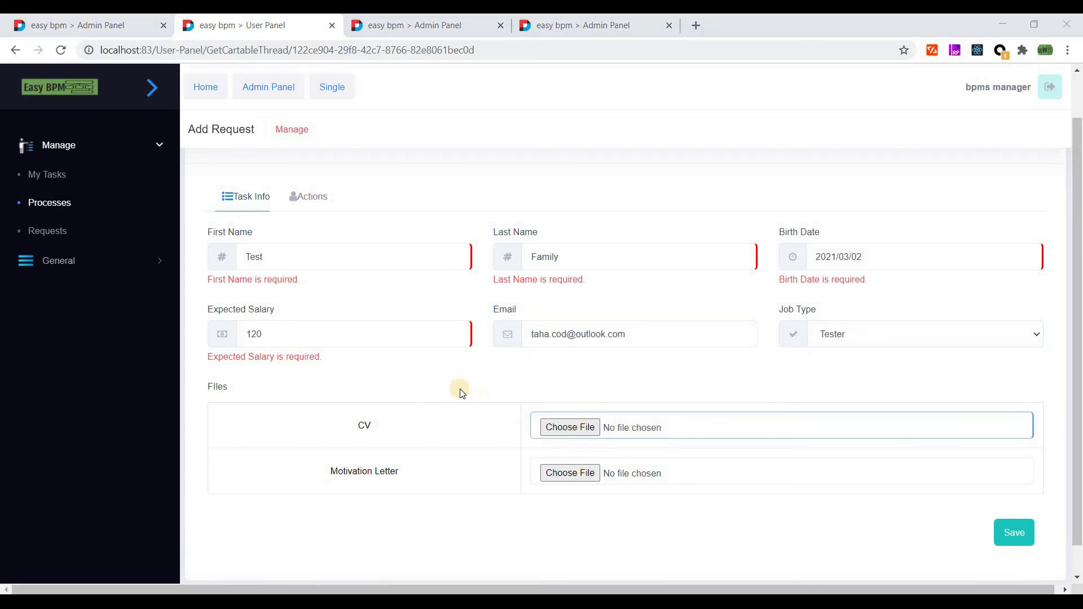
- Attach CV.pdf as both the CV and the Motivation Letter, then submit the request
{"action": "left_click", "coordinate": [261, 190]}
{"action": "left_click", "coordinate": [520, 387]}
{"action": "left_click", "coordinate": [569, 475]}
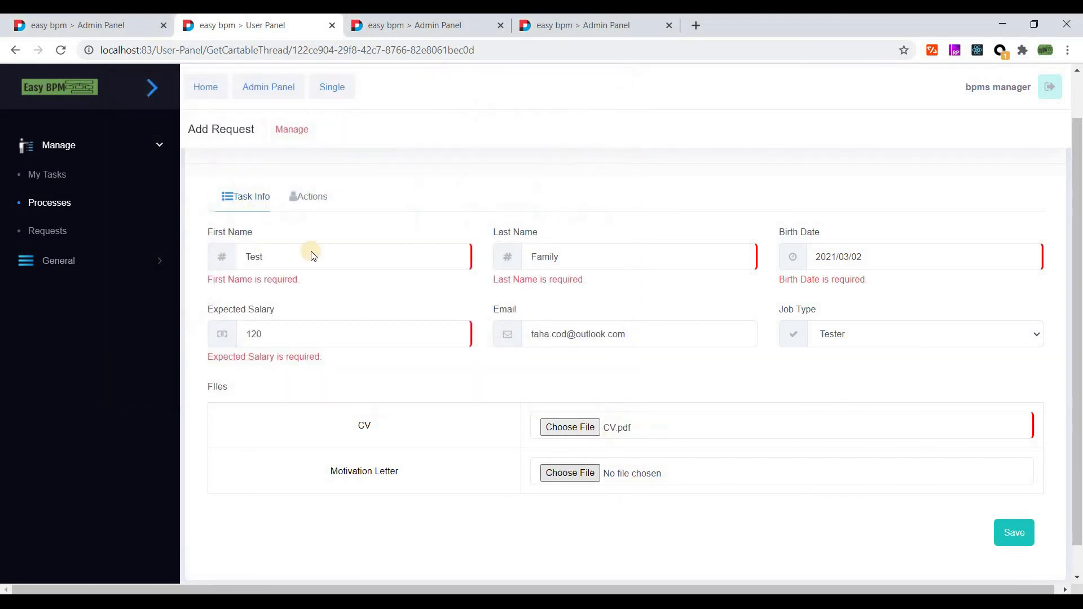
{"action": "double_click", "coordinate": [248, 189]}
{"action": "scroll", "coordinate": [706, 469], "scroll_direction": "down", "scroll_amount": 1}
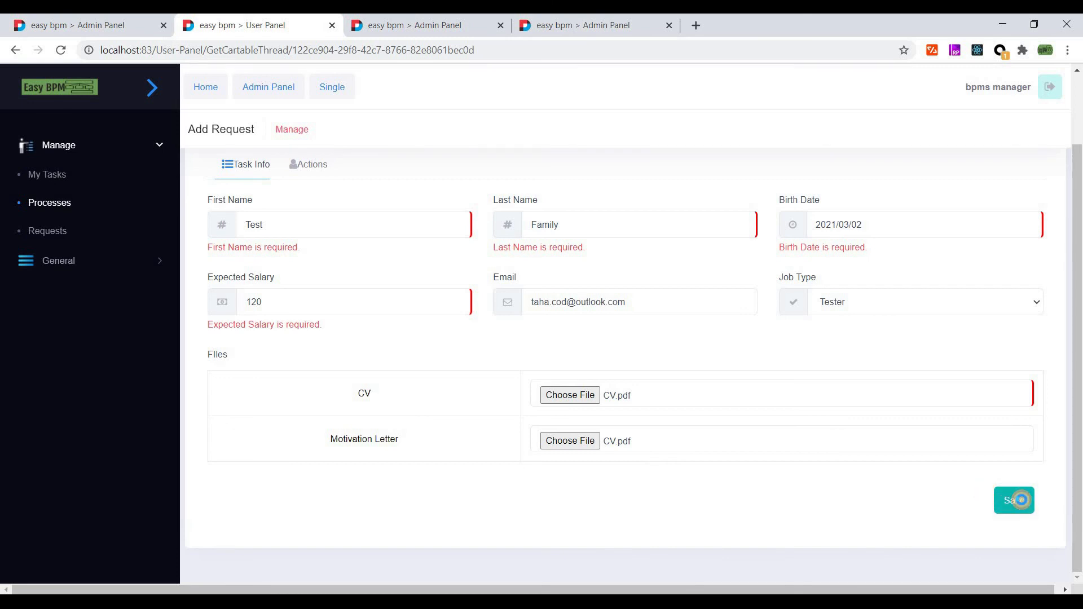
{"action": "left_click", "coordinate": [1021, 500]}
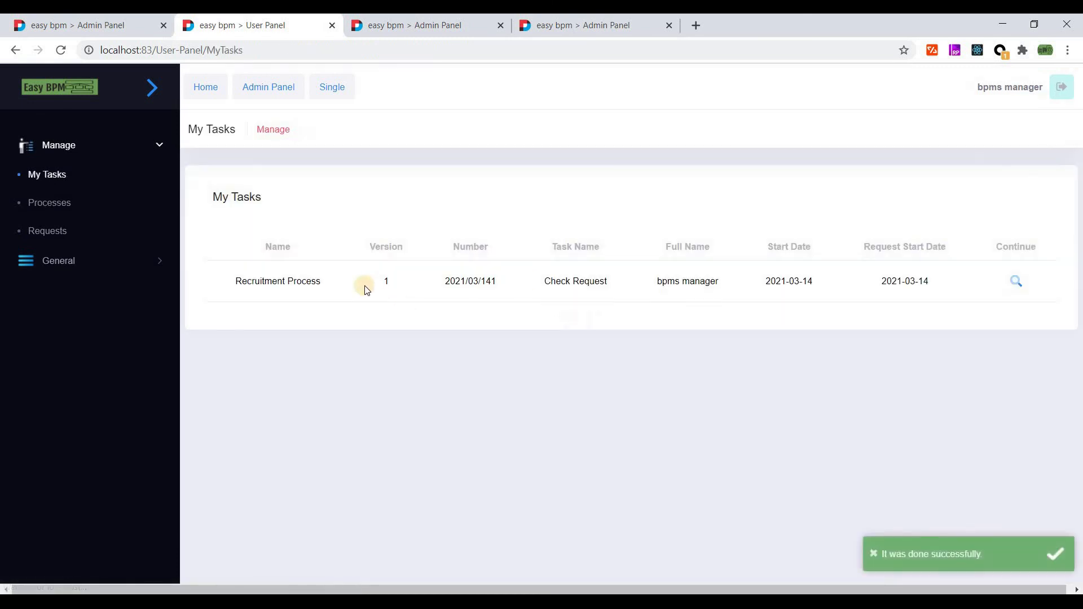
- Open the pending Check Request task from the tasks list
{"action": "left_click", "coordinate": [49, 202]}
{"action": "left_click", "coordinate": [49, 179]}
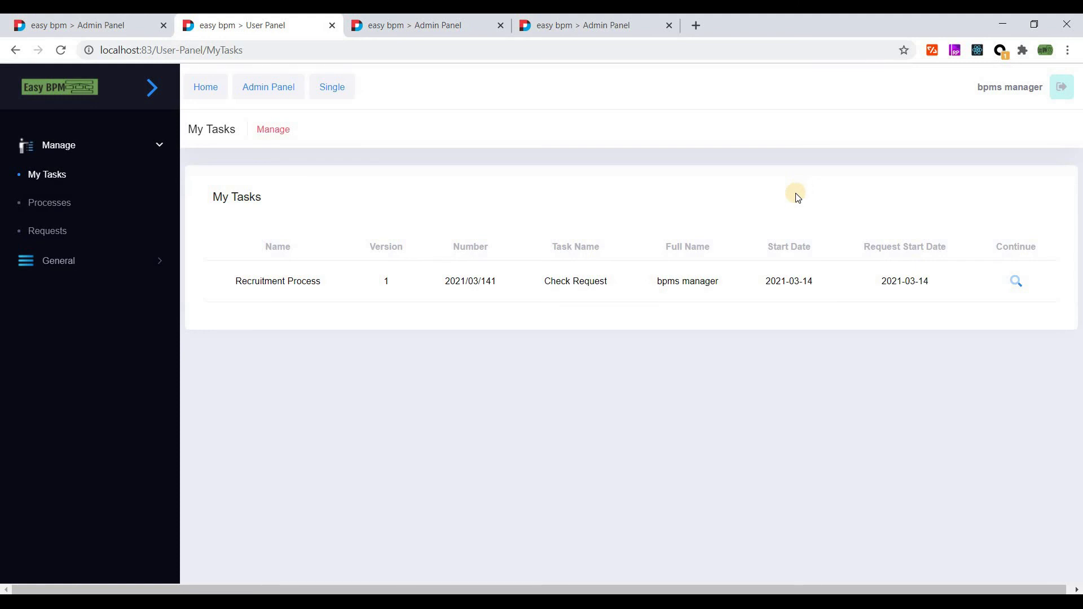
{"action": "left_click", "coordinate": [1017, 283]}
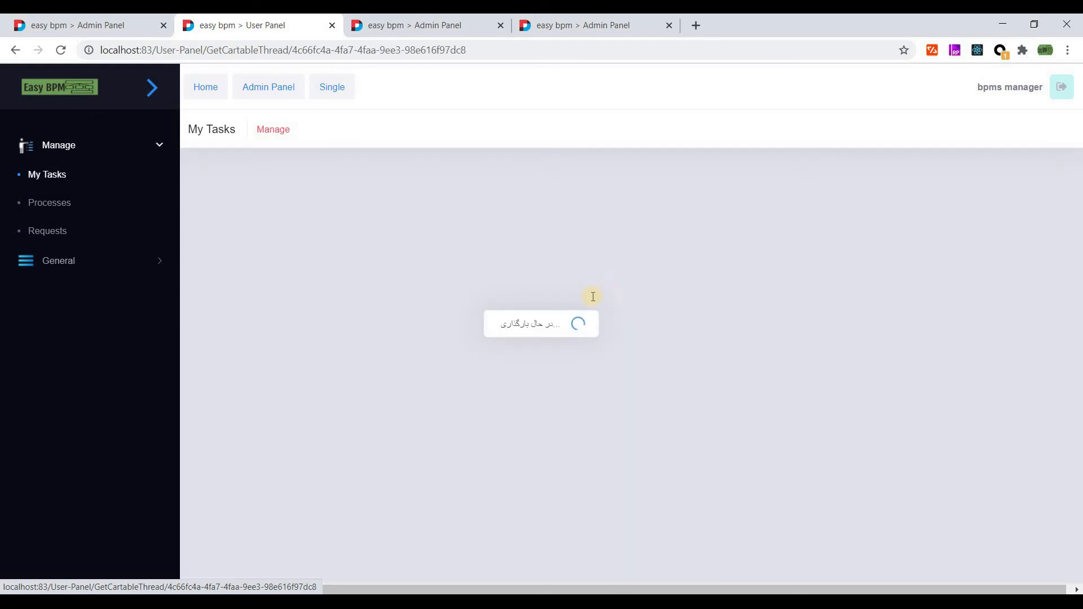
{"action": "scroll", "coordinate": [469, 312], "scroll_direction": "down", "scroll_amount": 2}
{"action": "scroll", "coordinate": [395, 294], "scroll_direction": "up", "scroll_amount": 2}
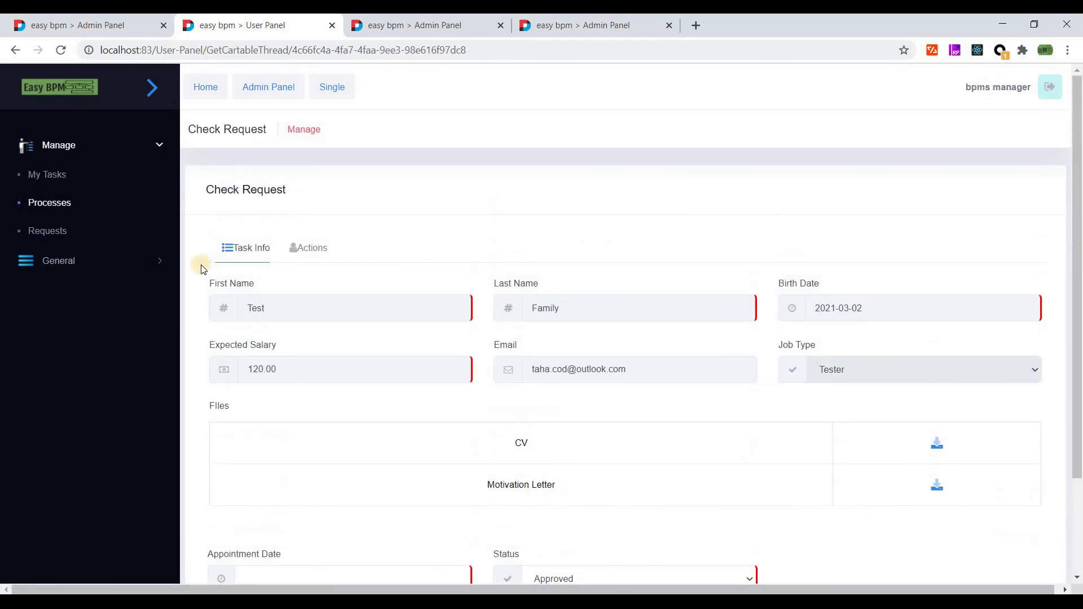
{"action": "scroll", "coordinate": [418, 354], "scroll_direction": "down", "scroll_amount": 2}
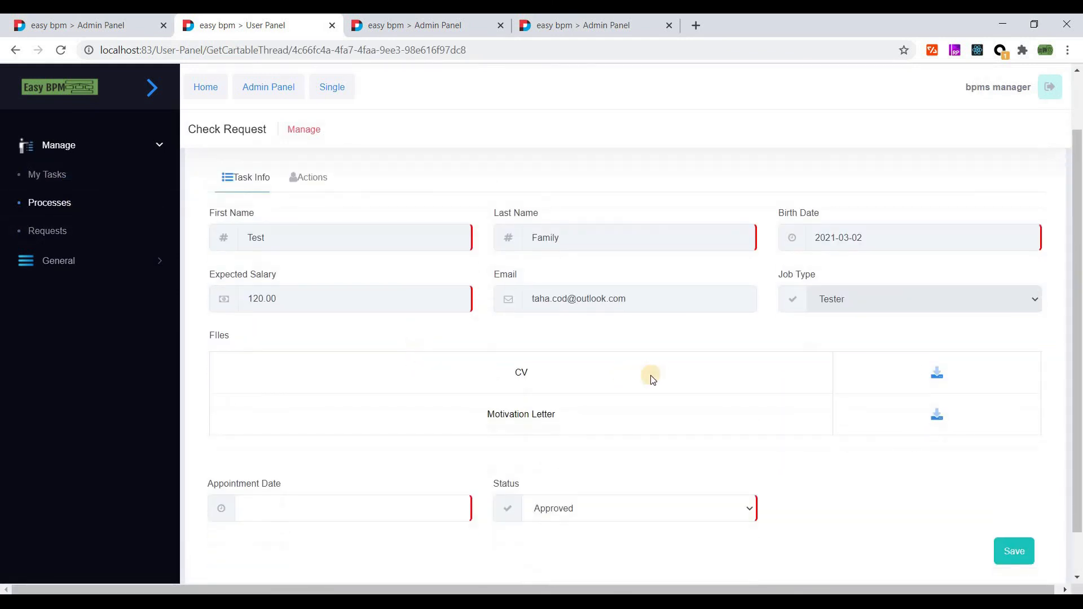
- Set the Appointment Date to 2021/03/16 at 12:26:31
{"action": "left_click", "coordinate": [320, 454]}
{"action": "left_click", "coordinate": [289, 328]}
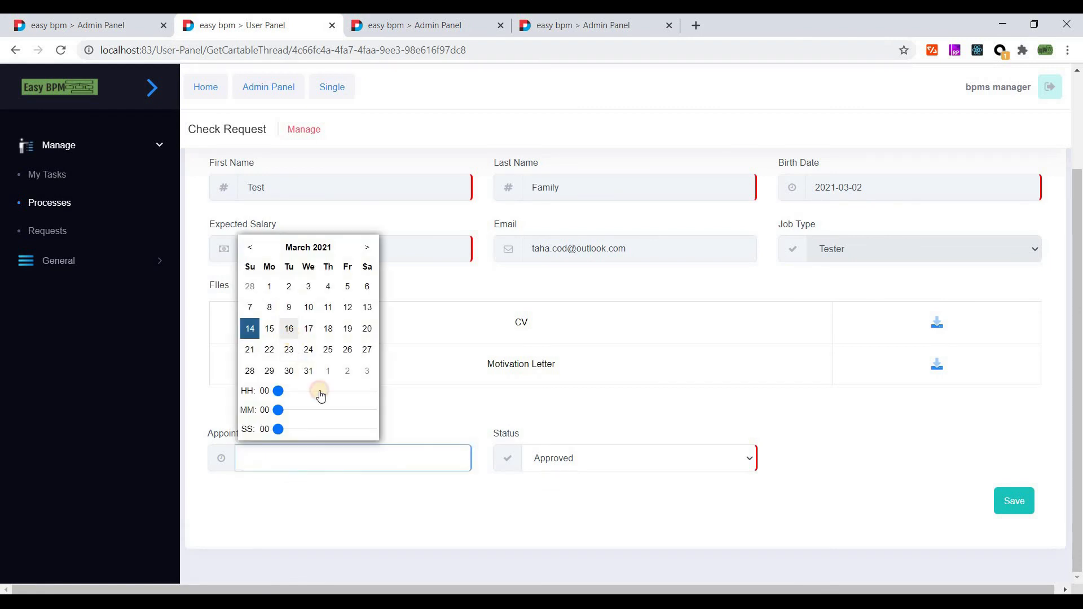
{"action": "left_click", "coordinate": [332, 450]}
{"action": "left_click", "coordinate": [289, 429]}
{"action": "left_click", "coordinate": [327, 391]}
{"action": "left_click", "coordinate": [319, 410]}
{"action": "left_click", "coordinate": [327, 429]}
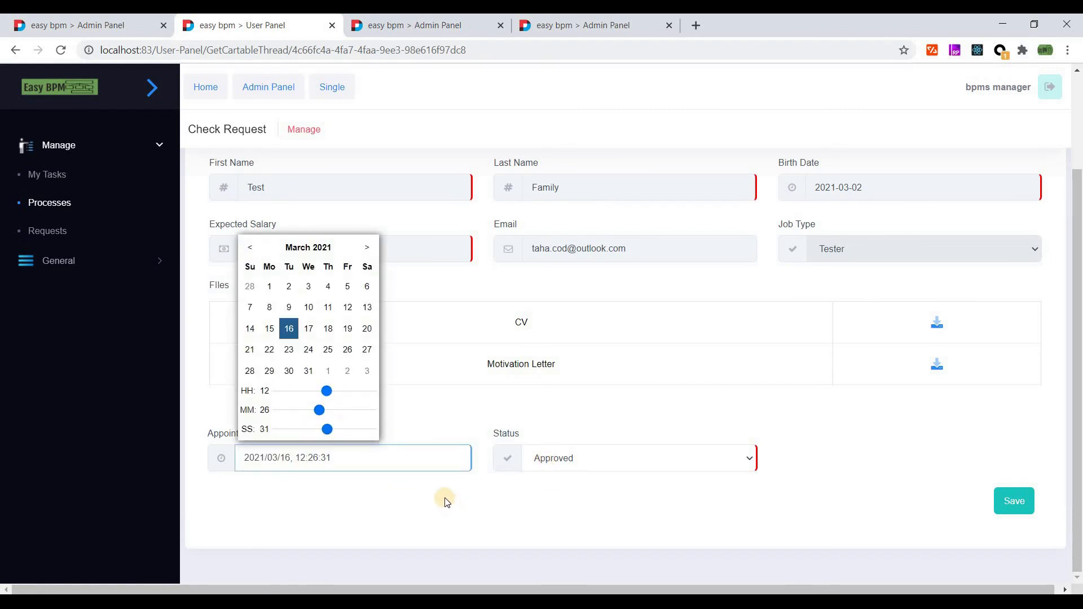
- Keep the status Approved, download the motivation letter and CV, and save the task
{"action": "left_click", "coordinate": [597, 463]}
{"action": "left_click", "coordinate": [889, 435]}
{"action": "left_click", "coordinate": [935, 366]}
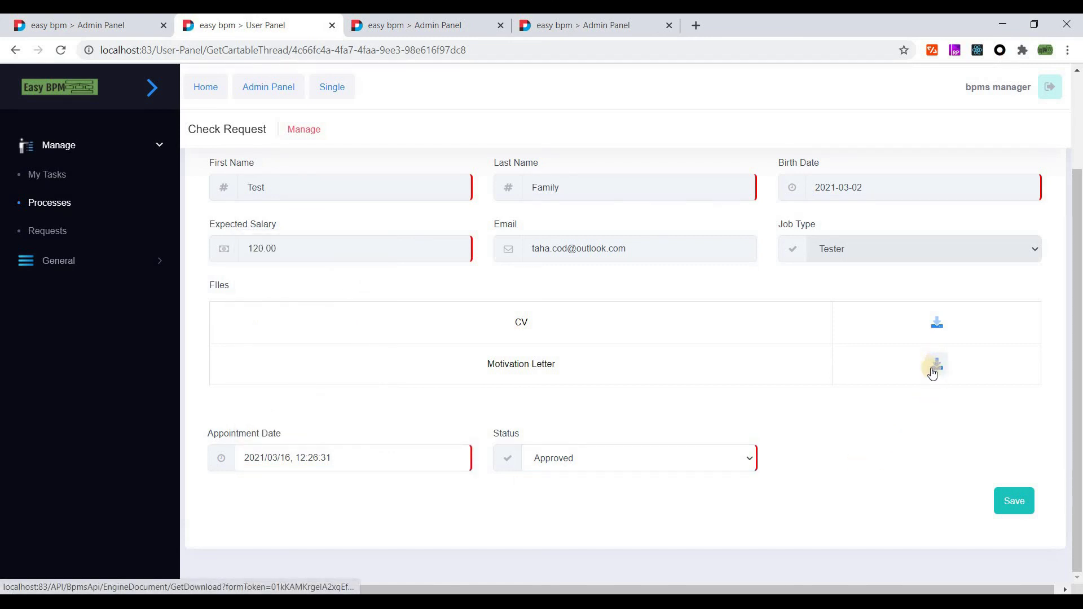
{"action": "left_click", "coordinate": [936, 322]}
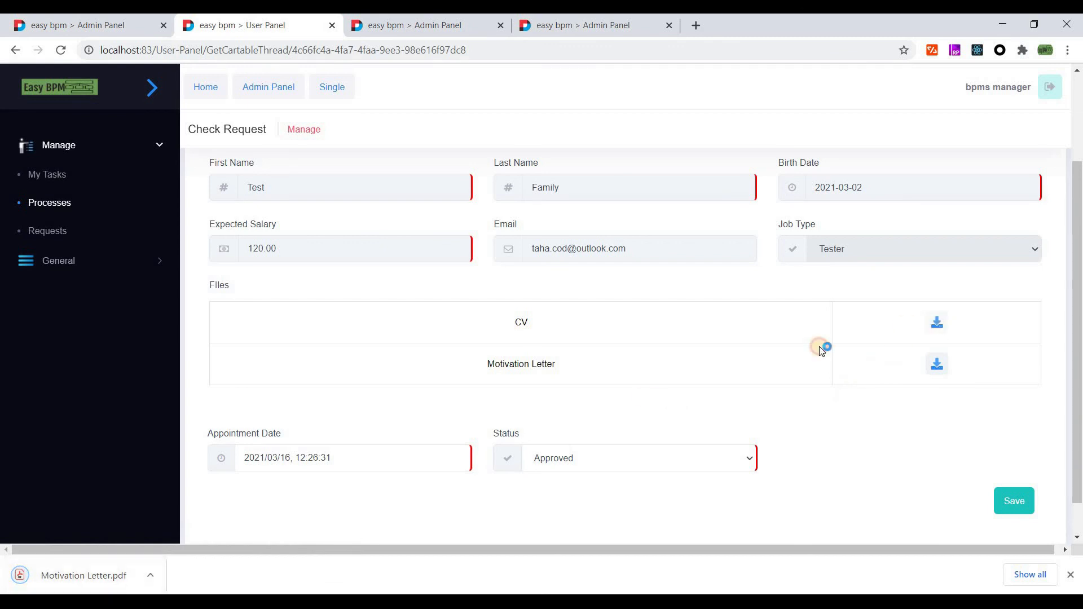
{"action": "left_click", "coordinate": [1070, 575]}
{"action": "left_click", "coordinate": [1009, 503]}
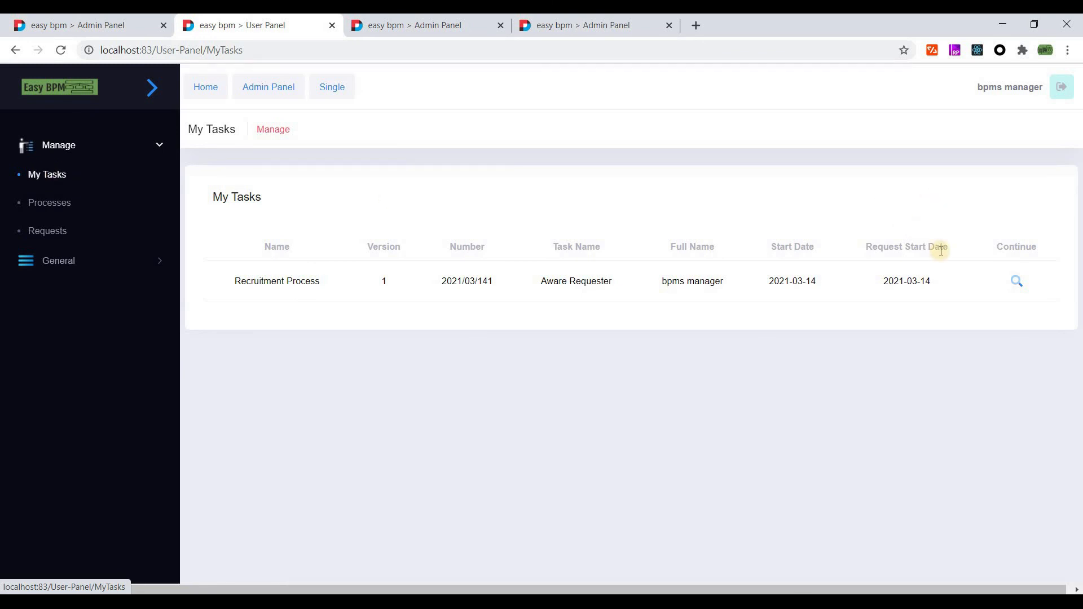
- Open the Aware Requester task, check the 2021/03/16 appointment, and save it as Approved
{"action": "left_click", "coordinate": [1017, 280]}
{"action": "scroll", "coordinate": [765, 307], "scroll_direction": "down", "scroll_amount": 3}
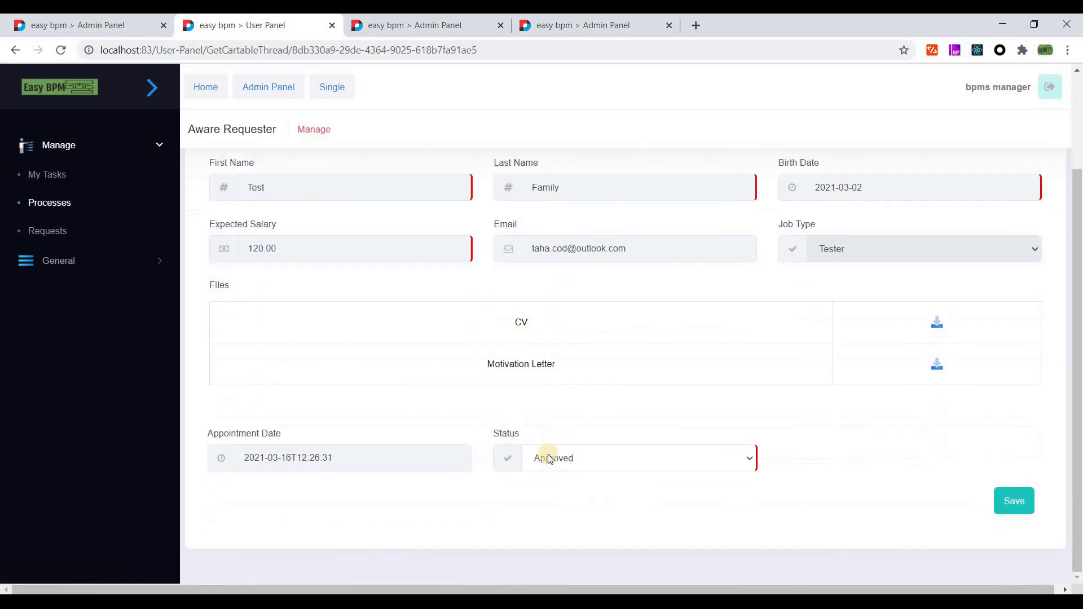
{"action": "left_click", "coordinate": [335, 465]}
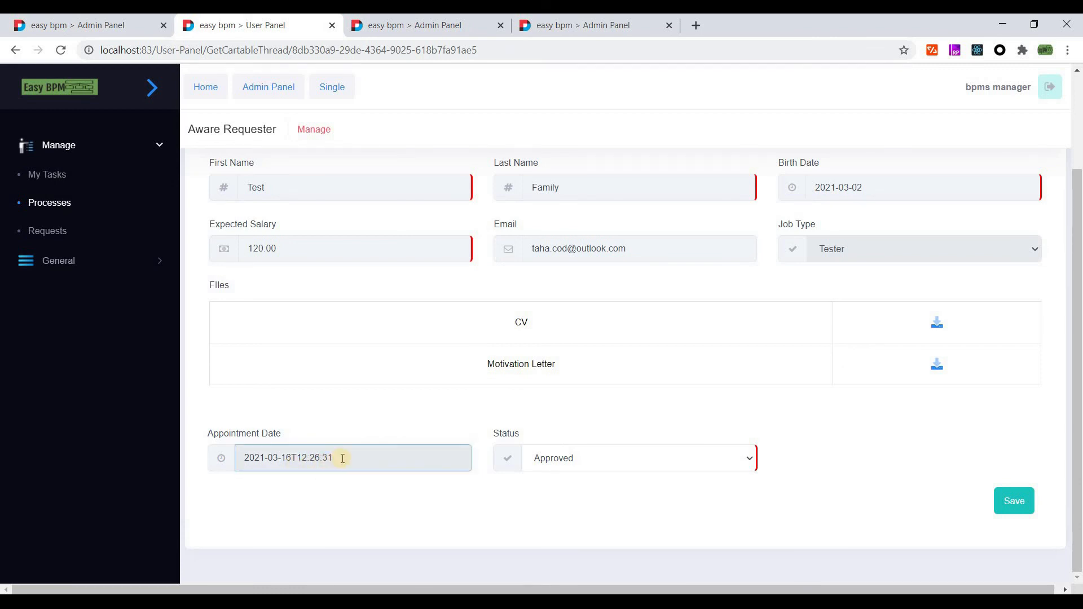
{"action": "scroll", "coordinate": [736, 302], "scroll_direction": "up", "scroll_amount": 1}
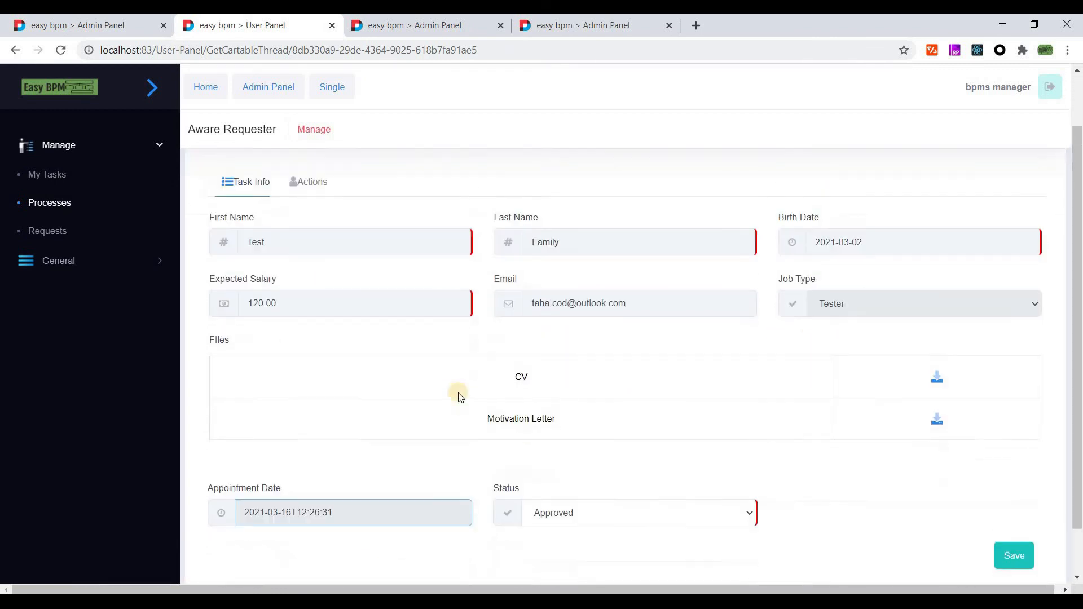
{"action": "scroll", "coordinate": [406, 304], "scroll_direction": "down", "scroll_amount": 1}
{"action": "scroll", "coordinate": [1035, 472], "scroll_direction": "up", "scroll_amount": 2}
{"action": "scroll", "coordinate": [649, 451], "scroll_direction": "down", "scroll_amount": 2}
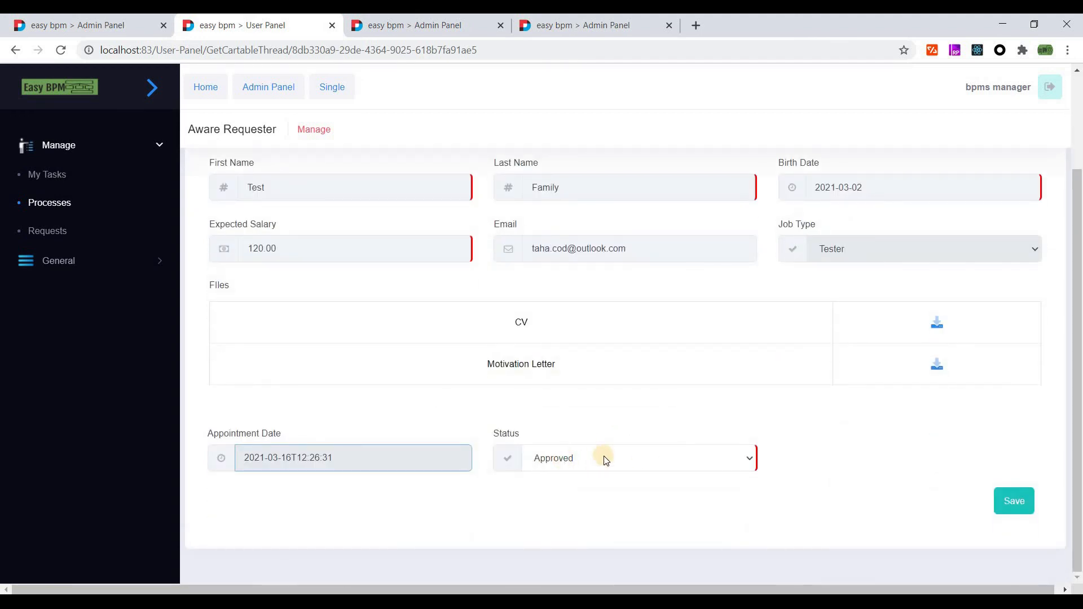
{"action": "left_click", "coordinate": [1014, 501]}
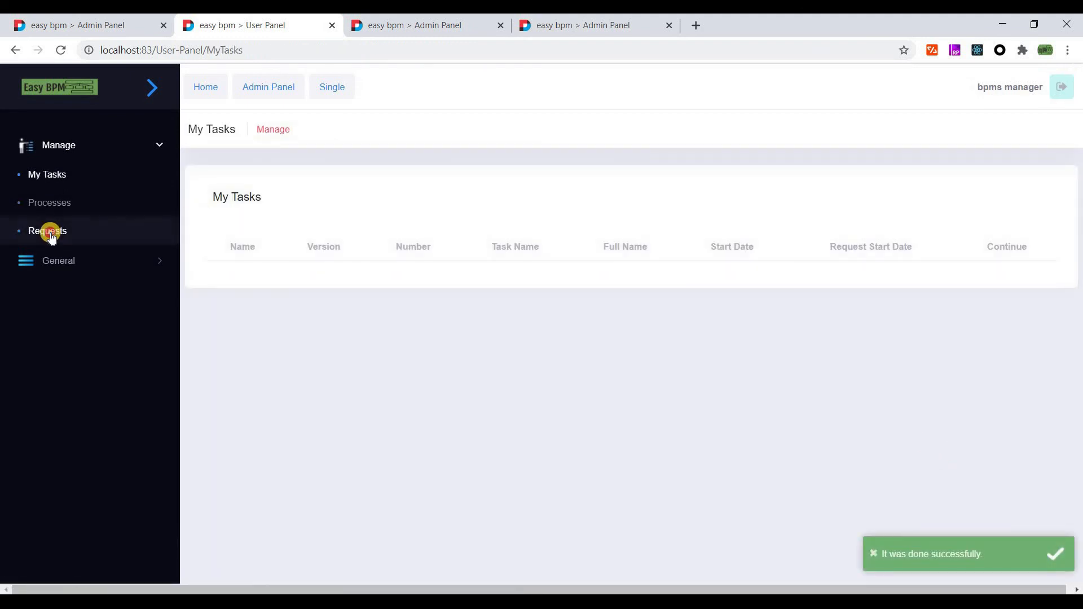
- Open the Done Recruitment Process request and view its Add Request, Check Request, Aware Requester history
{"action": "left_click", "coordinate": [52, 237]}
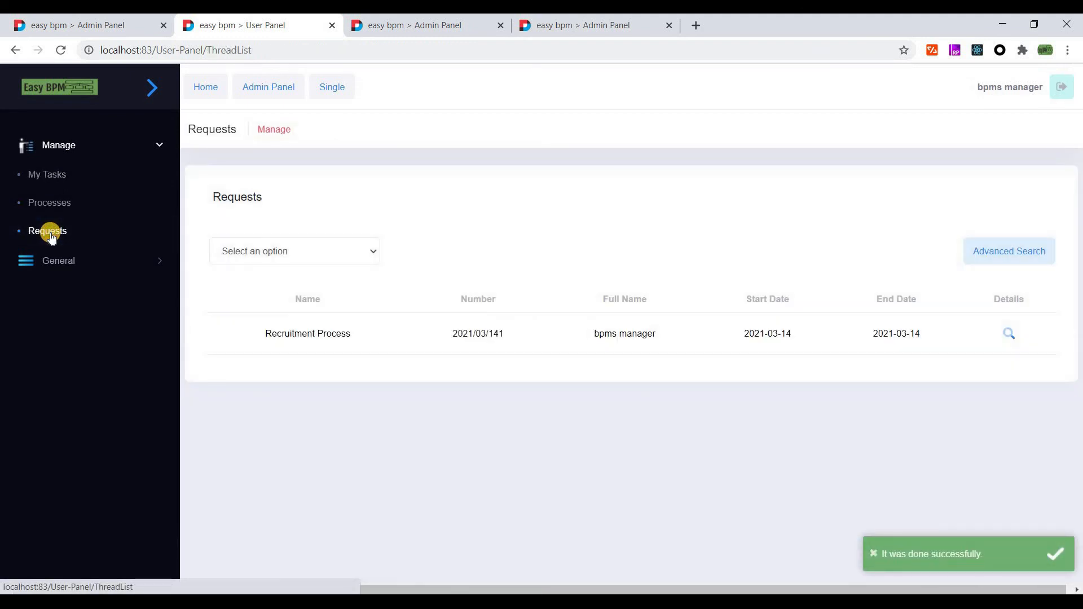
{"action": "left_click", "coordinate": [1005, 329]}
{"action": "scroll", "coordinate": [601, 273], "scroll_direction": "down", "scroll_amount": 4}
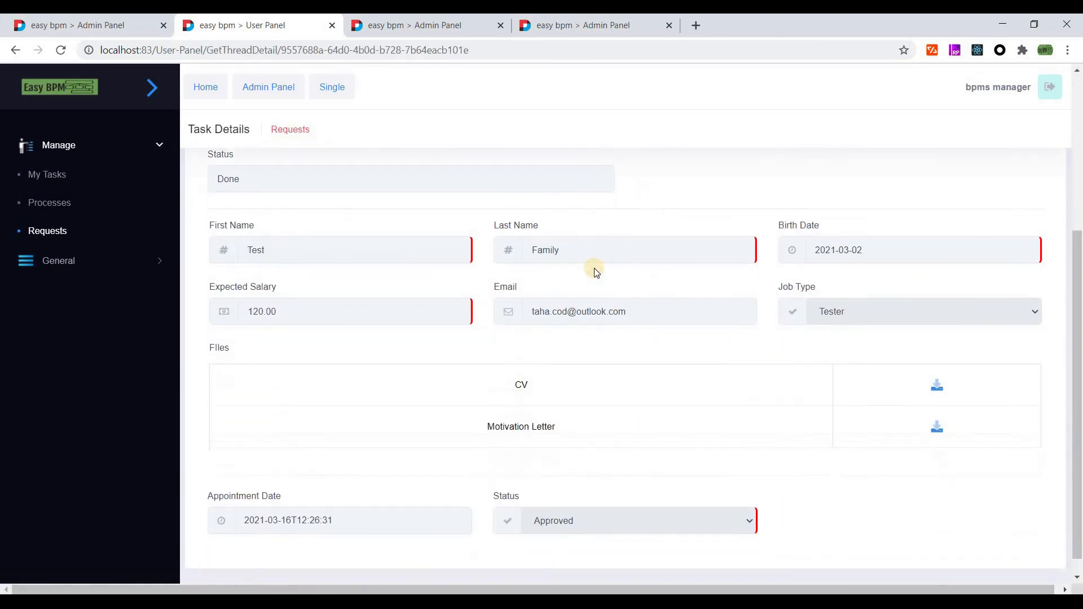
{"action": "scroll", "coordinate": [592, 269], "scroll_direction": "up", "scroll_amount": 5}
{"action": "scroll", "coordinate": [559, 289], "scroll_direction": "down", "scroll_amount": 5}
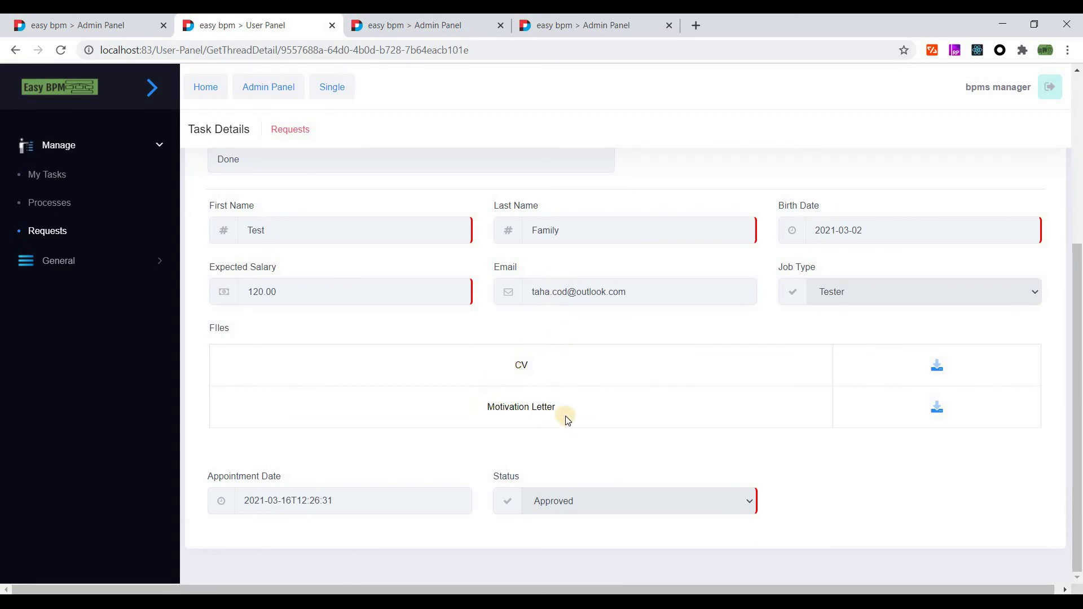
{"action": "scroll", "coordinate": [297, 321], "scroll_direction": "up", "scroll_amount": 1}
{"action": "scroll", "coordinate": [295, 283], "scroll_direction": "up", "scroll_amount": 4}
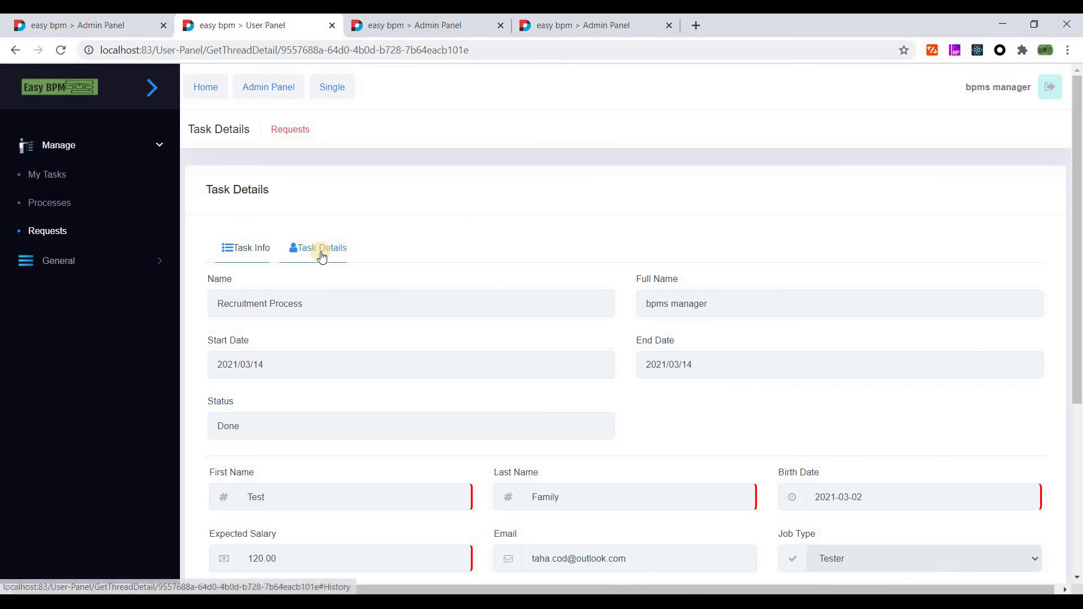
{"action": "left_click", "coordinate": [318, 249]}
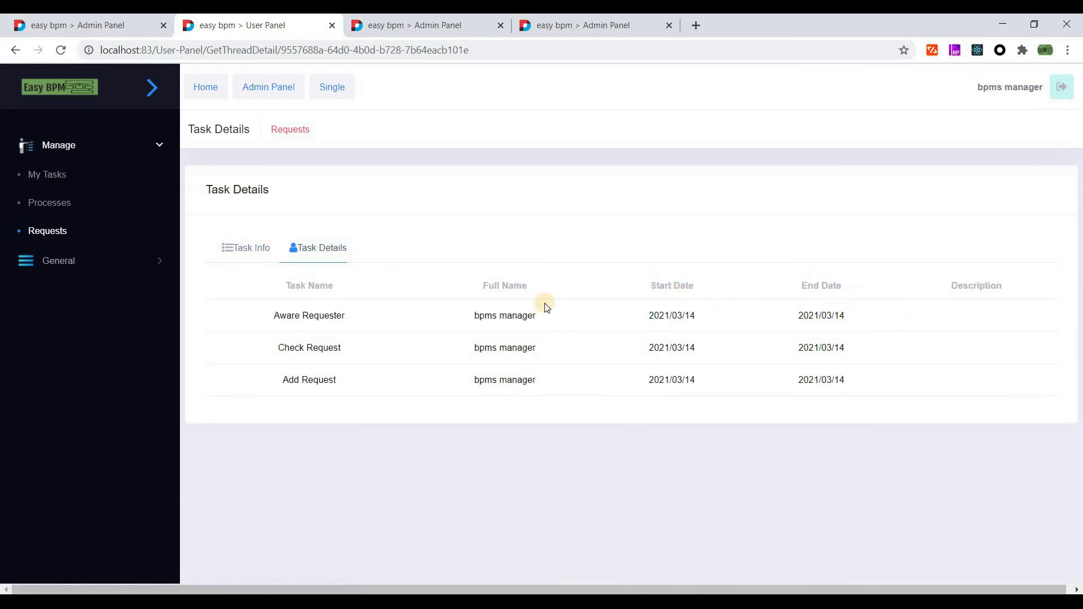